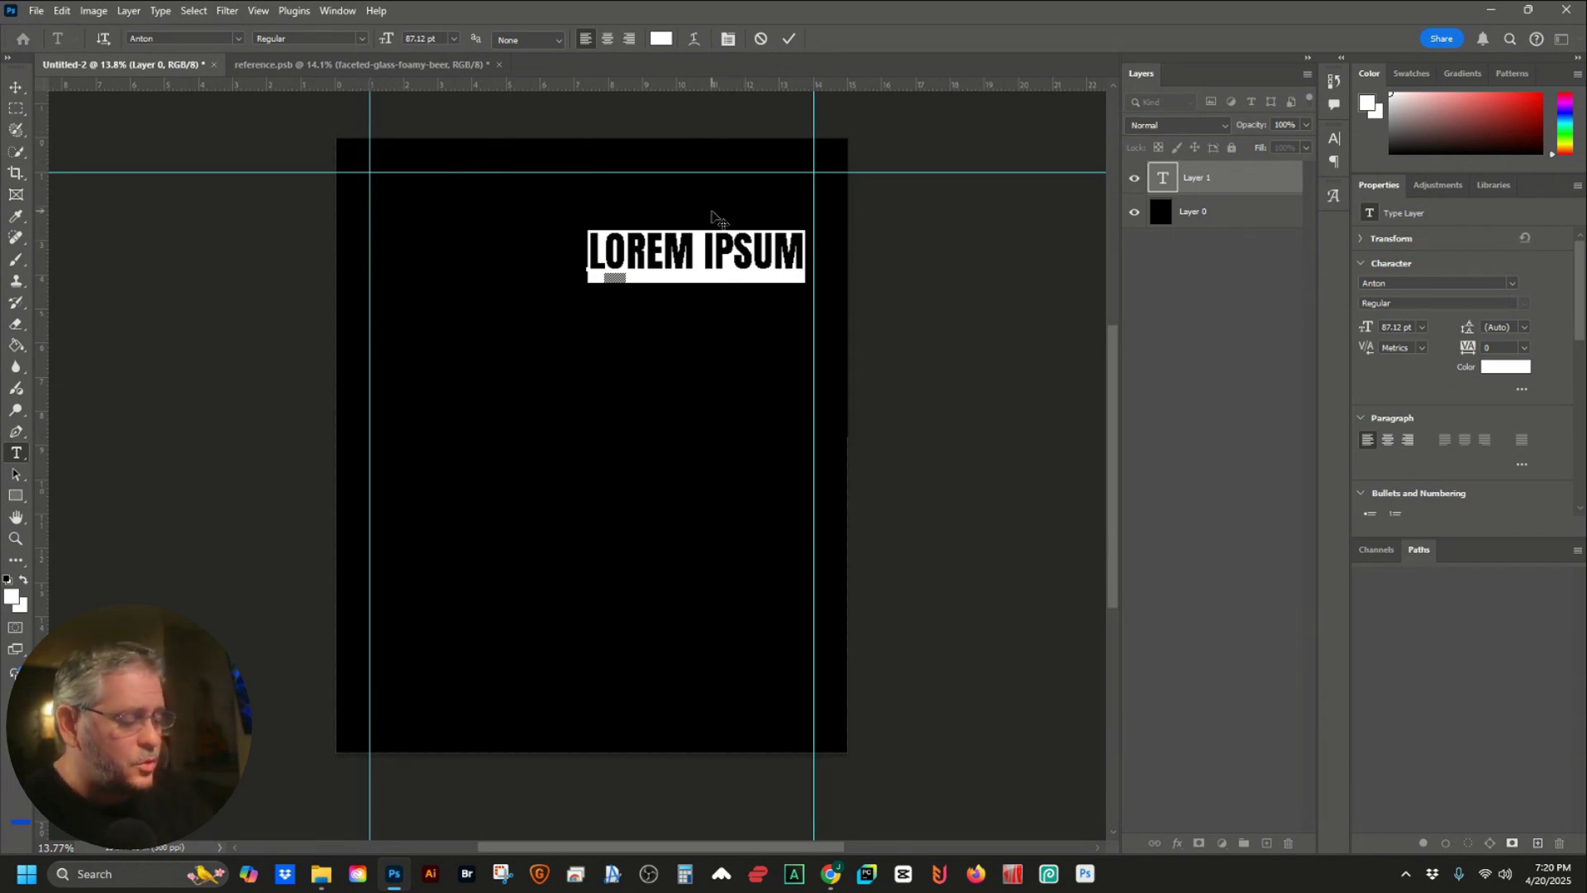
Enter YOU MIGHT BE DRUNK as the text layer's content and commit it
type("YOU MIGHT BE DRUNK")
key("ctrl+Return")
key("v")
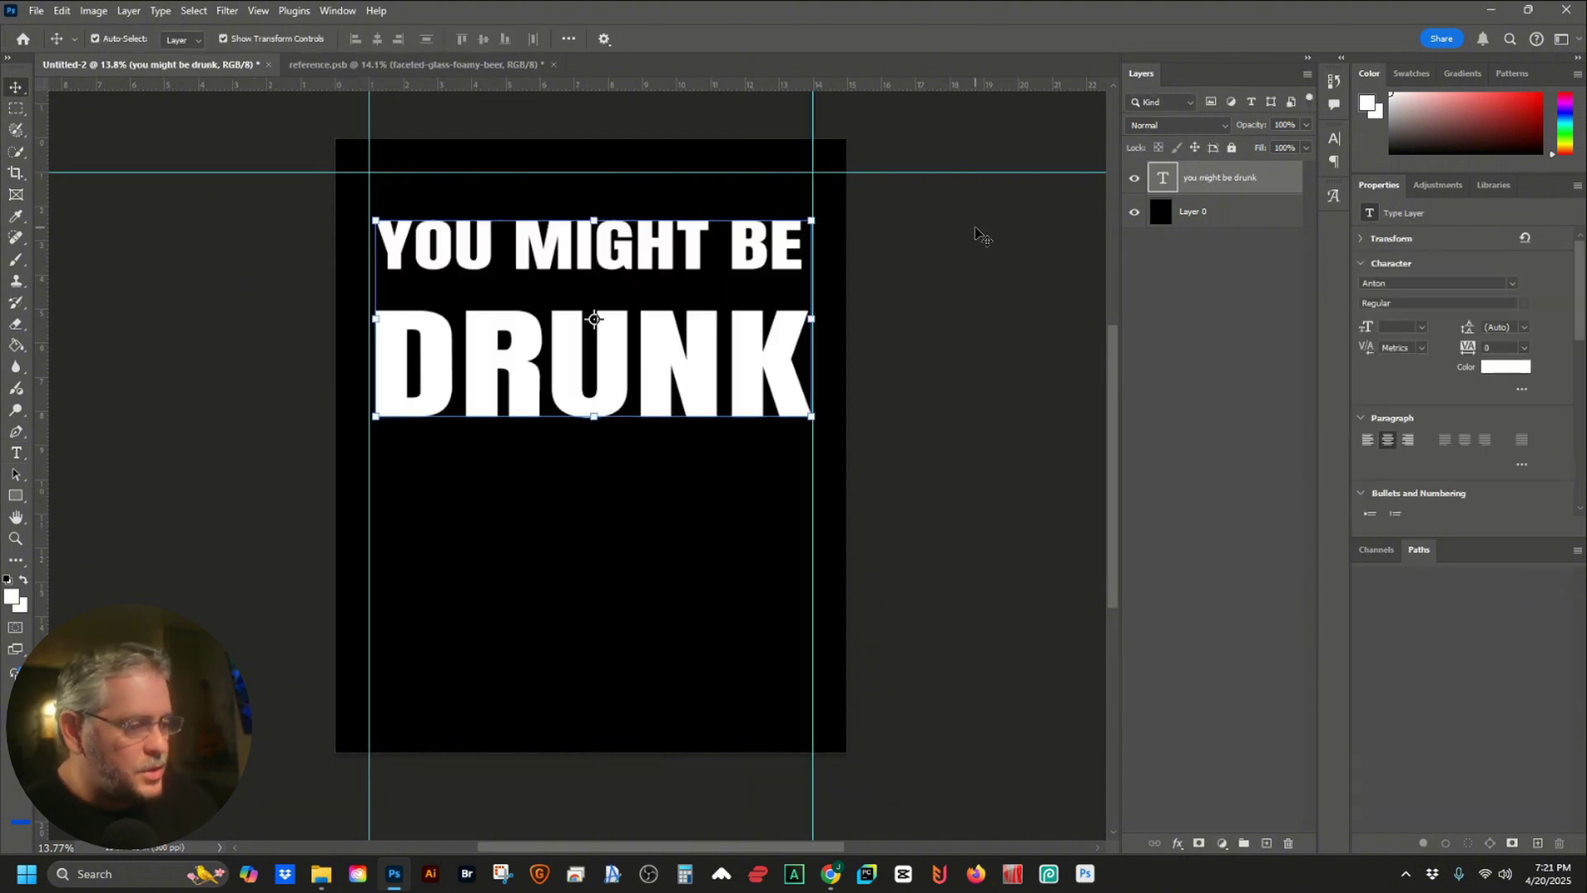
Convert the "you might be drunk" text layer to a smart object and open its contents
left_click(1157, 212)
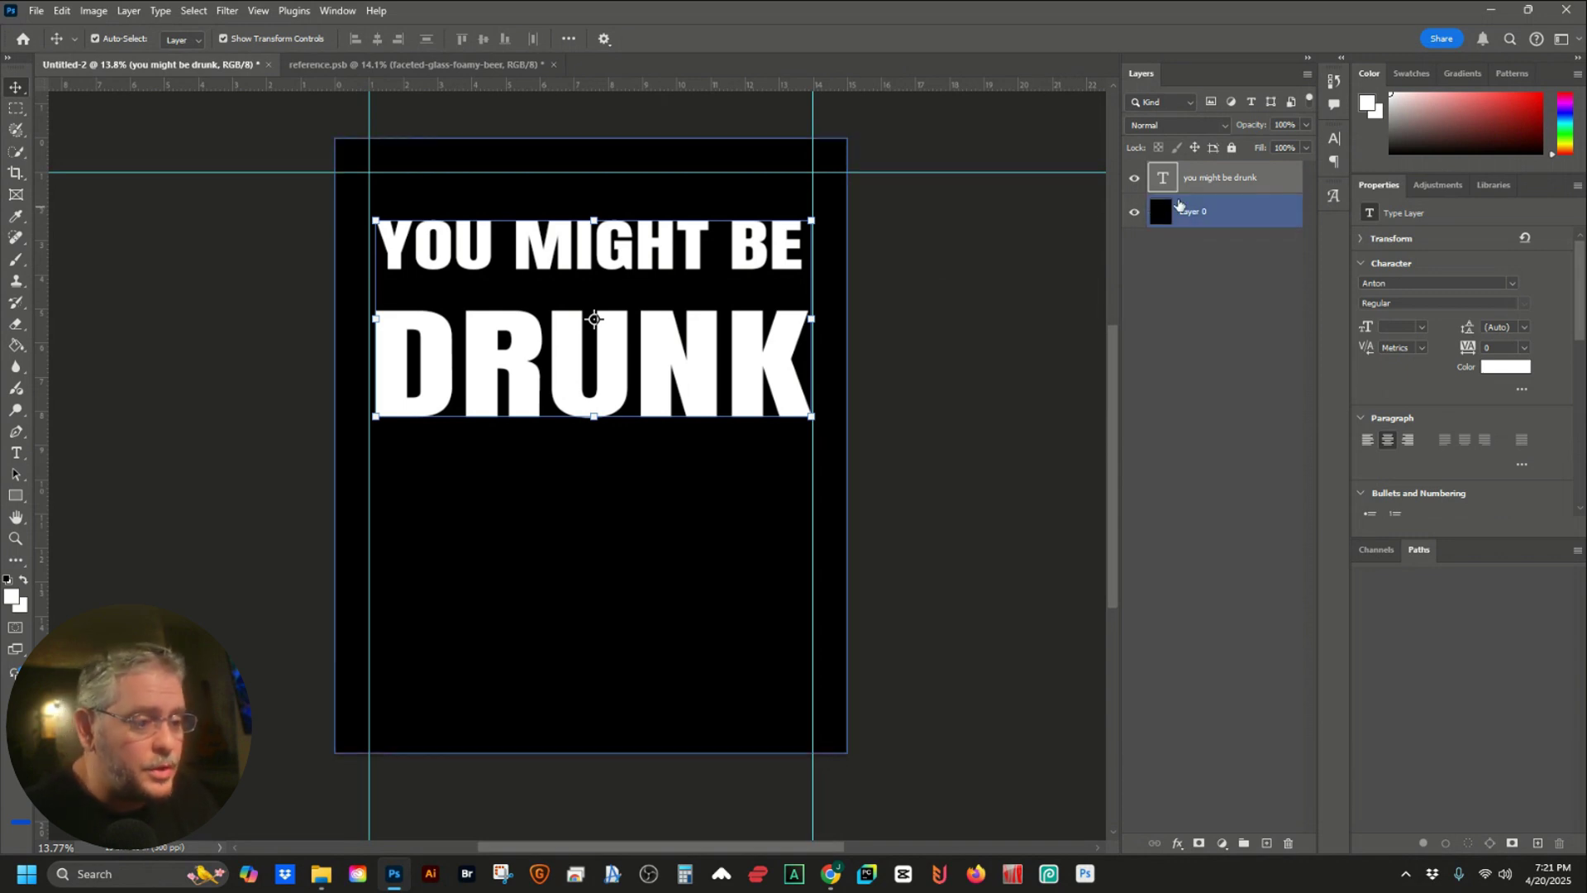
left_click(1194, 184)
right_click(1213, 181)
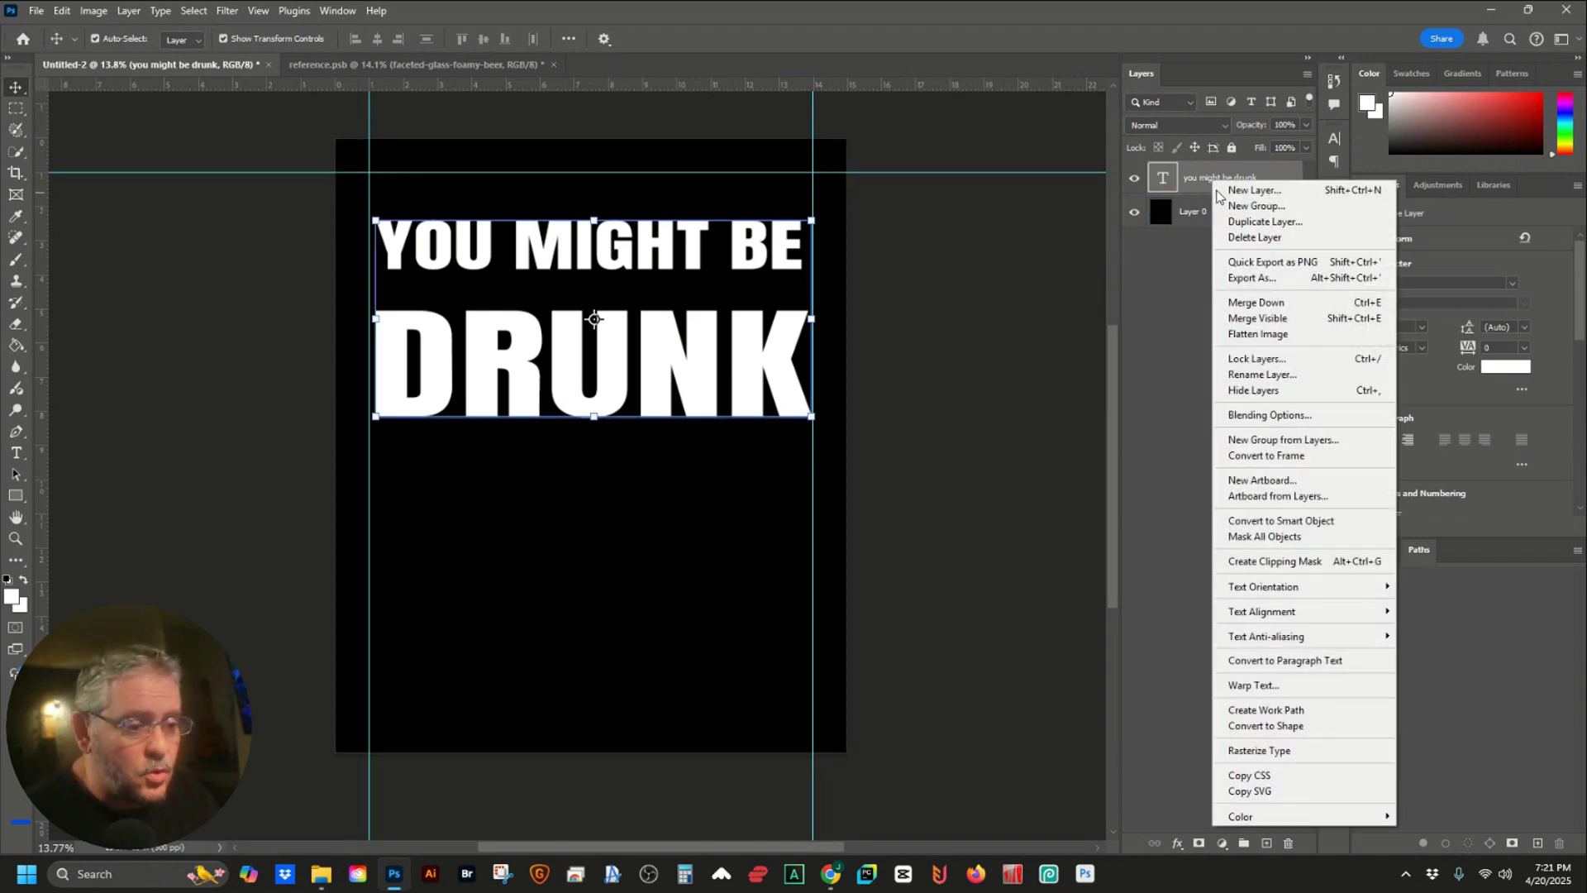
left_click(1318, 525)
left_click(1207, 213)
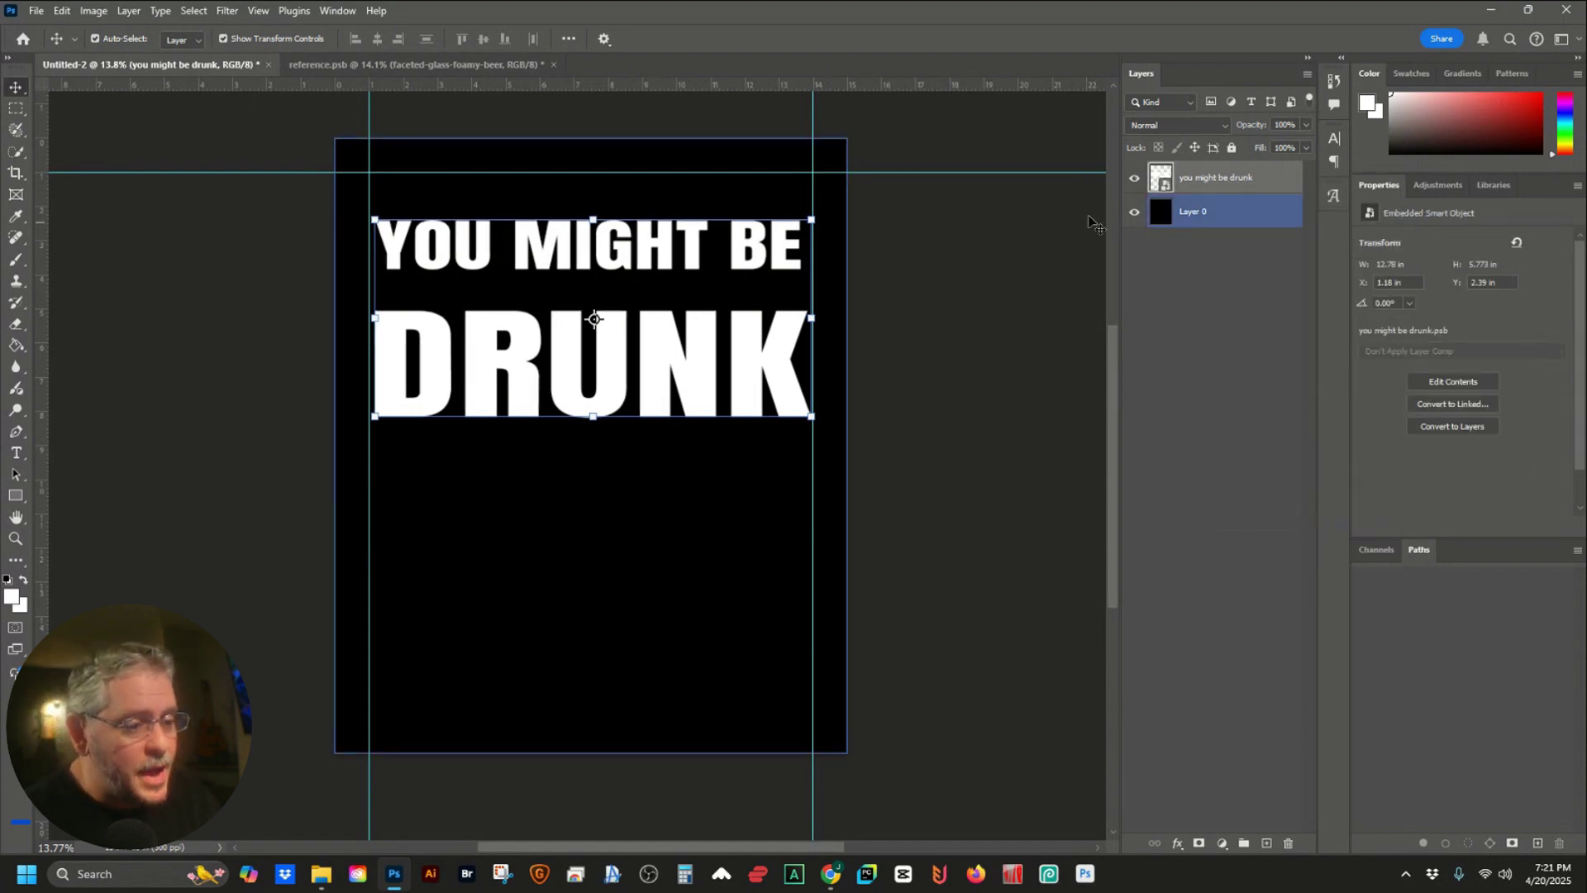
left_click(1166, 187)
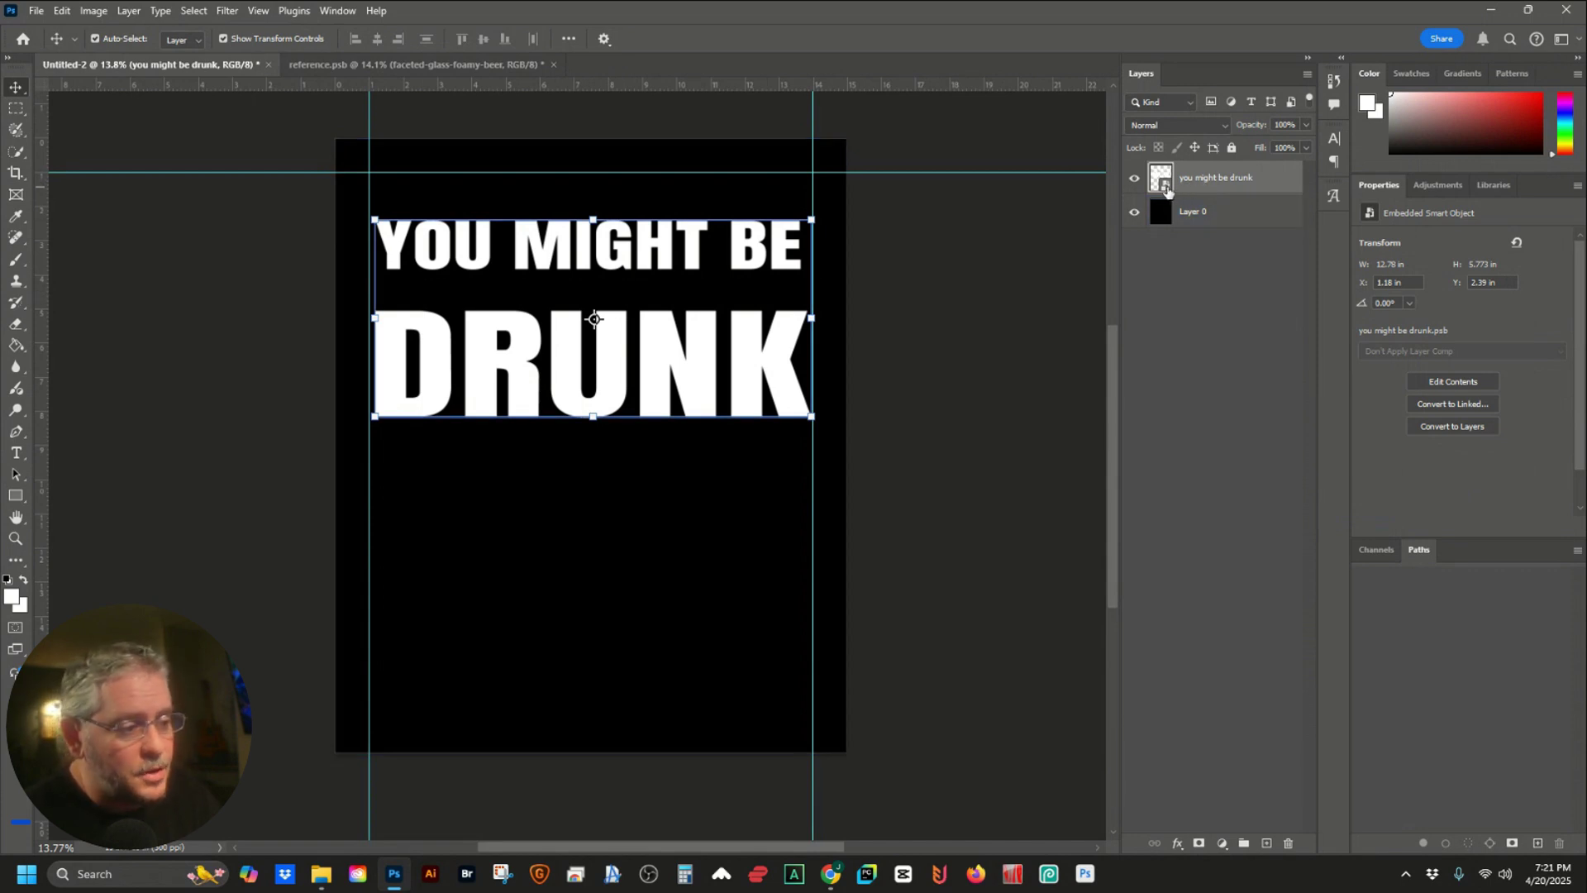
double_click(1165, 188)
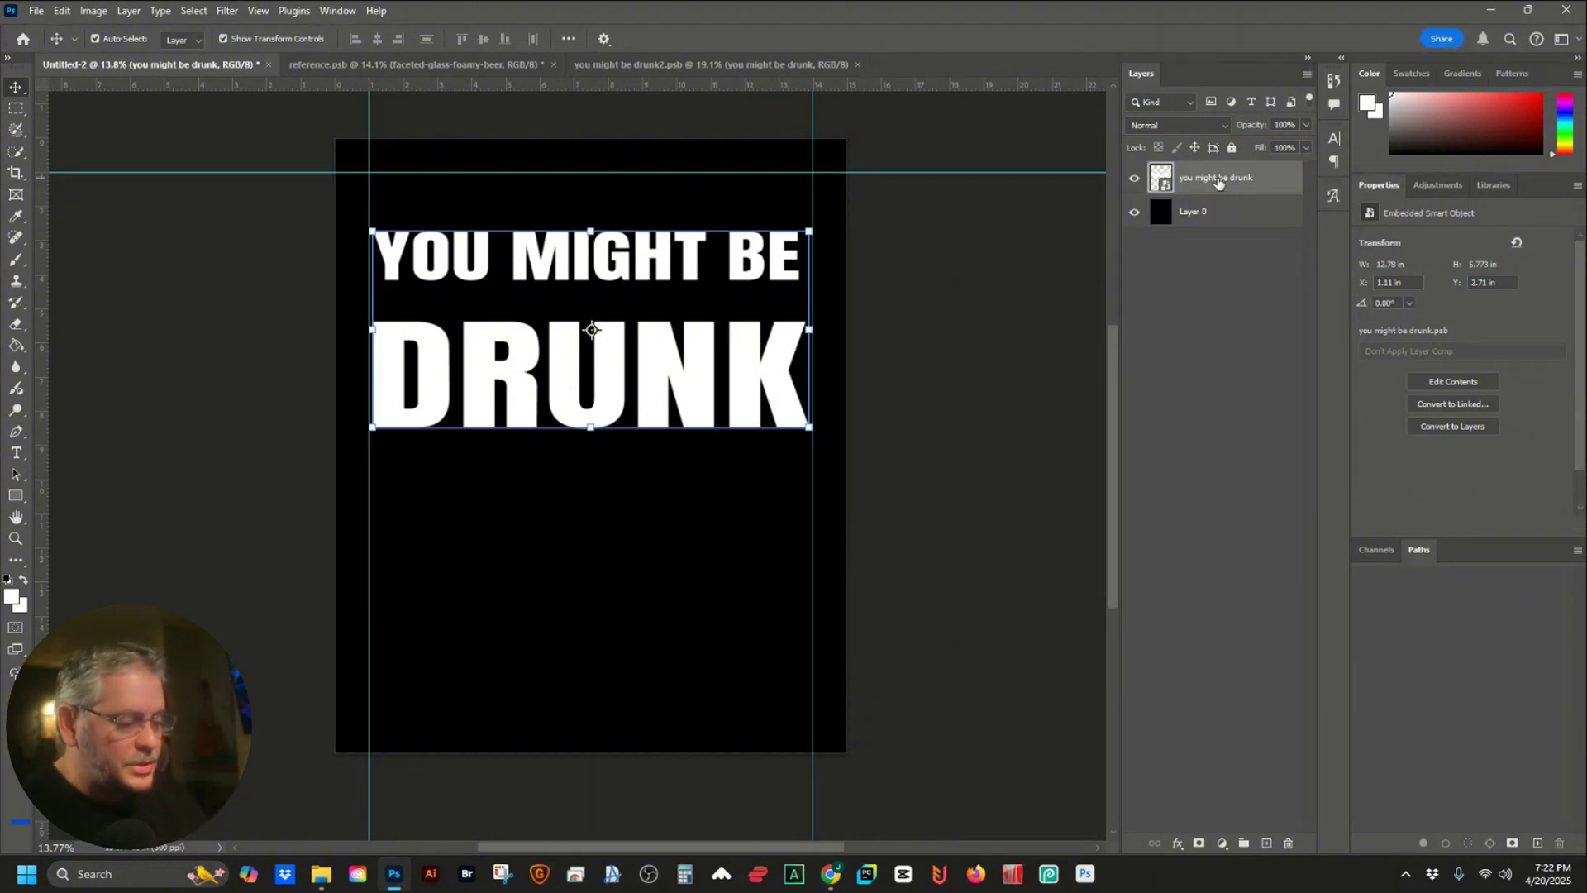
Set the text smart object's opacity to 80% and duplicate it with the copy's opacity at 60%
key("ctrl")
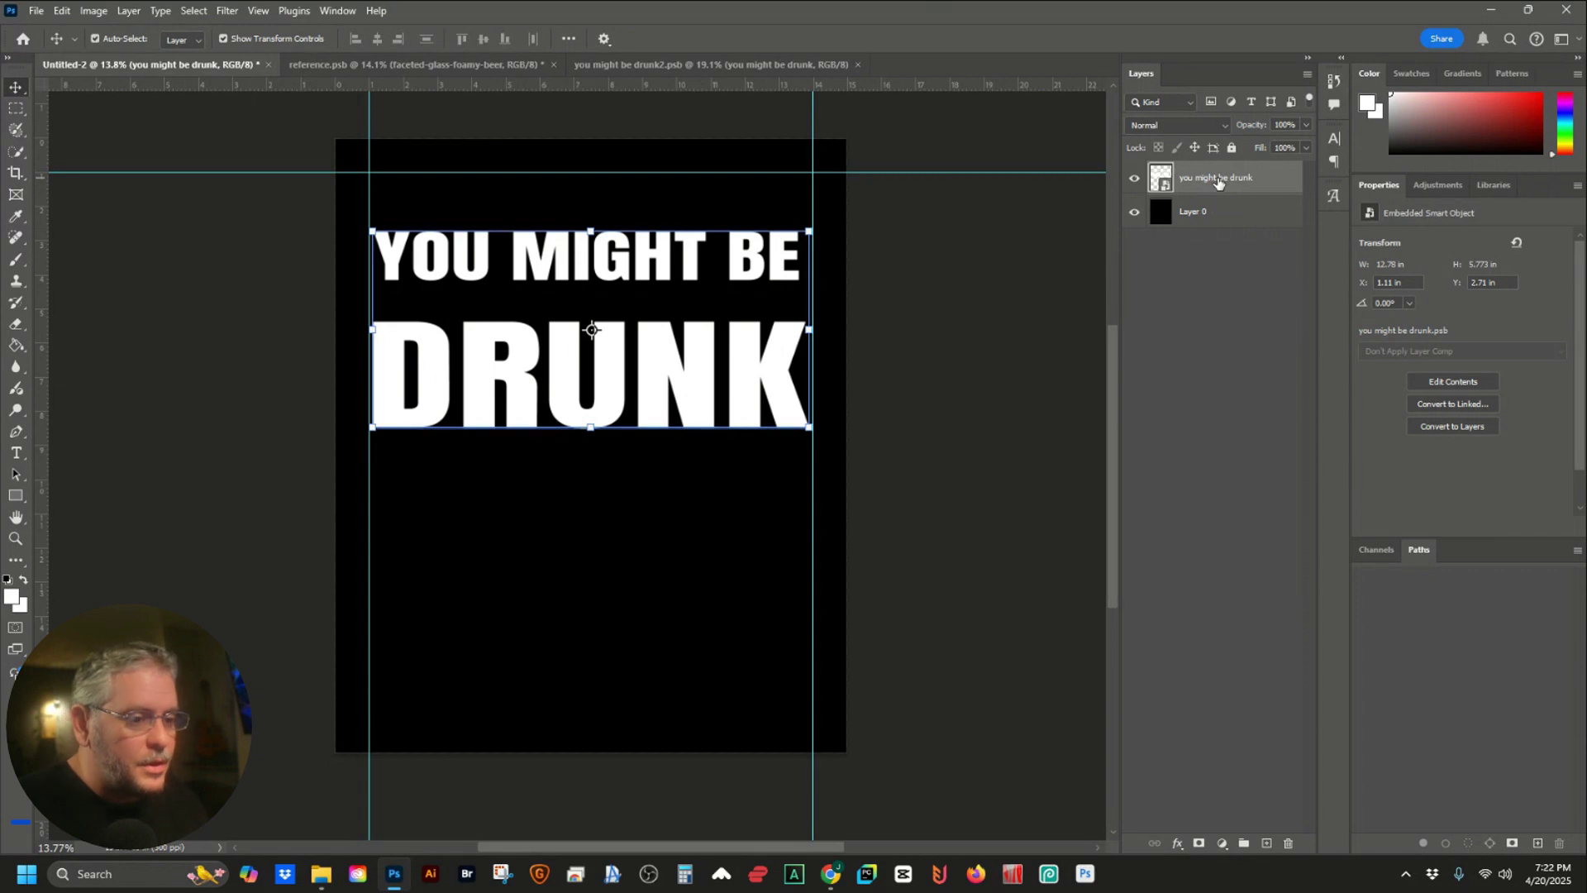
left_click_drag(1249, 131, 1238, 130)
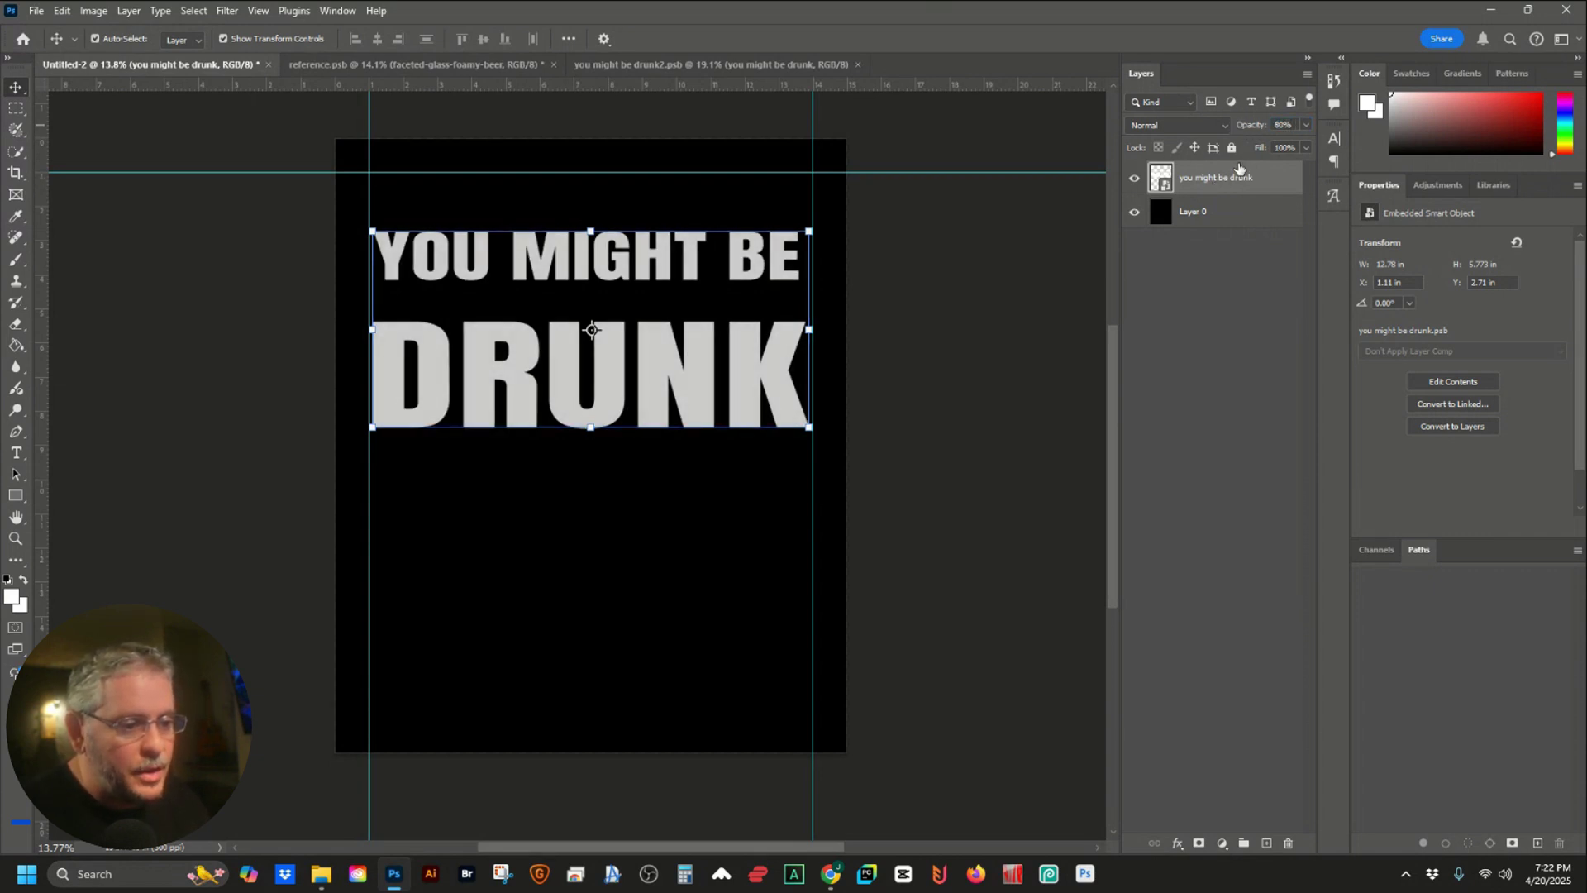
key("ctrl+j")
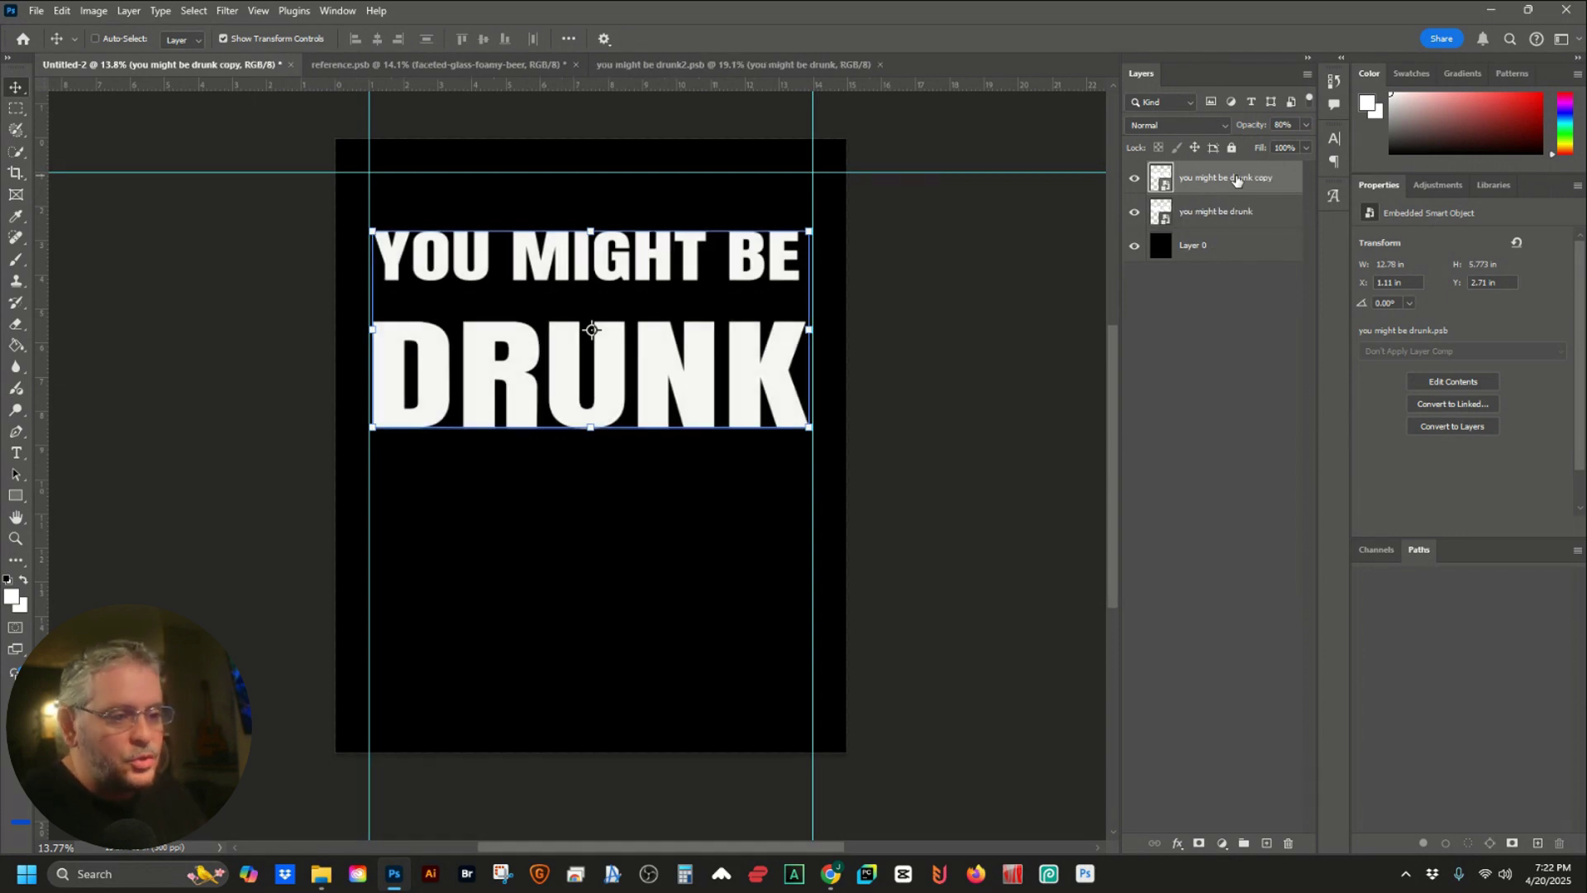
left_click_drag(1253, 130, 1241, 129)
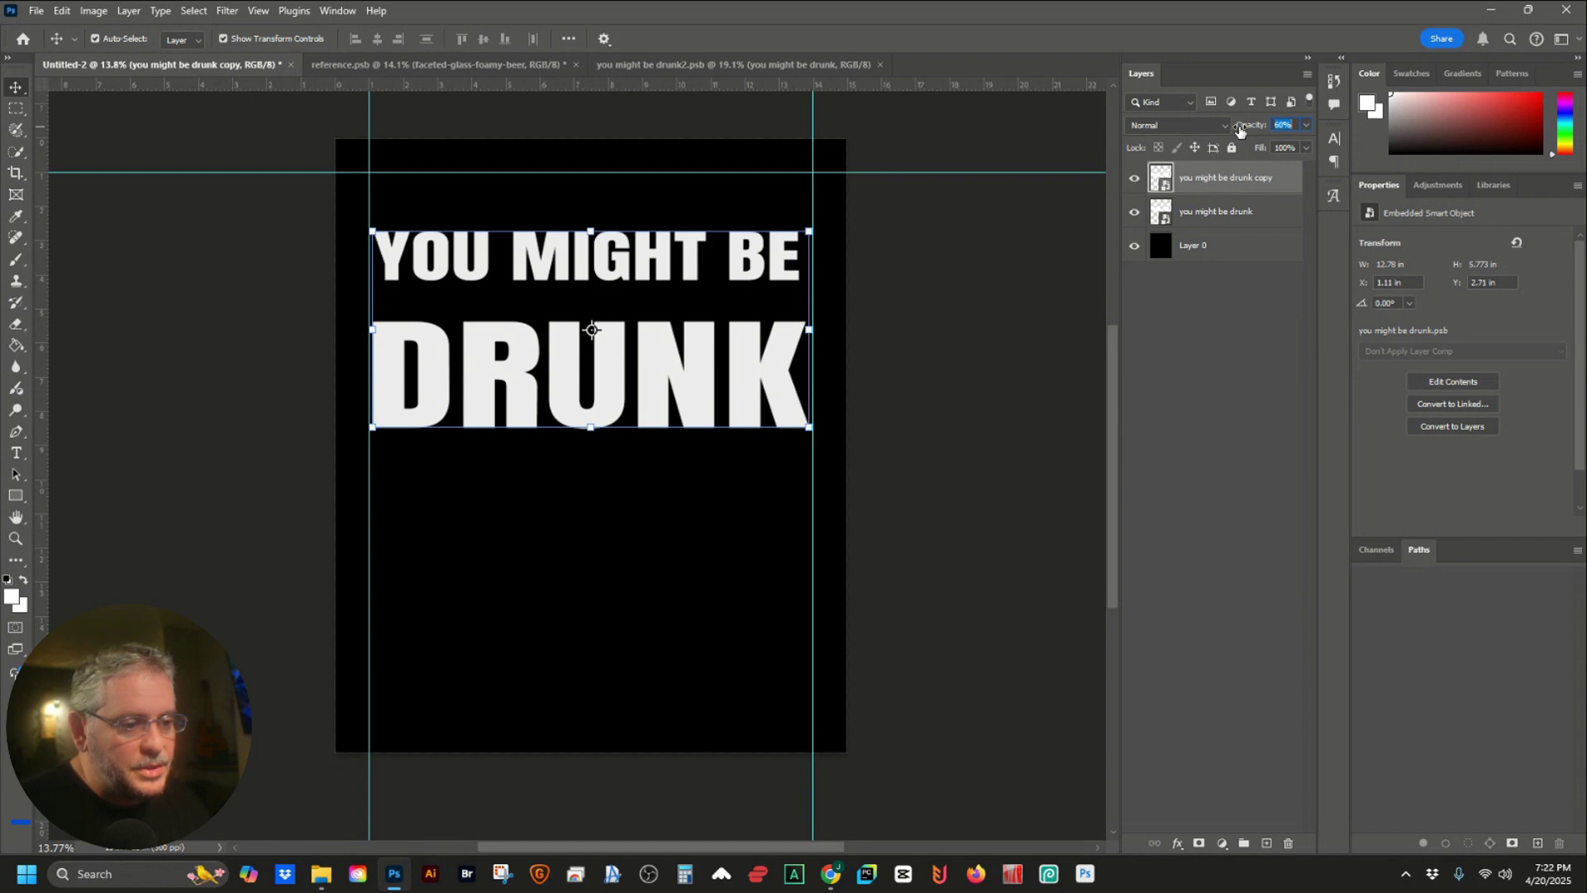
Nudge the 60% copy straight up above the original text to a Y position of about 2.07 in
key("shift+Up")
key("shift+Up")
key("shift+Up")
key("shift+Up")
key("shift+Up")
key("shift+Up")
key("shift+Up")
key("shift+Up")
key("shift+Up")
key("shift+Up")
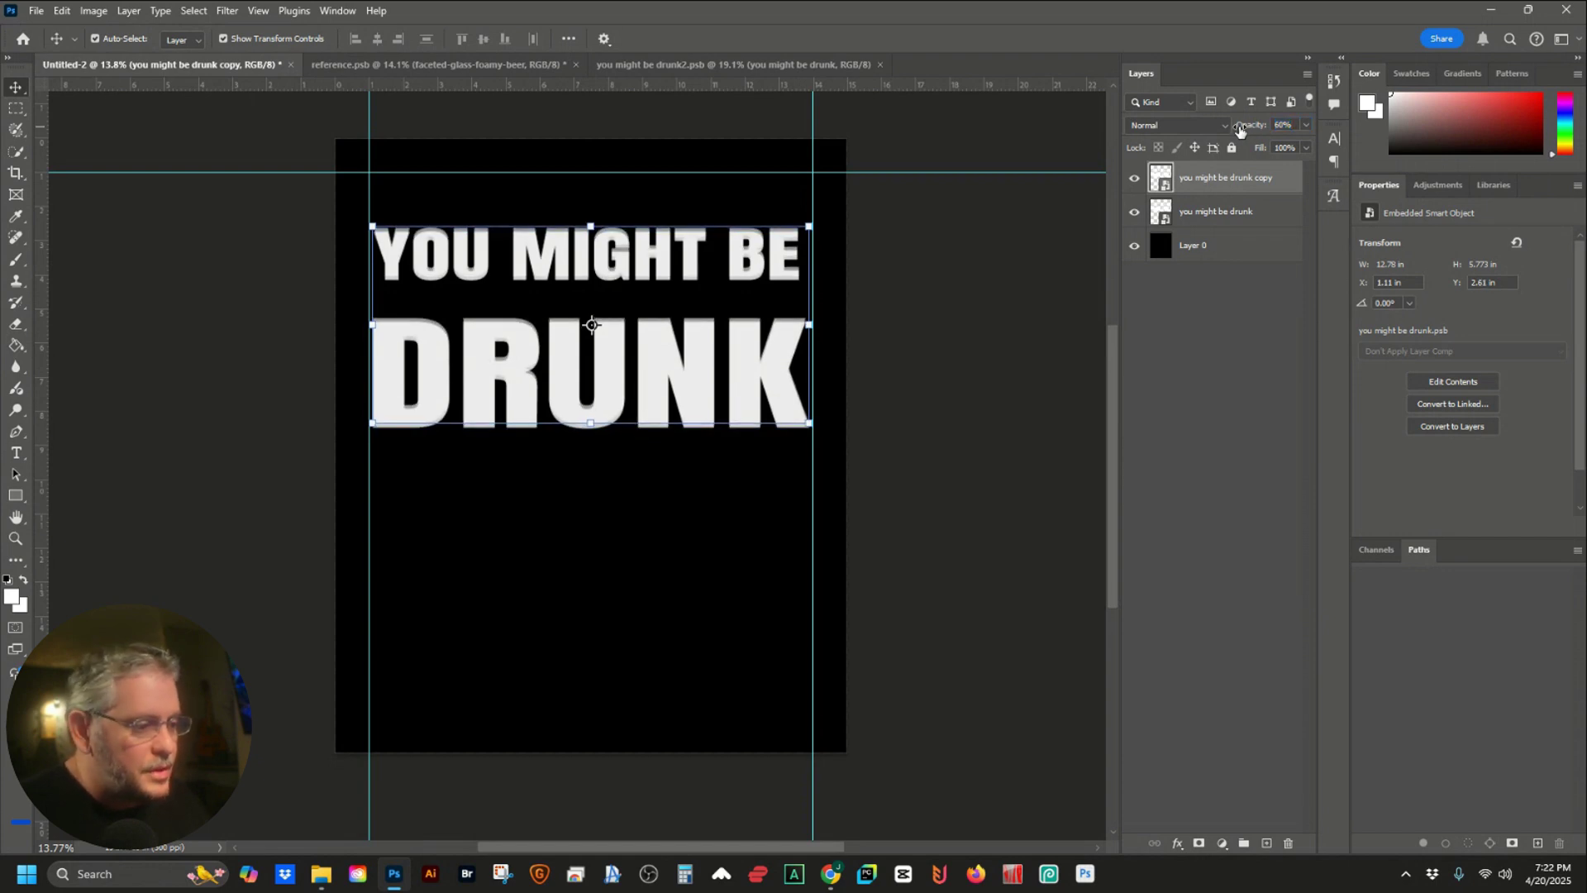
key("shift+Up")
key("shift+Up")
key("shift+Up")
key("shift+Up")
key("shift+Up")
key("shift+Up")
key("shift+Up")
key("shift+Up")
key("shift+Up")
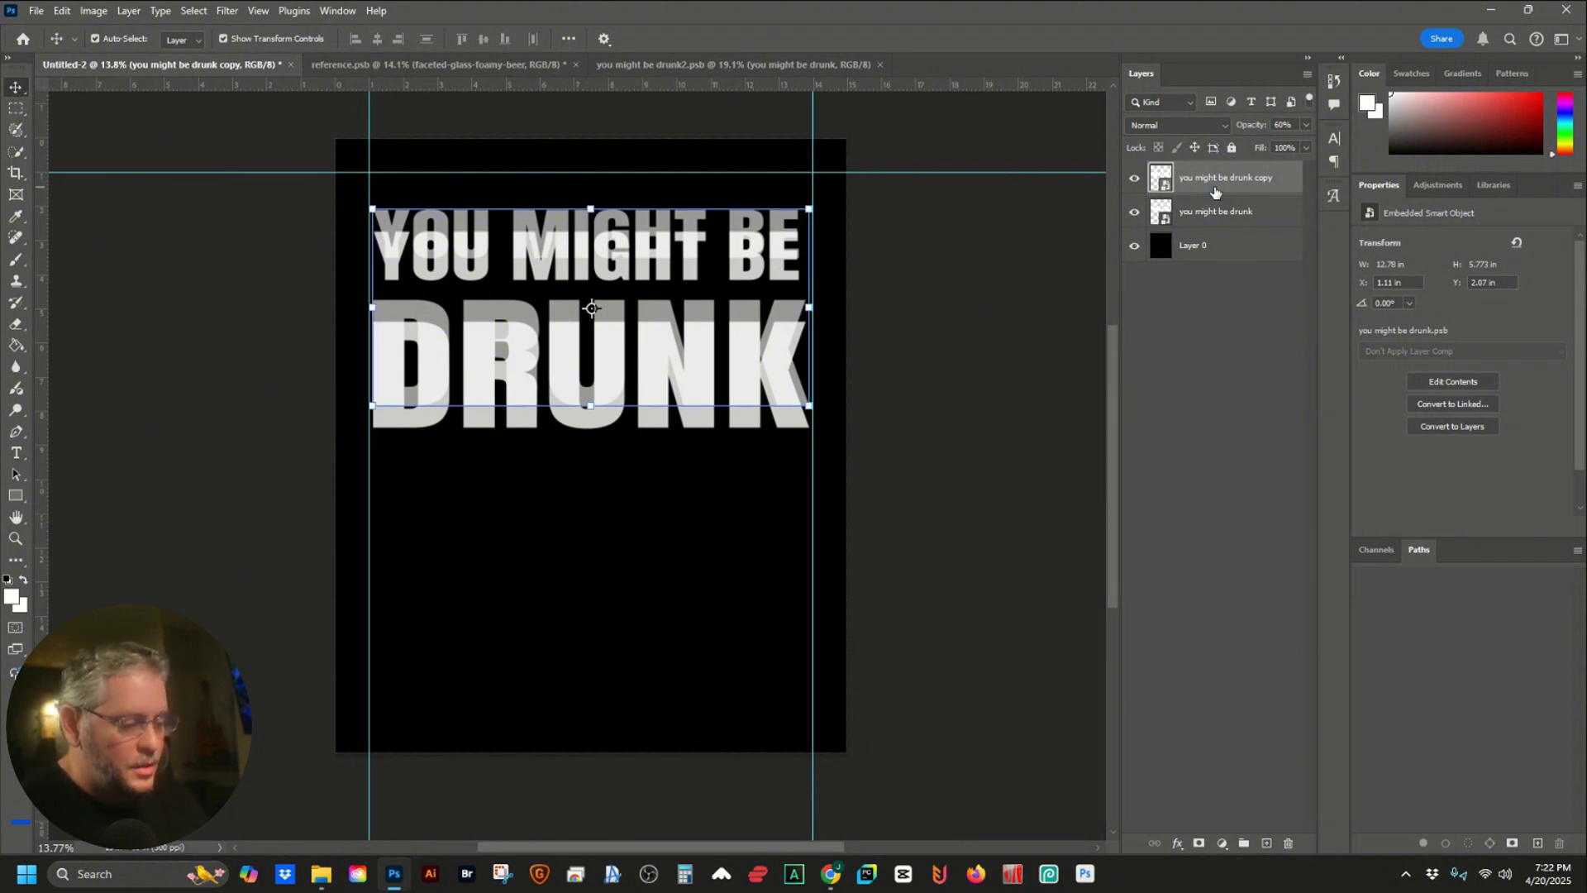
Duplicate the raised 60% text copy and set the new copy's opacity to 41%
key("ctrl+j")
key("4")
key("1")
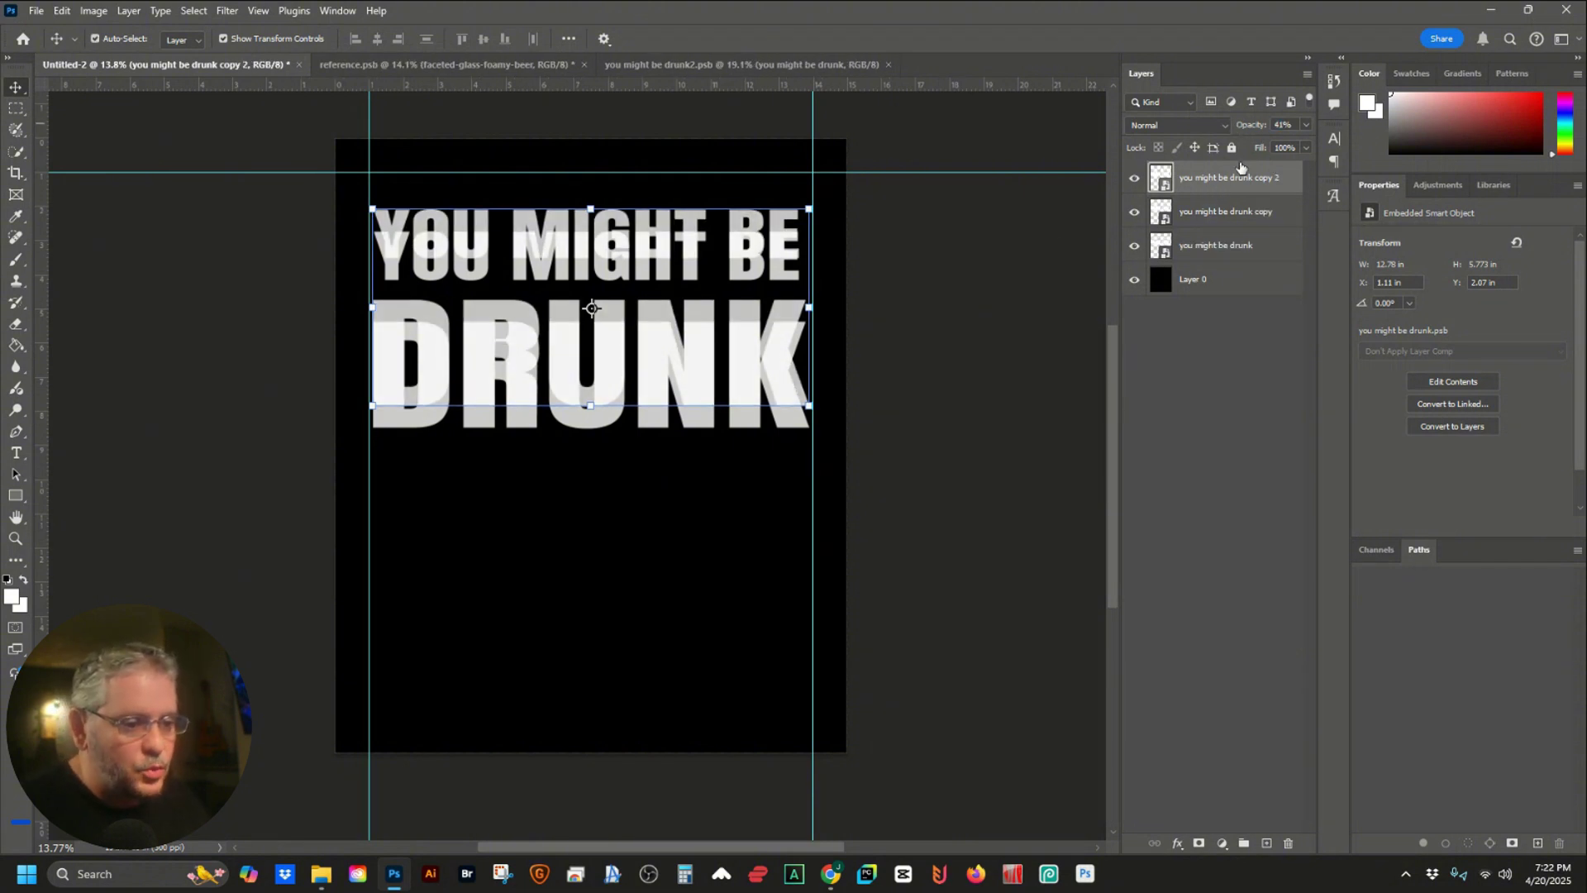
Nudge the 41% copy further up to a Y position of about 1.77 in
key("shift+Up")
key("shift+Up")
key("shift+Up")
key("shift+Up")
key("shift+Up")
key("shift+Up")
key("shift+Up")
key("shift+Up")
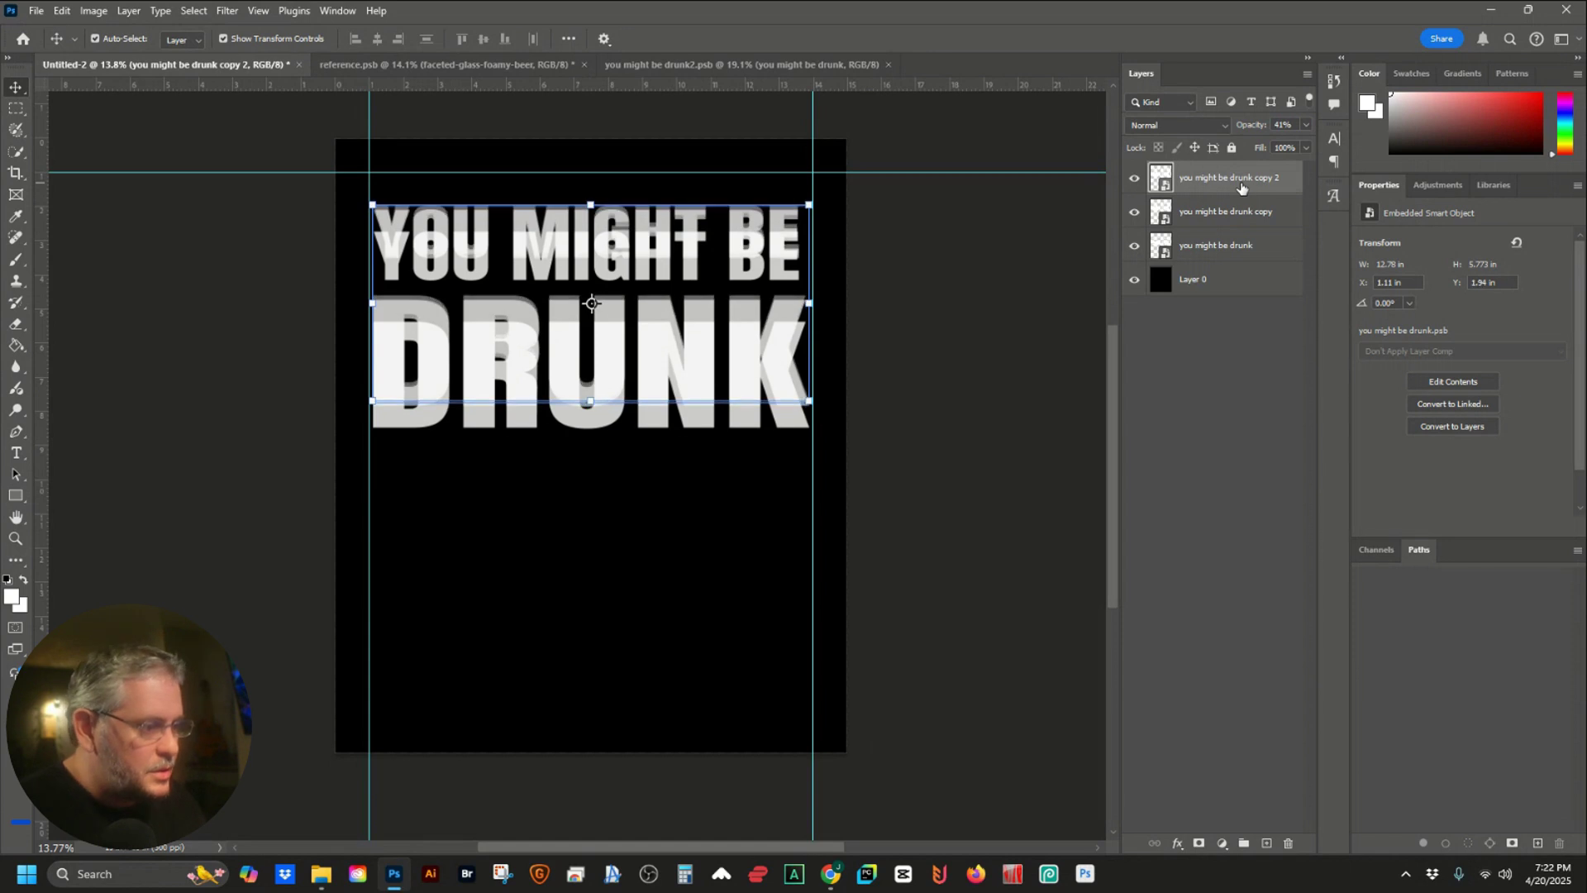
Duplicate the original 80% text smart object, place the copy beneath it and set its opacity to 60%
left_click(1215, 279)
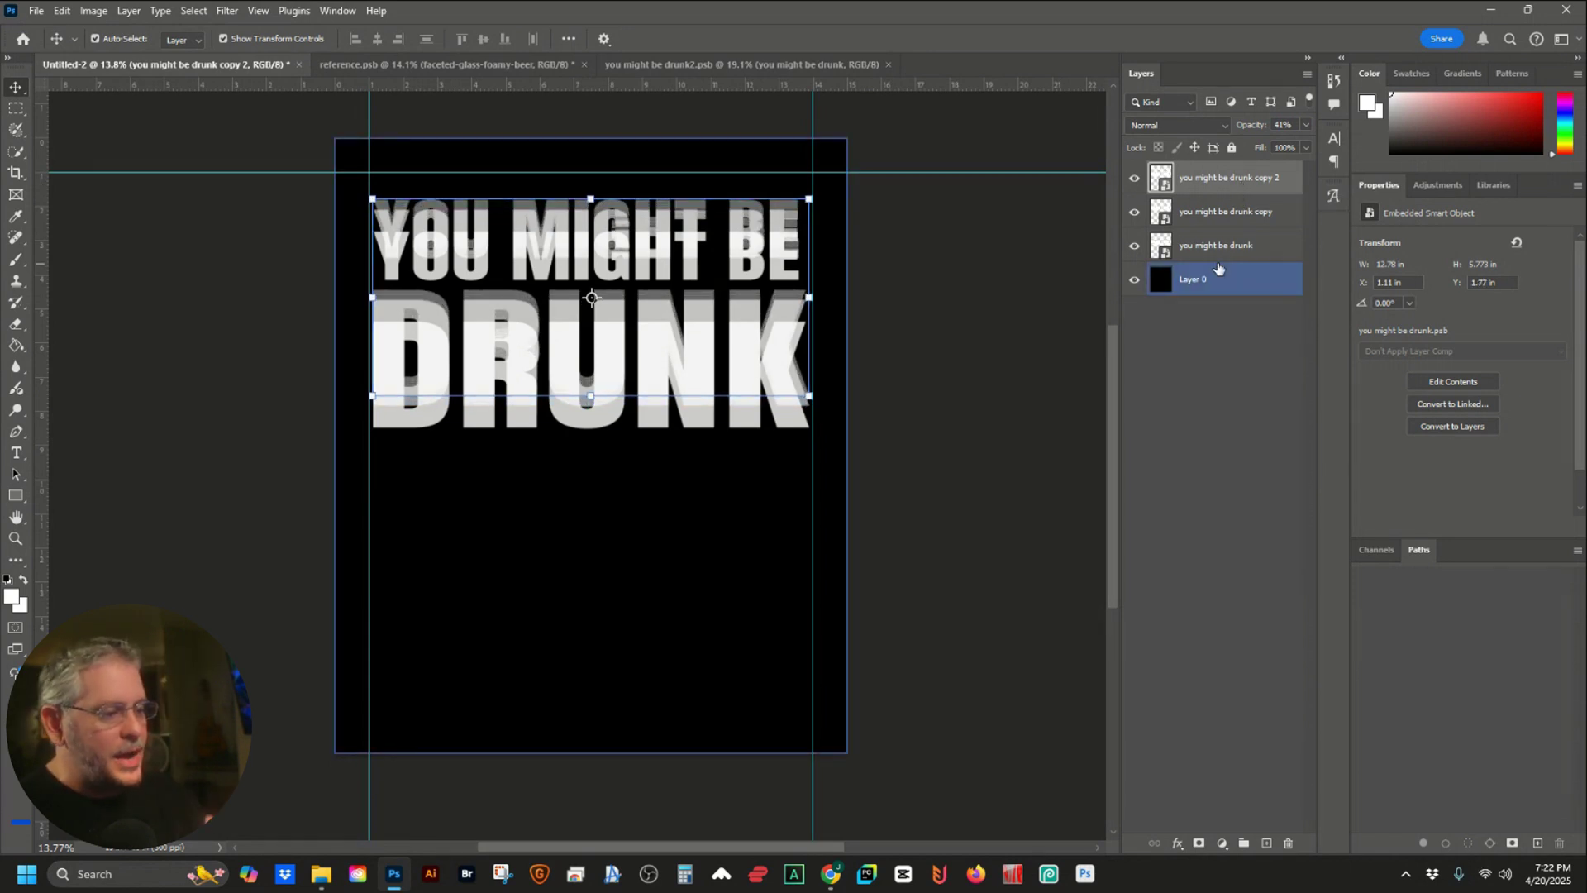
left_click(1221, 248)
left_click_drag(1221, 255, 1221, 285)
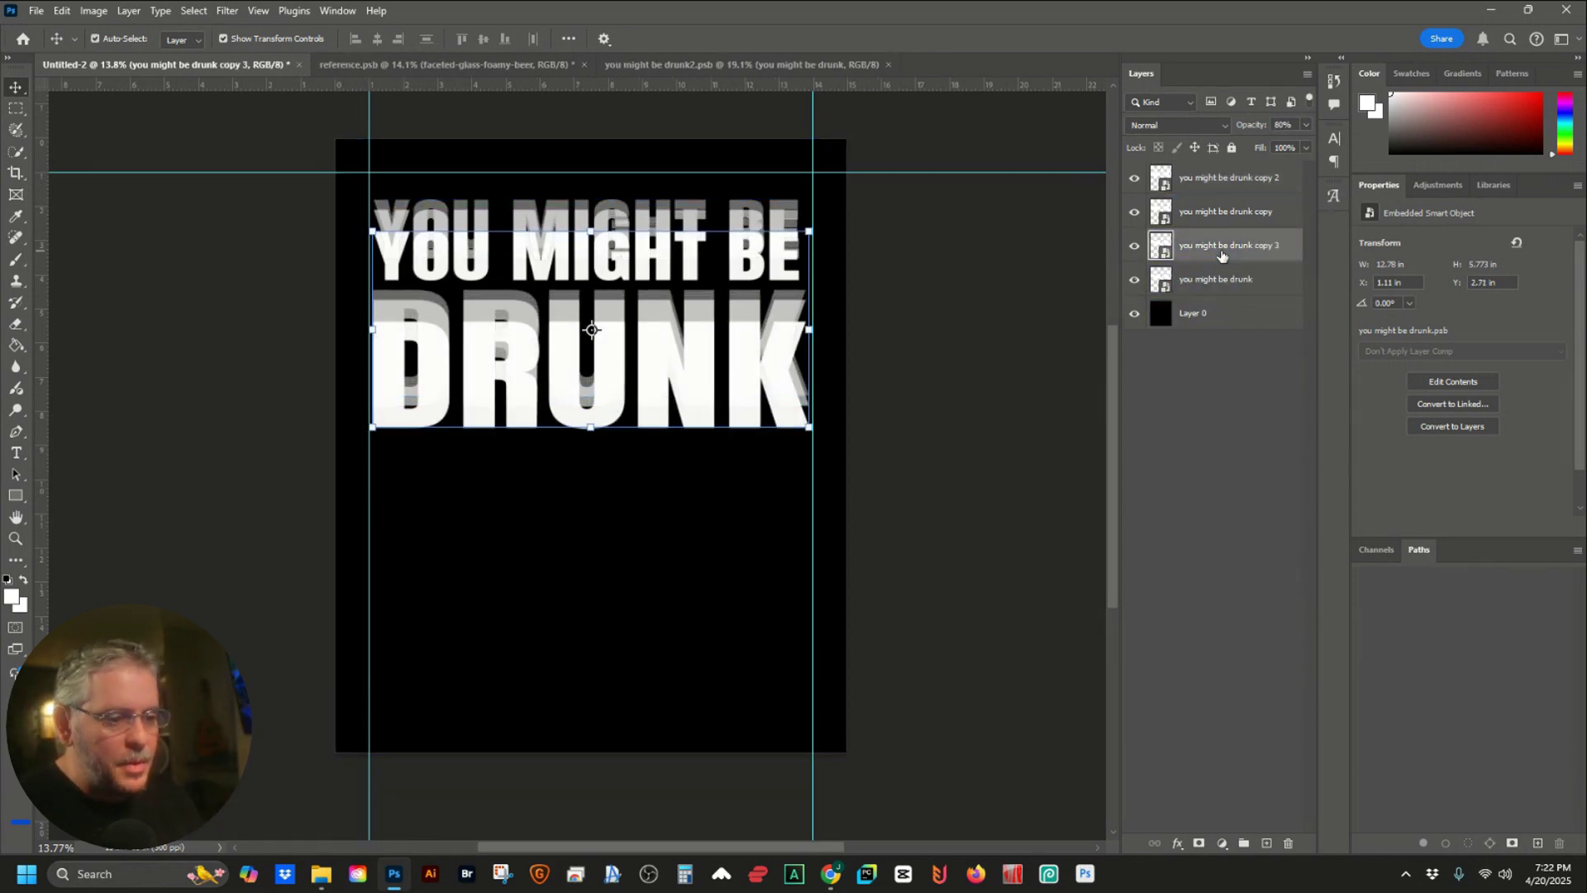
left_click_drag(1256, 124, 1240, 124)
Nudge the copy beneath the original text straight down to a Y position of about 3.34 in
key("shift+Down")
key("shift+Down")
key("shift+Down")
key("shift+Down")
key("shift+Down")
key("shift+Down")
key("shift+Down")
key("shift+Down")
key("shift+Down")
key("shift+Down")
key("shift+Down")
key("shift+Down")
key("shift+Down")
key("shift+Down")
key("shift+Down")
key("shift+Down")
key("shift+Down")
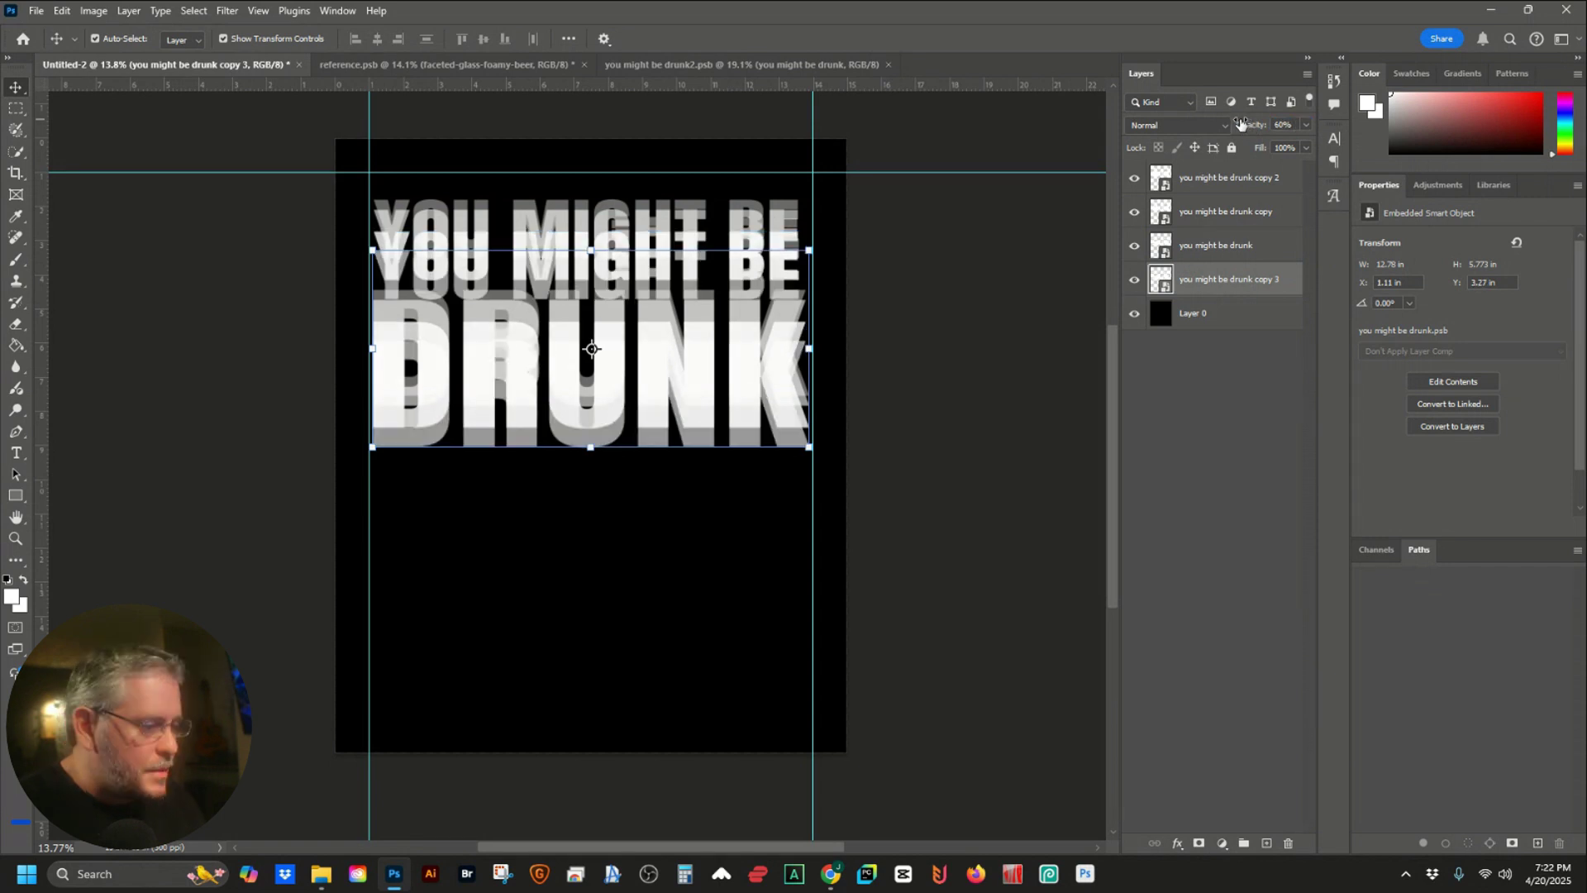
key("shift+Down")
key("shift+Down")
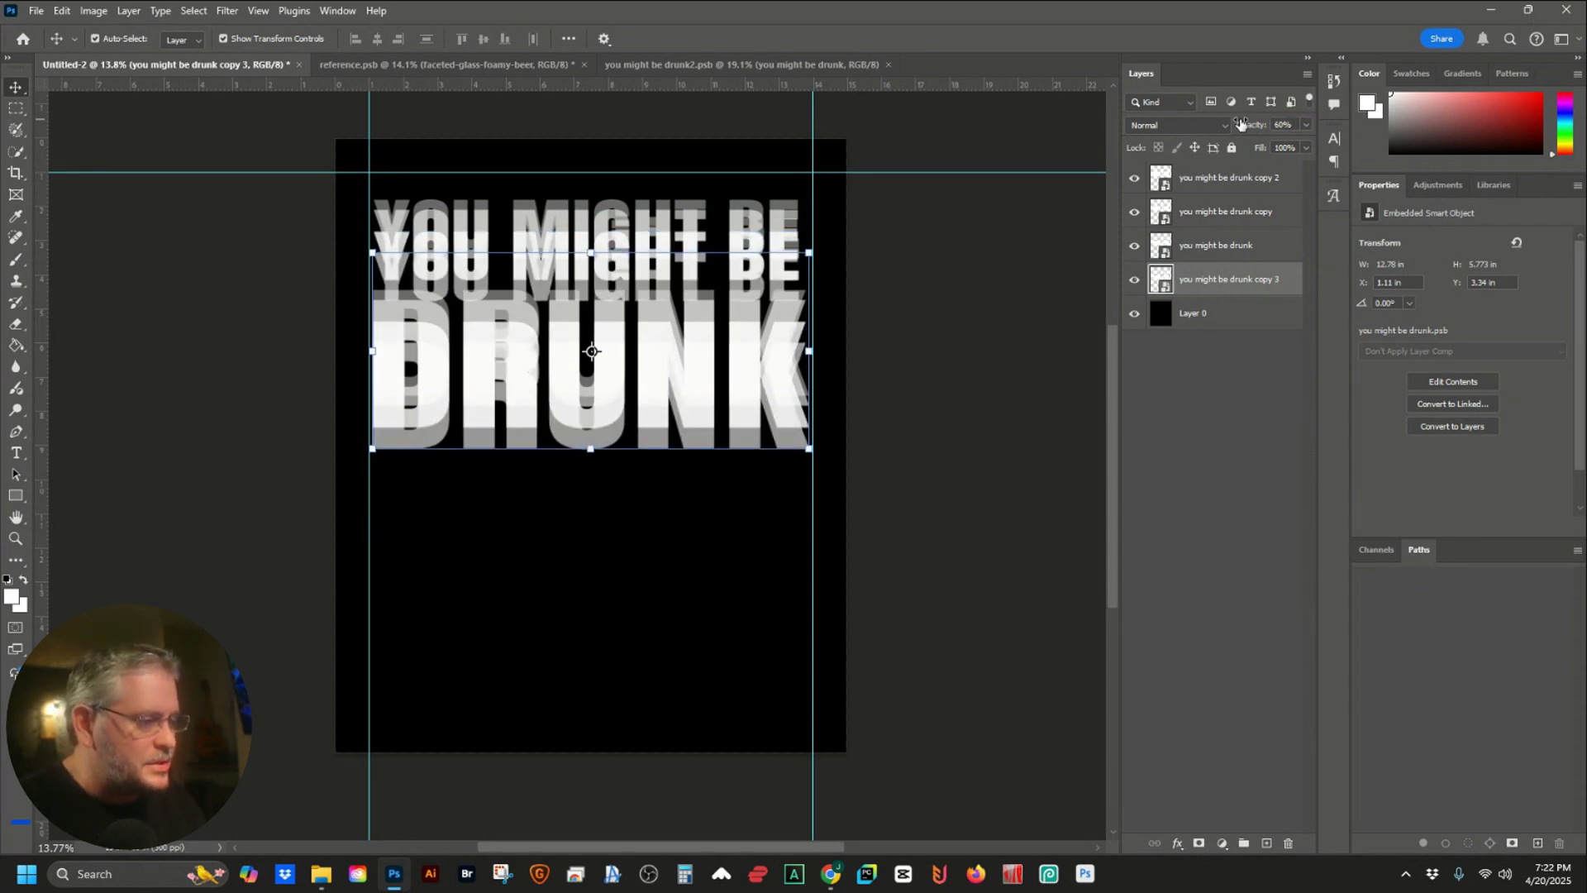
Duplicate the lowered 60% copy, place the new copy beneath it and set its opacity to 40%
key("ctrl+j")
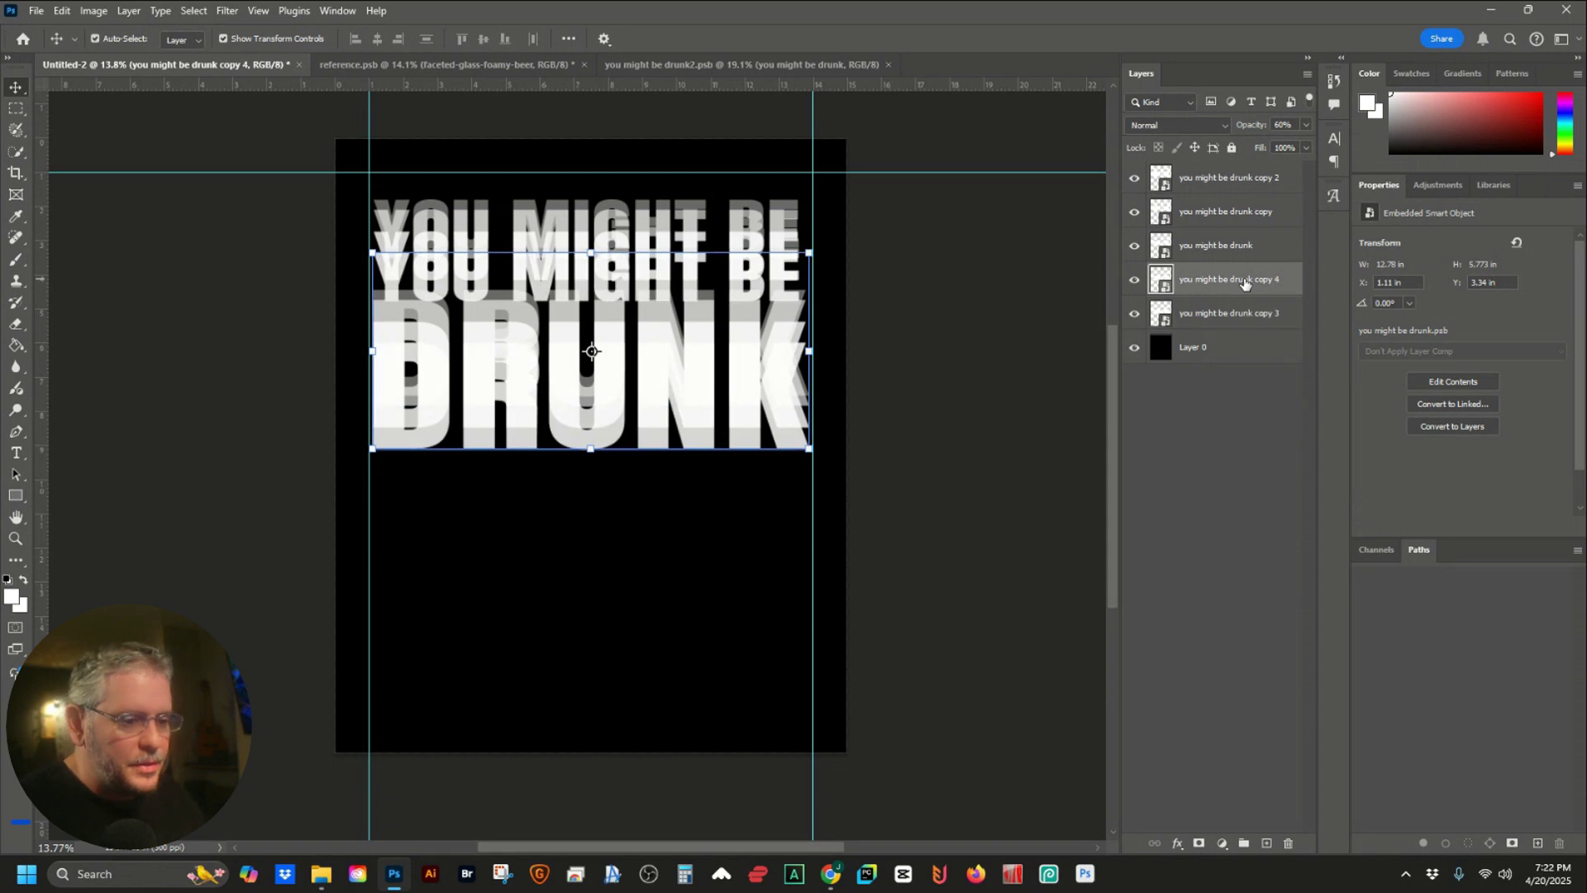
left_click_drag(1244, 283, 1243, 321)
left_click_drag(1250, 125, 1245, 128)
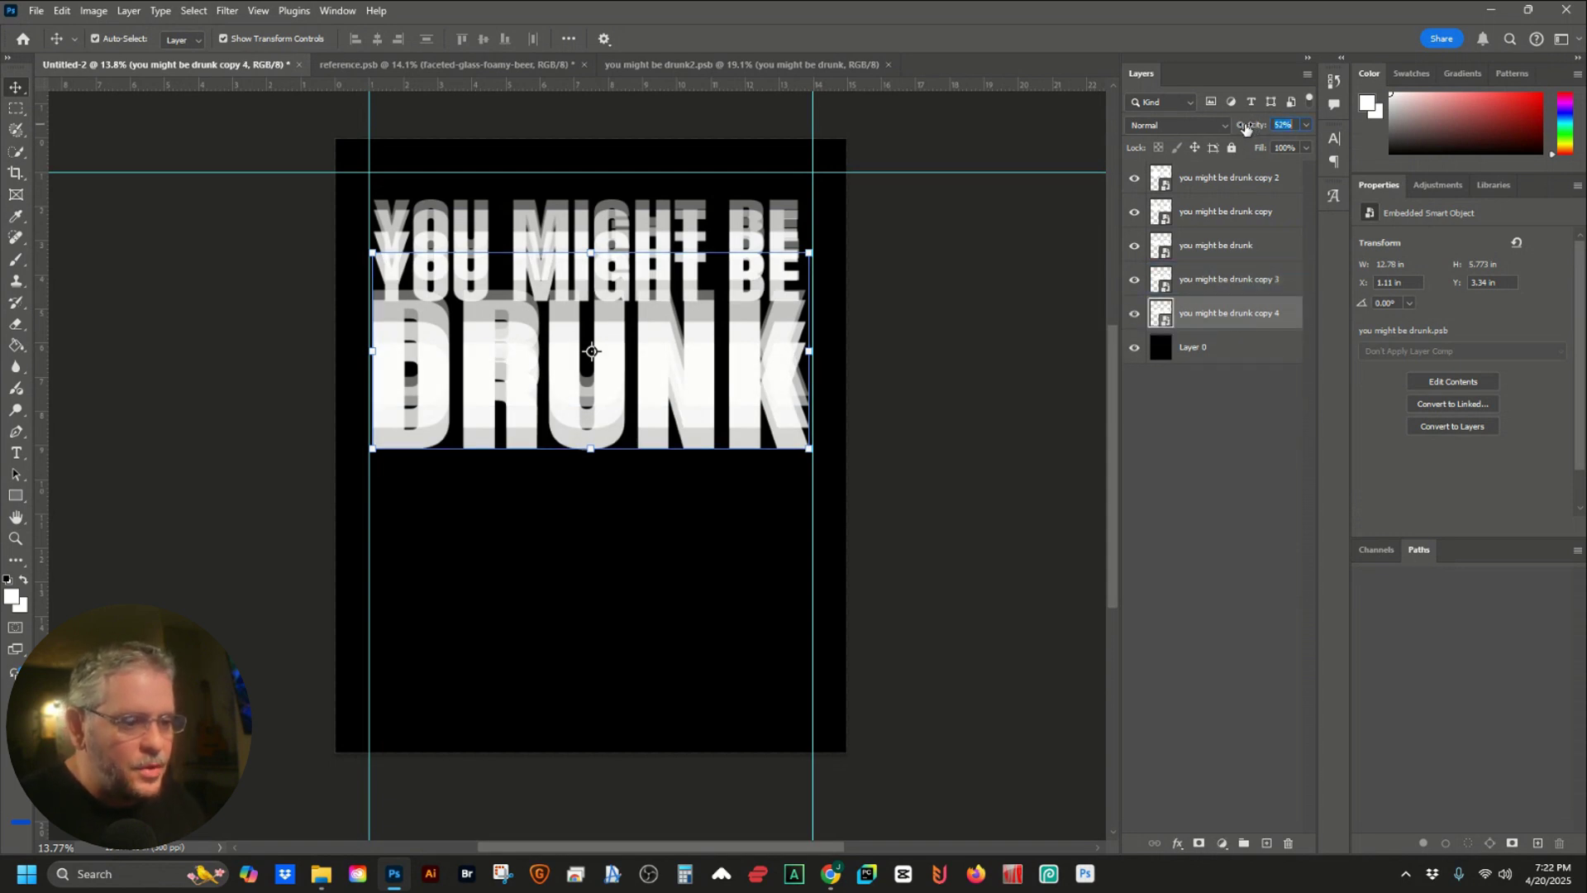
key("4")
Nudge the 40% copy further down to a Y position of about 3.71 in and deselect it
key("shift+Down")
key("shift+Down")
key("shift+Down")
key("shift+Down")
key("shift+Down")
key("shift+Down")
key("shift+Down")
key("shift+Down")
key("shift+Down")
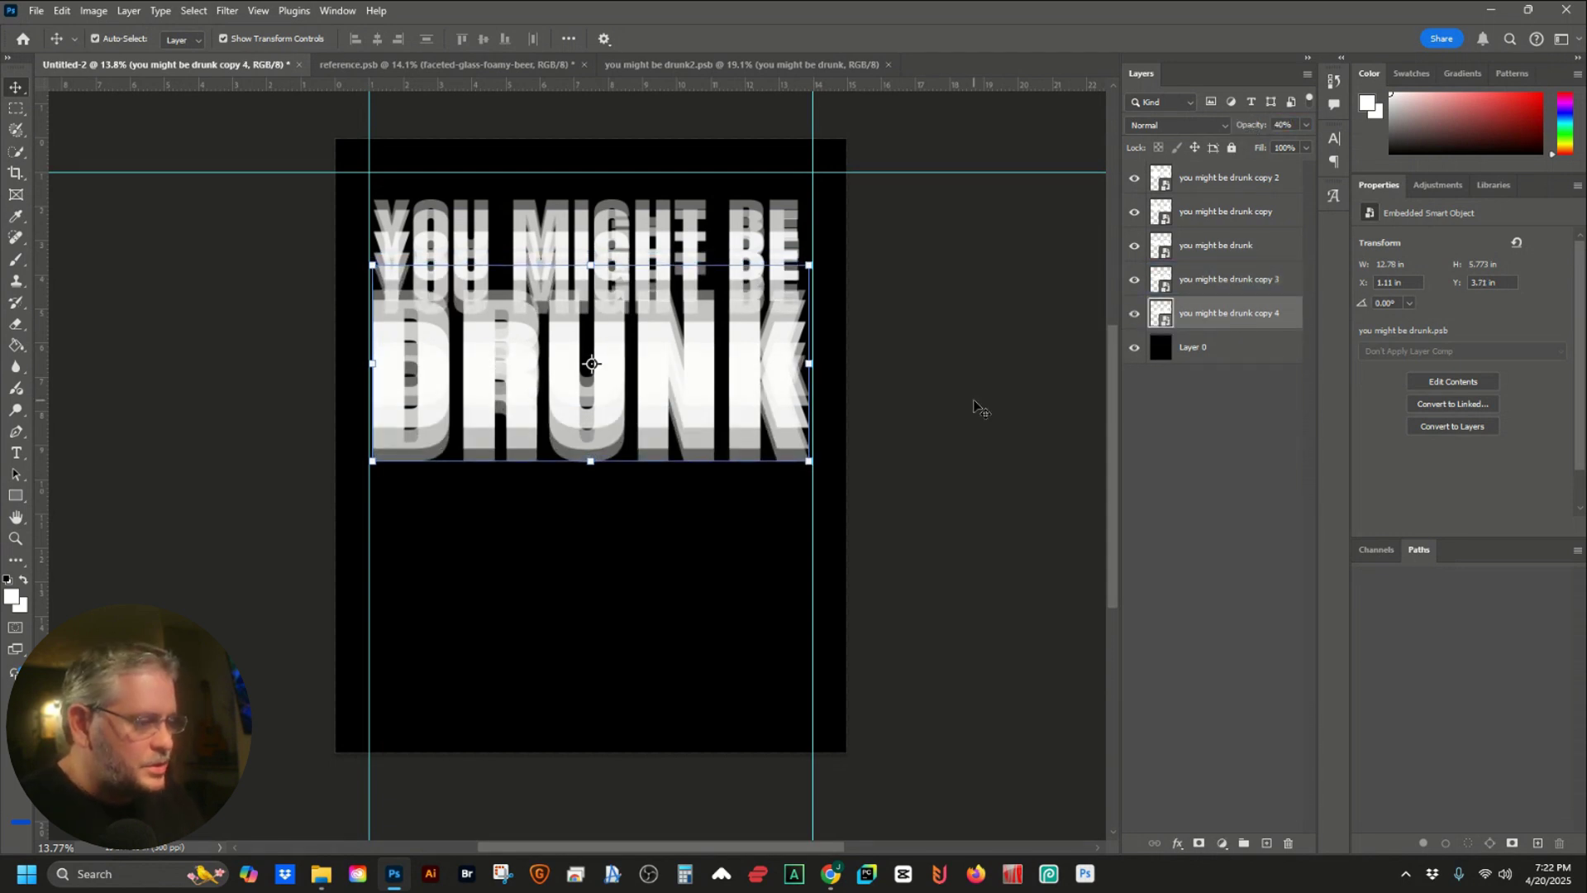
left_click(957, 256)
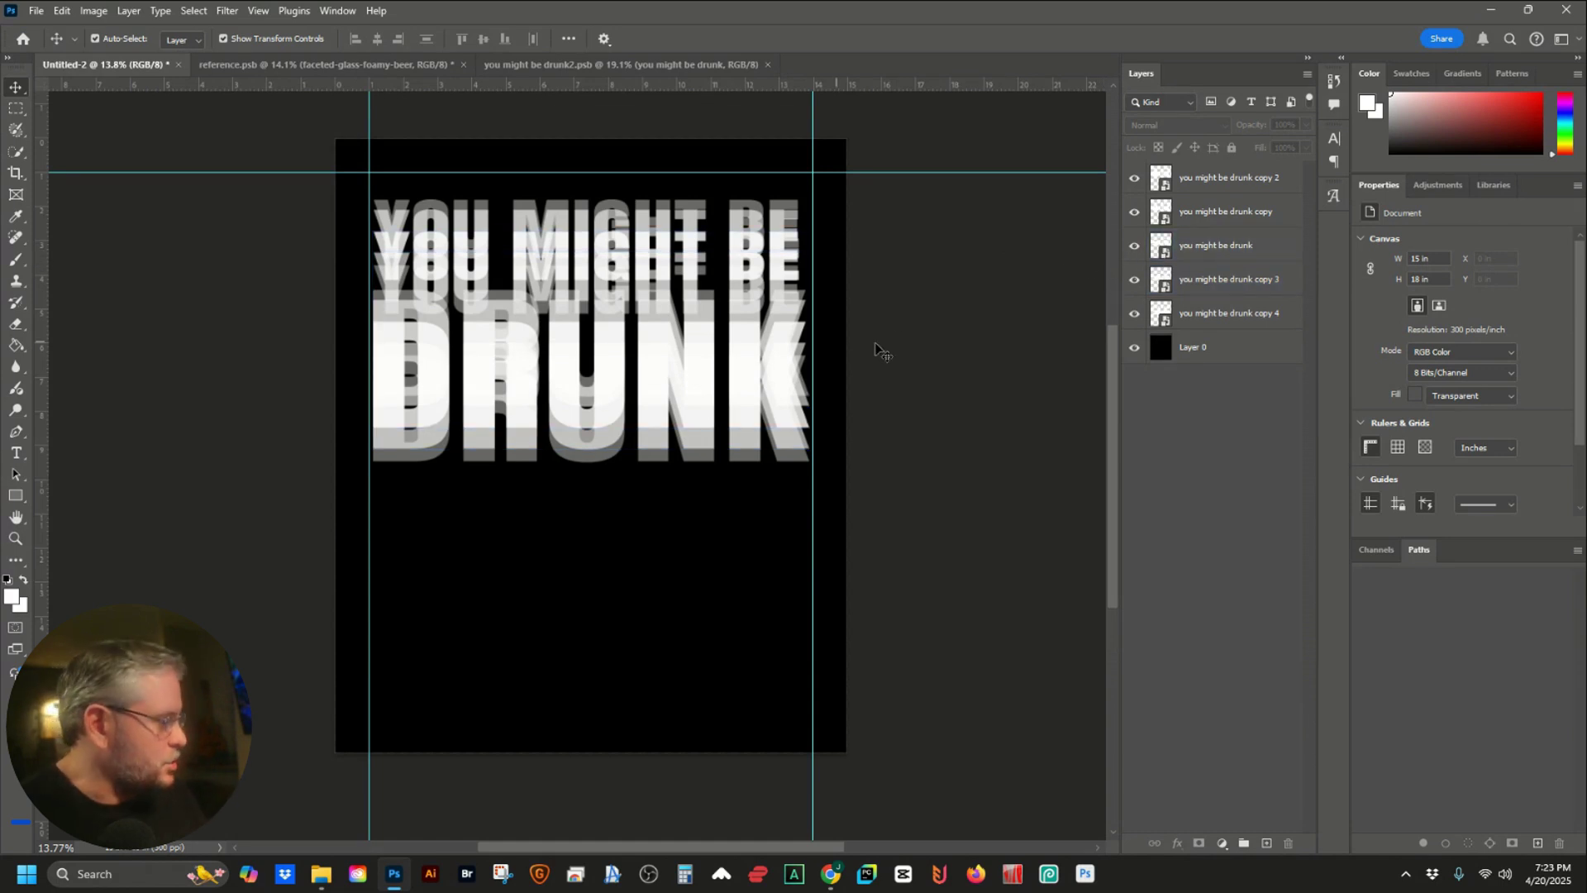
Group the five text smart object layers and rename the group BLUREFFECT
left_click(1230, 178)
left_click(1234, 314, "ctrl")
left_click(1234, 315, "shift")
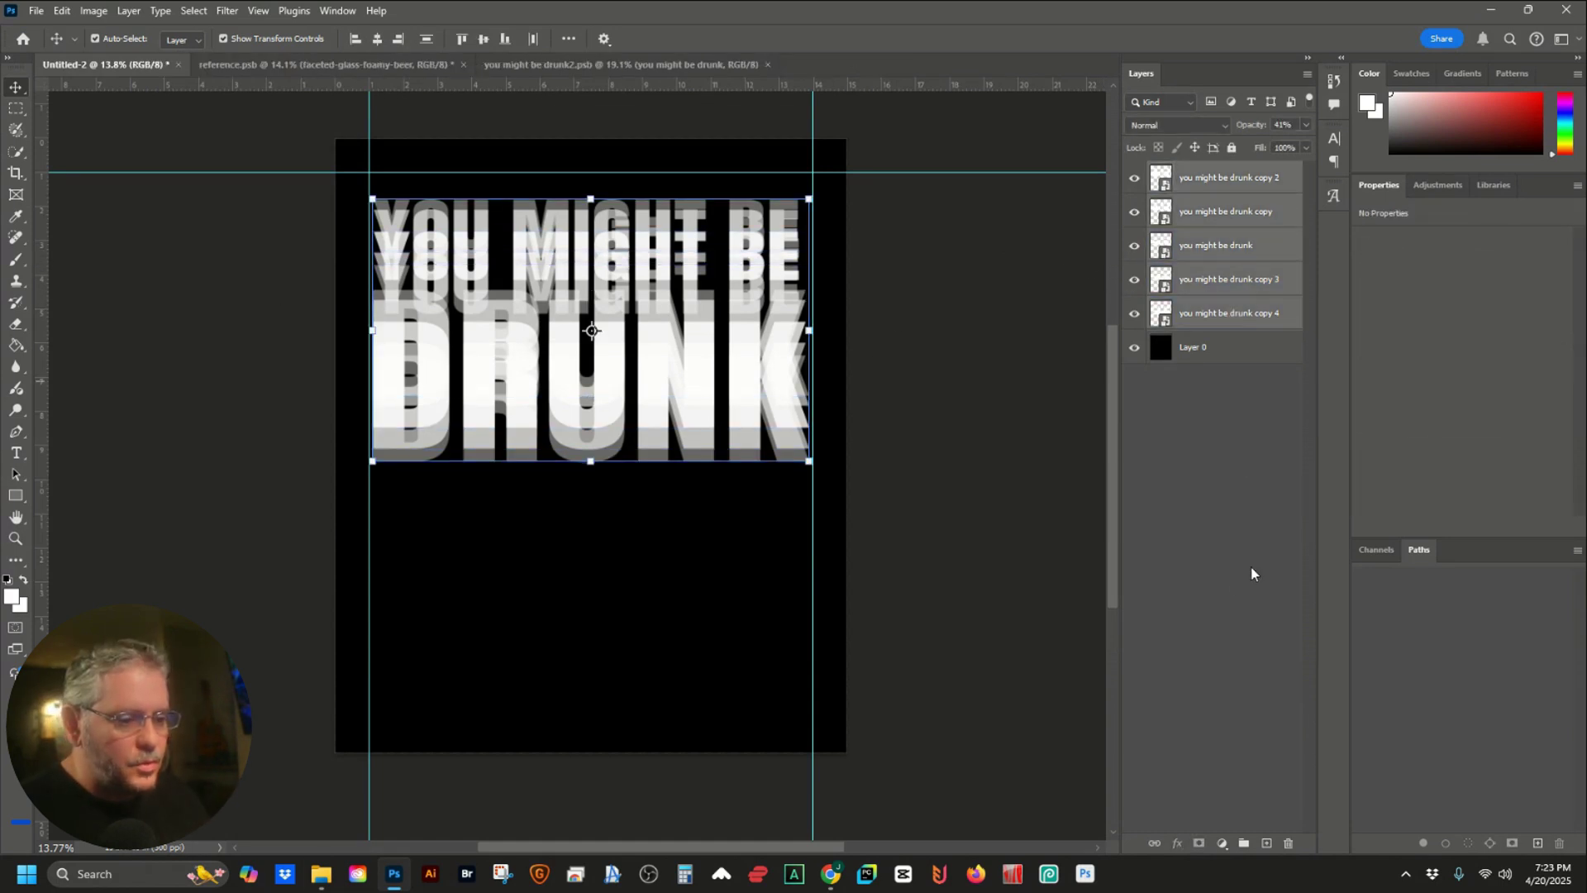
left_click(1244, 843)
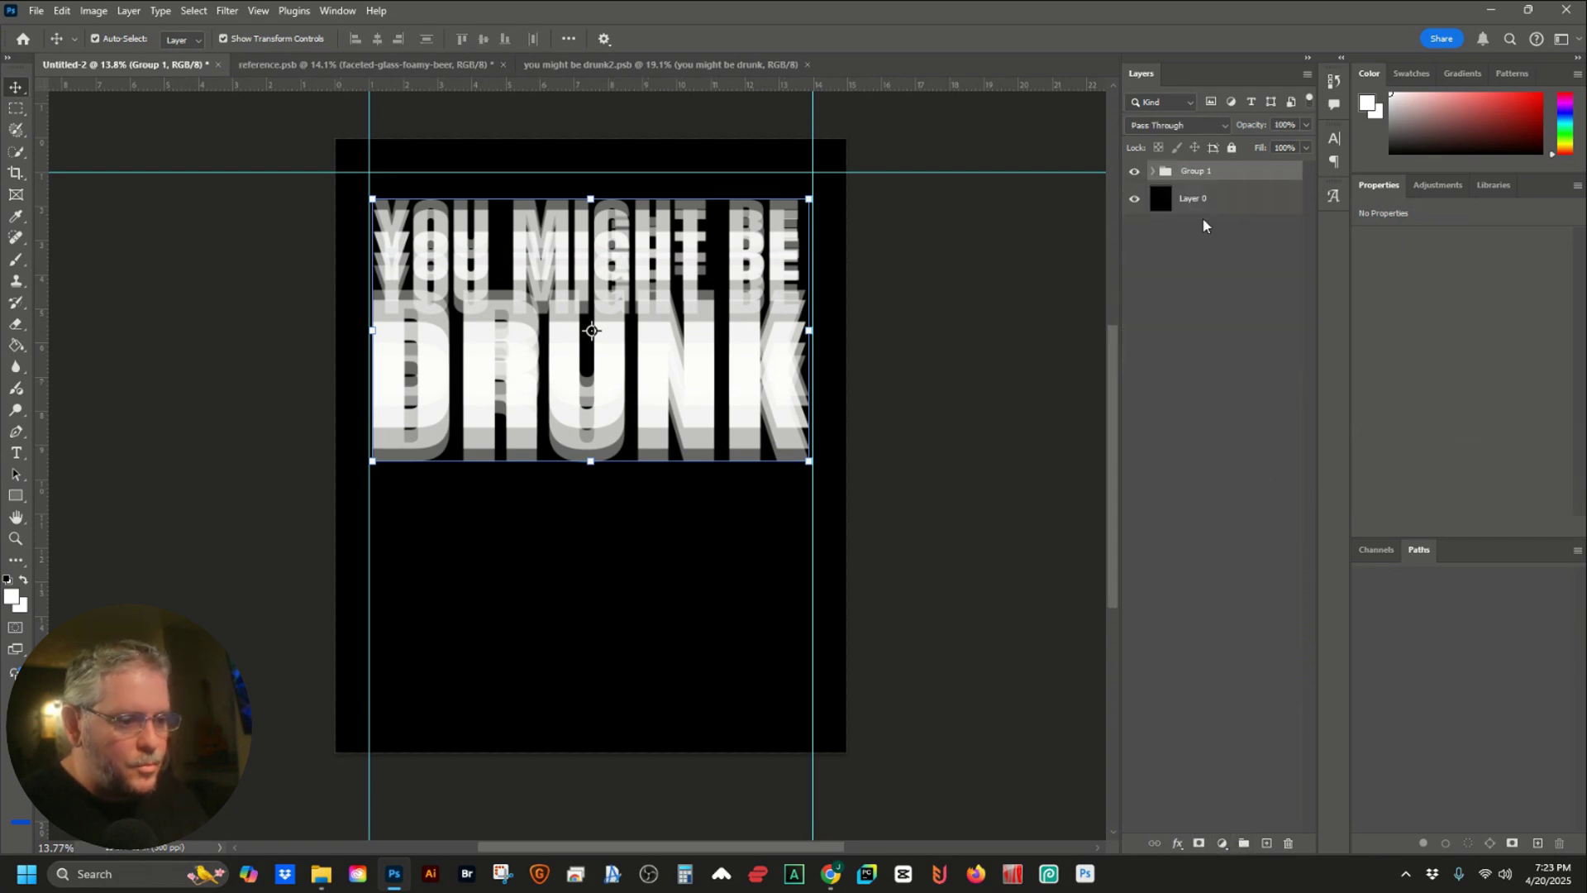
double_click(1199, 171)
type("BLUREFFECT")
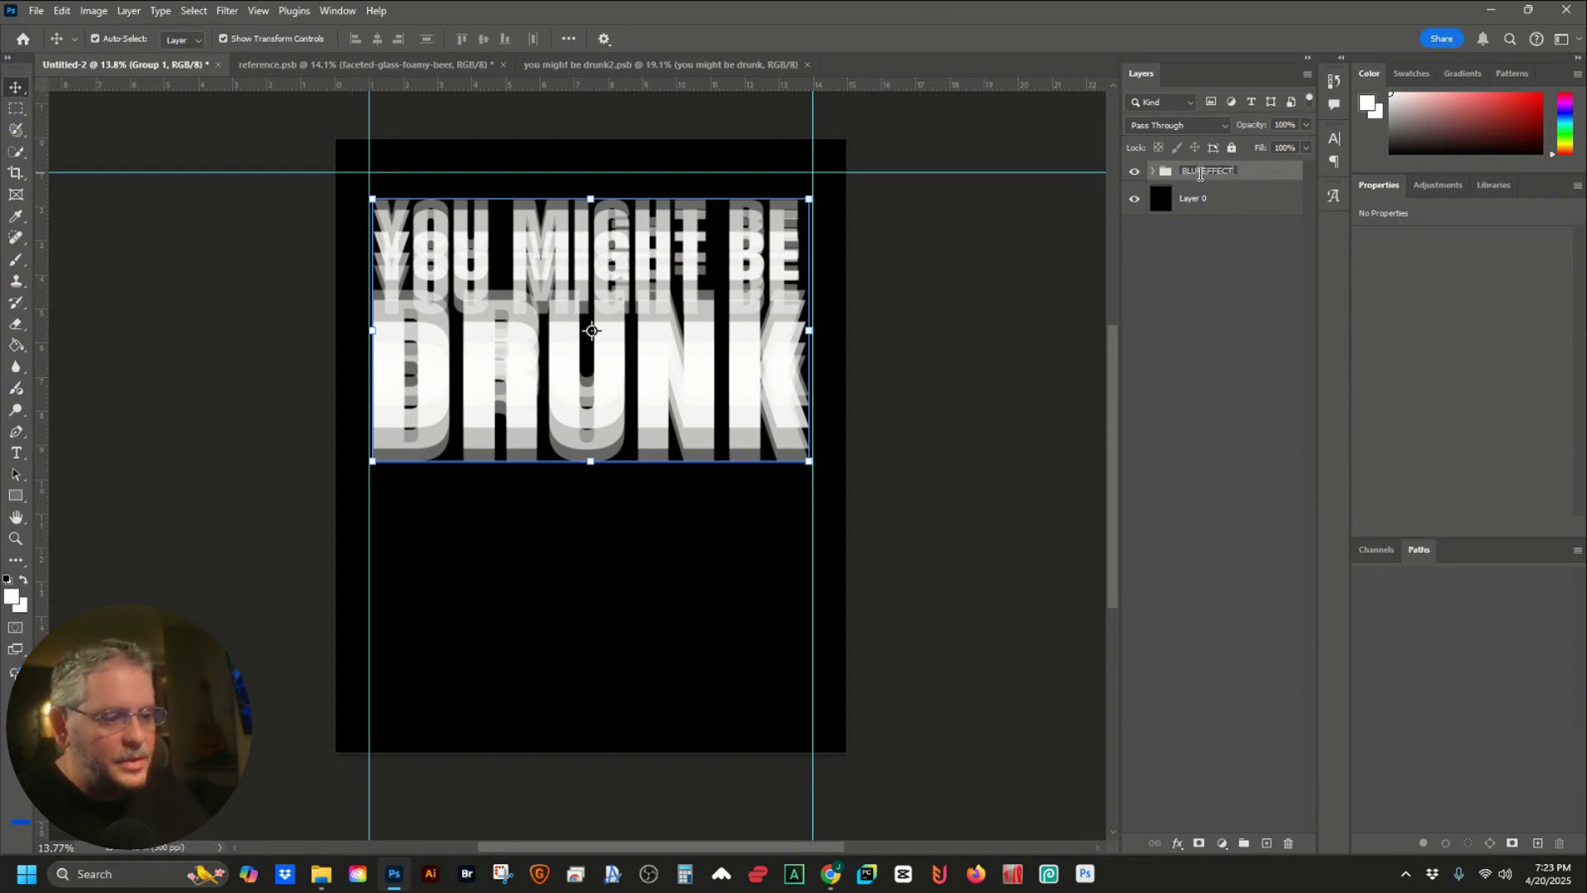
left_click(1222, 261)
left_click(1254, 174)
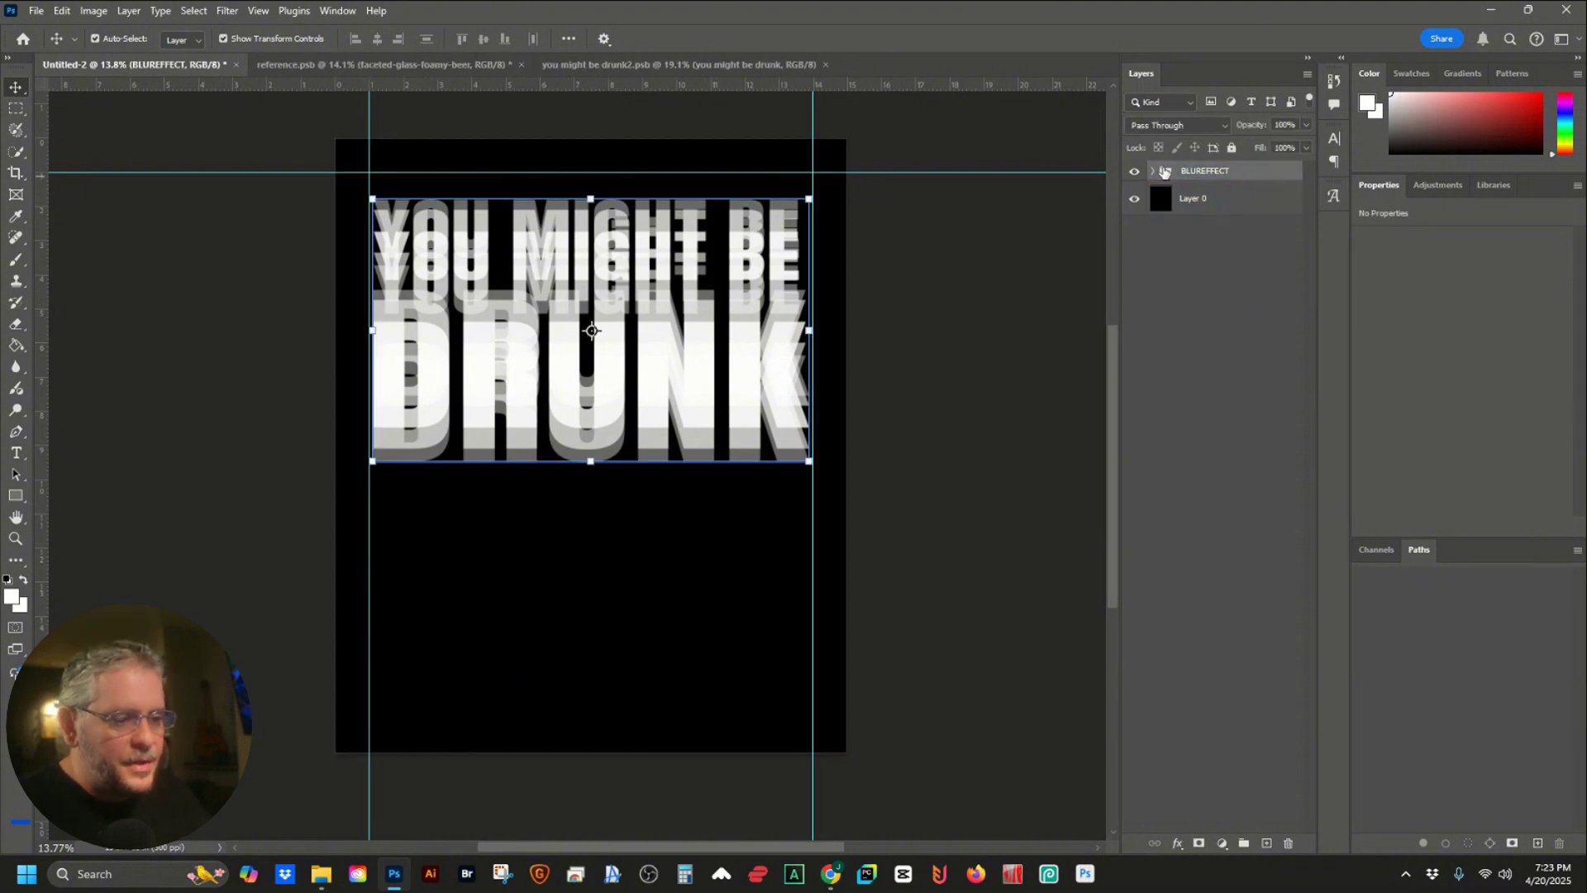
Duplicate the topmost smart object in BLUREFFECT, move the copy above the group and collapse the group
left_click(1153, 171)
left_click(1210, 205)
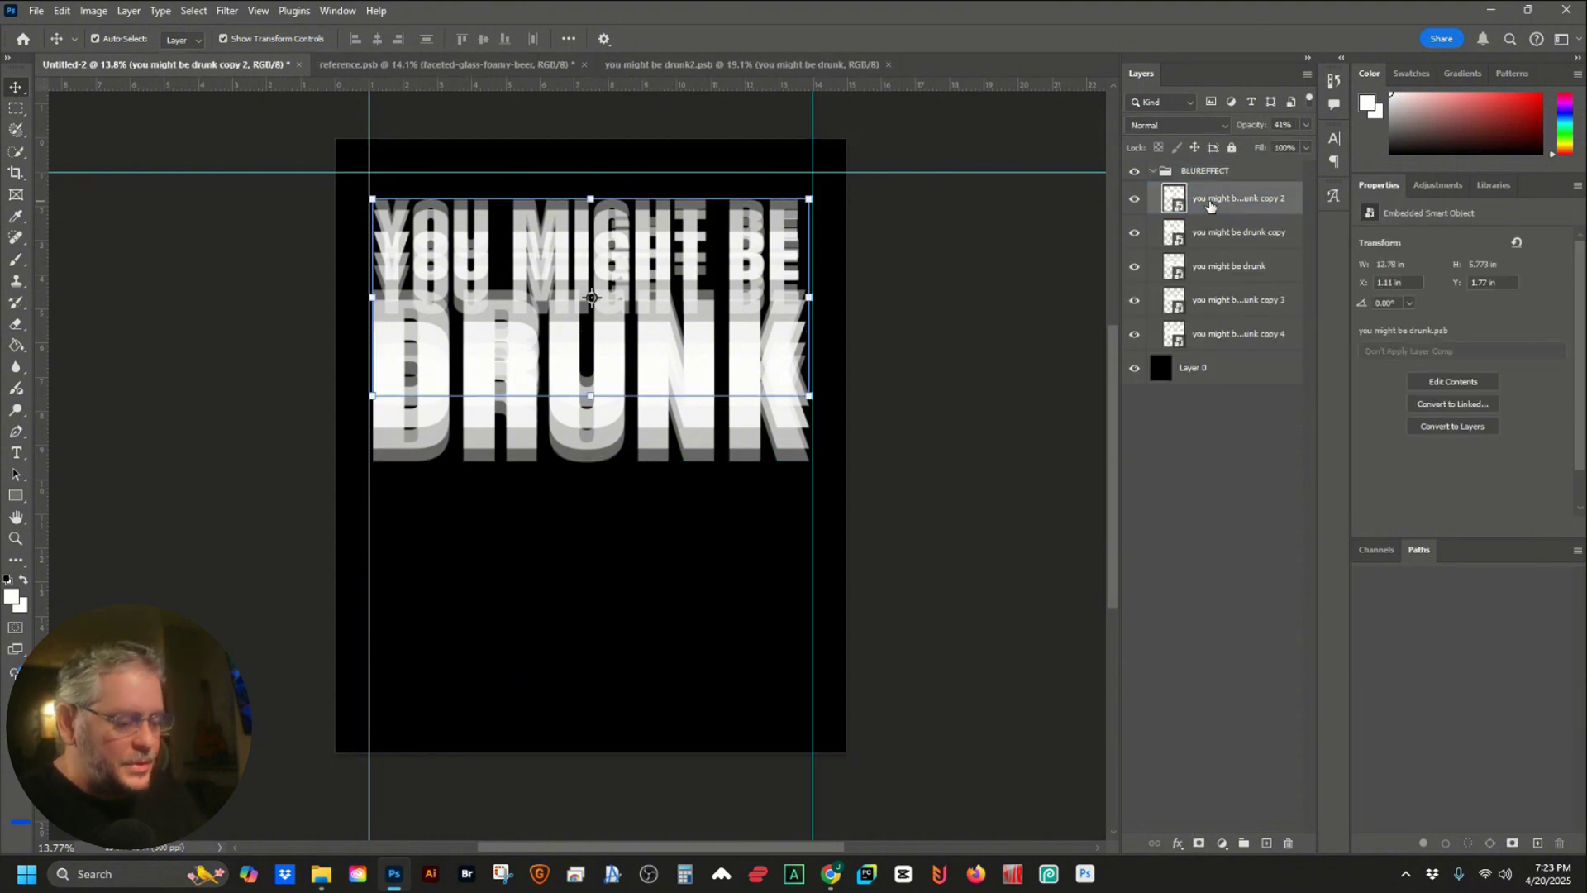
key("ctrl+j")
left_click_drag(1209, 204, 1229, 166)
left_click(1153, 204)
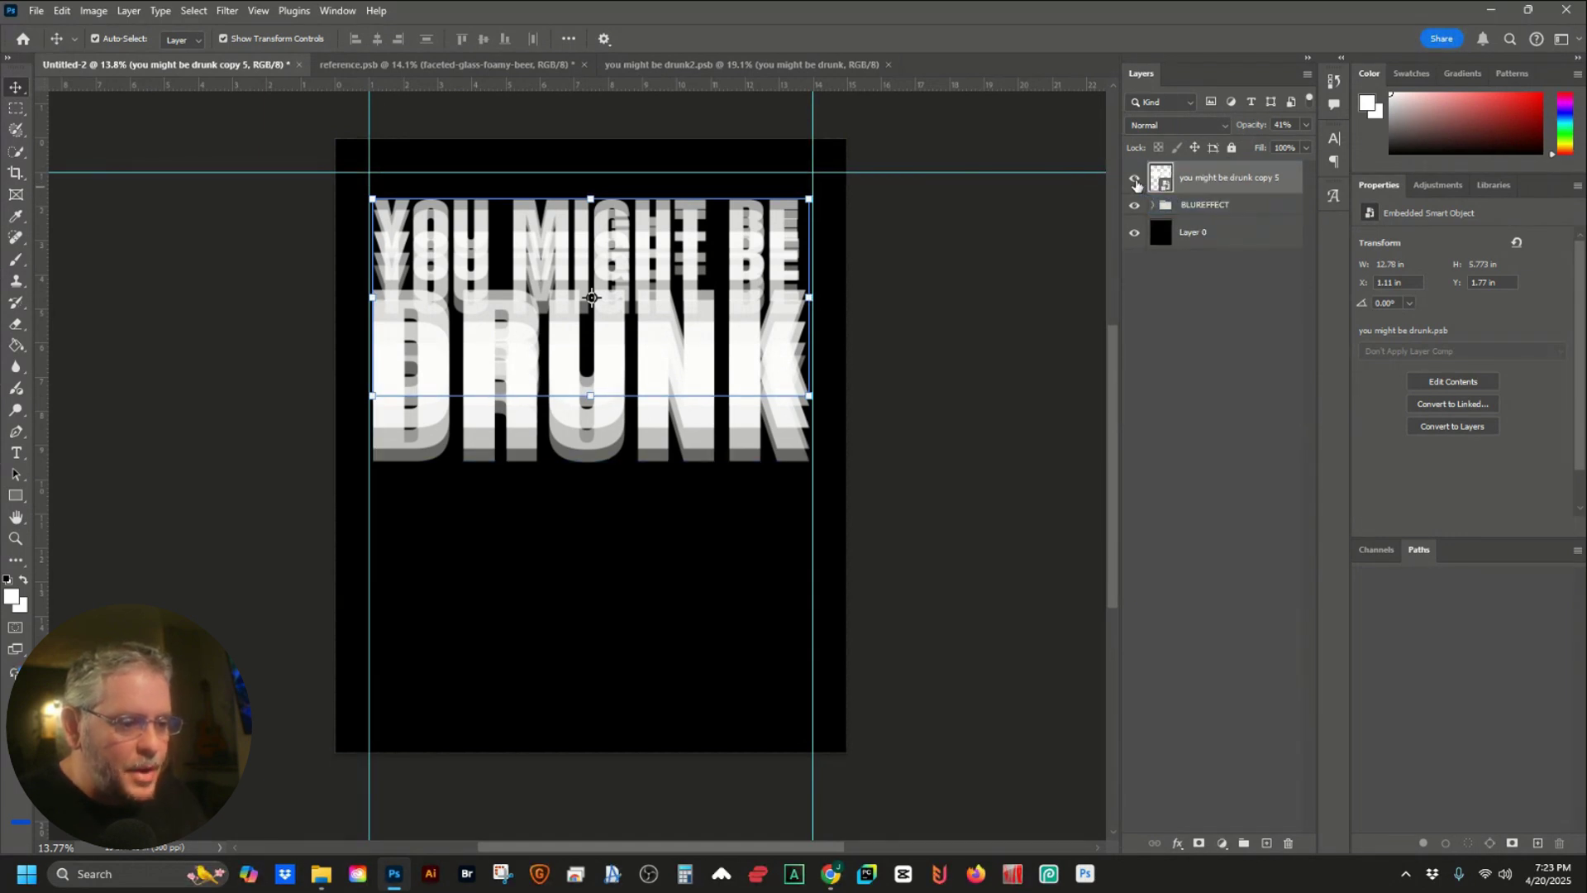
Hide the smart object copy above the group and rename it CLICKTHUMBNAILTOEDIT
left_click(1134, 181)
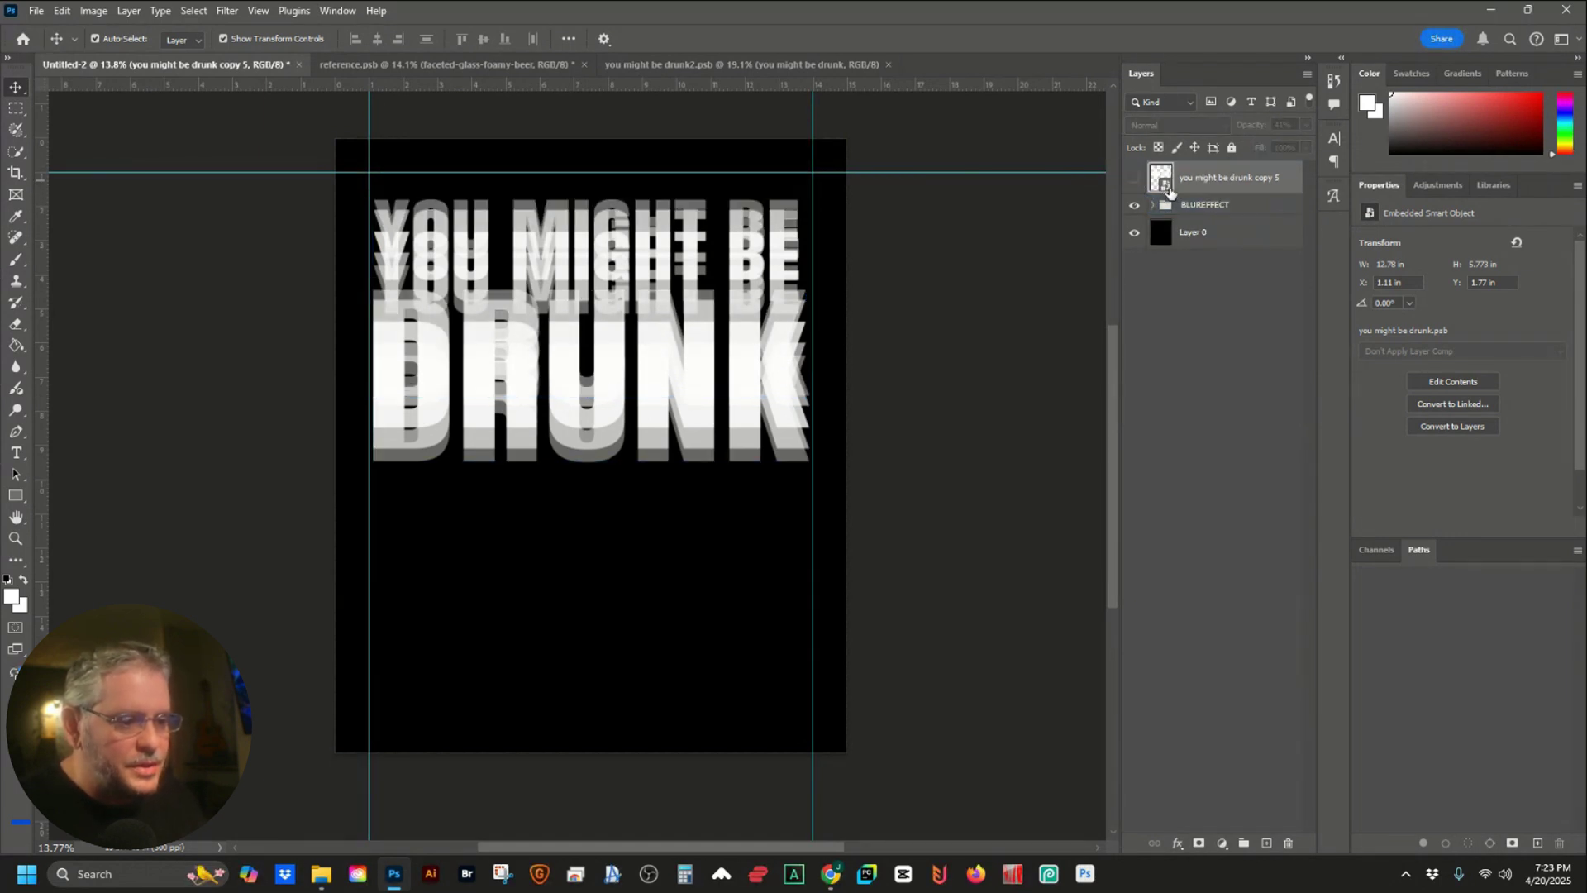
double_click(1217, 176)
type("c")
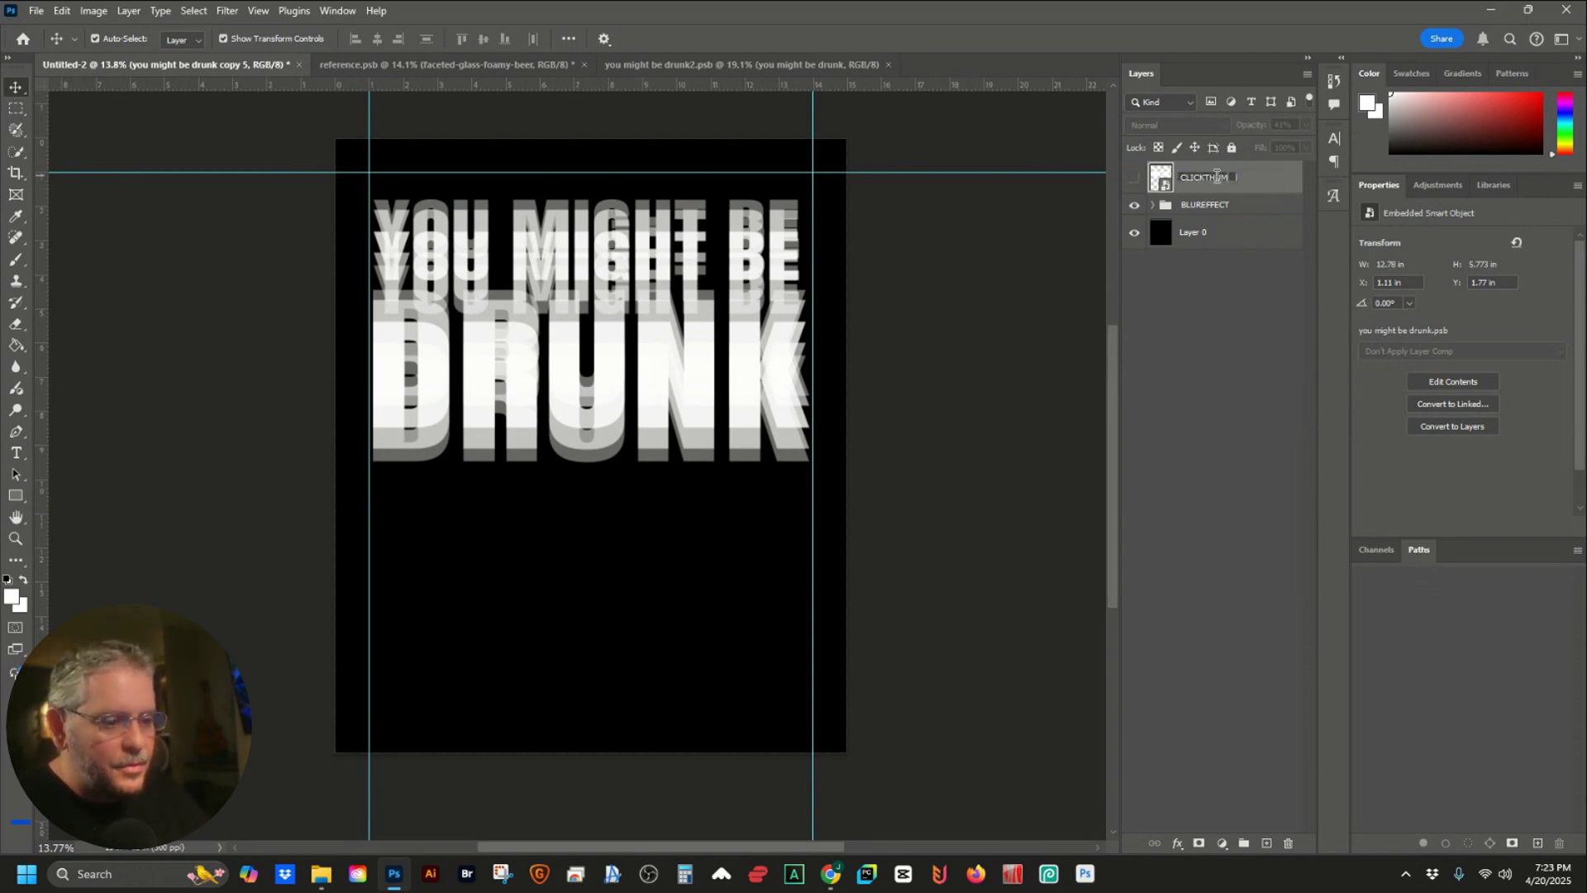
type("LICKTHUMBNAILTOEDIT")
key("Return")
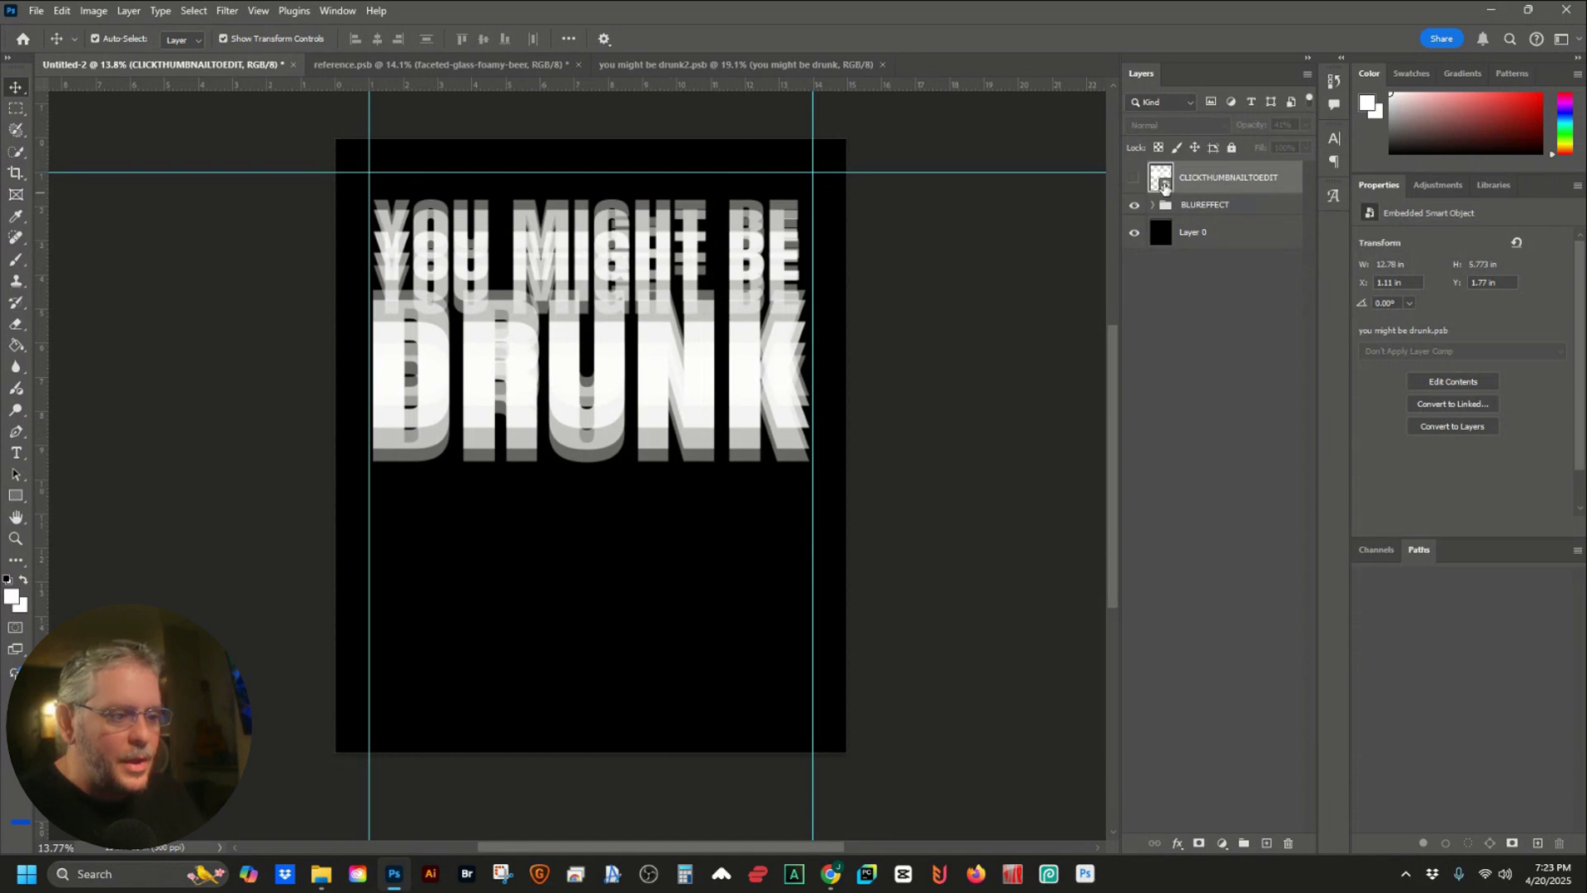
Open the contents of CLICKTHUMBNAILTOEDIT and change the colour of all its text to light grey
double_click(1165, 187)
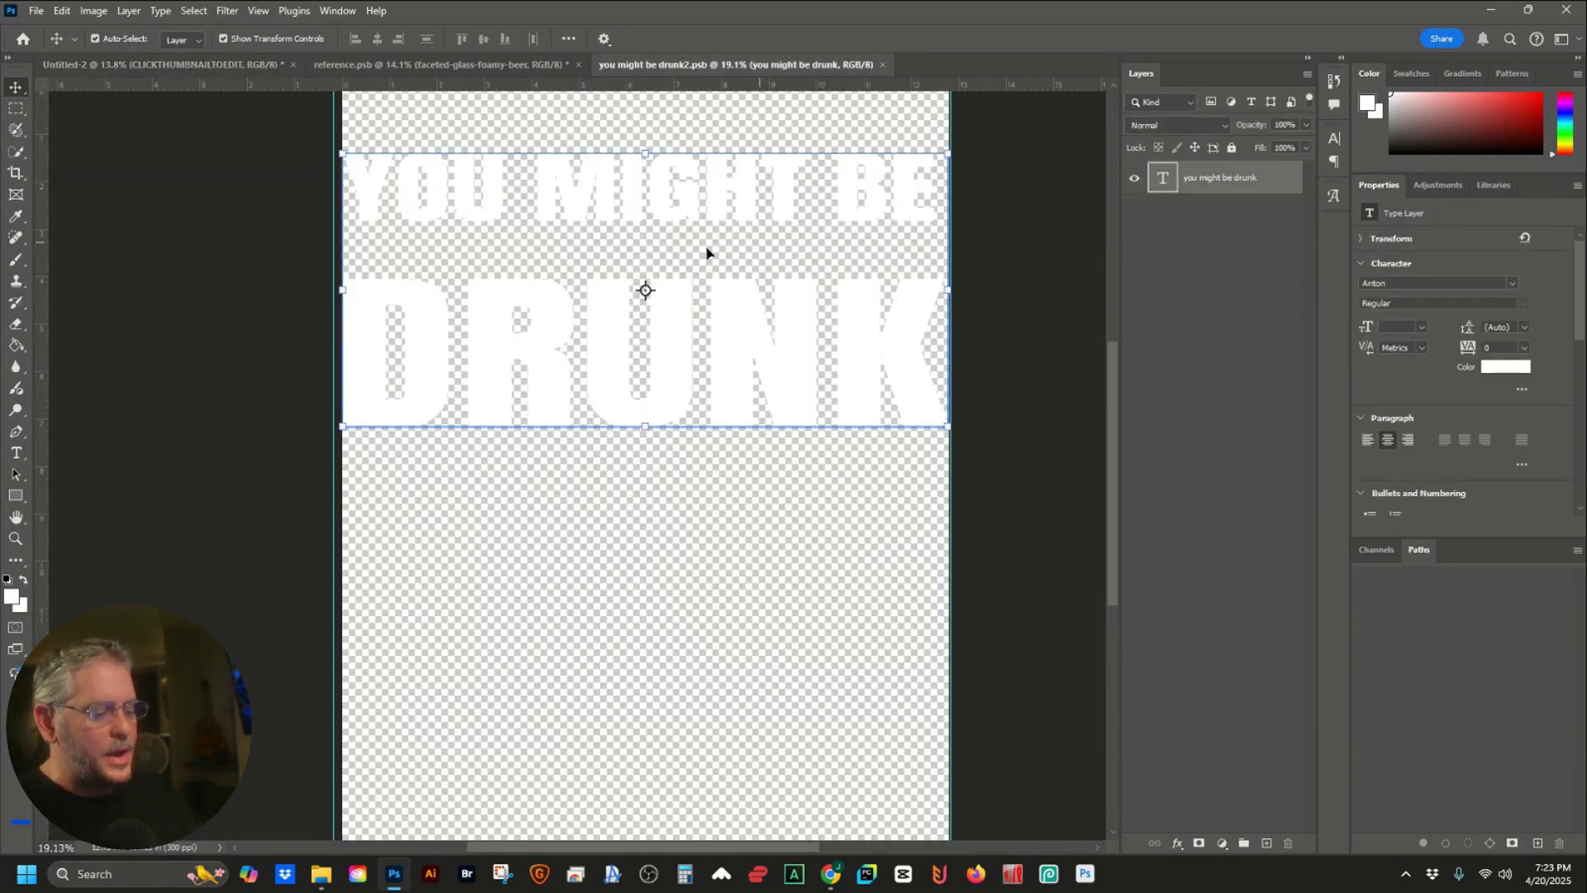
double_click(385, 208)
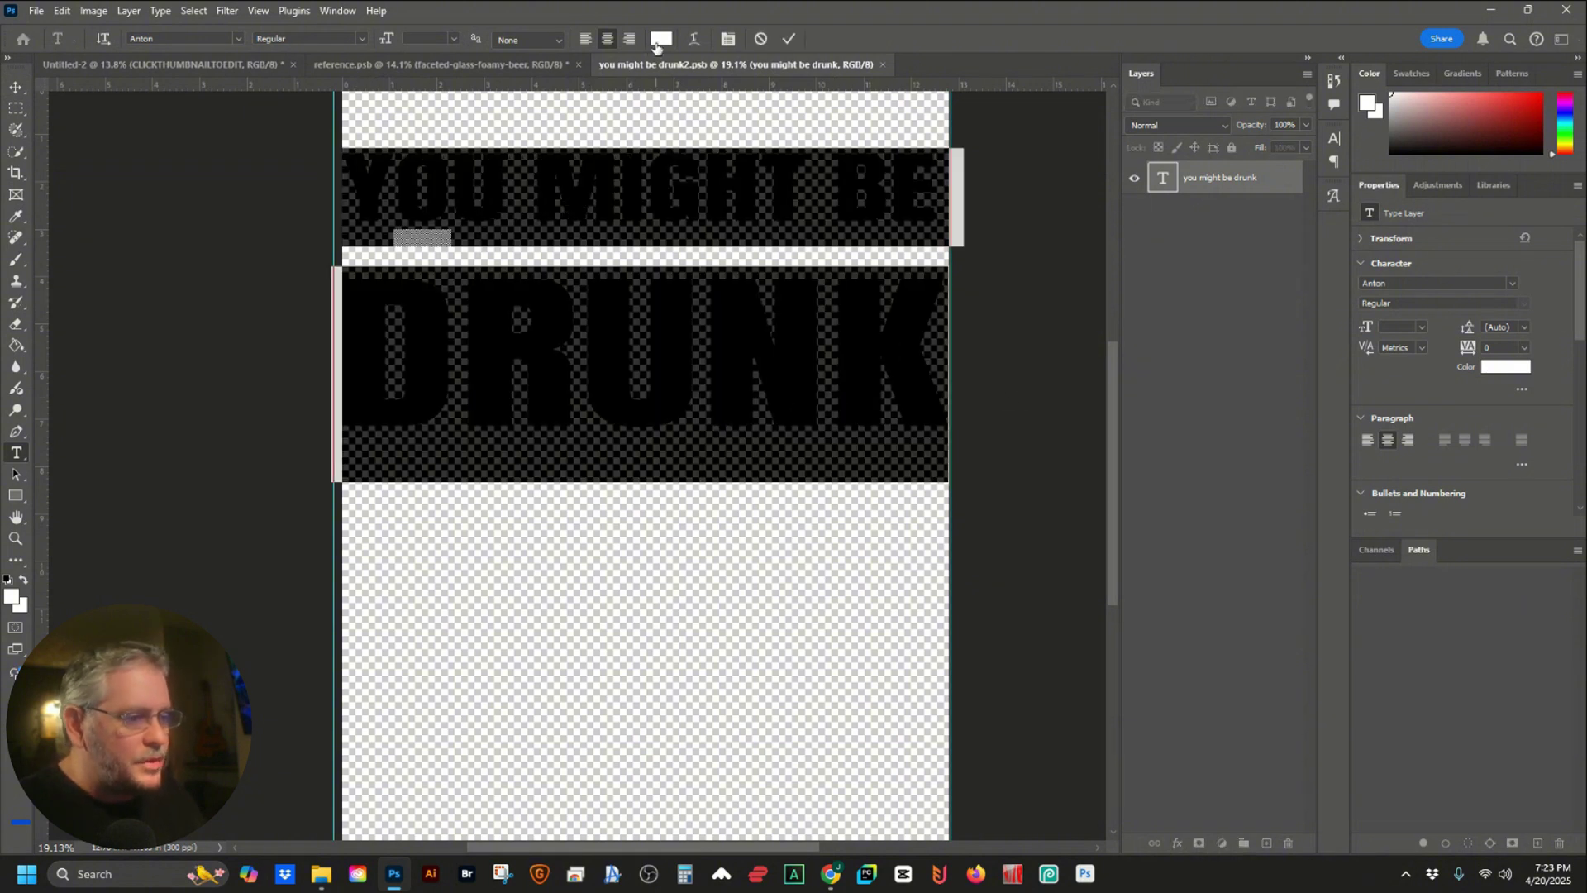
left_click(657, 42)
left_click(1055, 434)
key("Return")
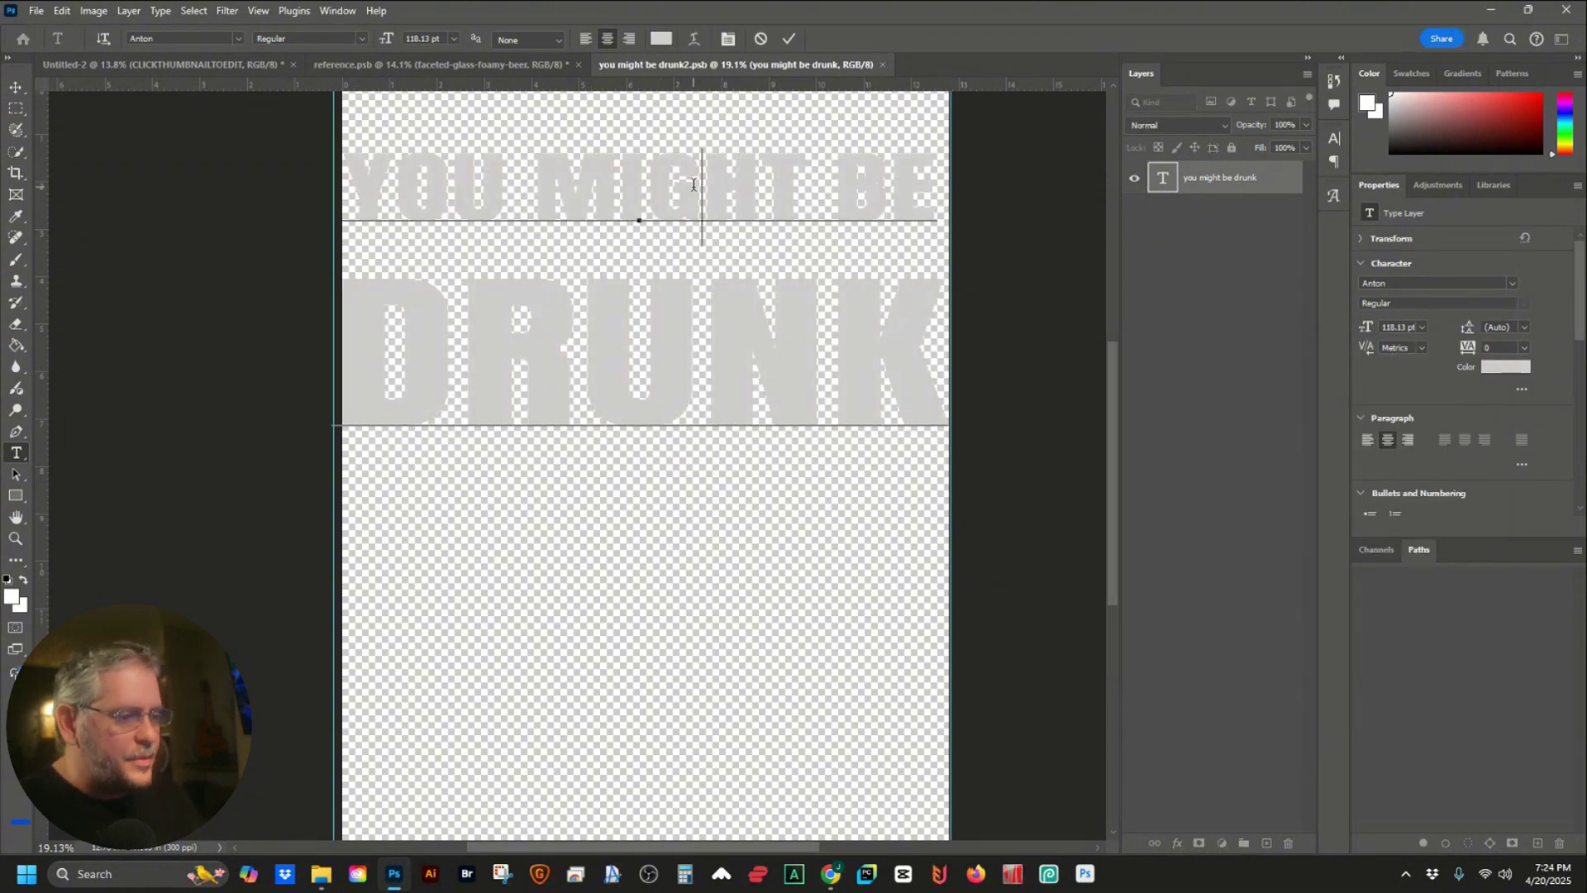
Replace the smart object's text with "ARE YOU OK" and "TO DRIVE?" on two lines
triple_click(693, 183)
left_click_drag(387, 206, 360, 203)
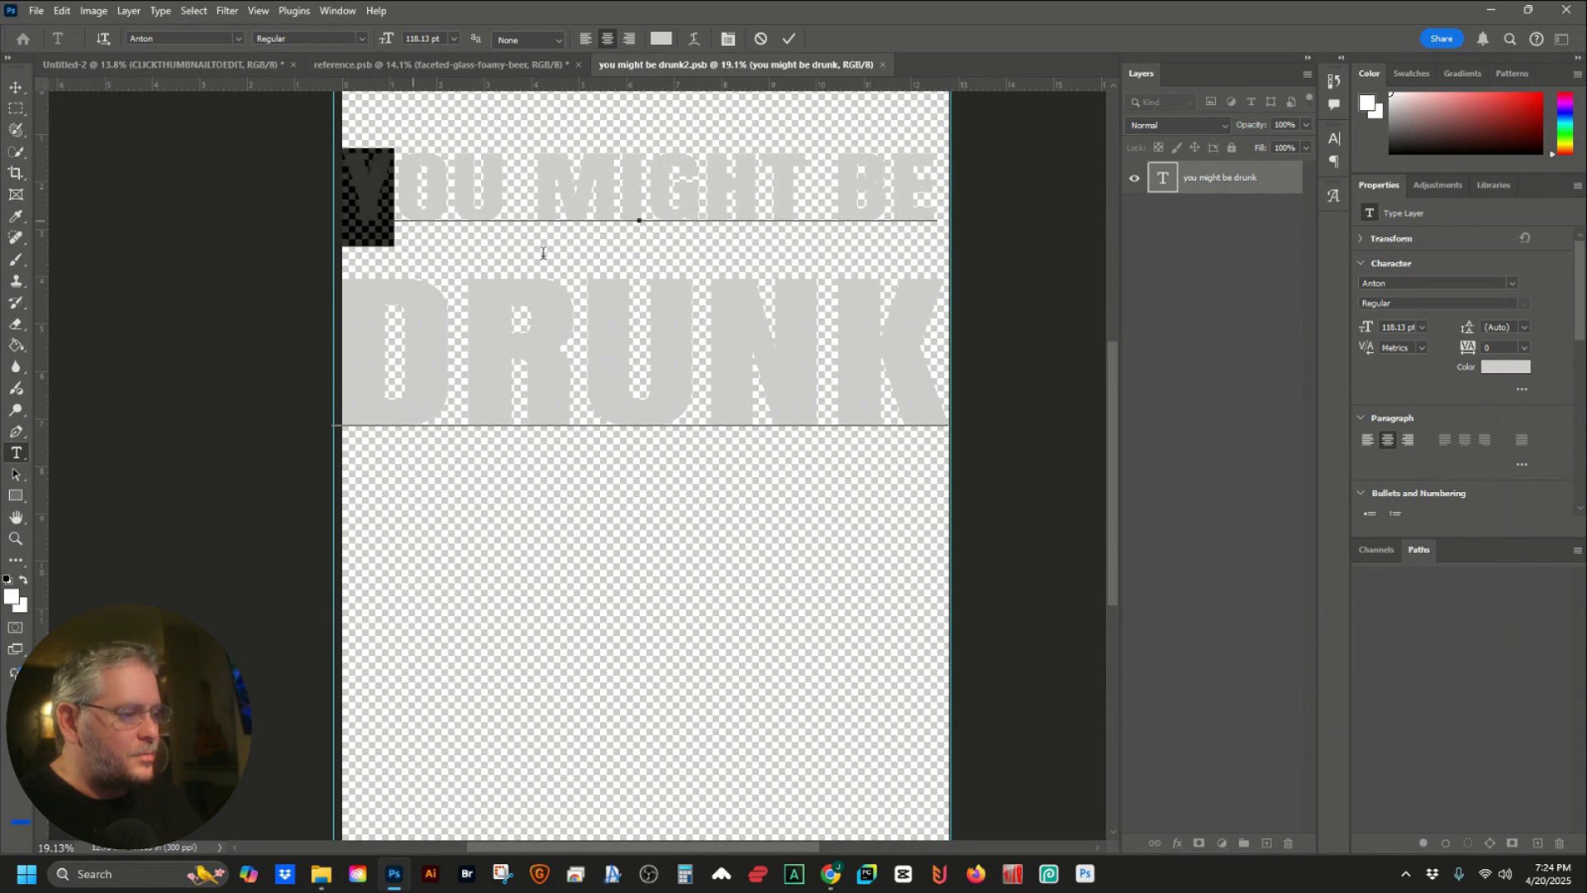
key("ctrl+a")
type("ARE YOU O")
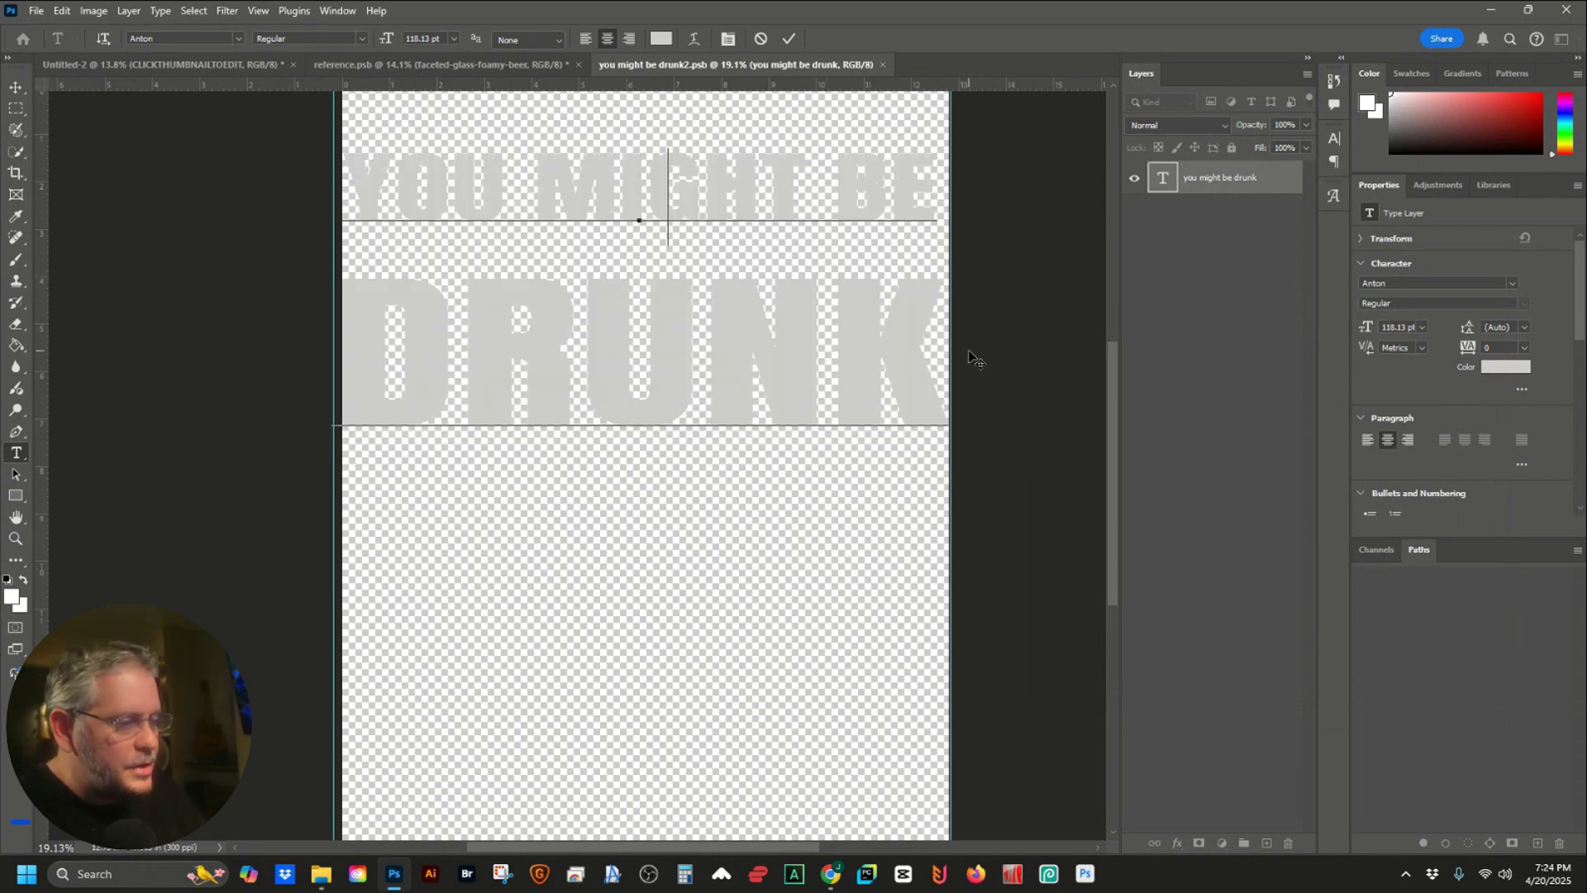
type("K")
key("Return")
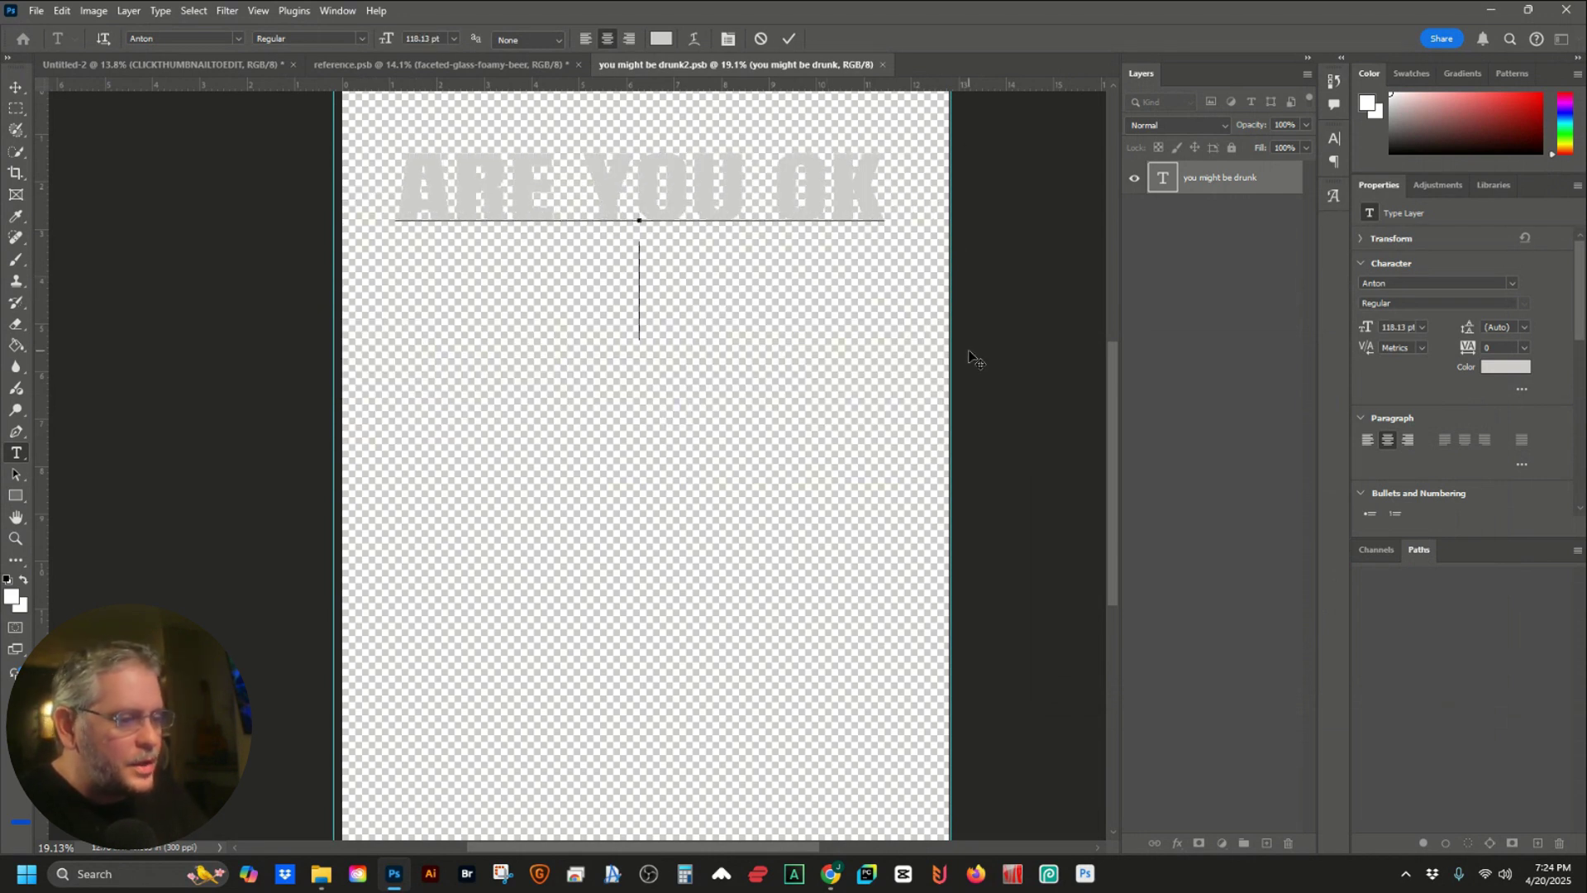
type("TO DRIVE?")
key("ctrl+Return")
key("v")
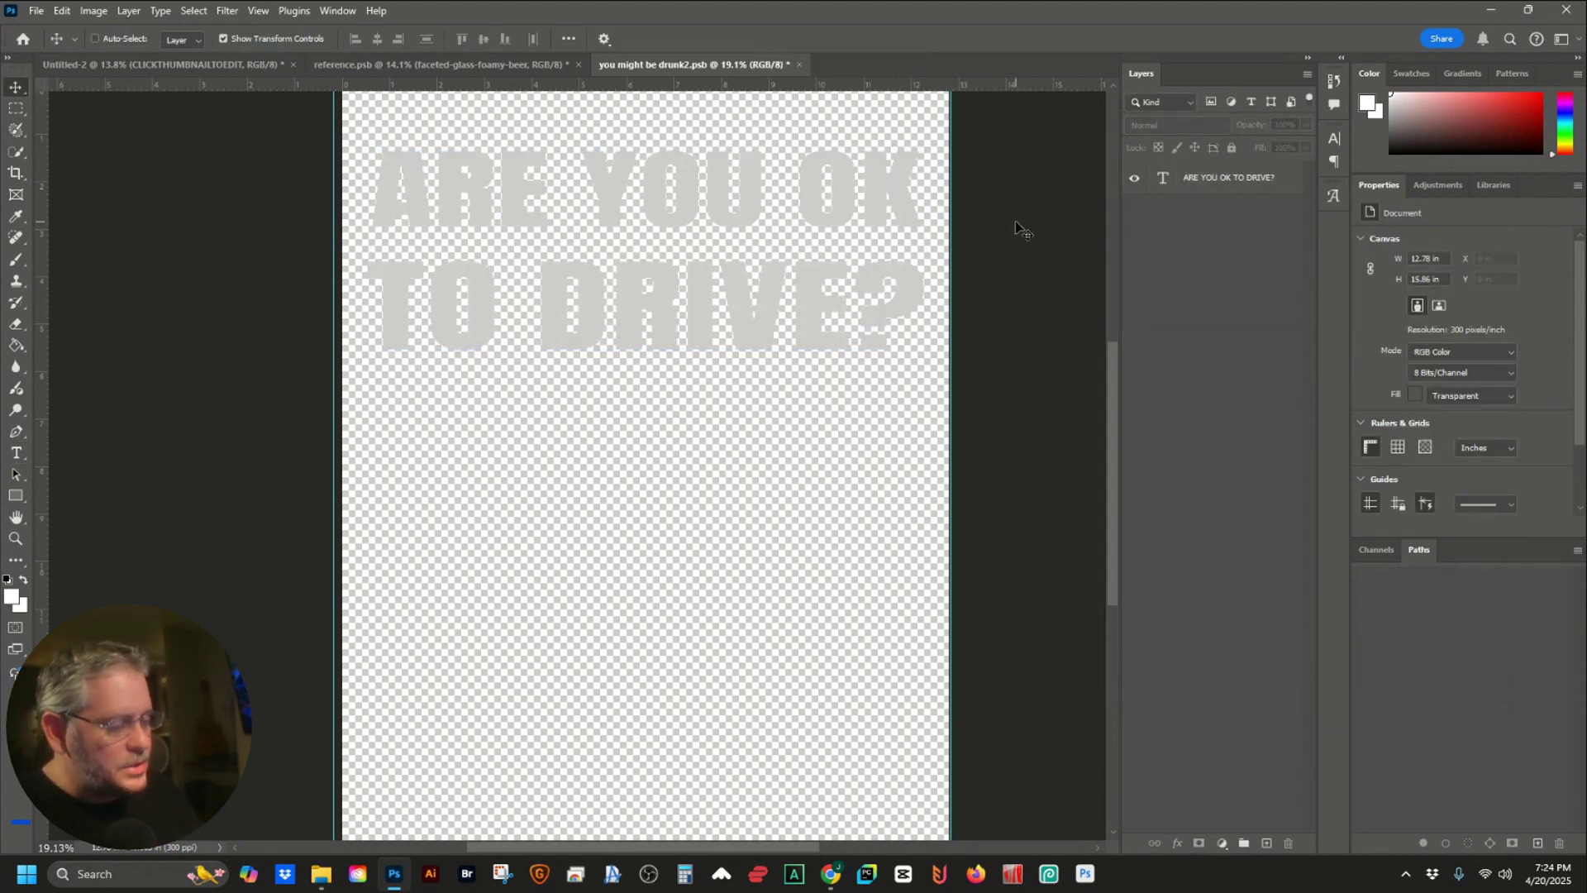
Save the edited smart object contents and return to the main Untitled-2 design document
key("ctrl+s")
key("ctrl+Tab")
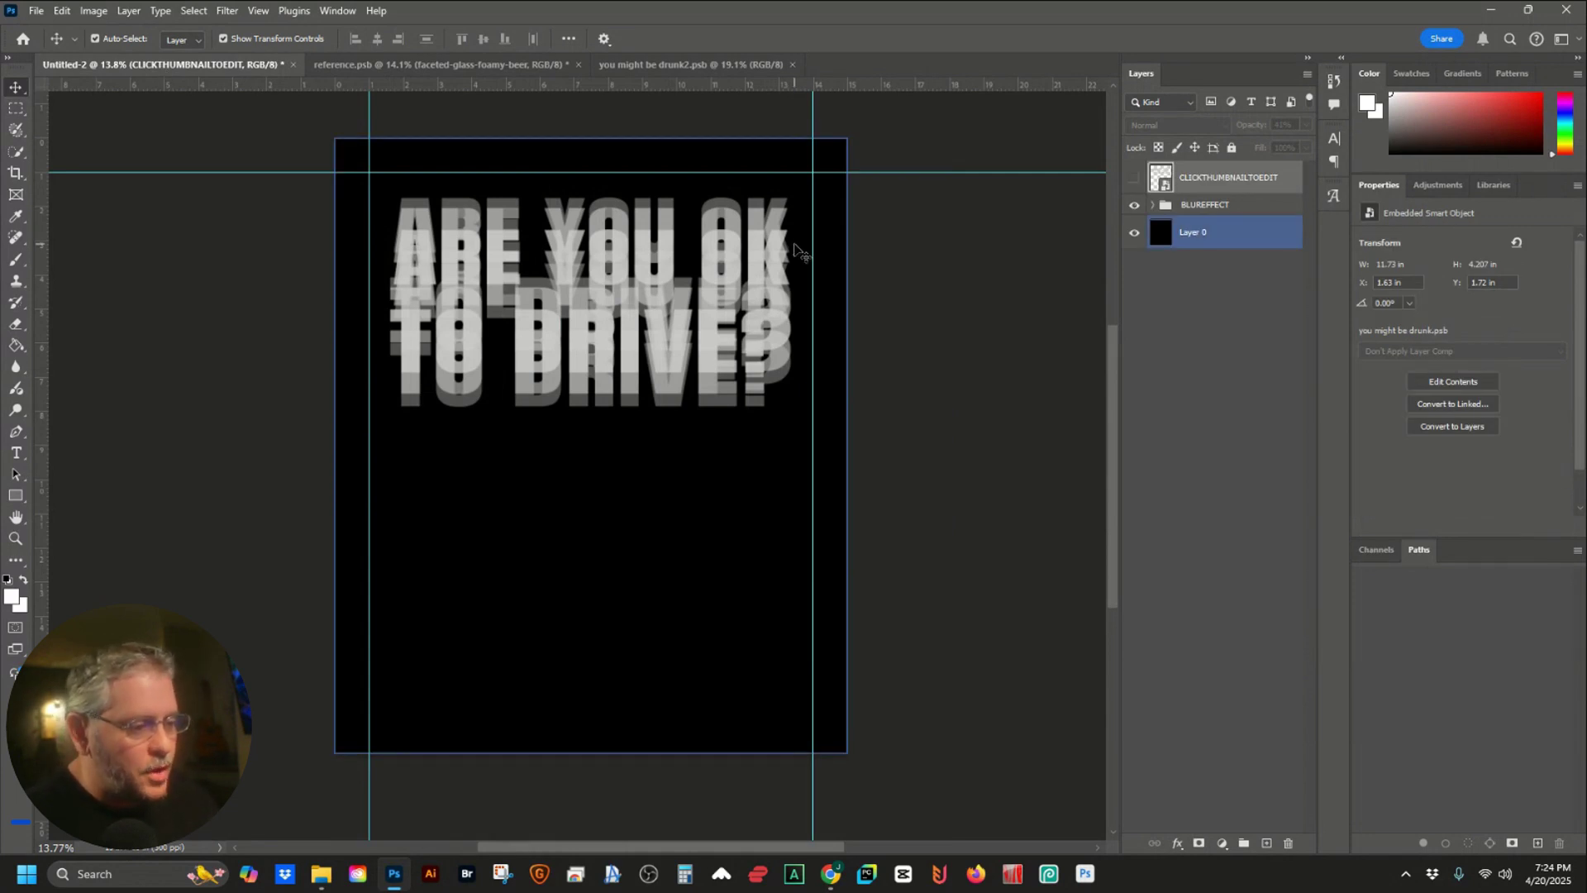
left_click(683, 94)
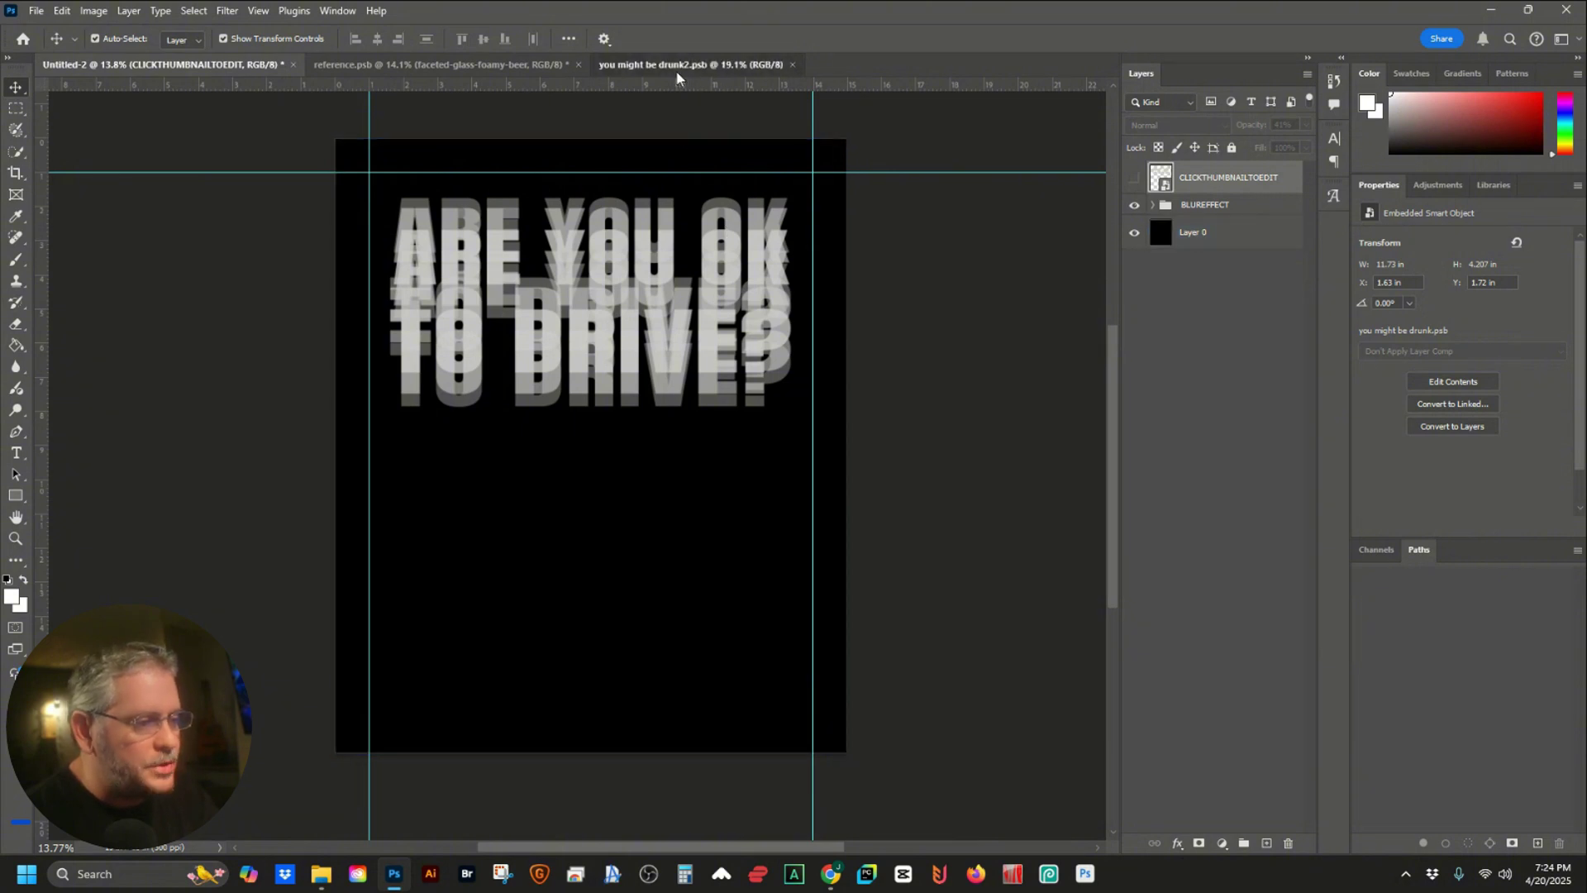
left_click(676, 74)
left_click(215, 65)
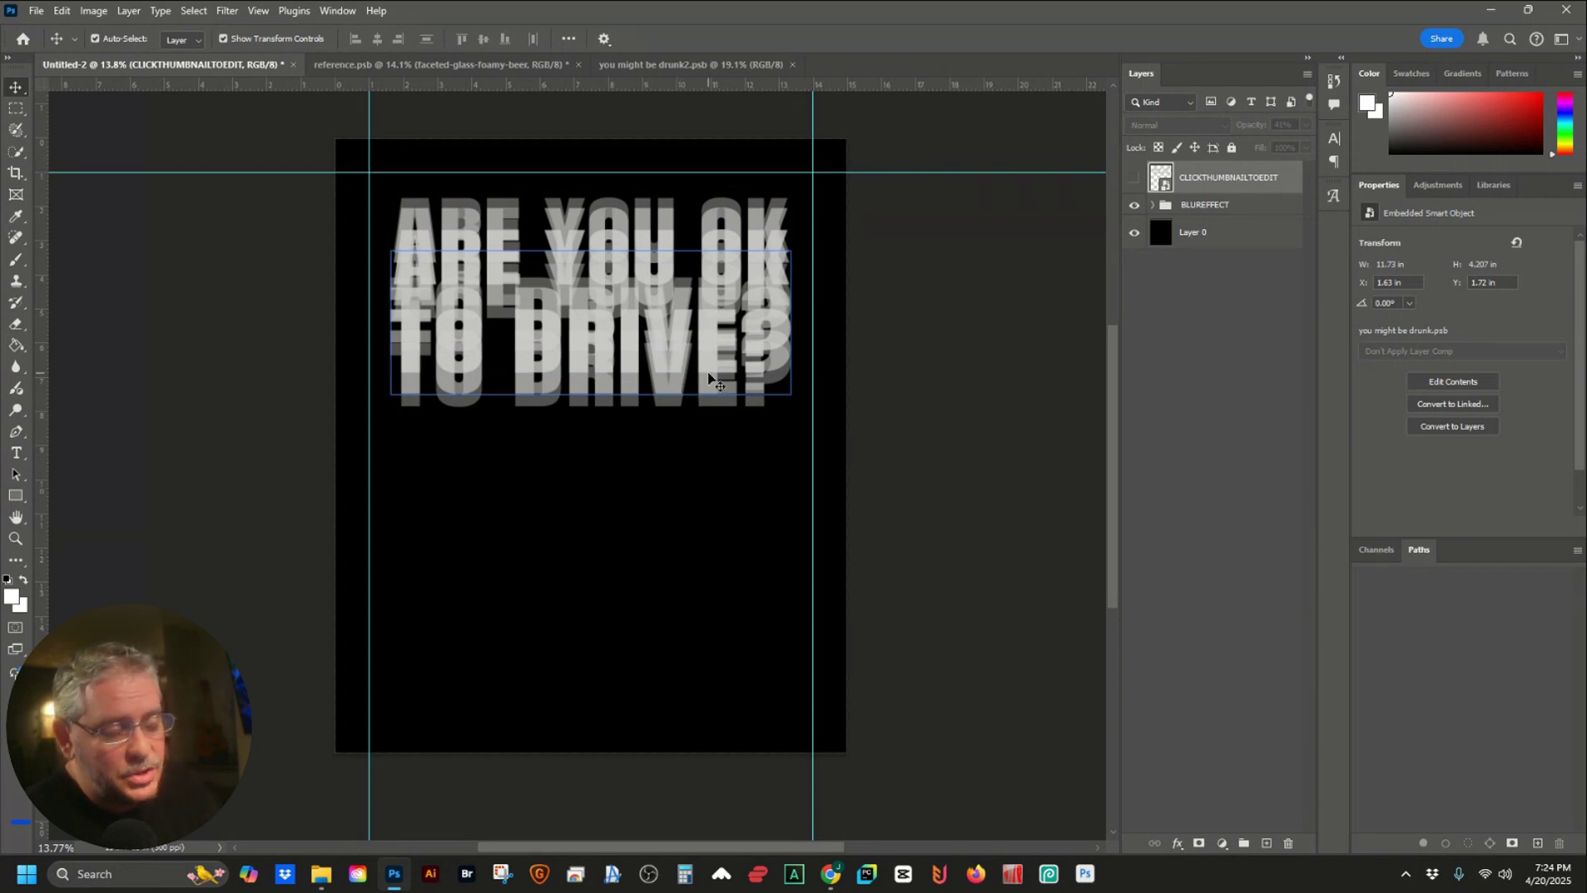
left_click(687, 355)
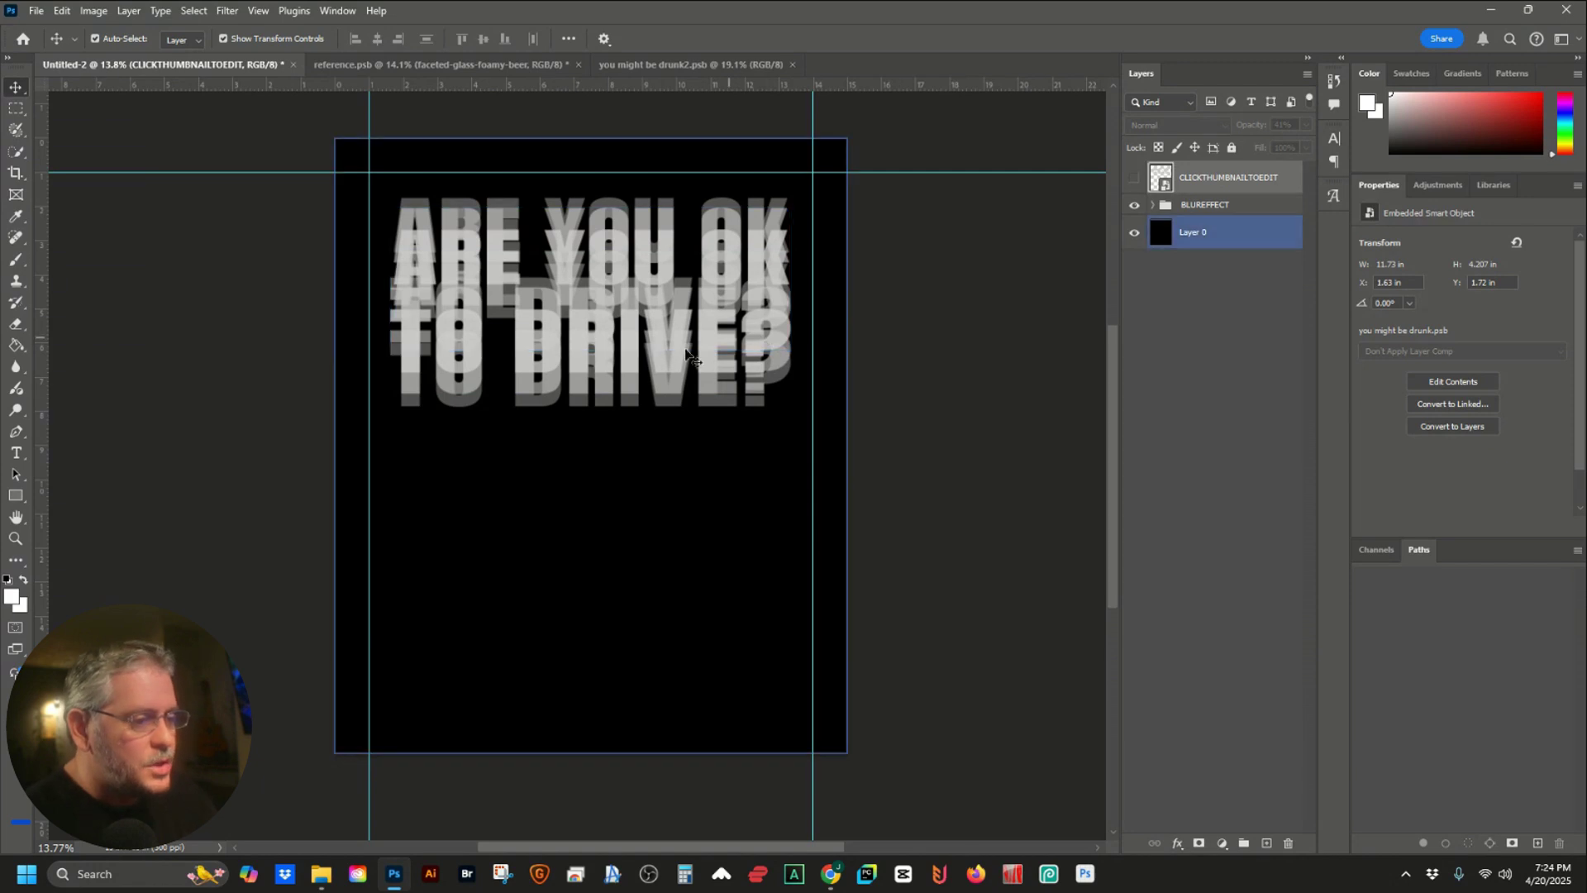
Scale the BLUREFFECT group up to 111.73% so the text fills the space between the vertical guides
left_click(1202, 207)
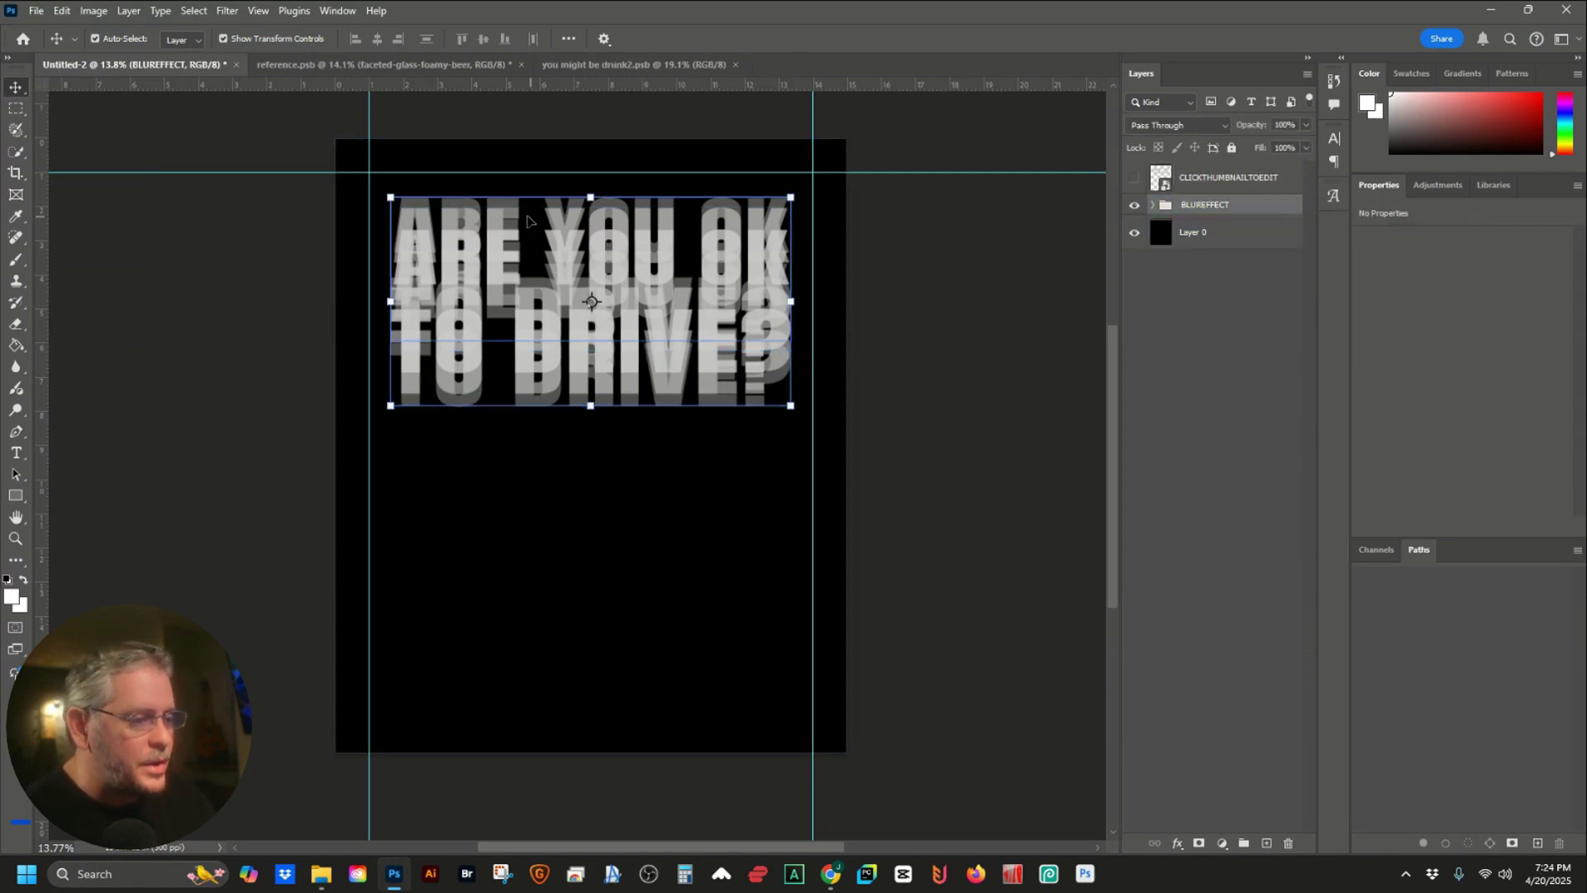
left_click_drag(591, 196, 592, 165)
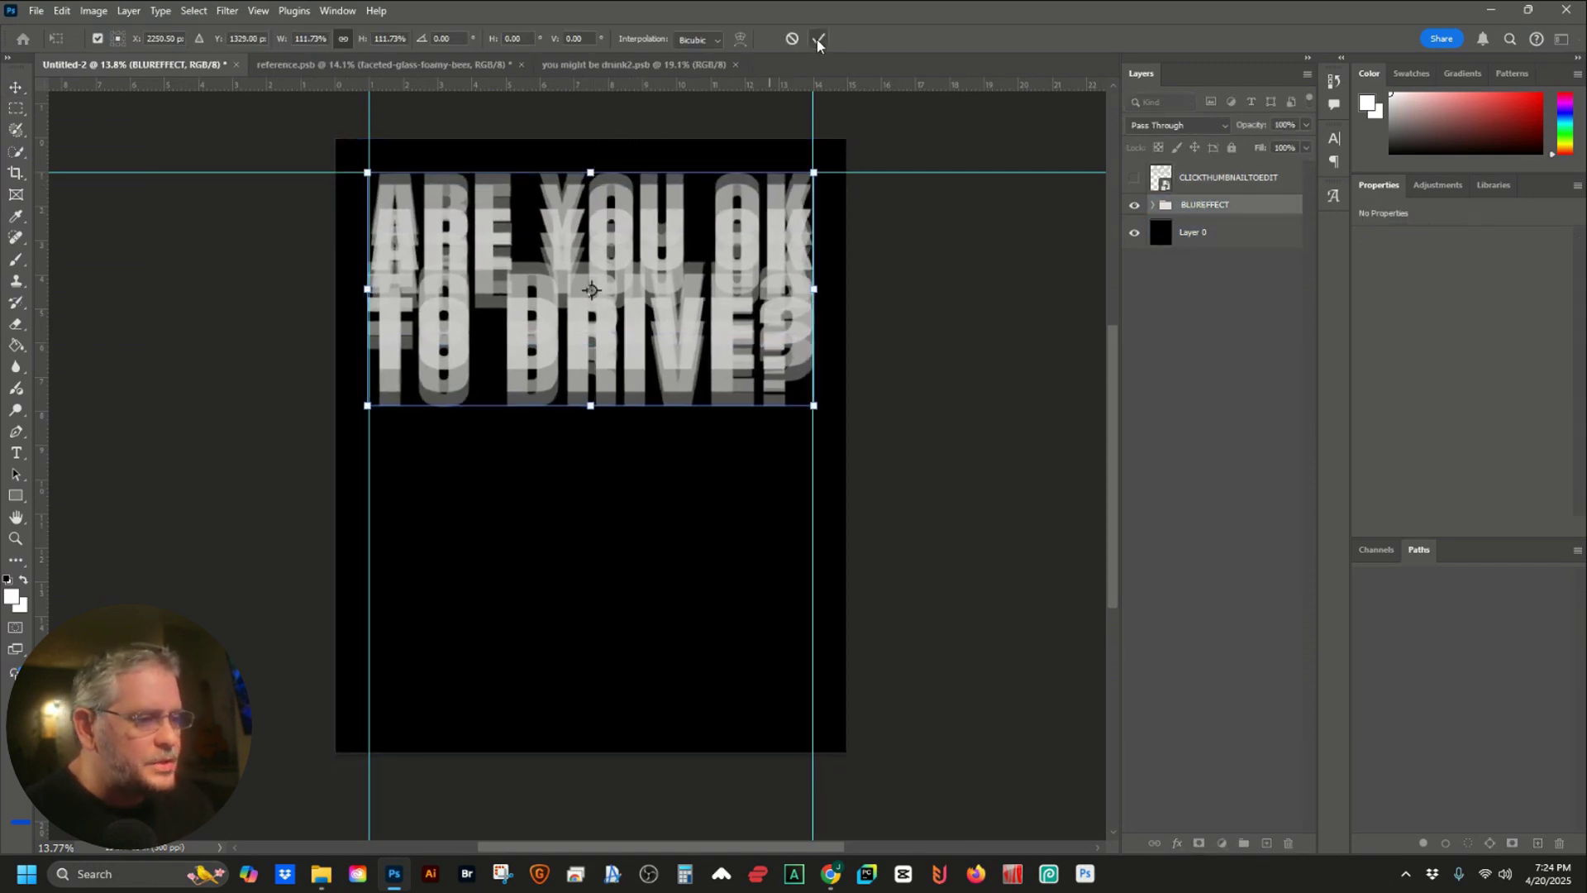
left_click(818, 38)
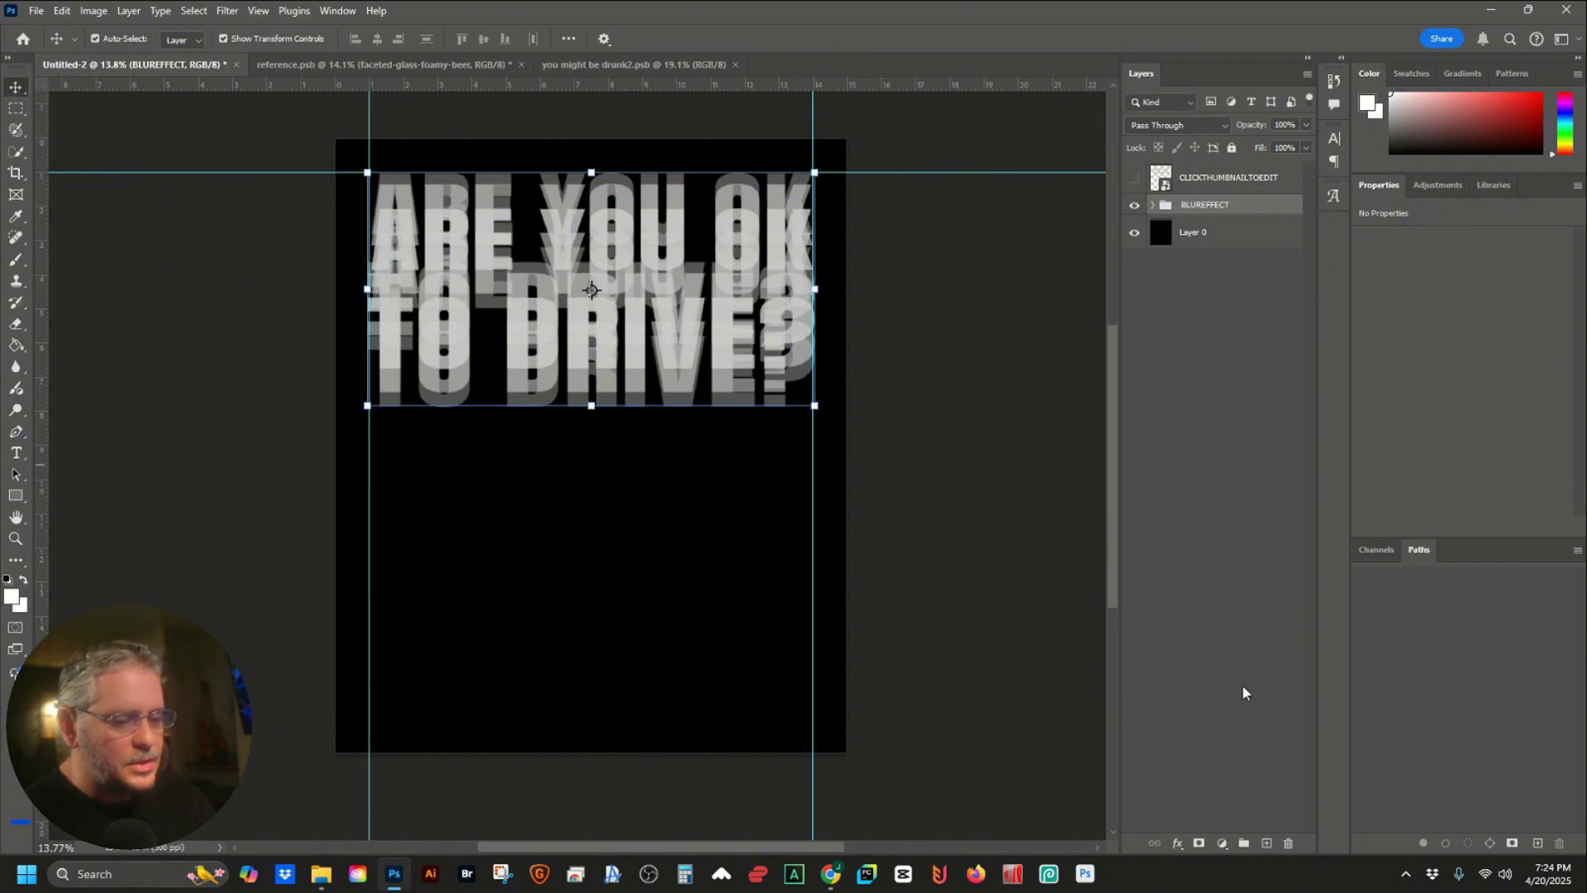
Add a Hue/Saturation adjustment layer and move it to the very top of the layer stack
left_click(1222, 843)
left_click(1269, 690)
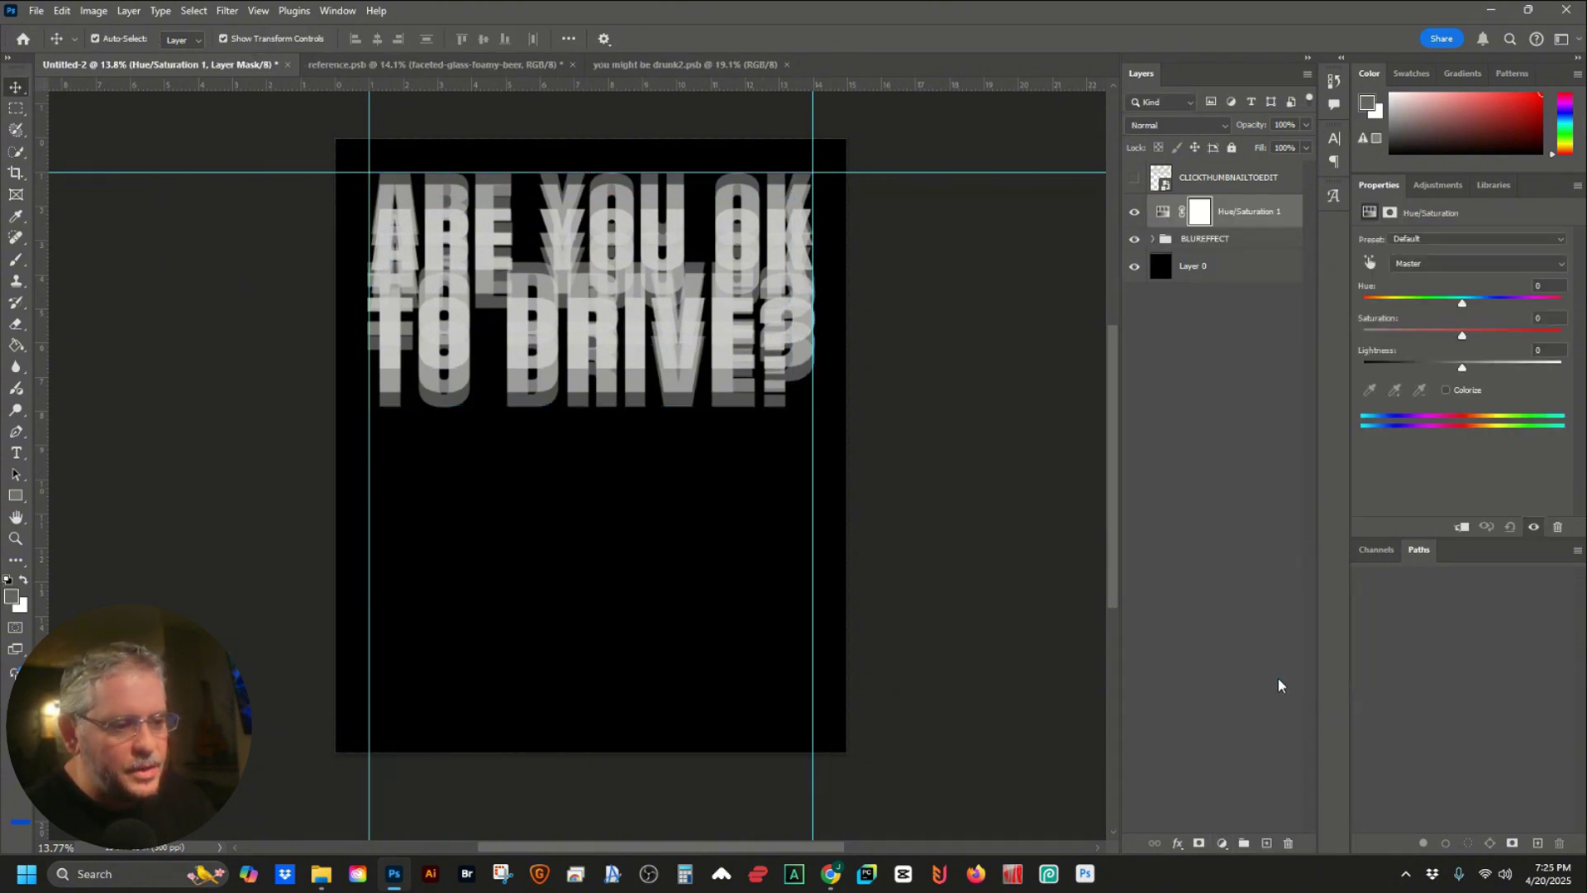
left_click_drag(1248, 216, 1244, 169)
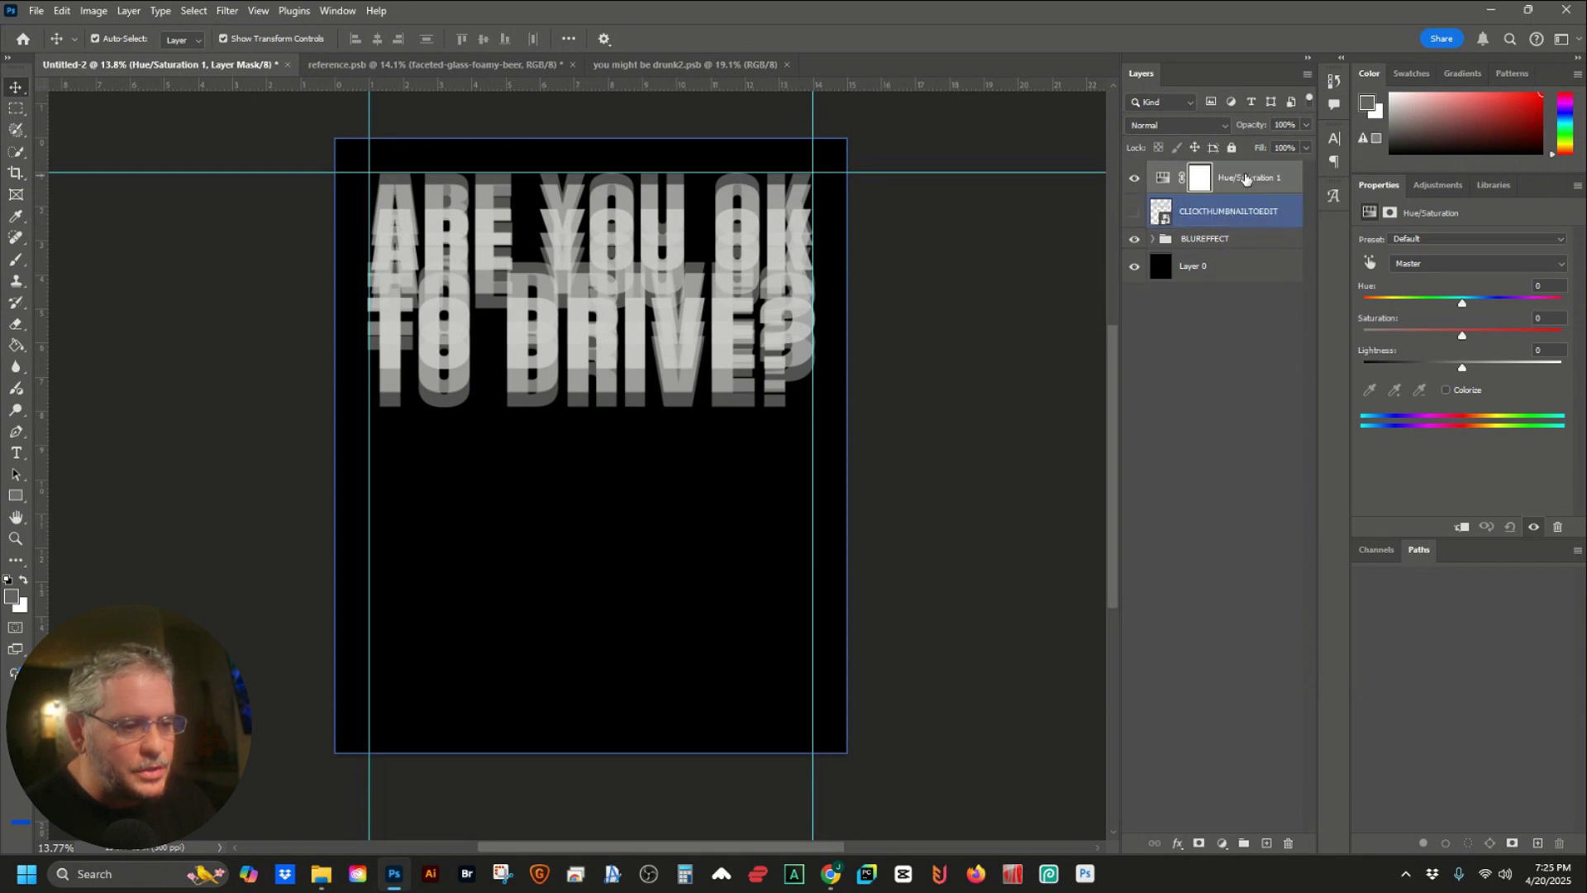
Colorize the Hue/Saturation adjustment with hue 179 and saturation 49, and hide the adjustment layer
left_click(1447, 391)
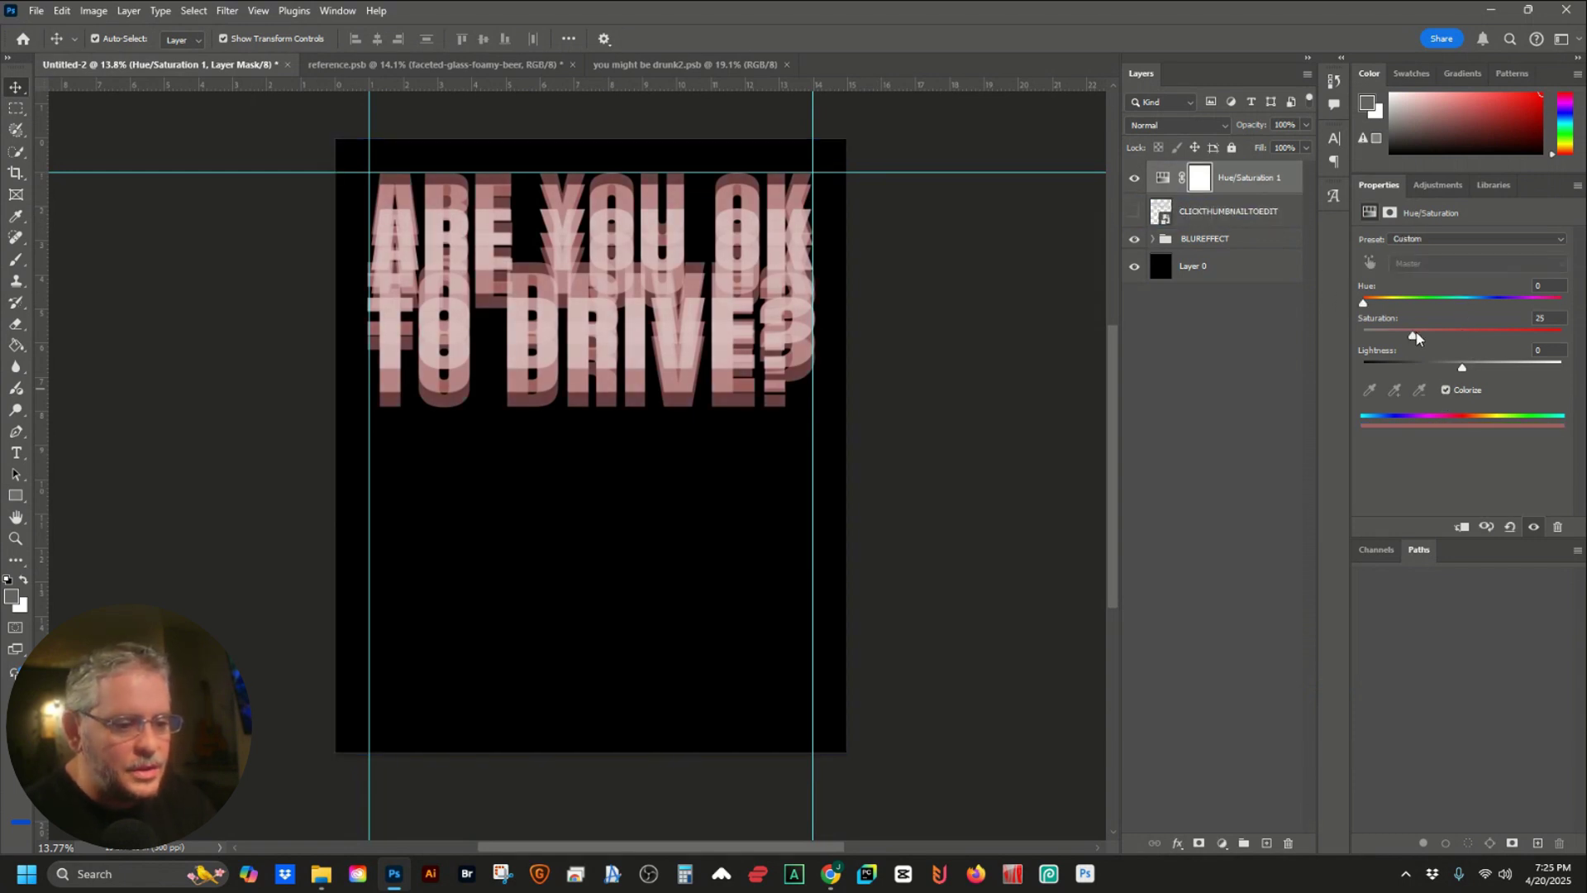
left_click_drag(1414, 335, 1461, 337)
left_click_drag(1363, 303, 1435, 303)
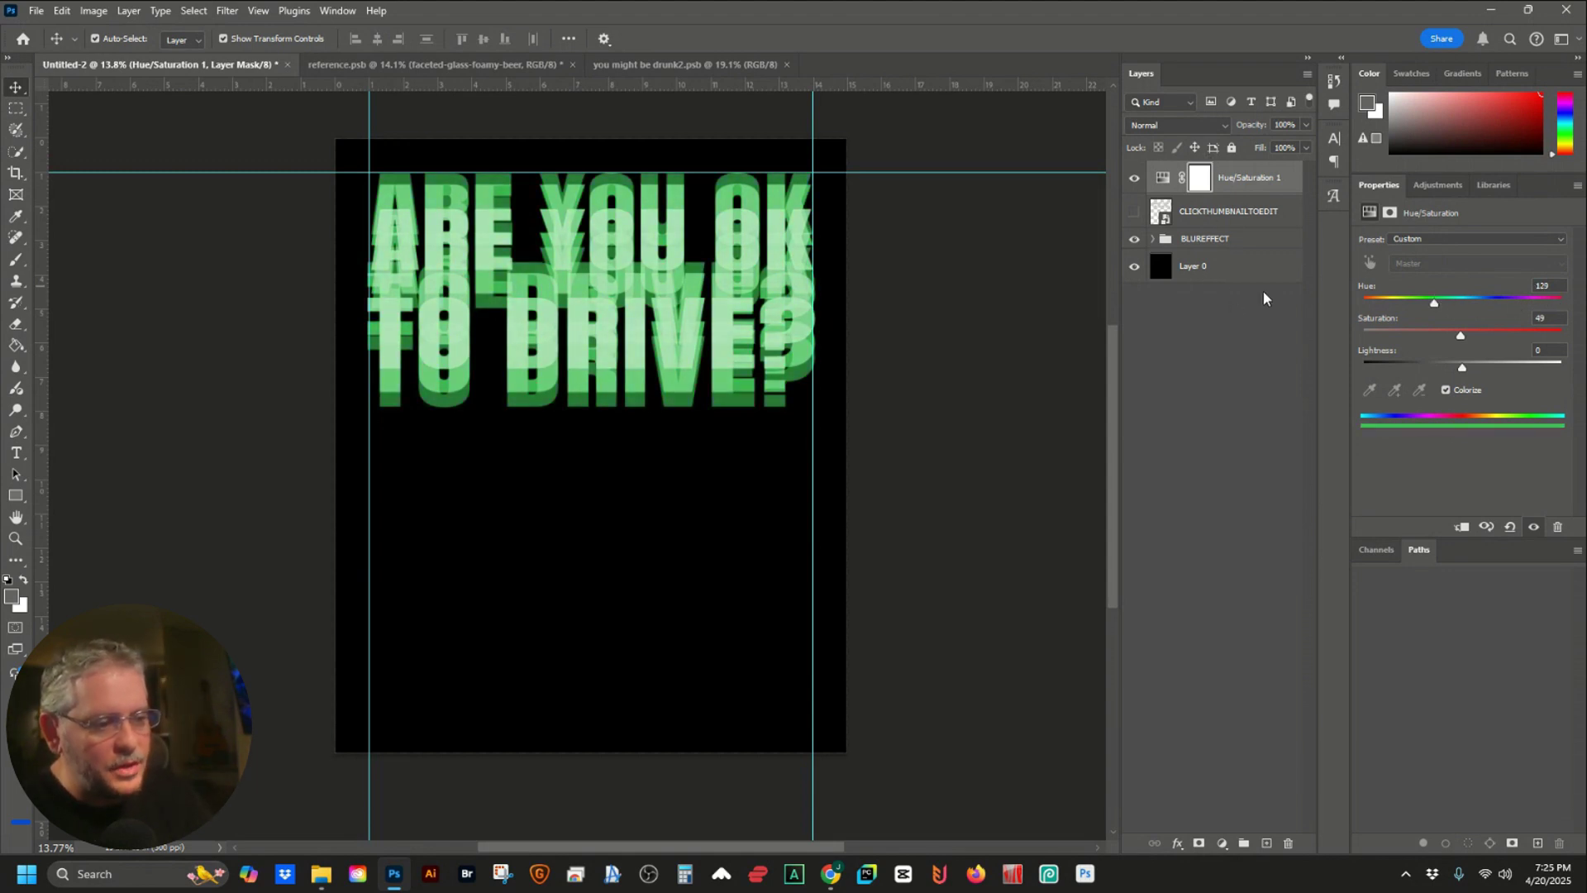
mouse_move(1433, 308)
left_mouse_down()
mouse_move(1552, 304)
mouse_move(1374, 304)
mouse_move(1461, 306)
left_mouse_up()
left_click(1135, 180)
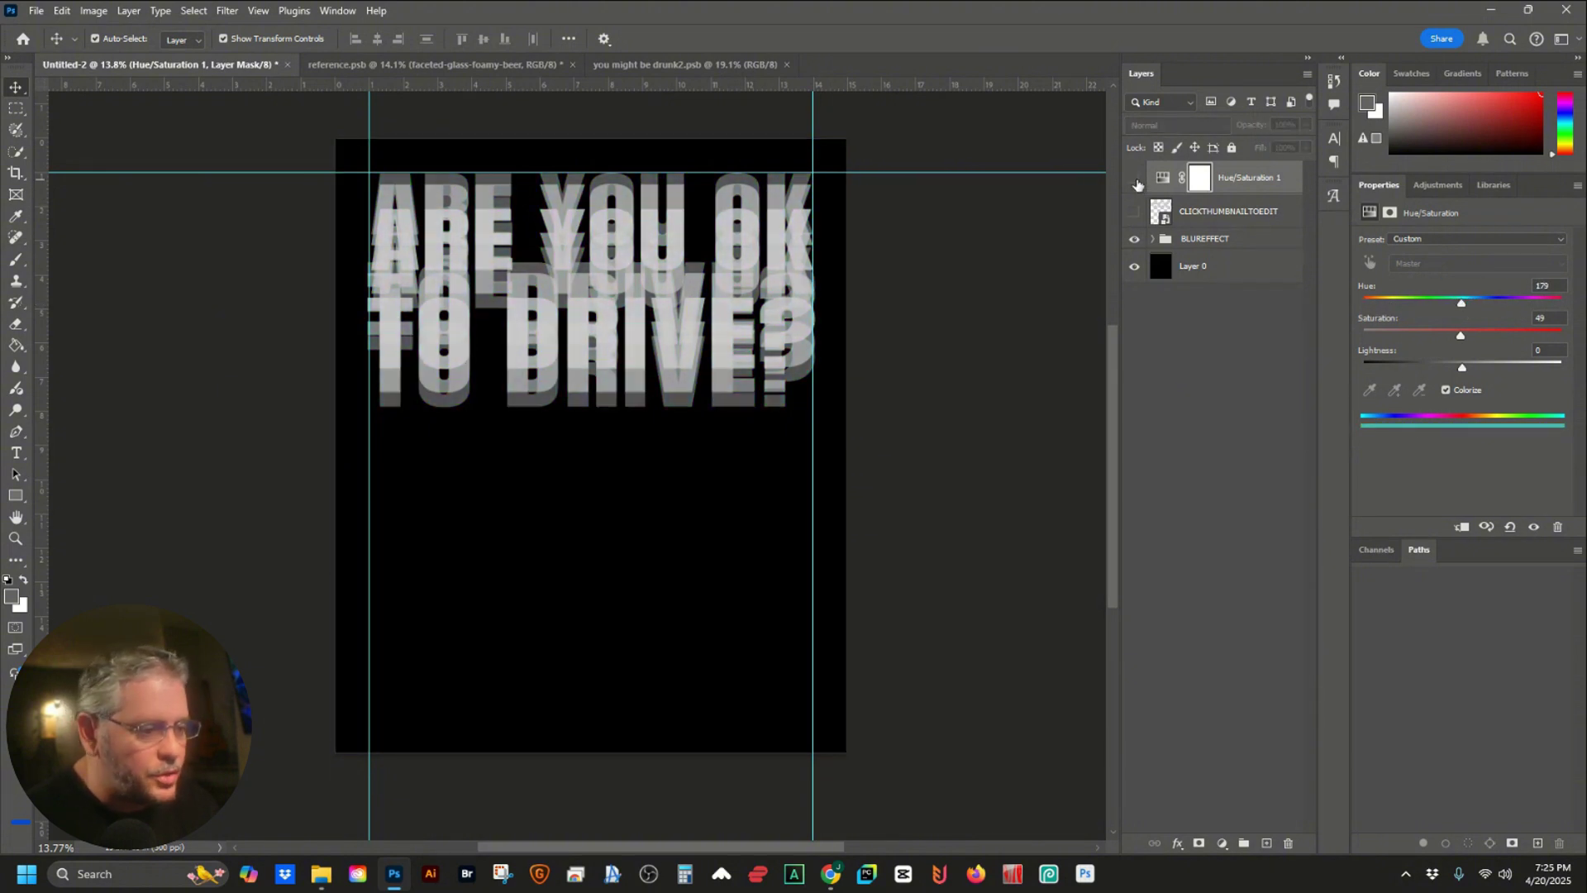
left_click(1199, 240)
left_click(1159, 265)
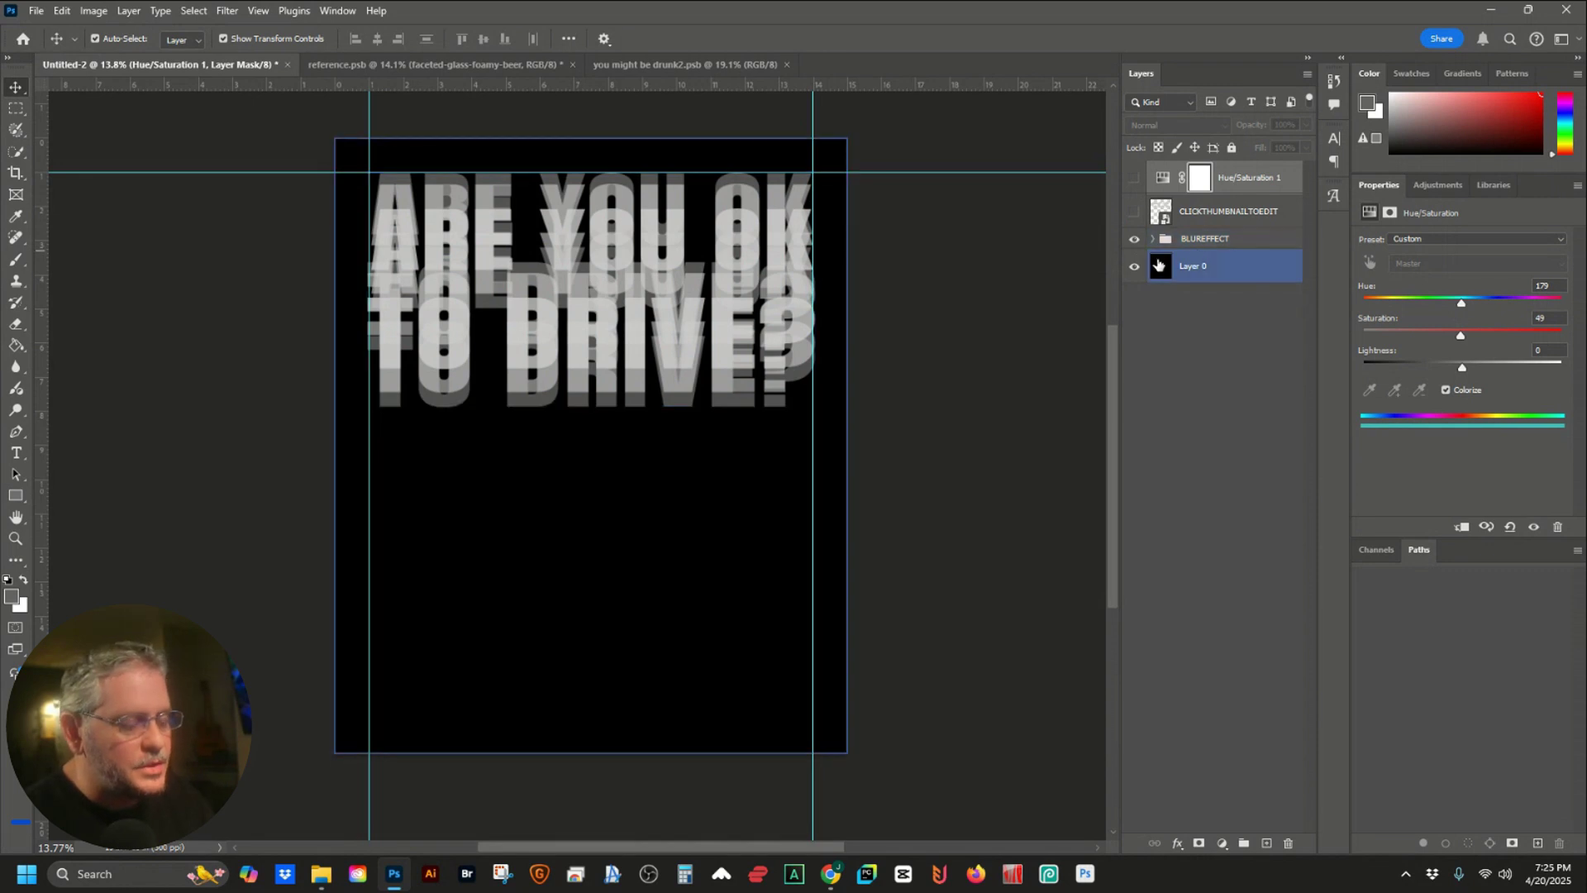
left_click(1010, 332)
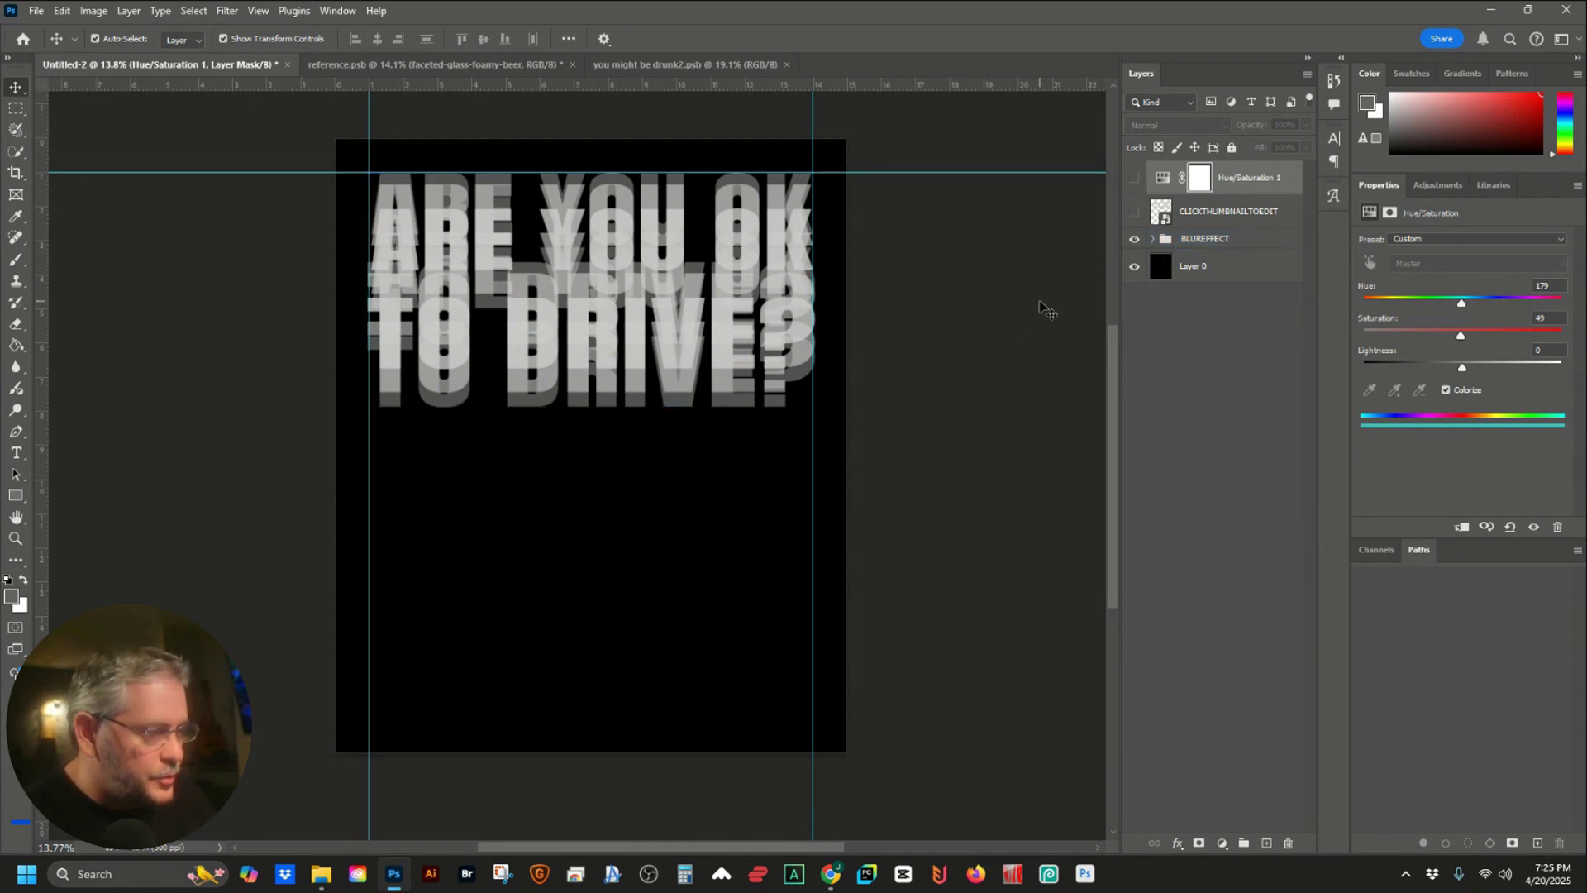
Duplicate the BLUREFFECT group and rename the lower of the two groups SHIRT COLOR
left_click(1190, 266)
left_click(1195, 240)
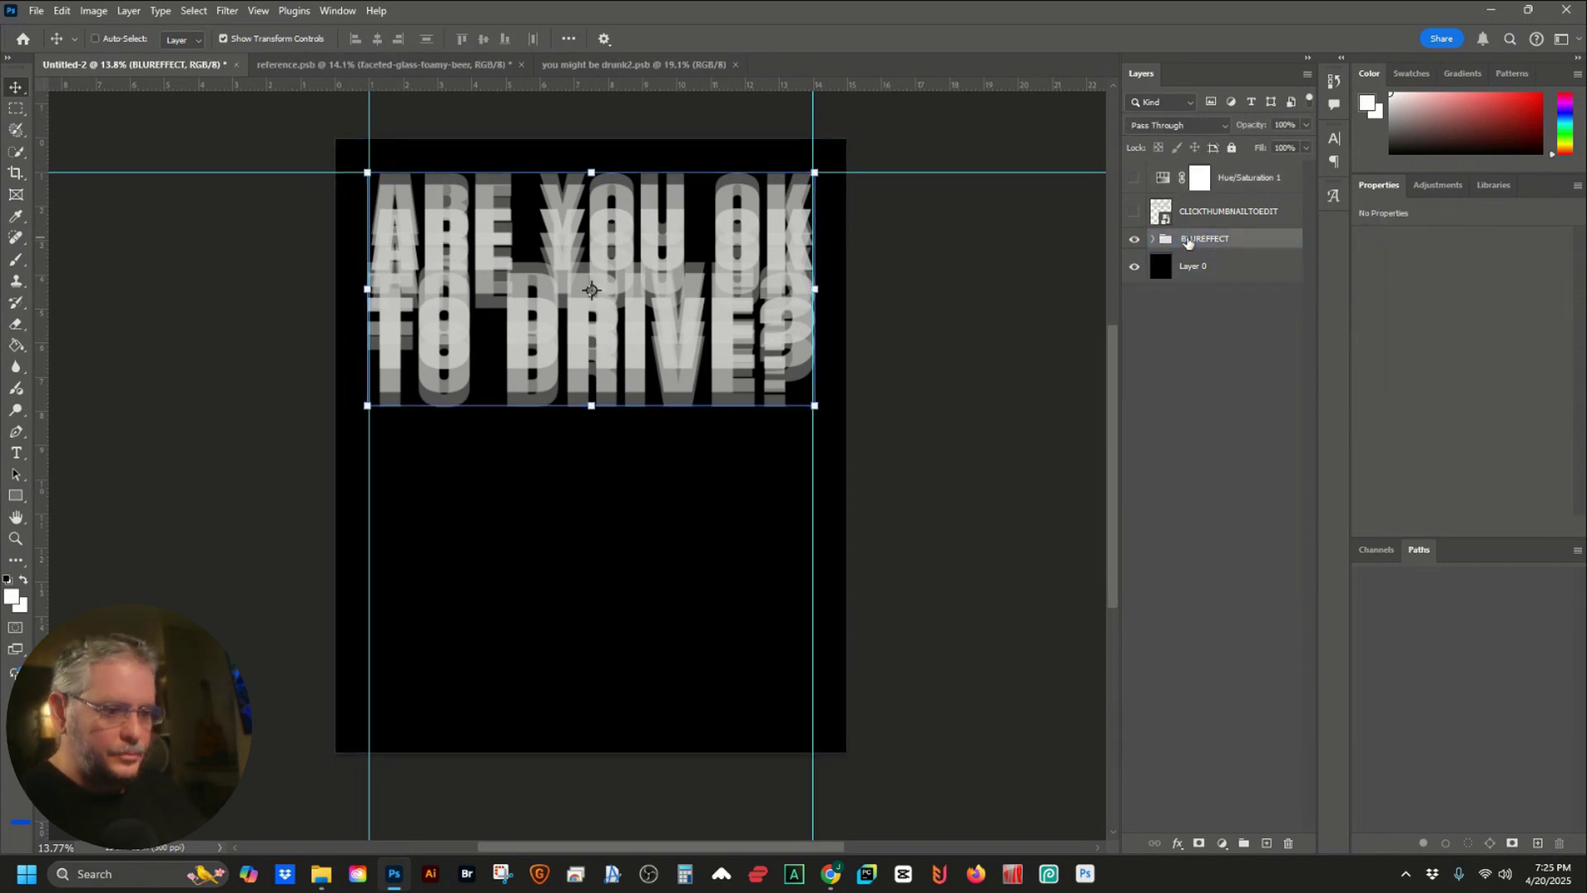
key("ctrl+j")
double_click(1190, 258)
type("SHIRT COLOR")
key("Return")
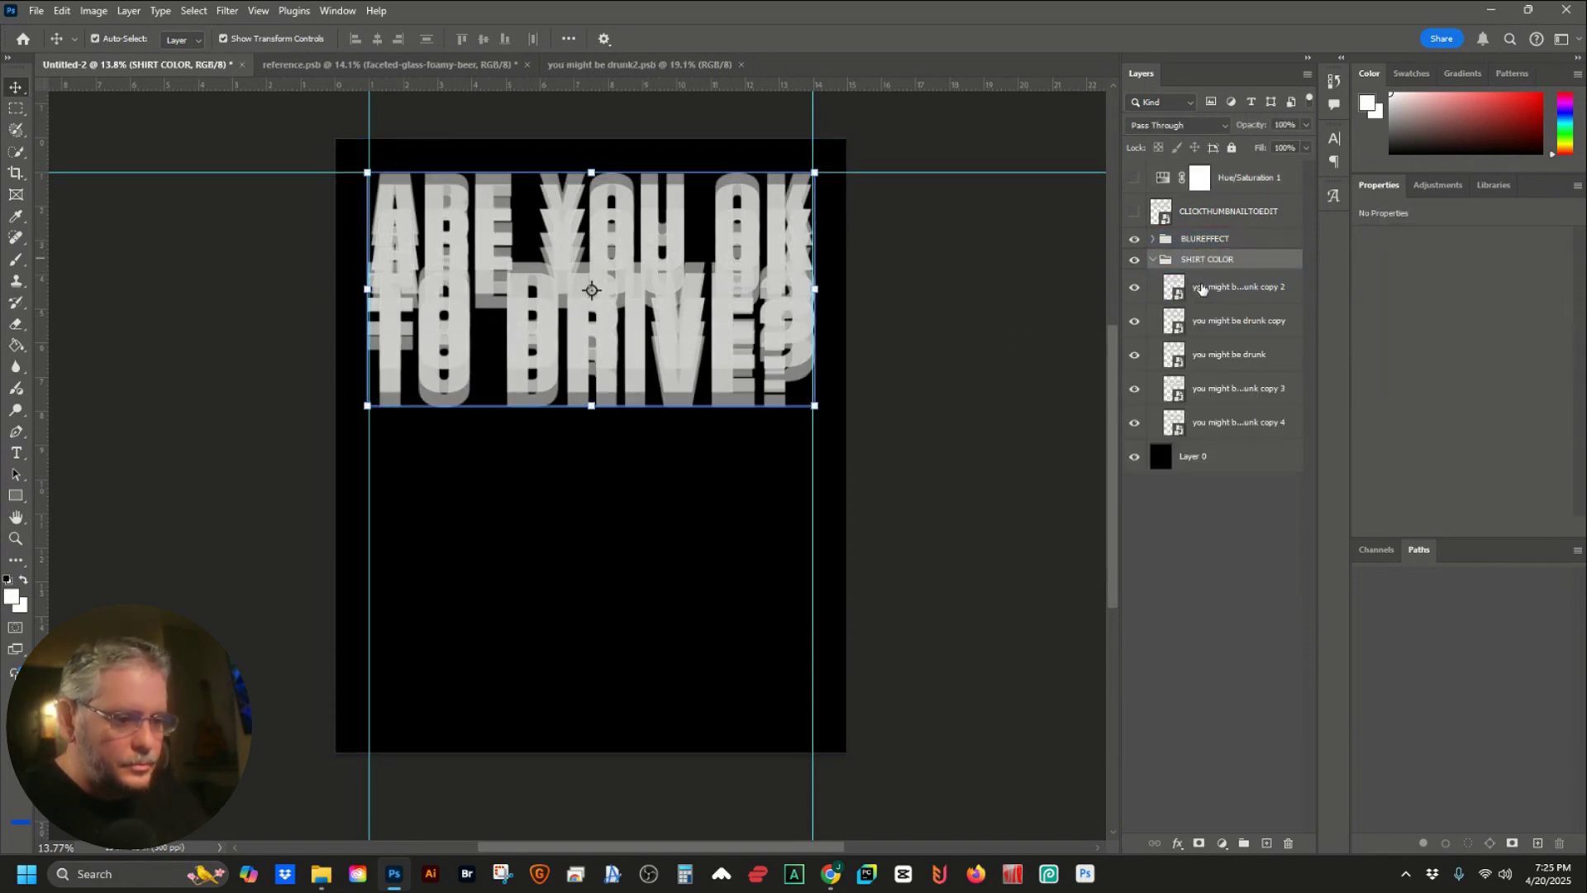
Raise the smart object layers inside the SHIRT COLOR group to full opacity
left_click(1238, 321)
left_click_drag(1251, 126, 1389, 134)
left_click(1237, 353)
left_click(1240, 388)
left_click(1240, 422)
left_click_drag(1250, 126, 1389, 134)
Collapse the SHIRT COLOR group and apply a red Color Overlay to it
left_click(1152, 260)
double_click(1198, 270)
left_click(889, 535)
left_click(1242, 423)
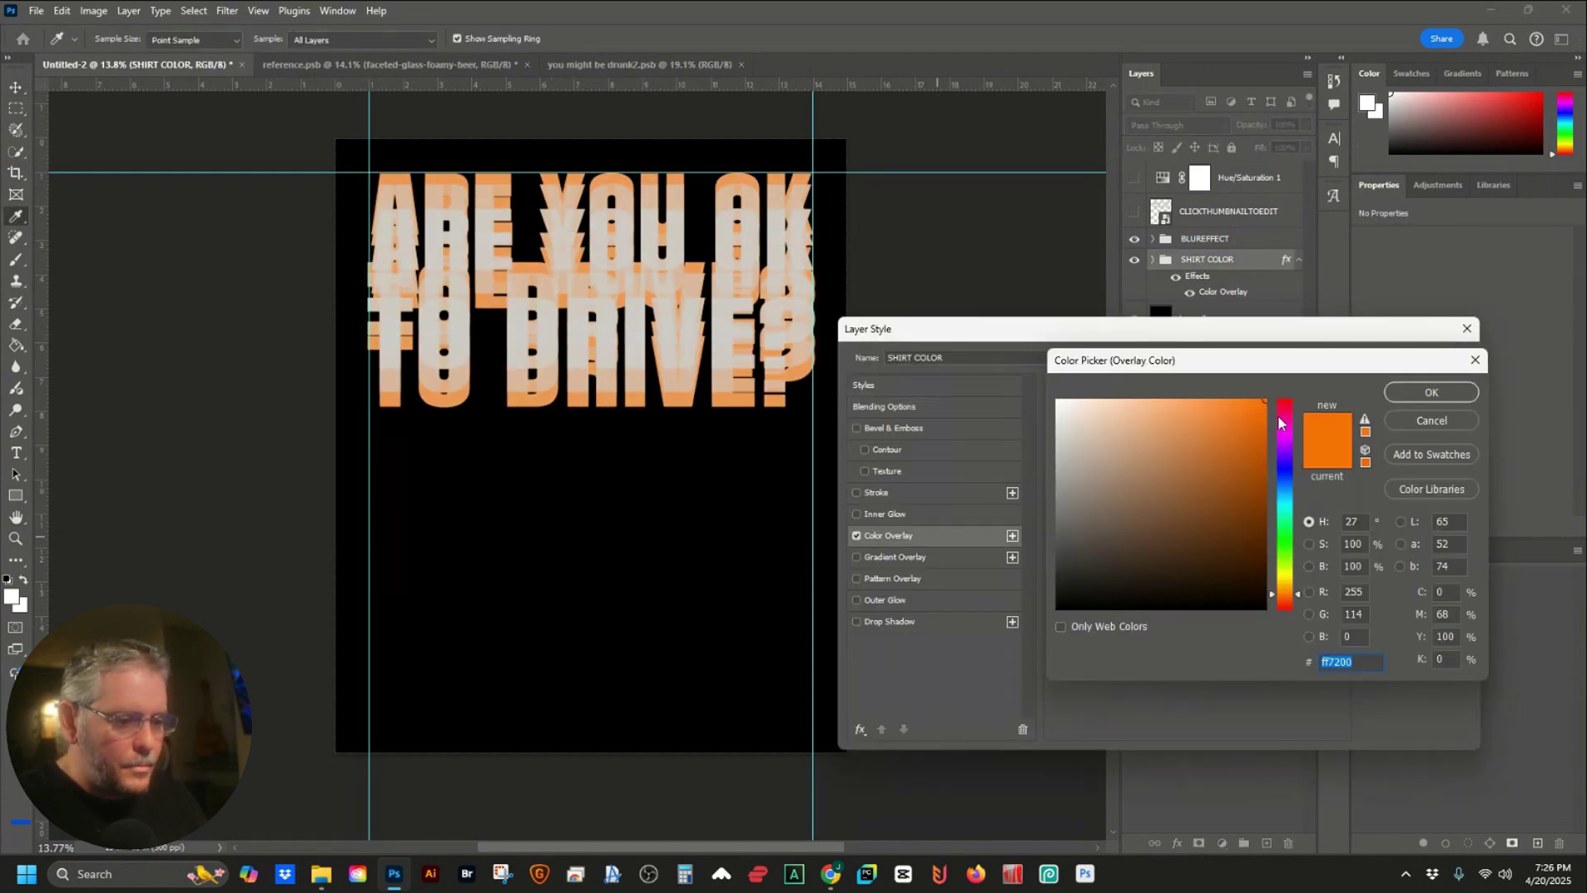
left_click_drag(1282, 424, 1285, 400)
left_click(1431, 393)
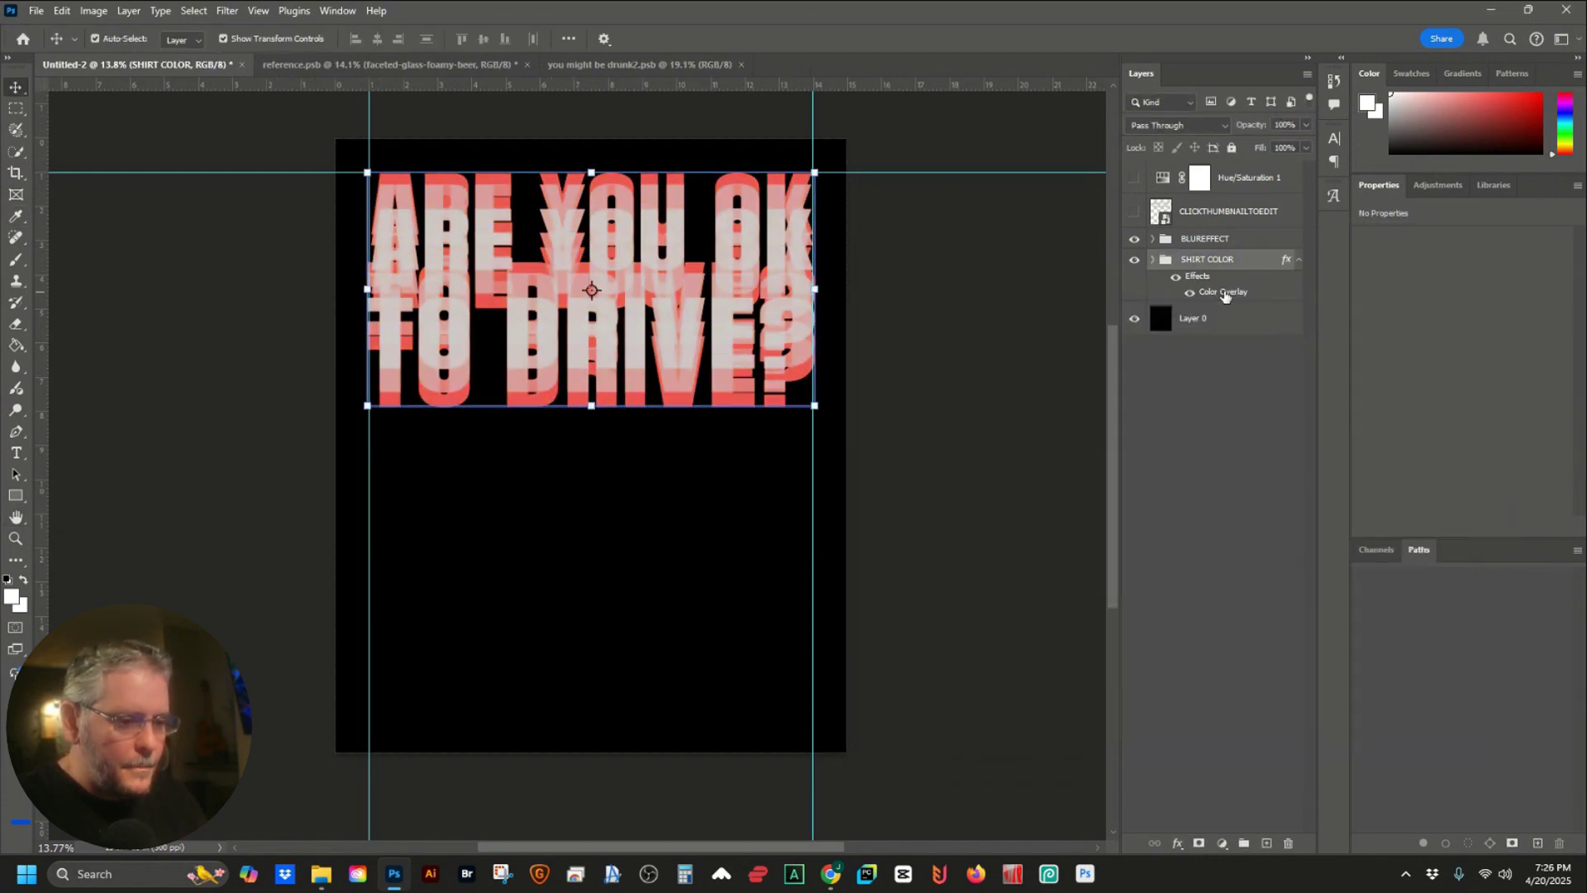
Set the SHIRT COLOR group's Color Overlay to black, 000000
left_click(1240, 423)
type("ffffff")
key("Return")
key("Return")
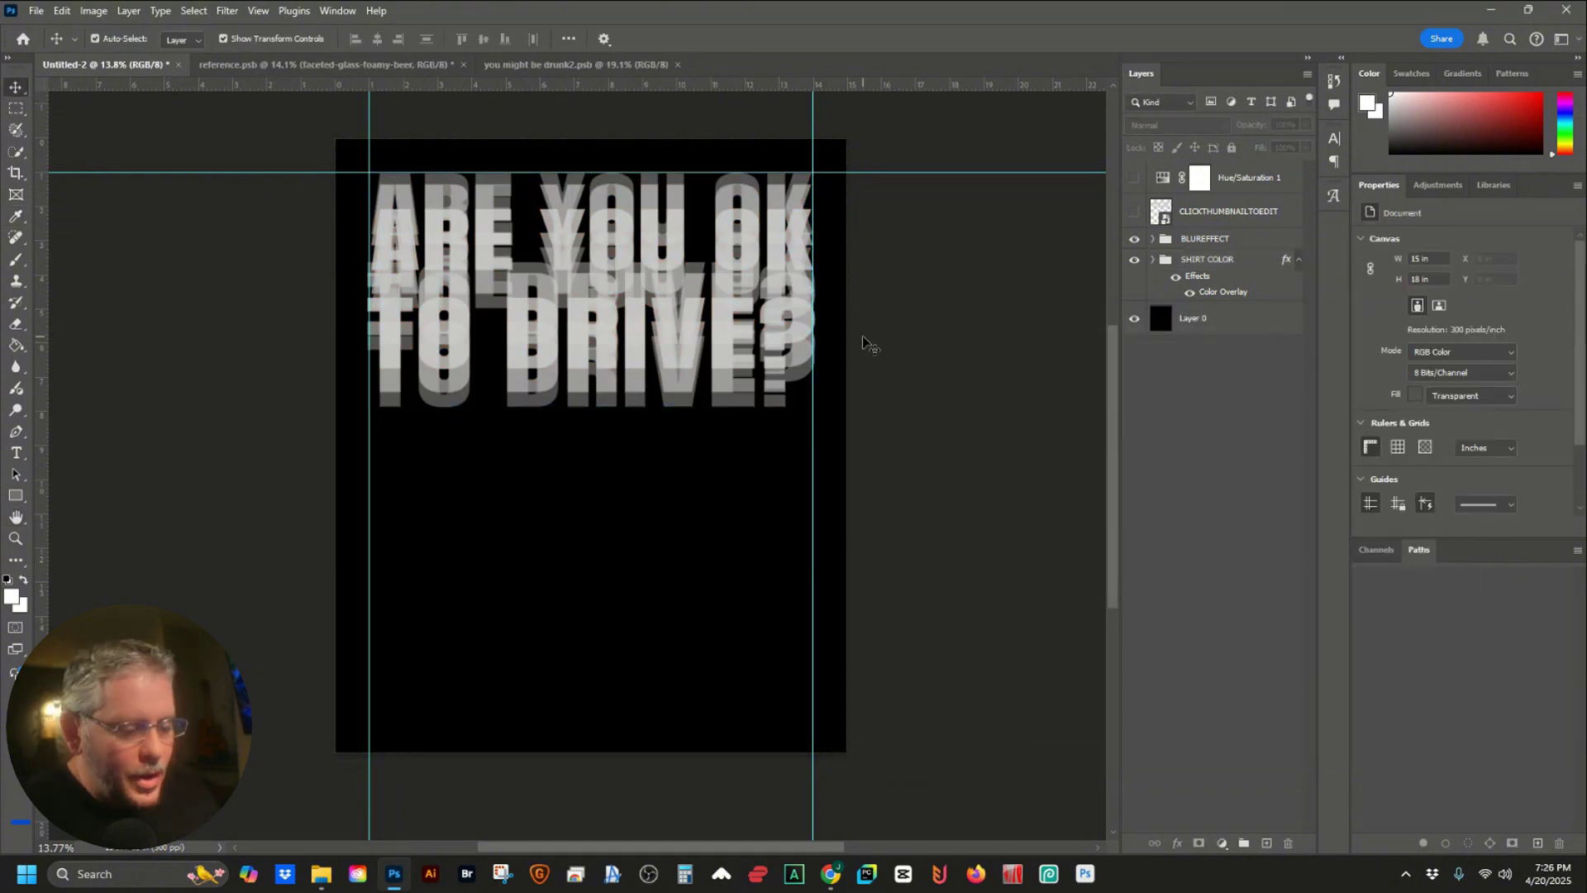
Hide the black background Layer 0 and the SHIRT COLOR group
left_click(1149, 327)
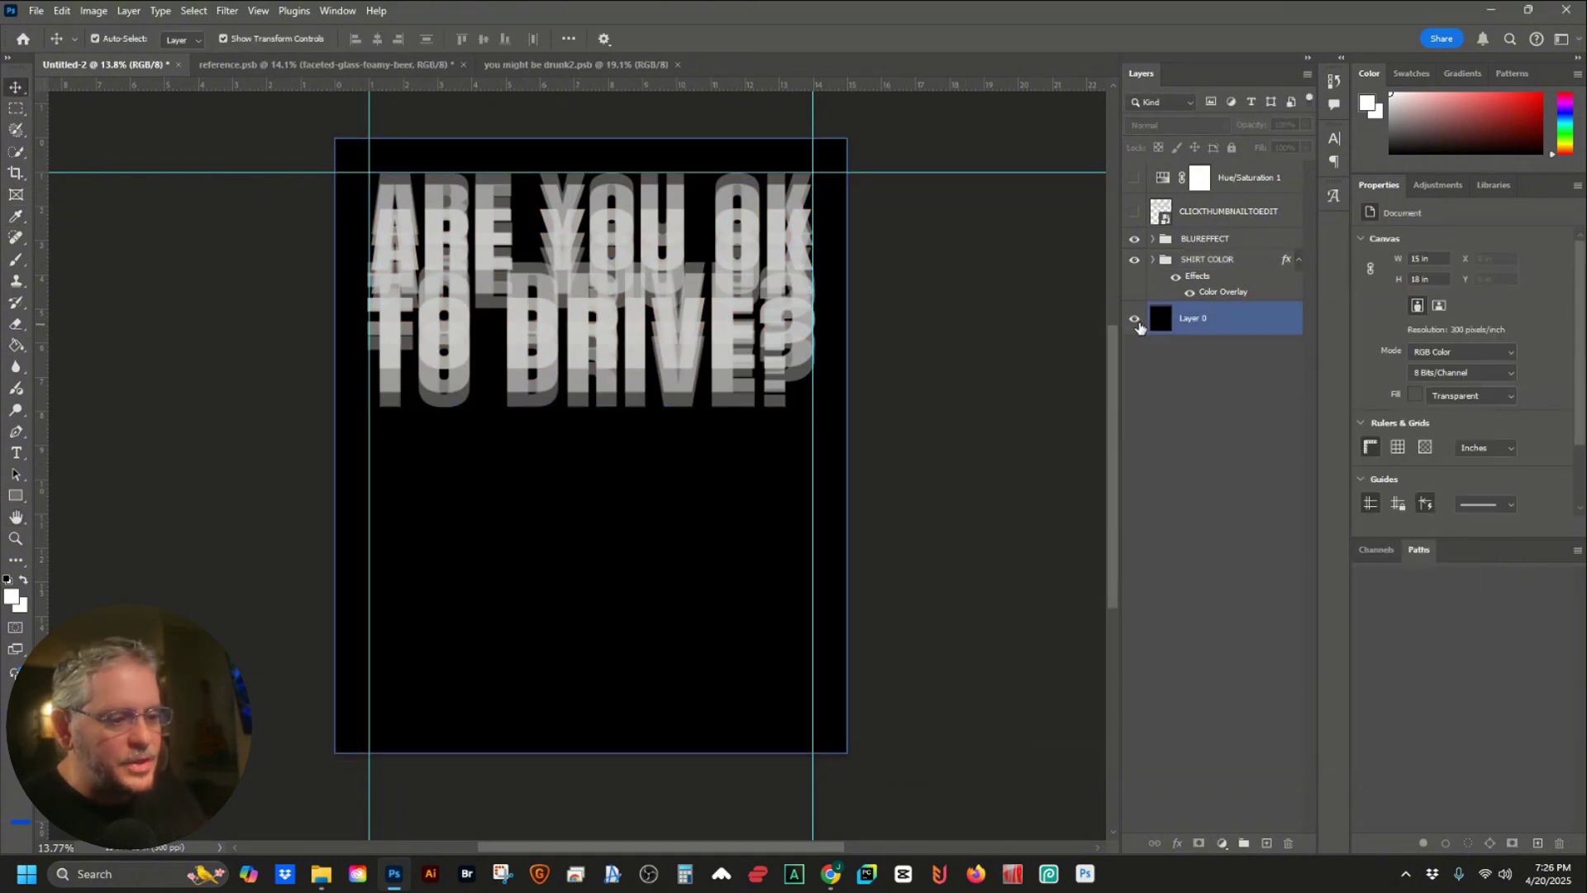
left_click(1134, 319)
left_click(1148, 264)
left_click(1135, 261)
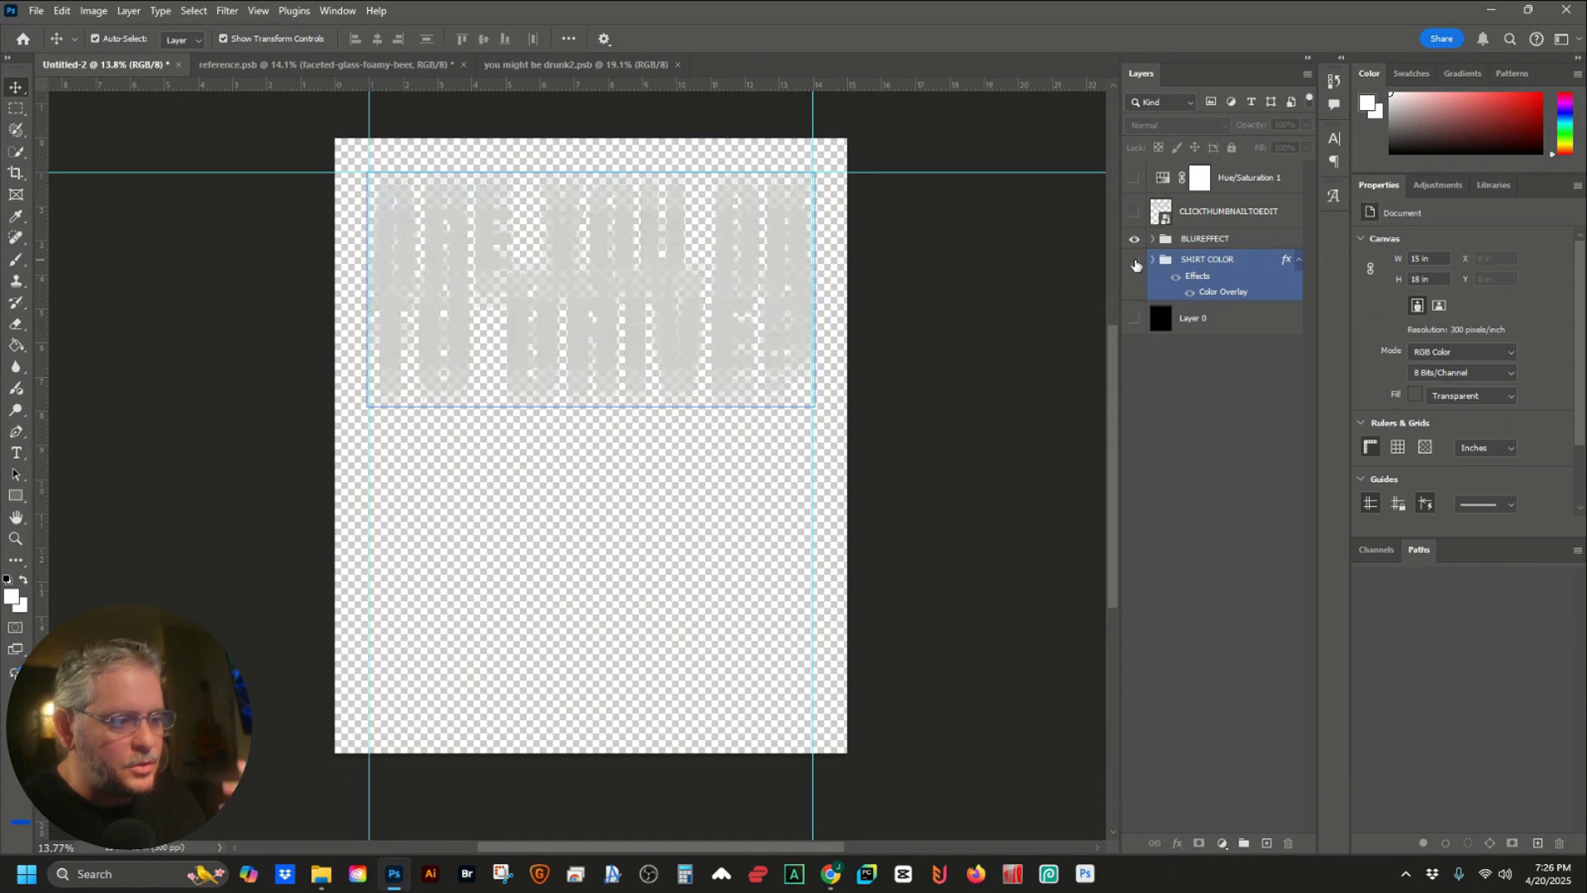
left_click(885, 319)
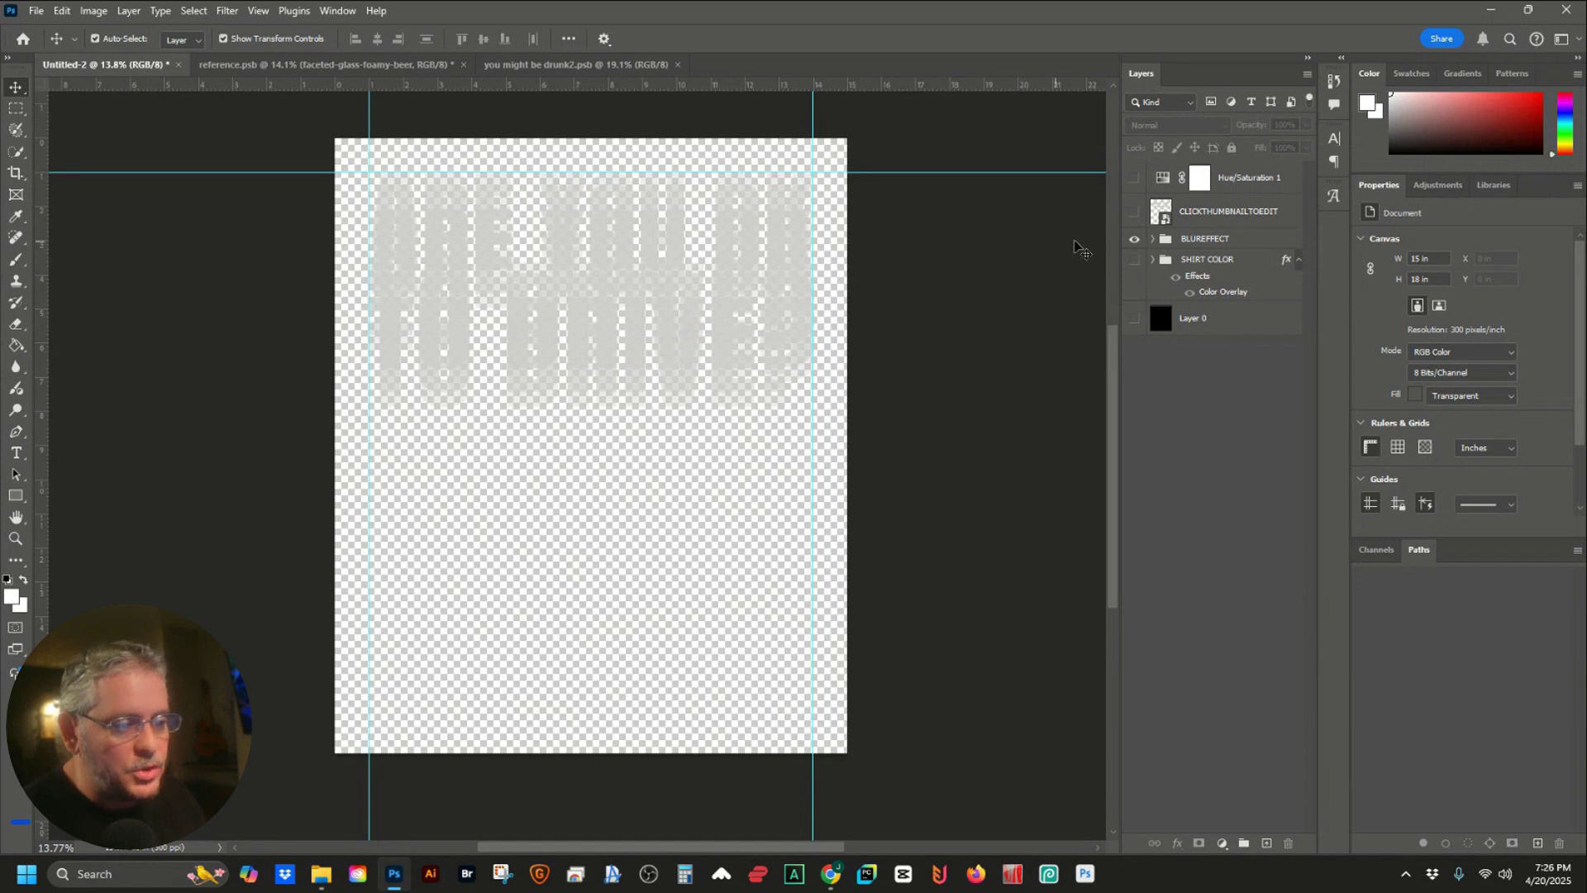
Toggle the SHIRT COLOR group's visibility to compare the text on transparency, and leave the group shown
left_click(1130, 246)
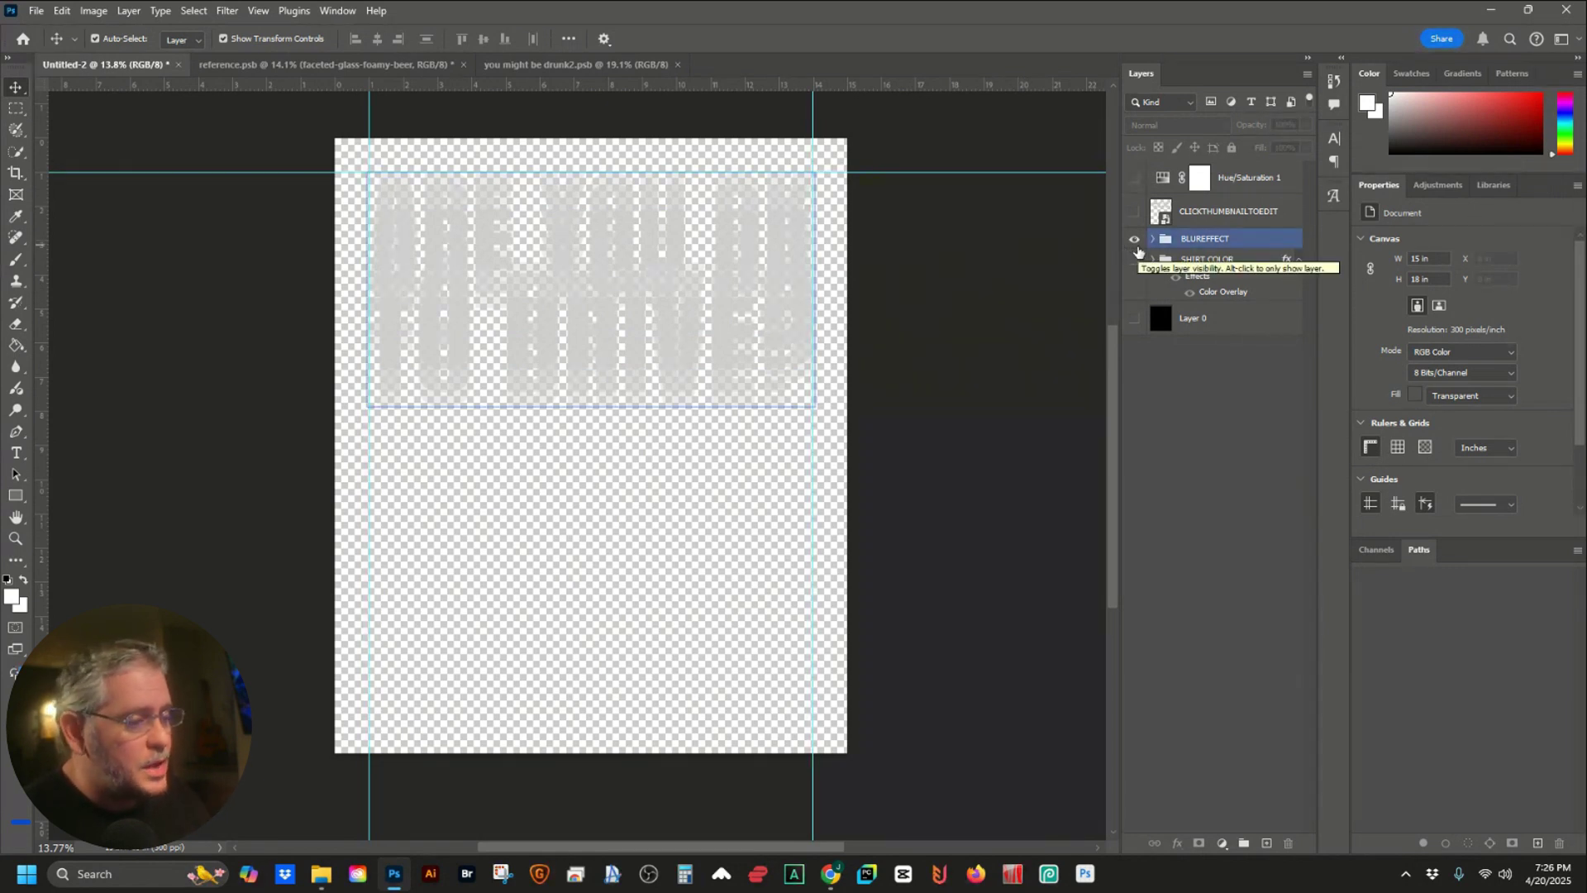
left_click(666, 389)
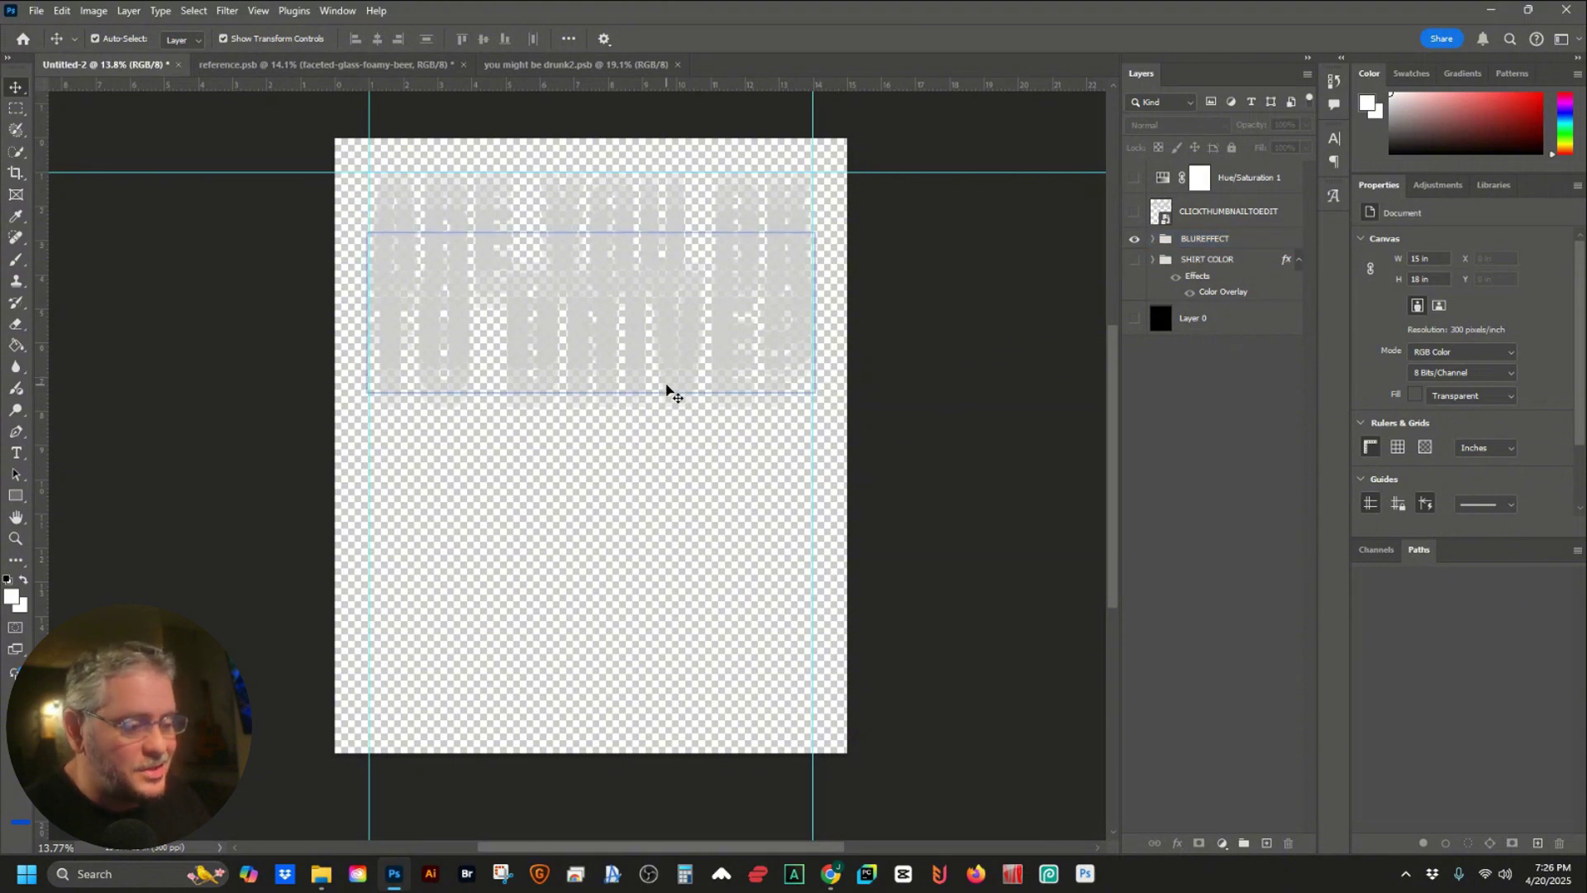
left_click(1161, 266)
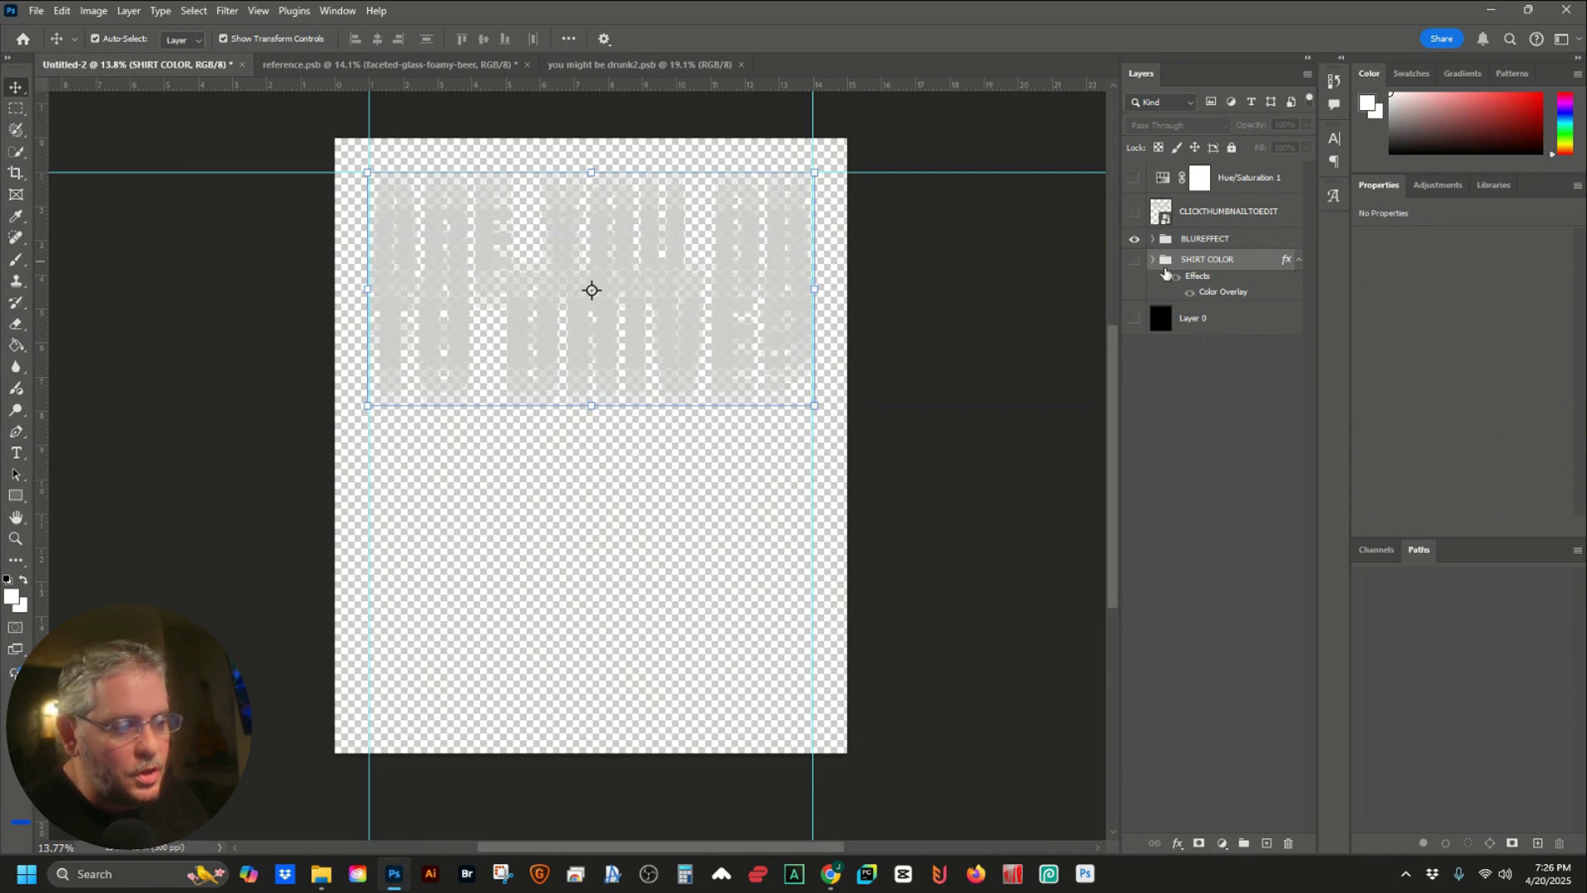
left_click(1135, 262)
left_click(1136, 262)
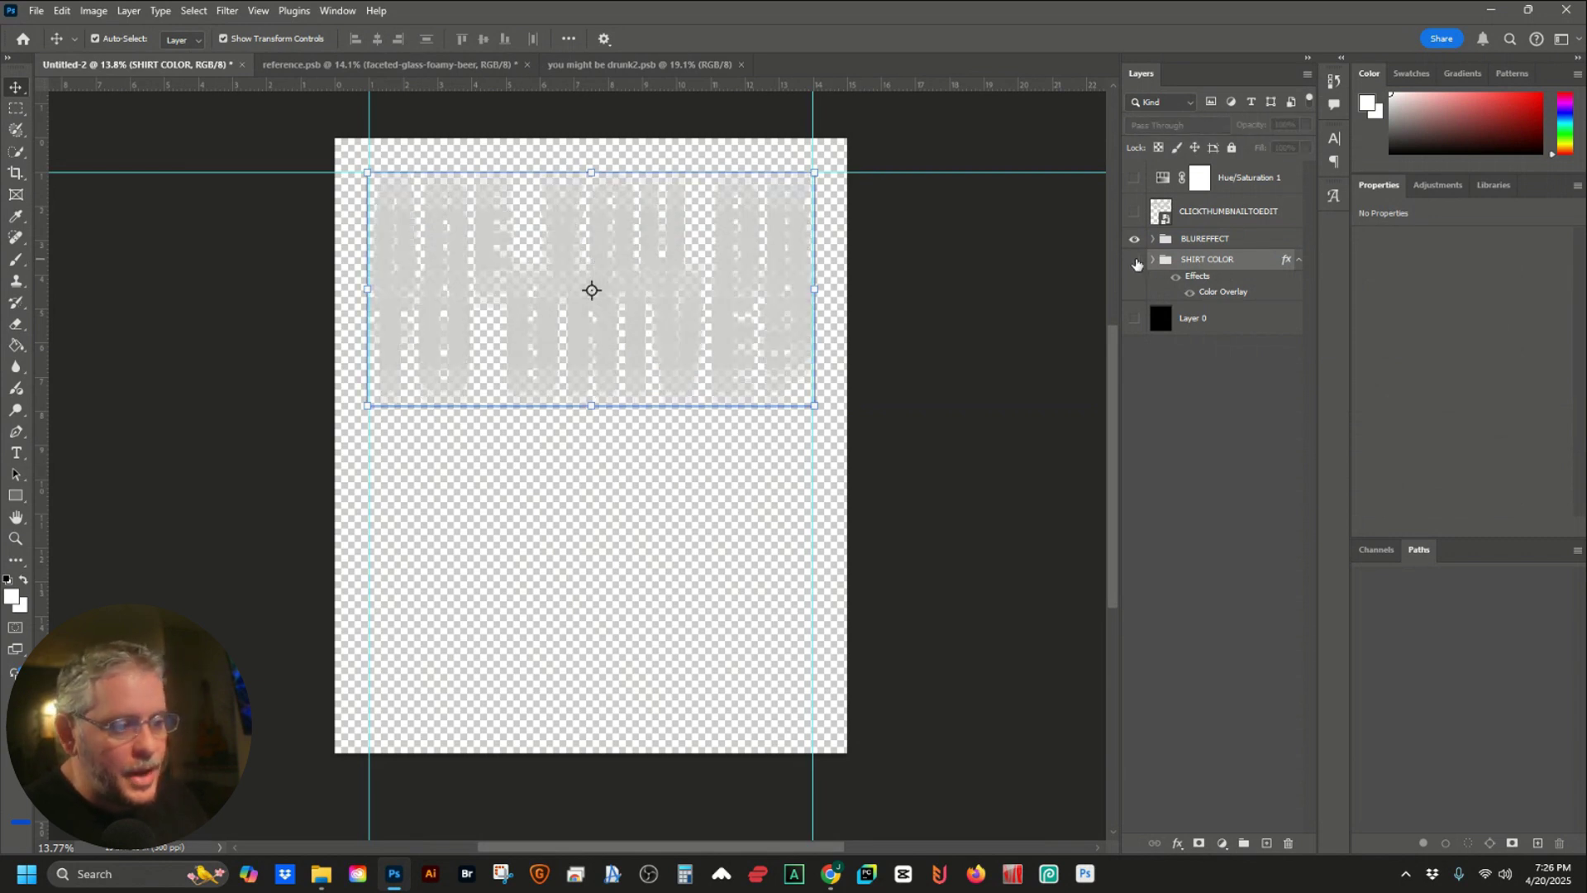
left_click(1135, 262)
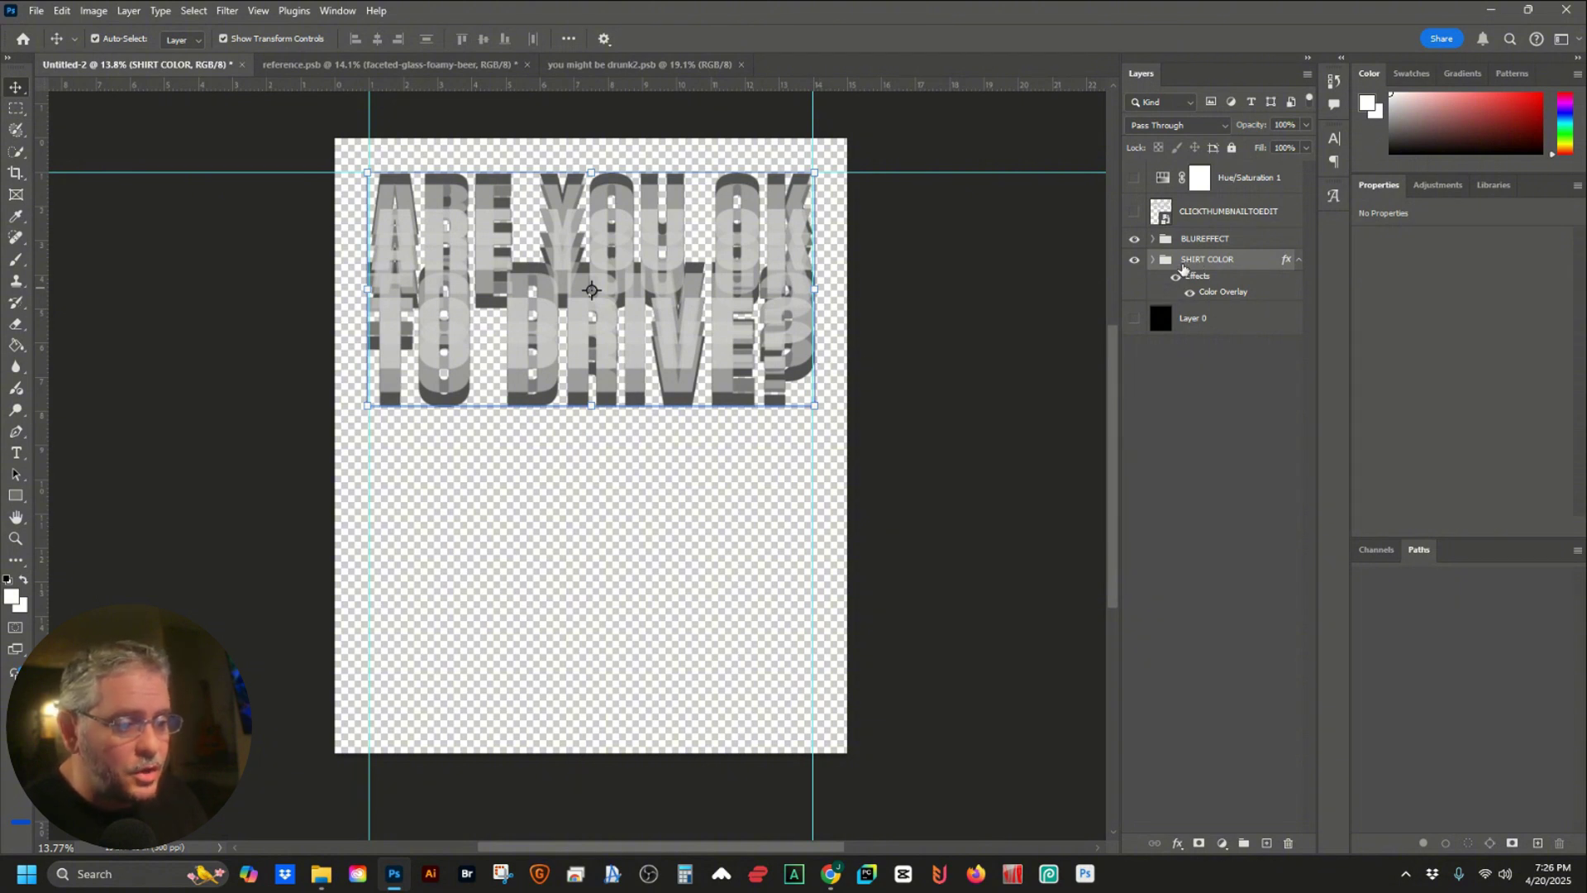
Set the SHIRT COLOR group's Color Overlay to red, ff0000
double_click(1215, 294)
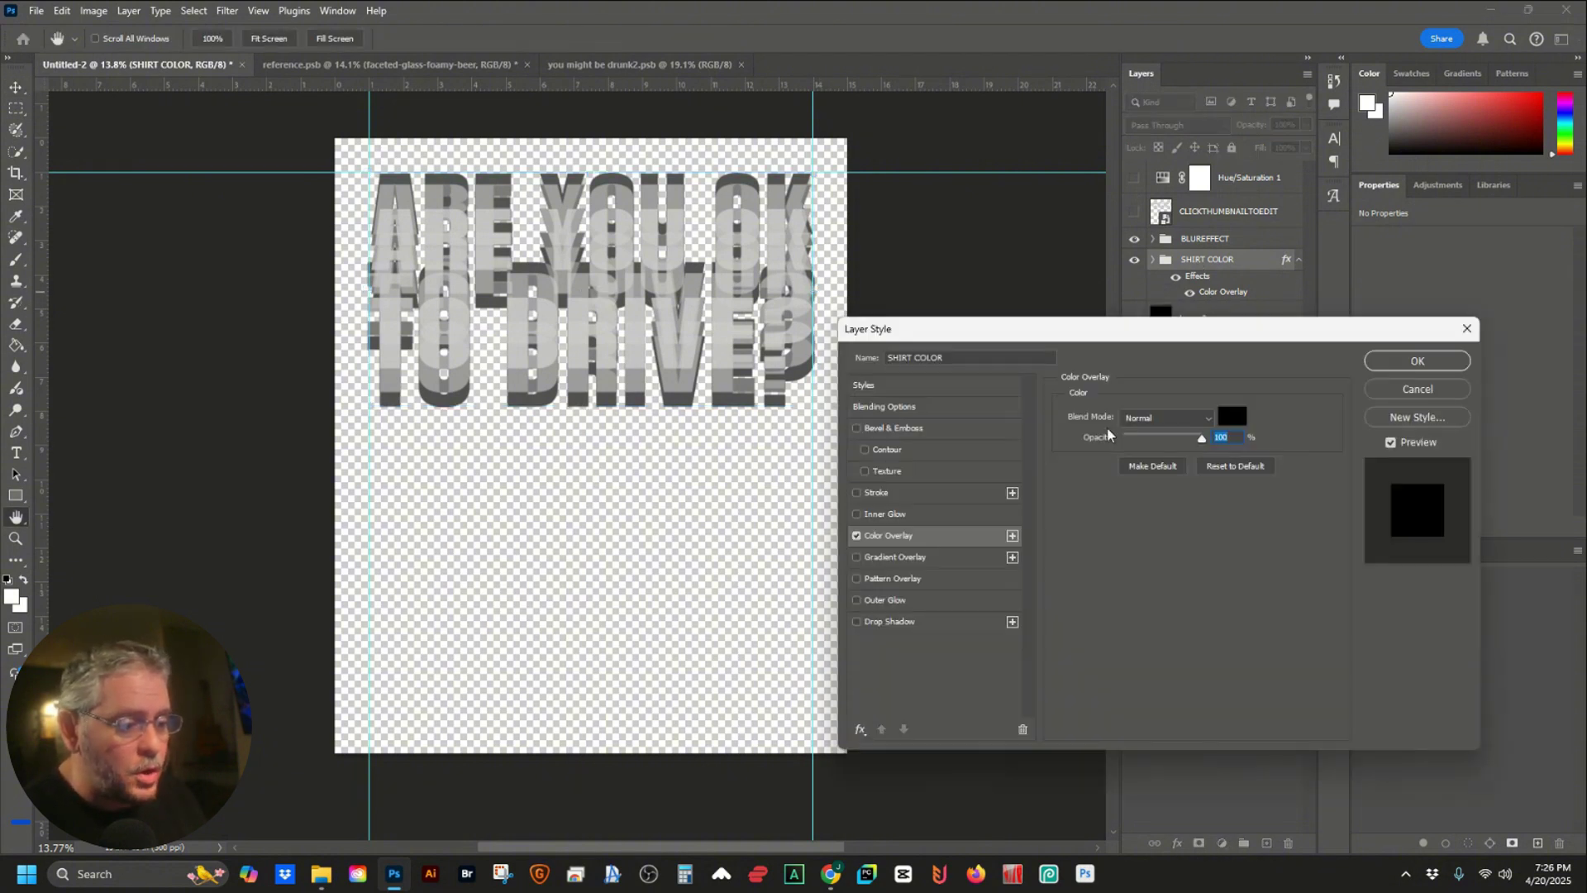
left_click(1239, 427)
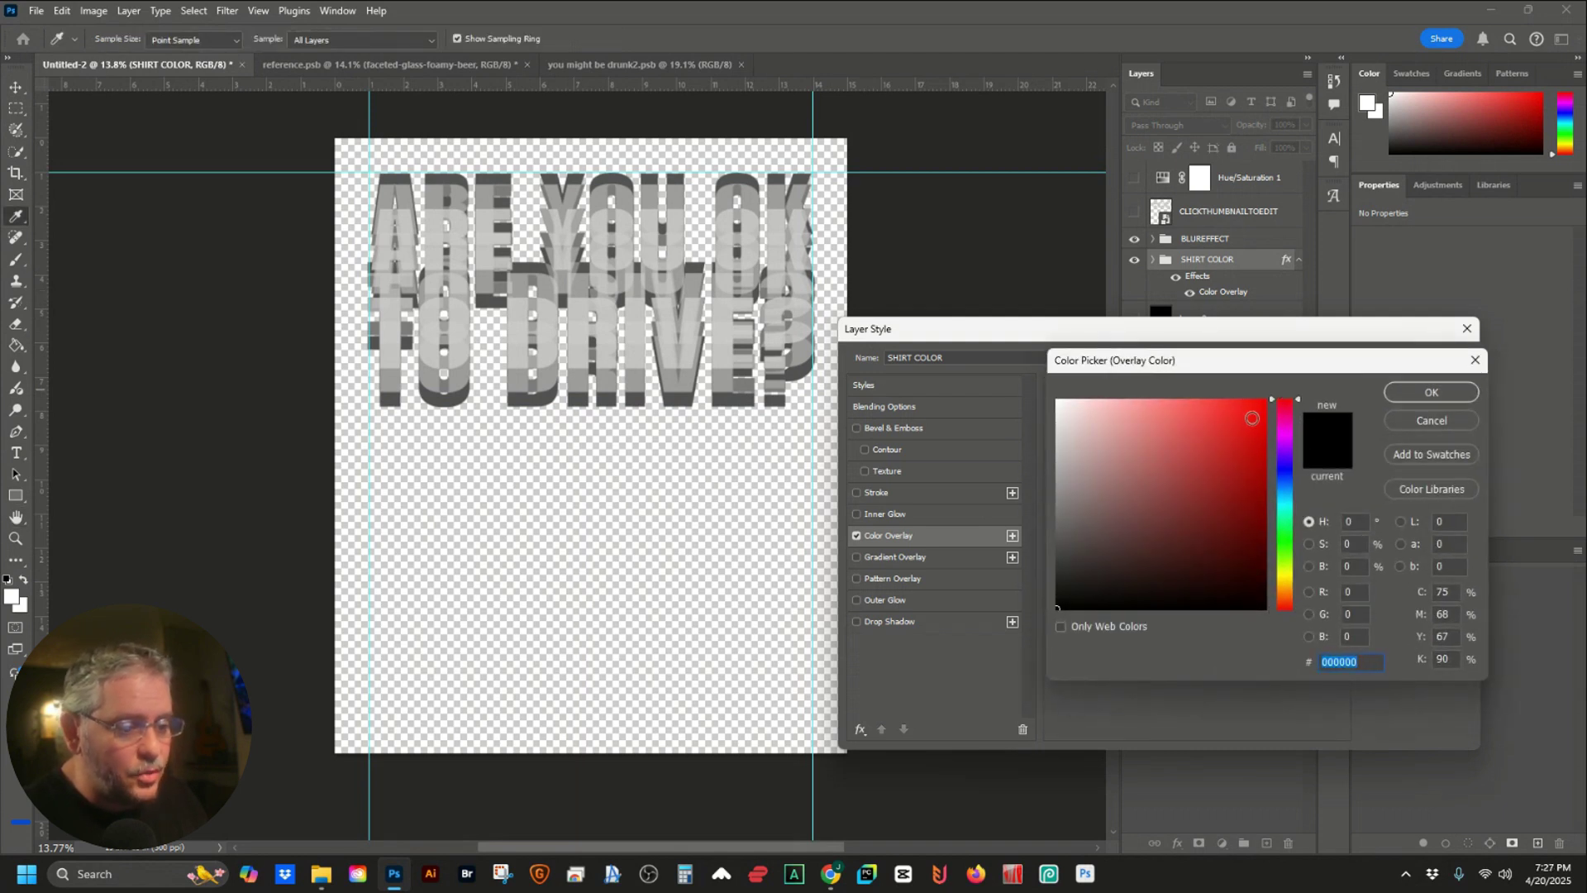
type("ff0000")
left_click(1417, 399)
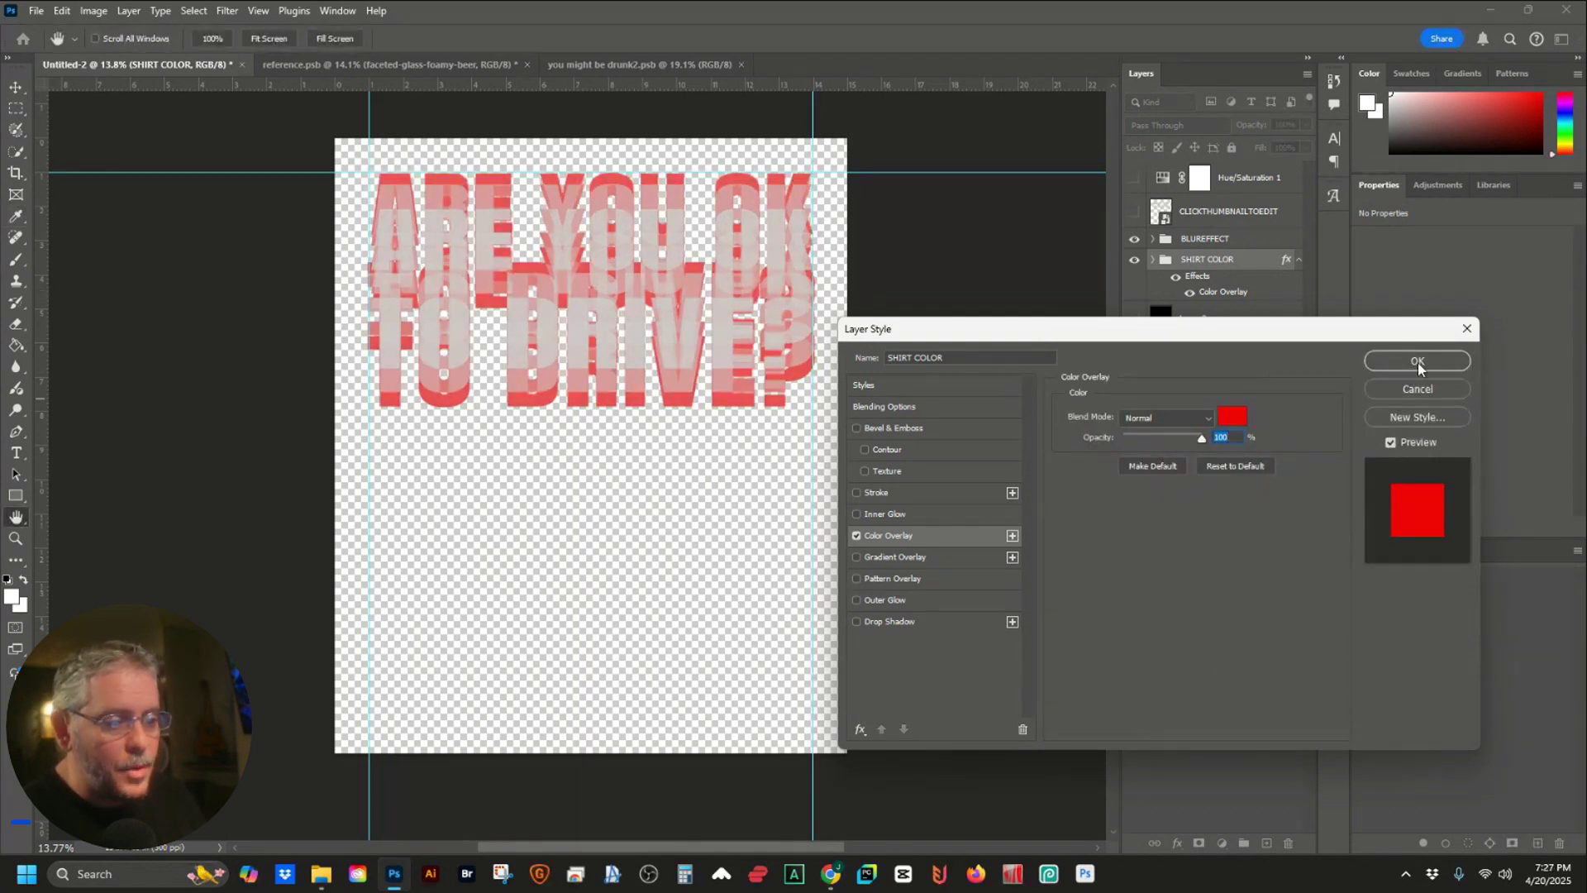
left_click(1418, 362)
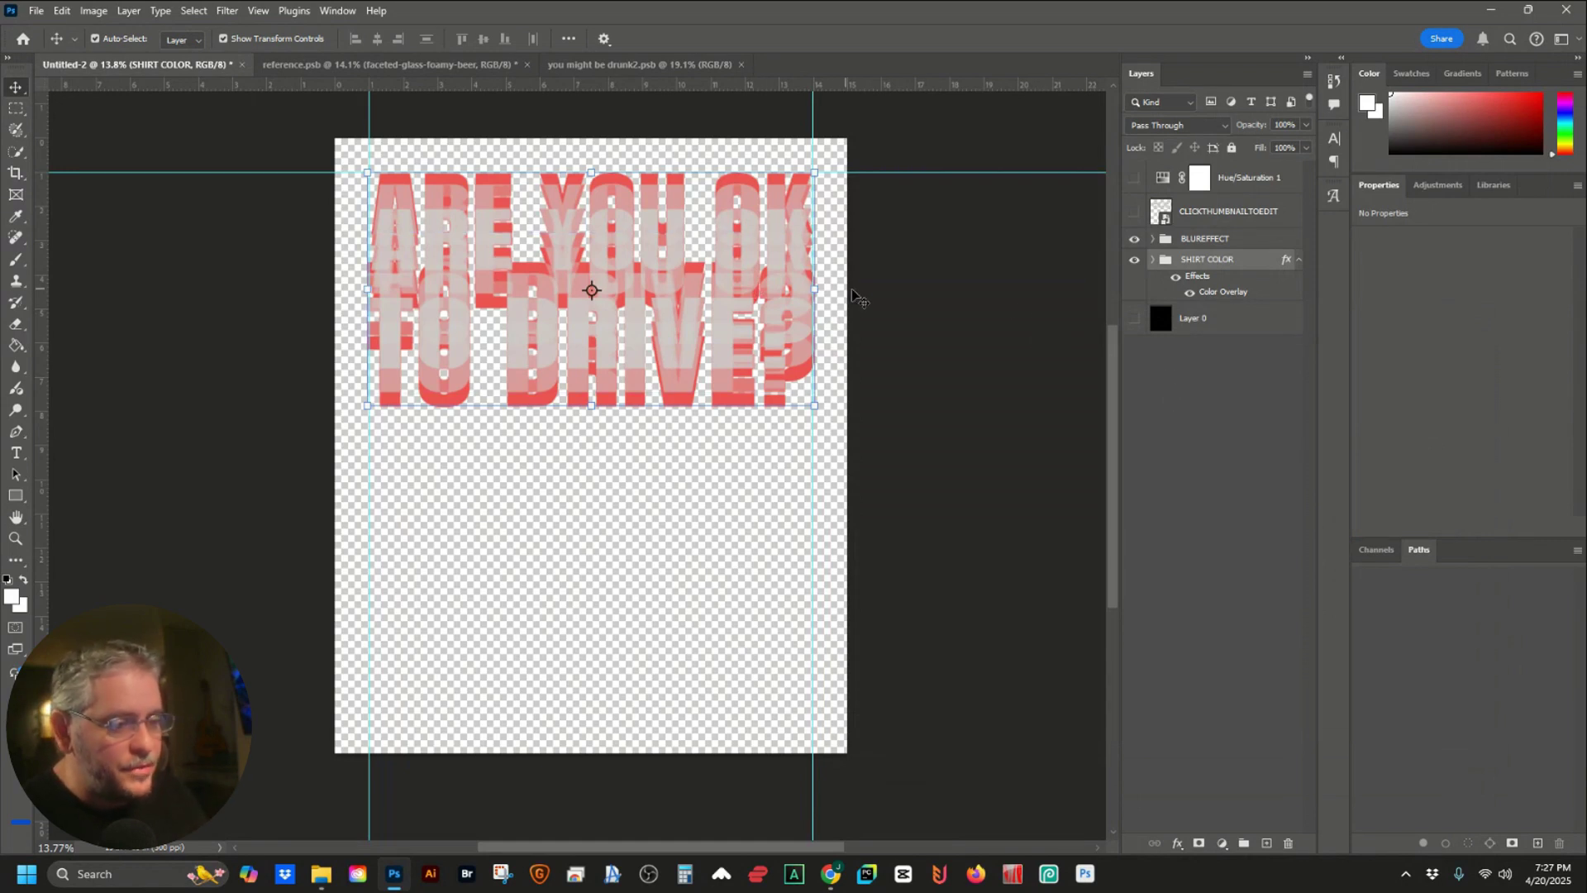
Show Layer 0 and fill it with red using the Paint Bucket
left_click(1135, 319)
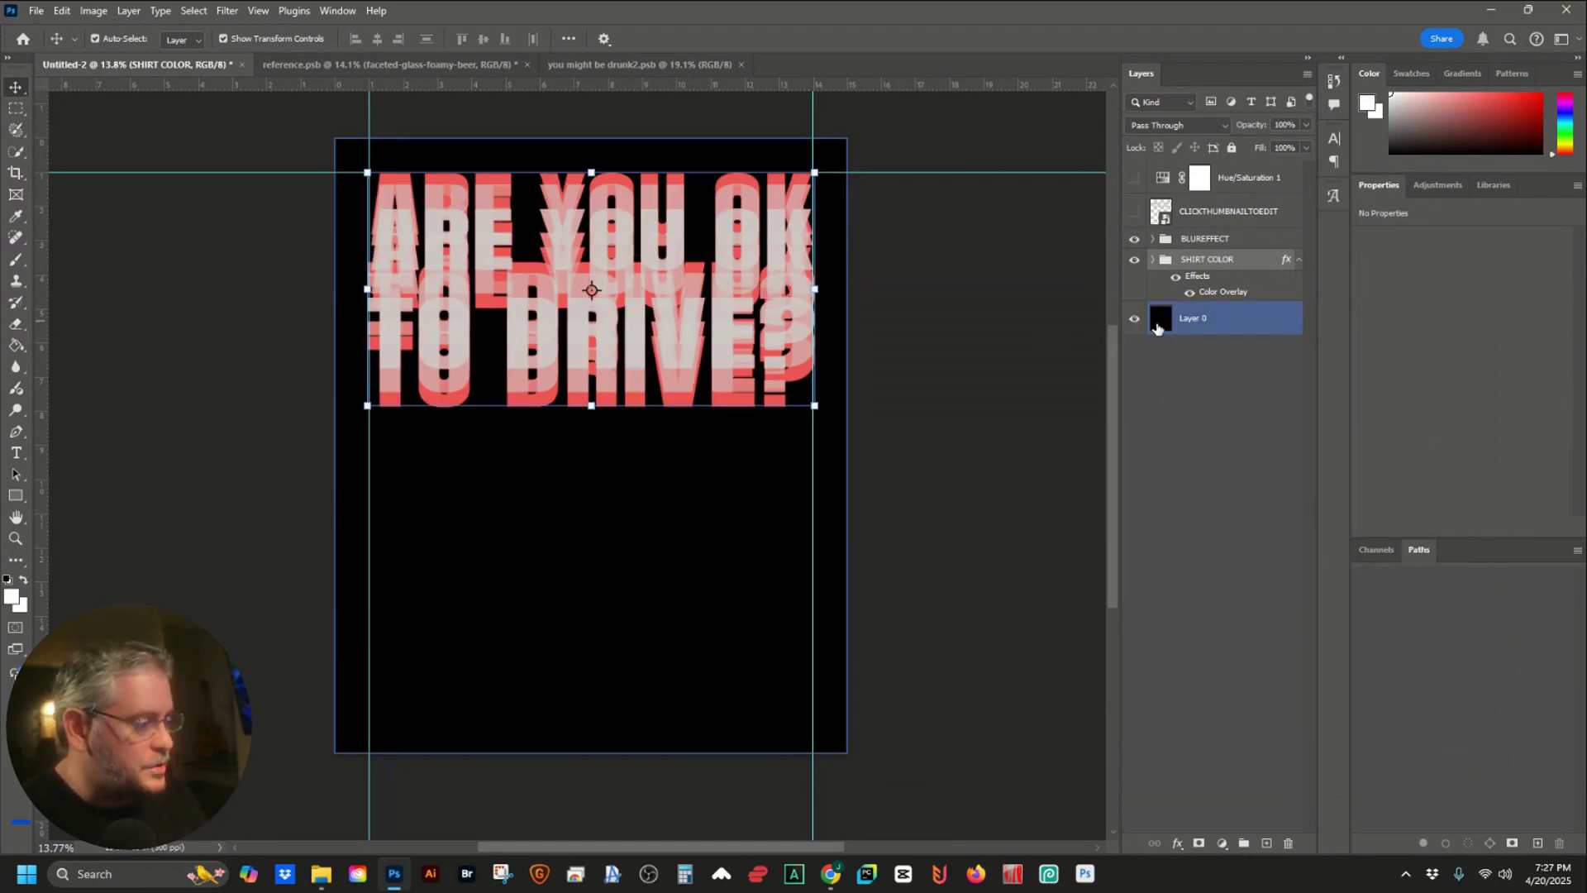
left_click(12, 596)
left_click(1424, 389)
left_click(651, 513)
key("g")
left_click(650, 514)
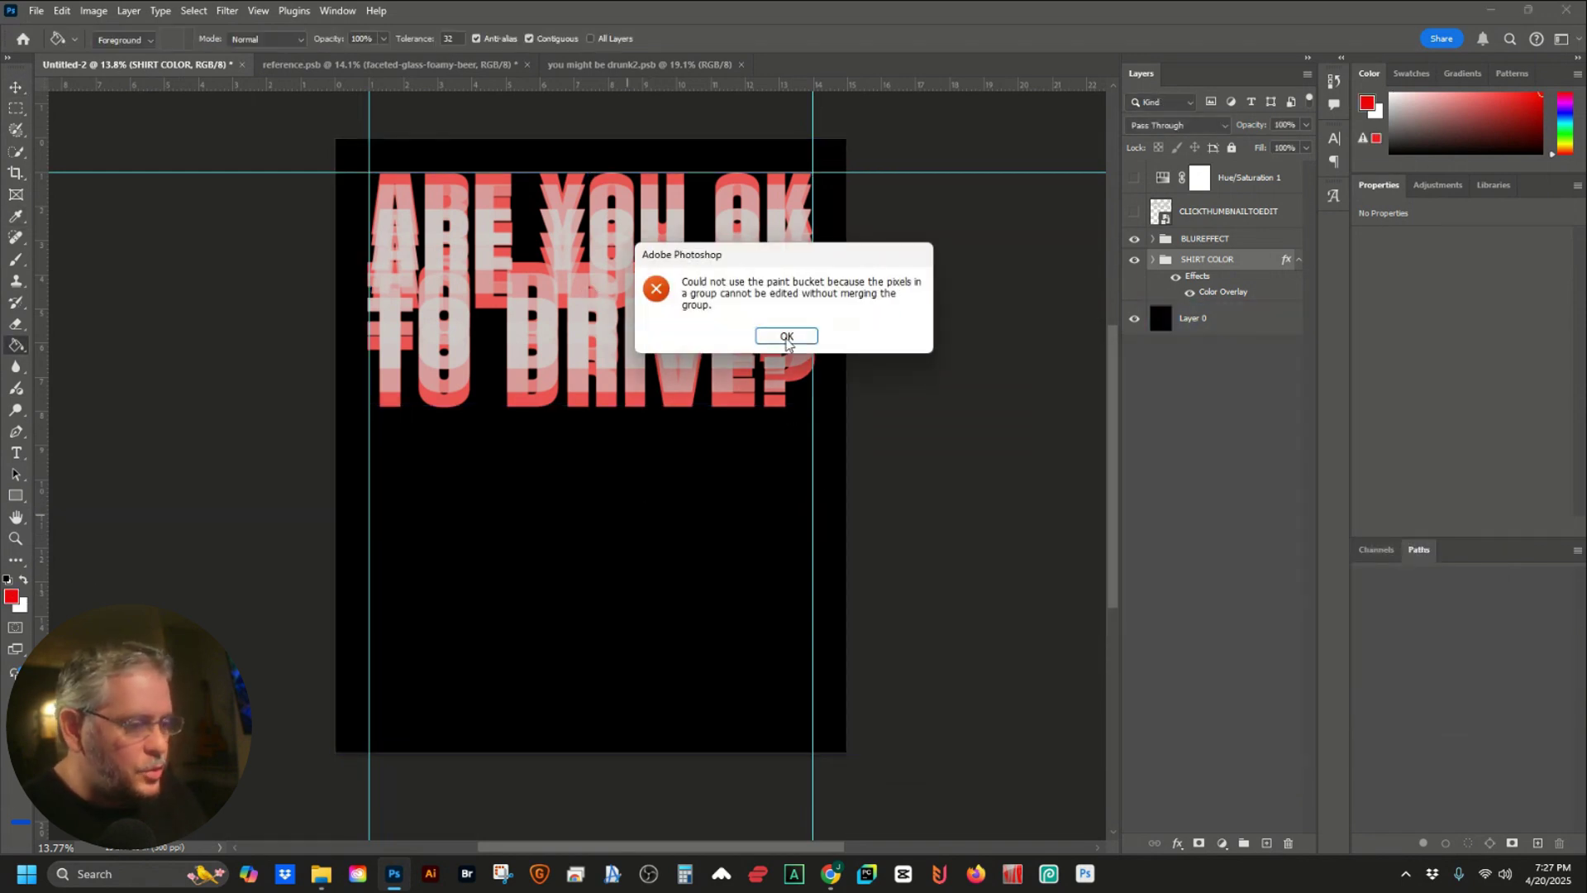
left_click(786, 337)
left_click(732, 447)
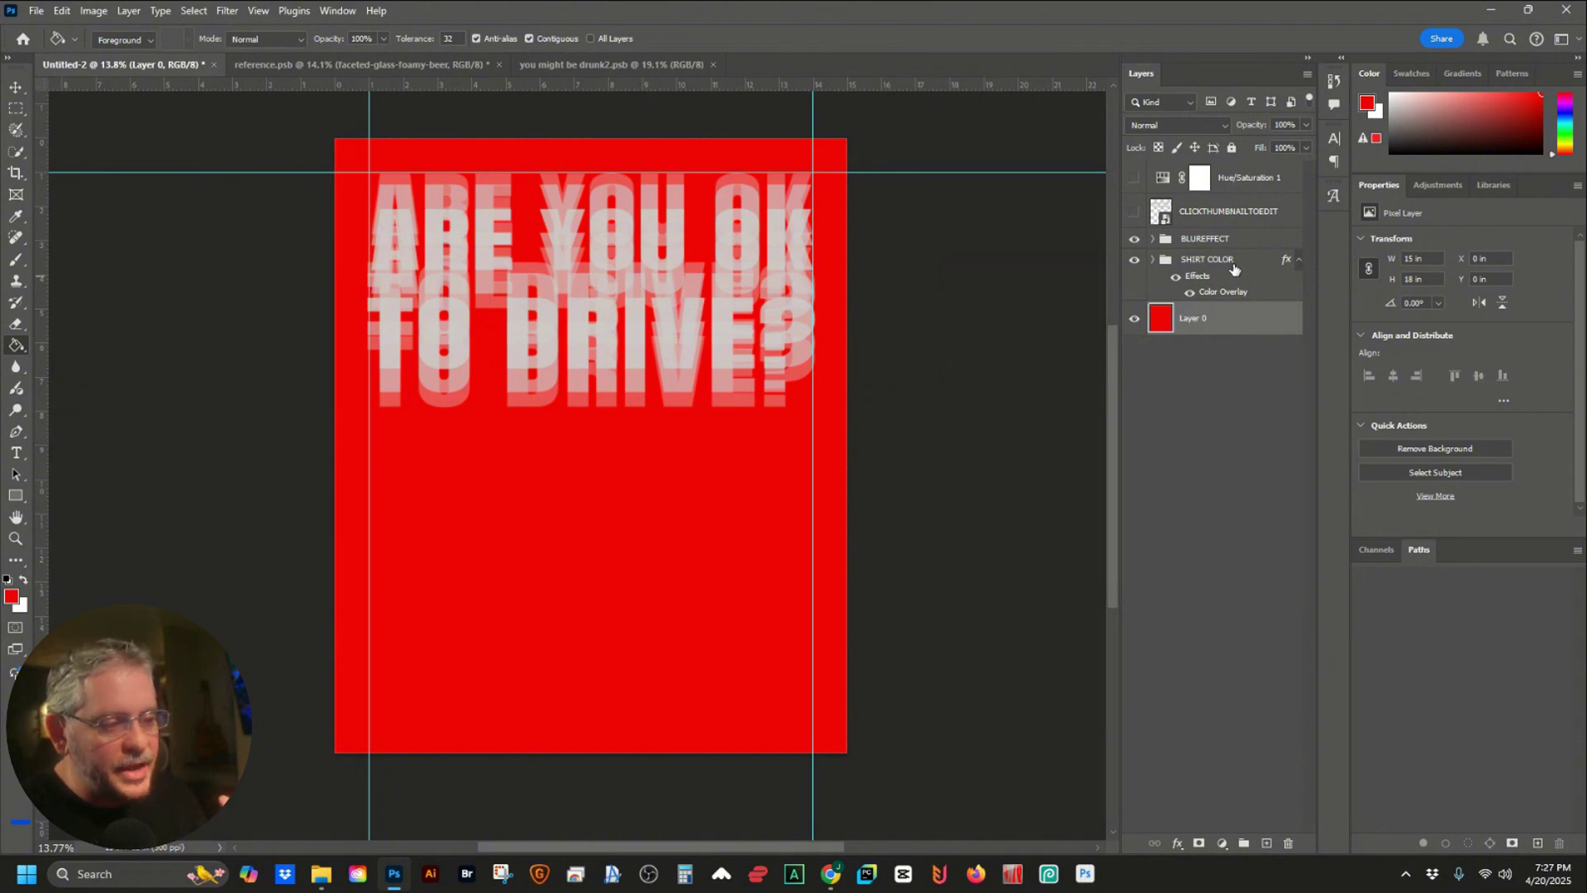
Review the SHIRT COLOR group's Color Overlay settings without changing them, and hide the group
double_click(1226, 293)
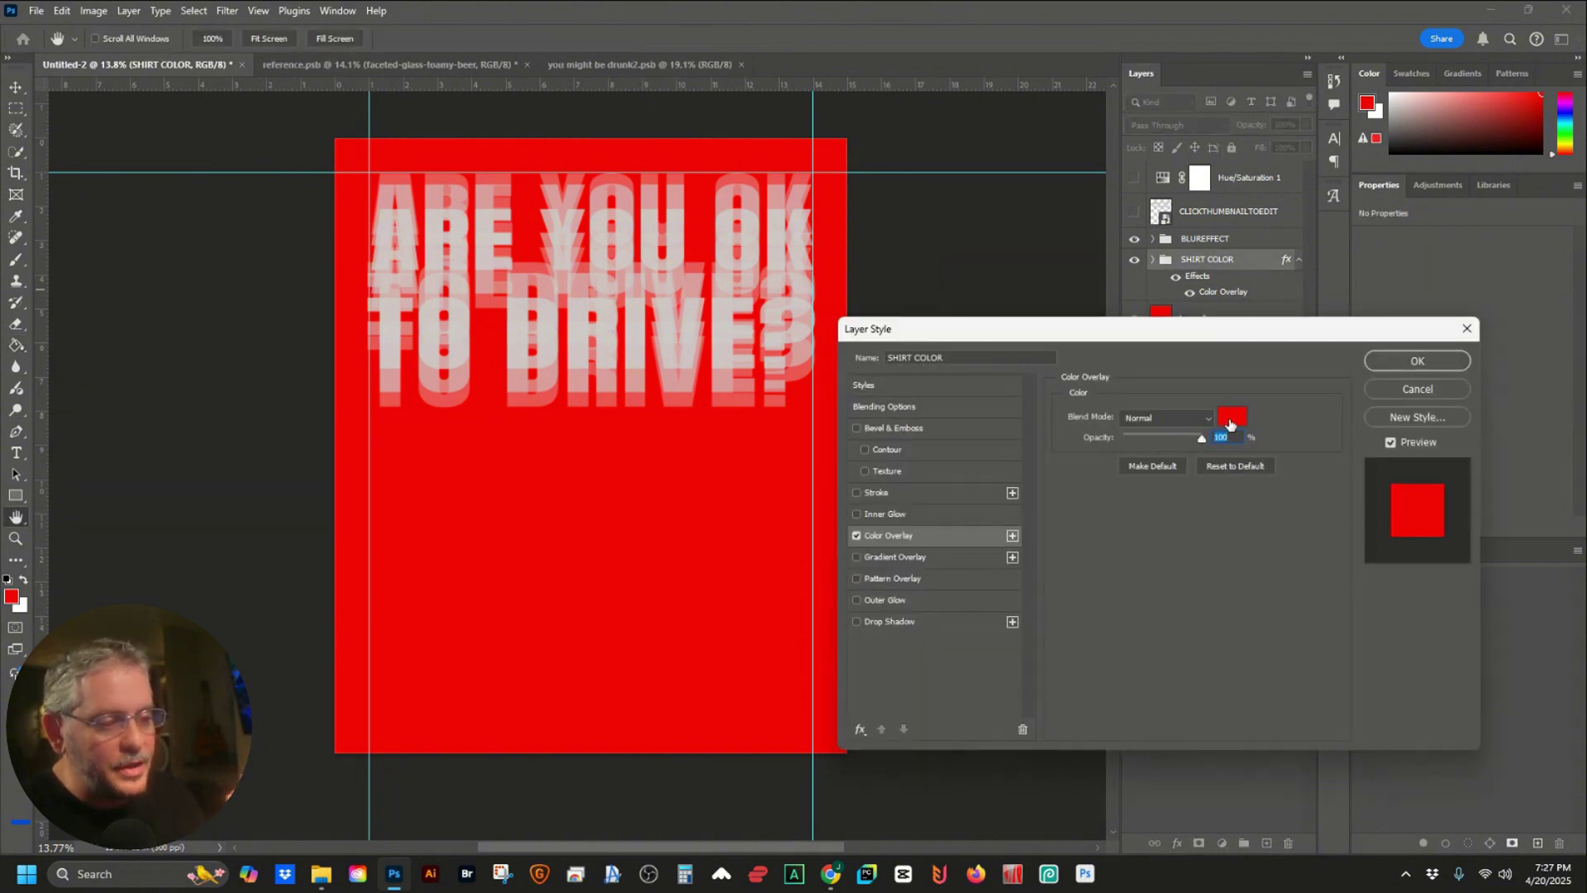
left_click(1395, 387)
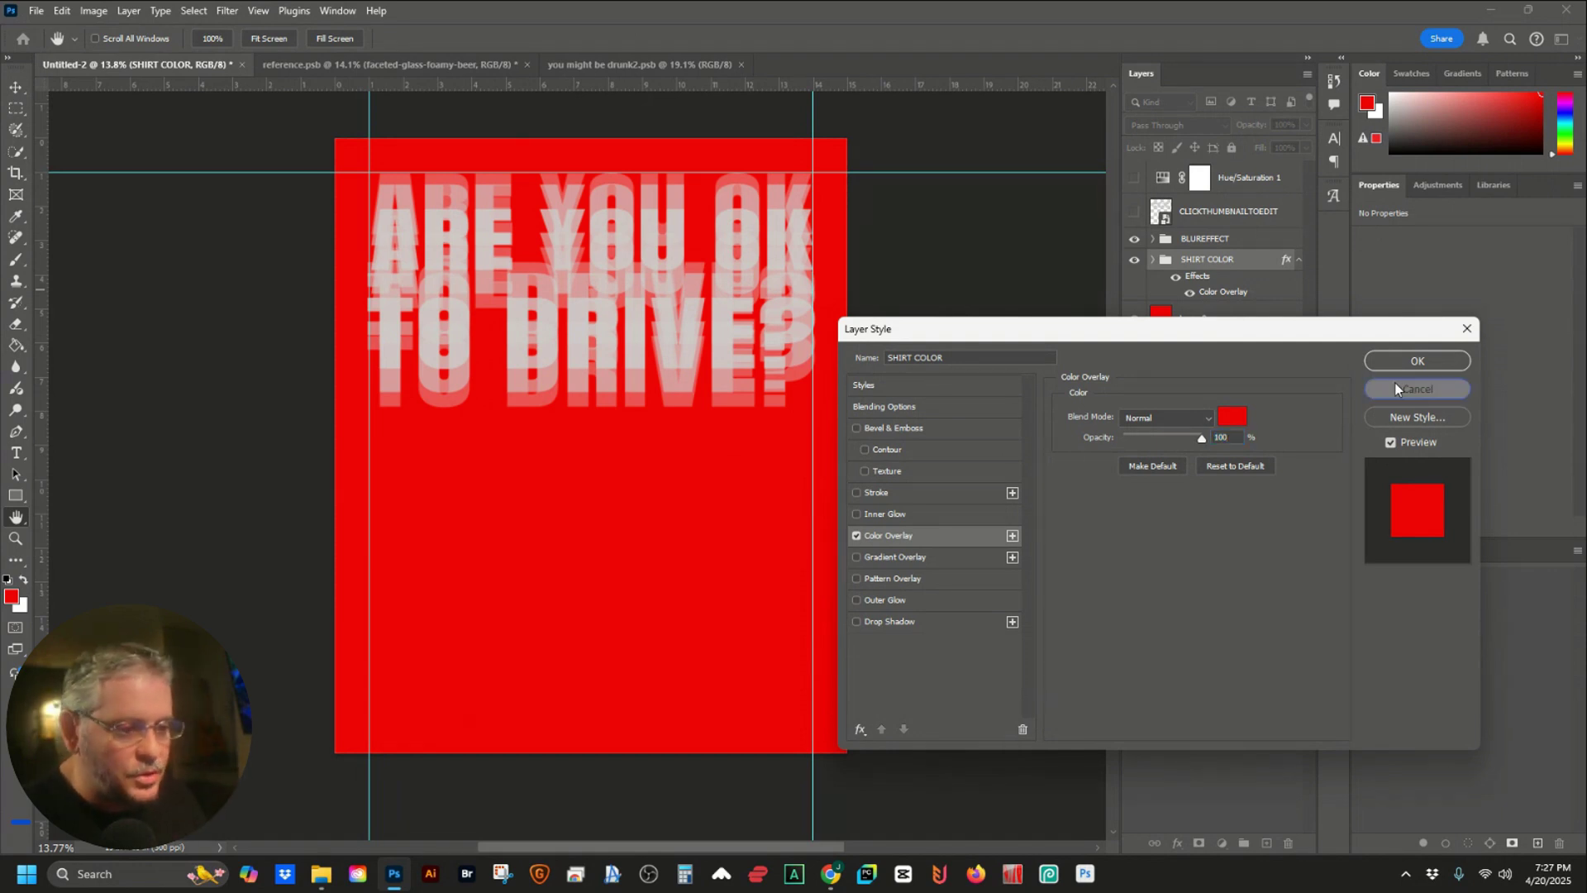
left_click(1134, 260)
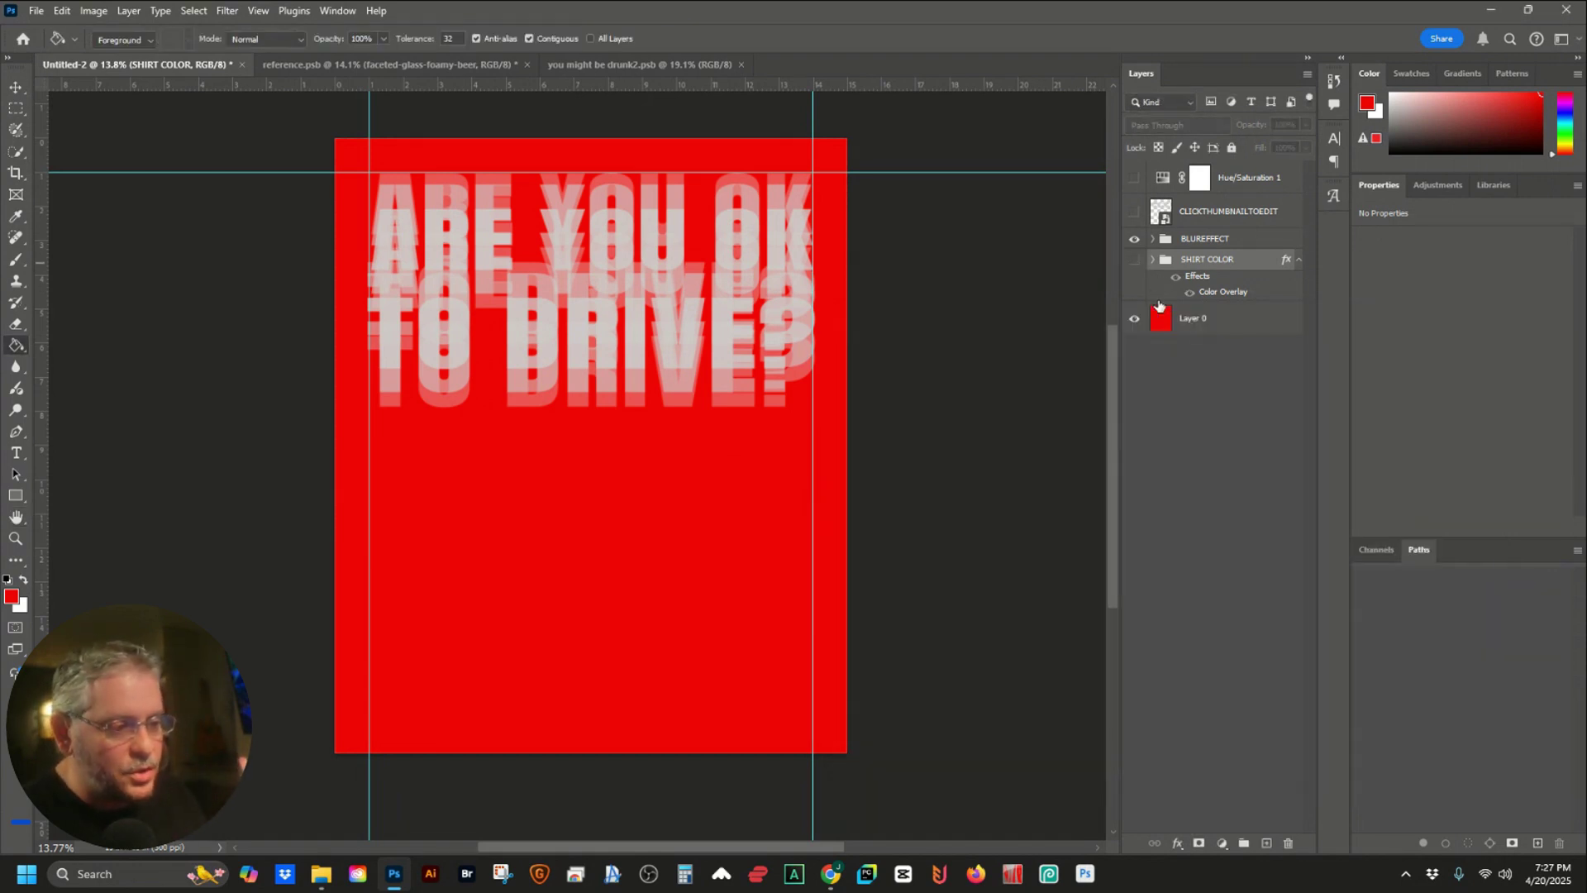
Fill Layer 0 with black and show the SHIRT COLOR group
left_click(1199, 332)
left_click(1134, 319)
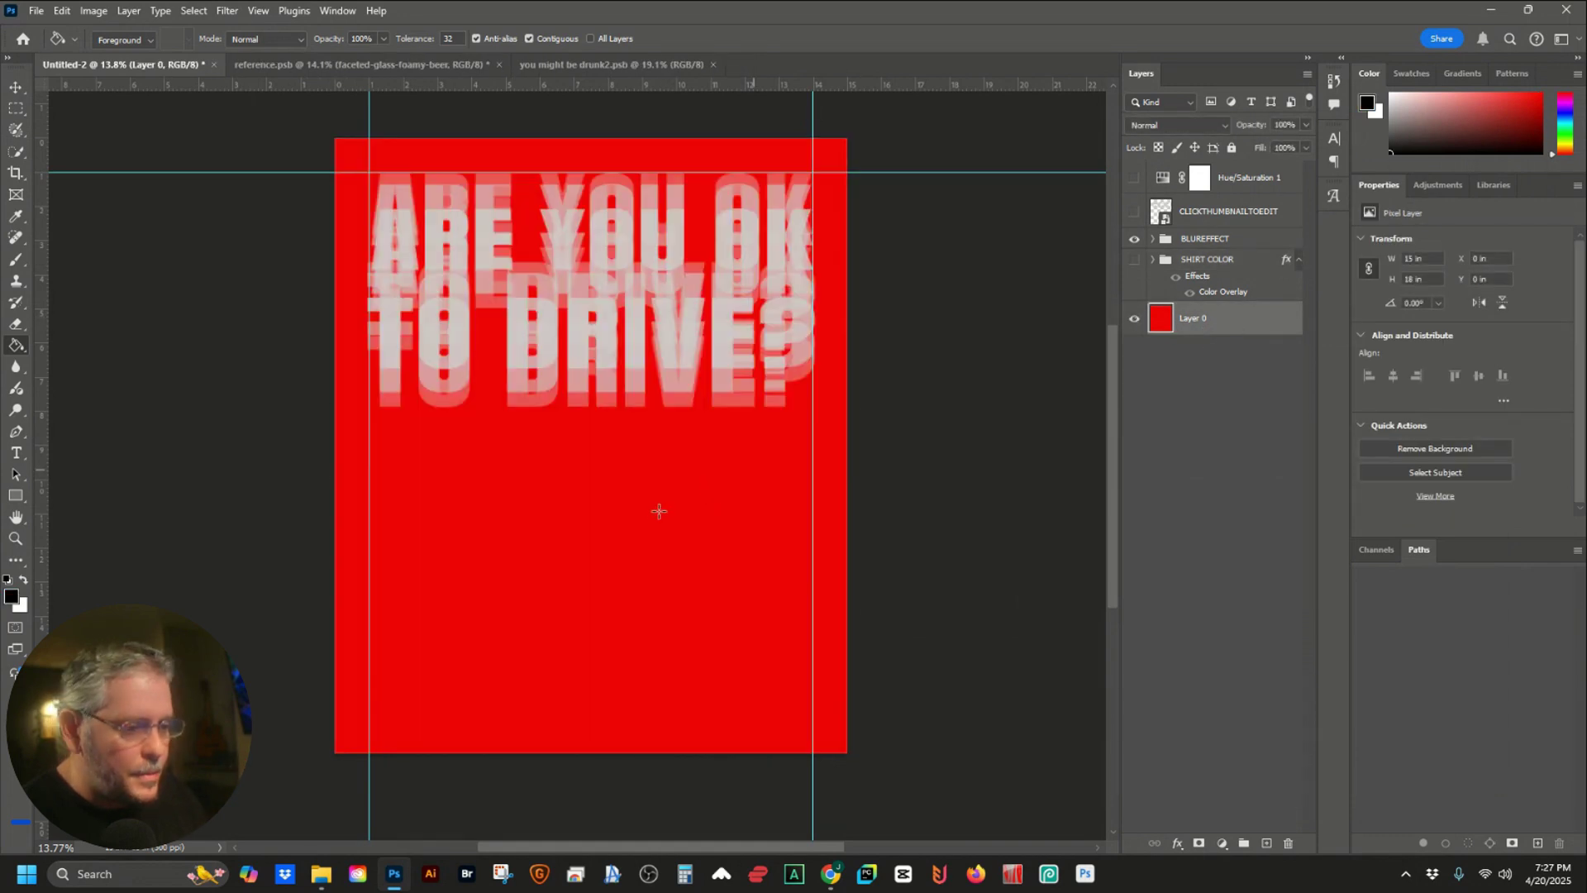
left_click(653, 512)
left_click(1135, 260)
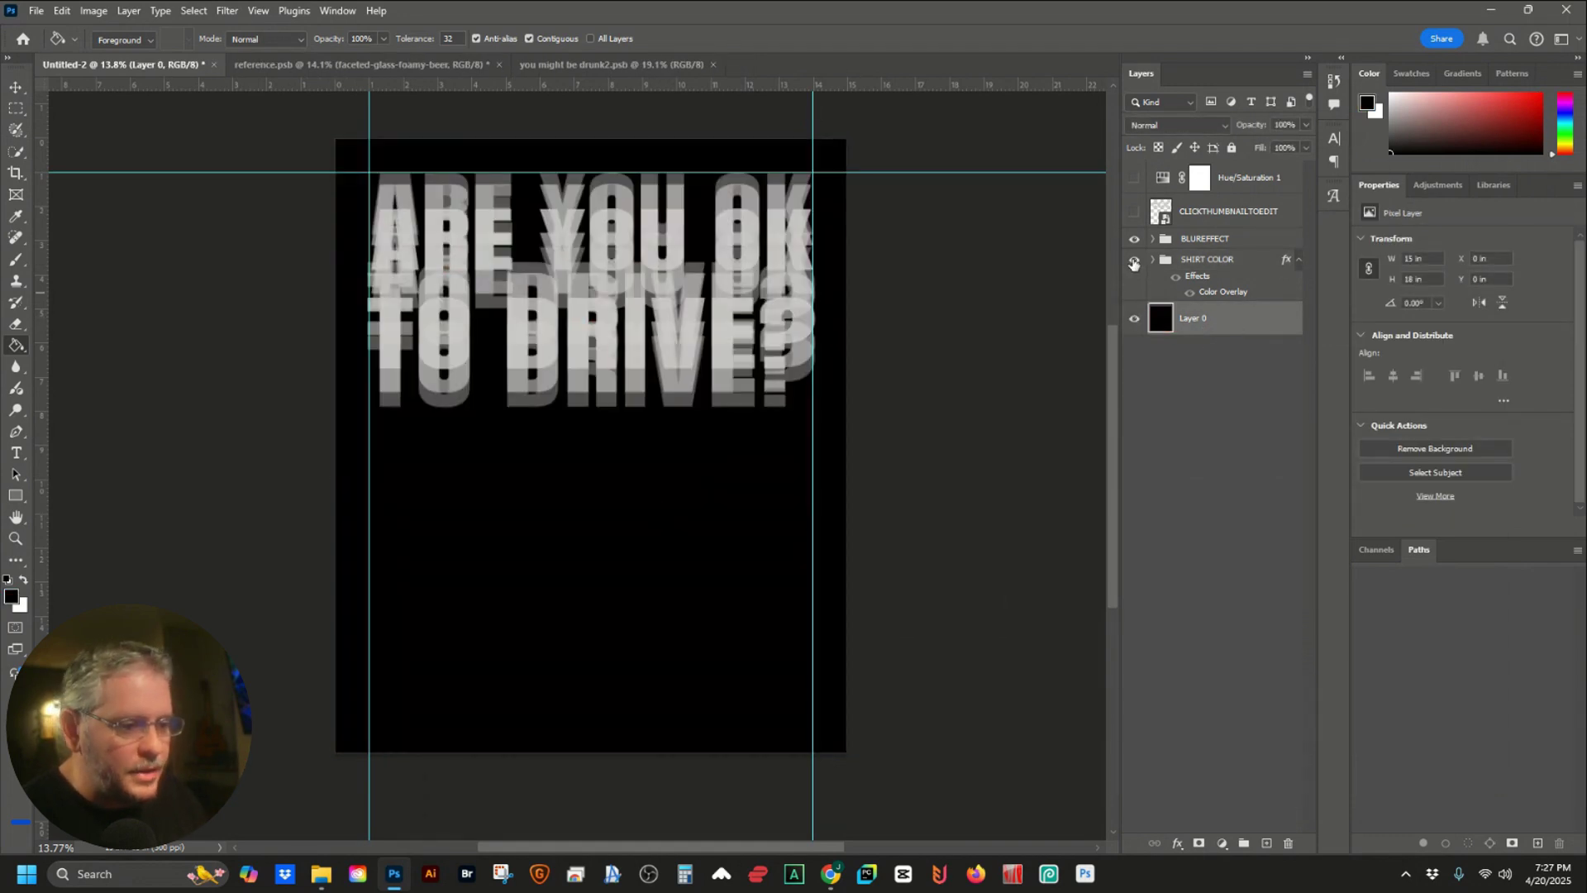
Set the SHIRT COLOR group's Color Overlay to black, 000000
left_click(1225, 296)
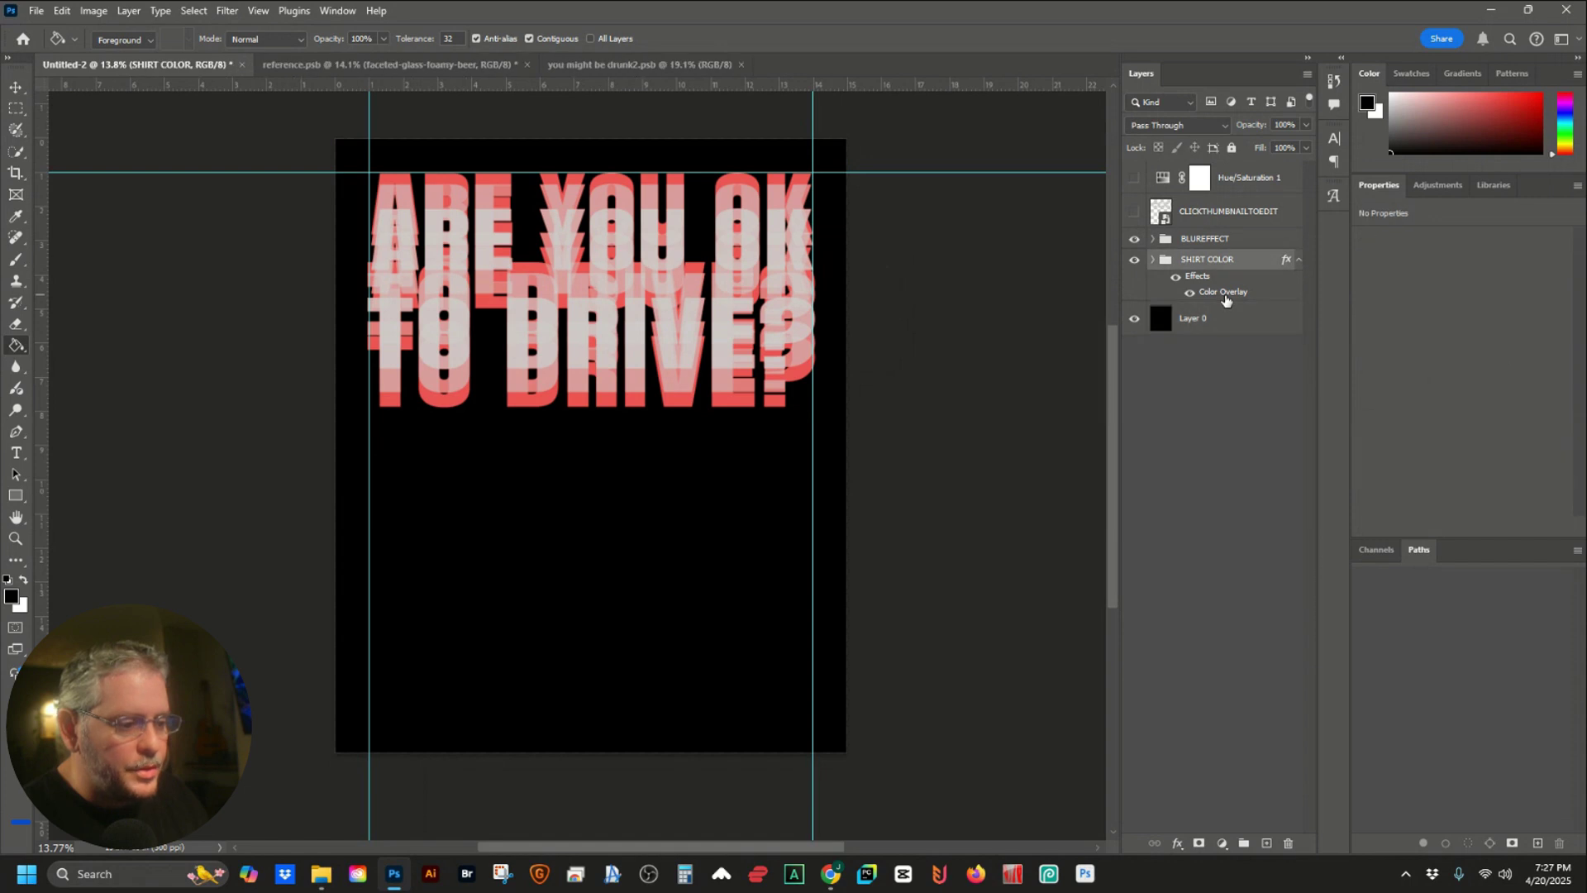
double_click(1225, 296)
left_click(1226, 415)
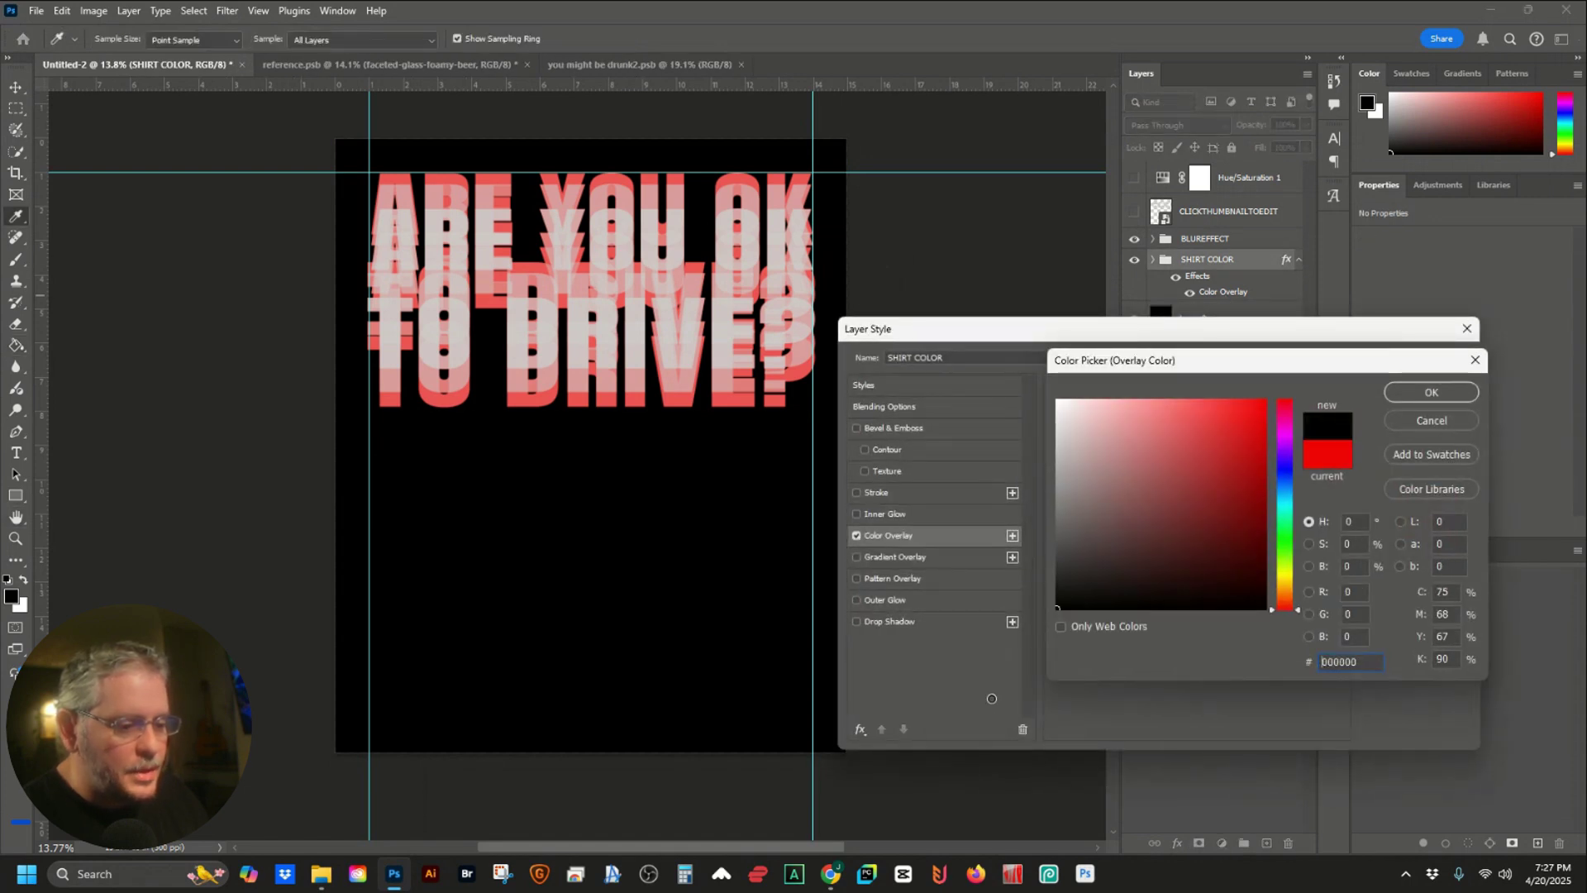
left_click(1409, 399)
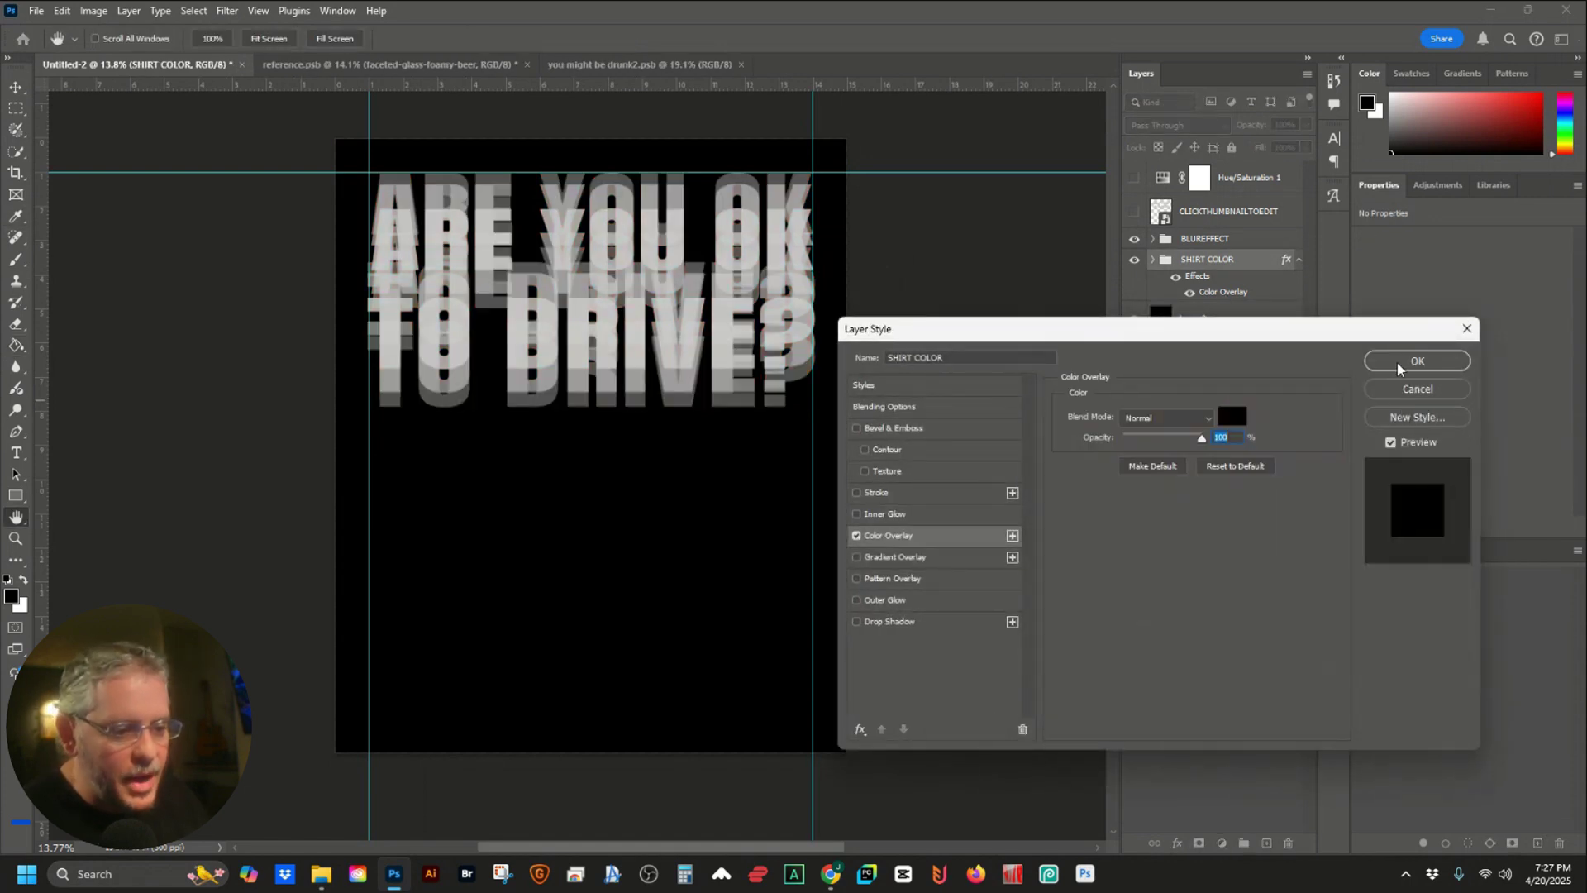
left_click(1397, 364)
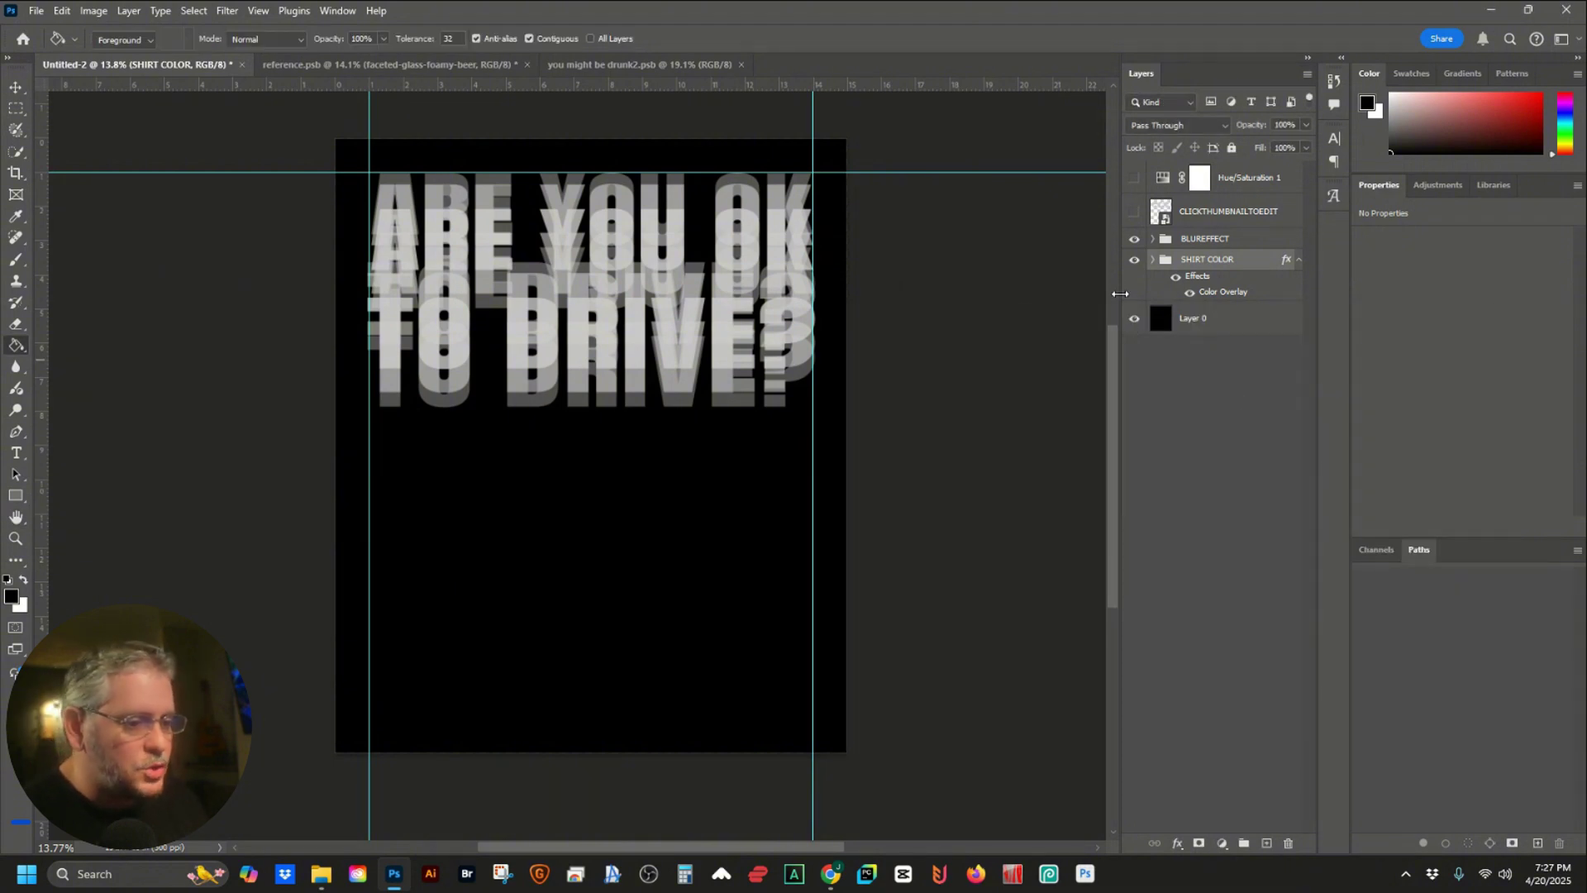
Toggle the visibility of the SHIRT COLOR group and Layer 0 to compare the text on transparency, leaving both shown
left_click(1134, 260)
left_click(1134, 318)
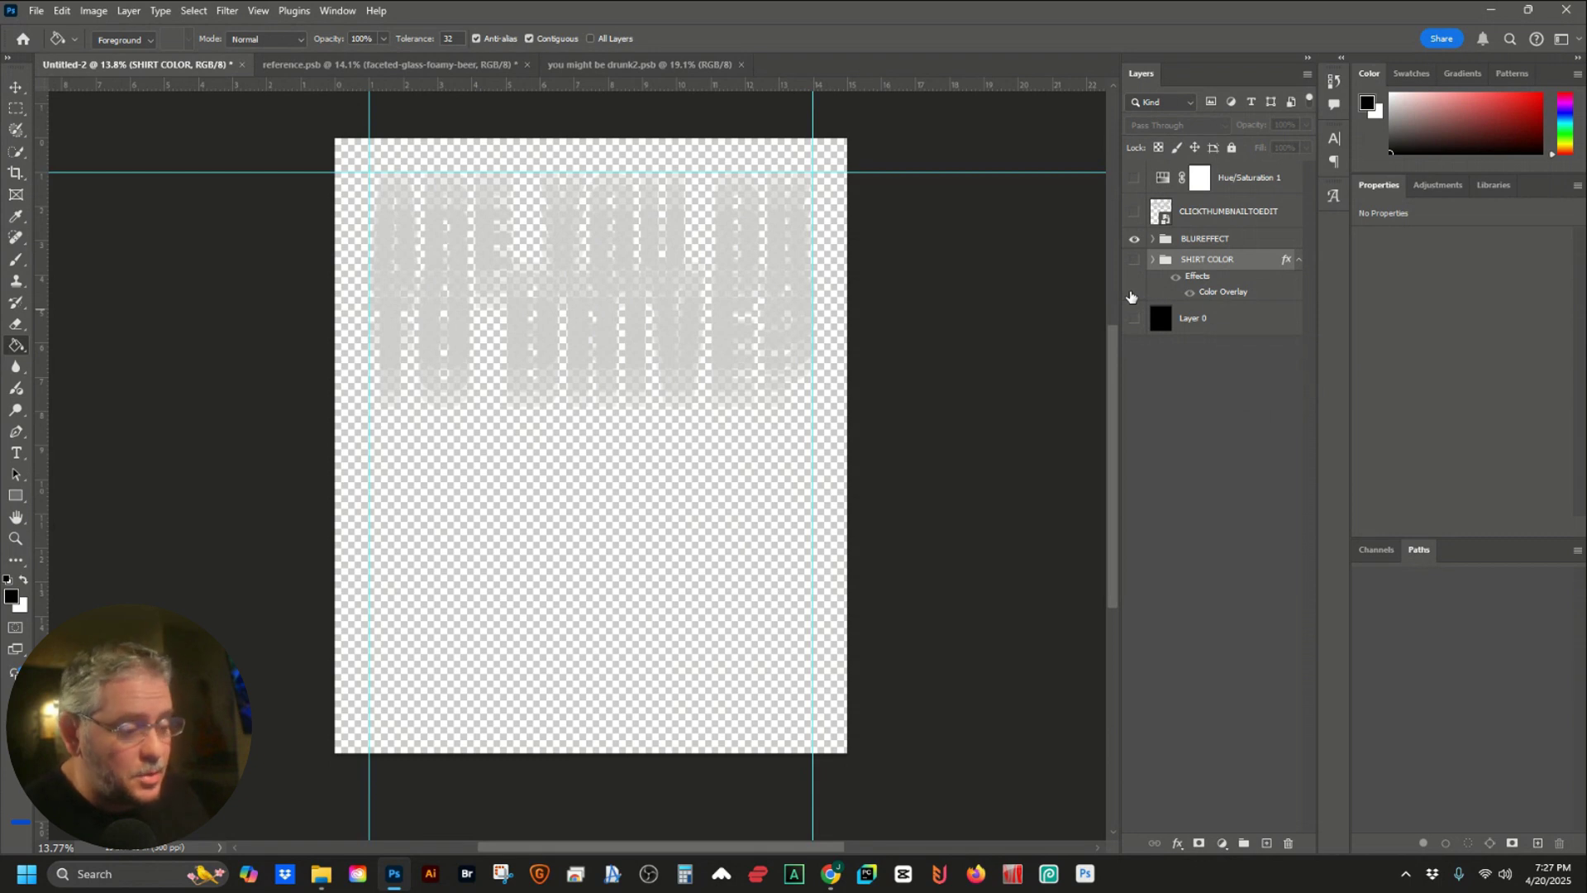
left_click(1134, 260)
left_click(1134, 319)
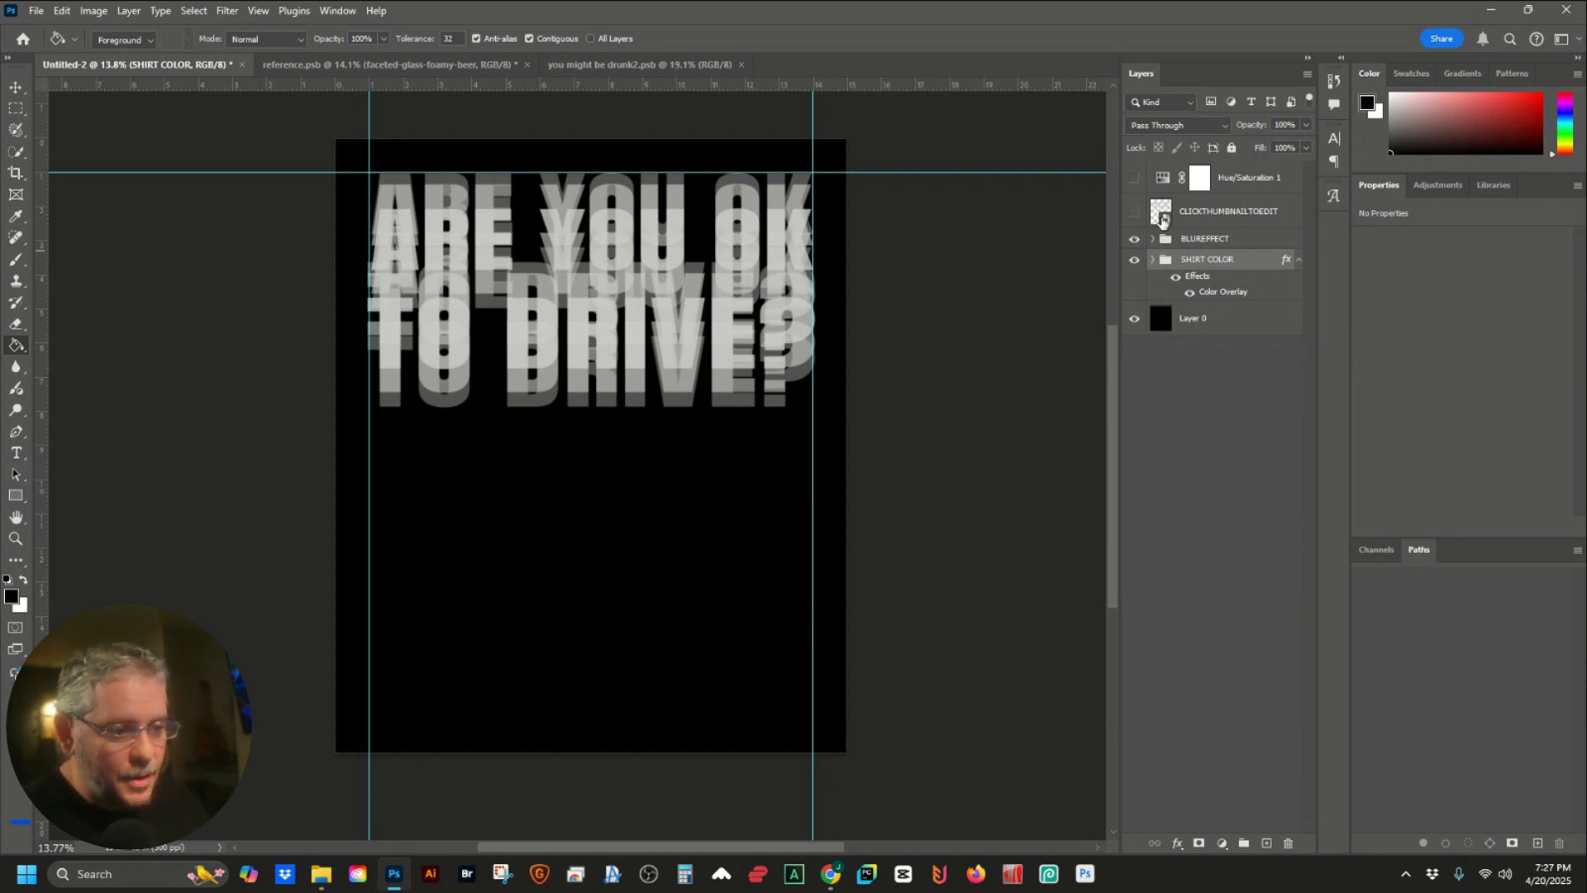
Open the CLICKTHUMBNAILTOEDIT smart object and replace its text with DUBLIN and MY VISION on two lines
double_click(1163, 218)
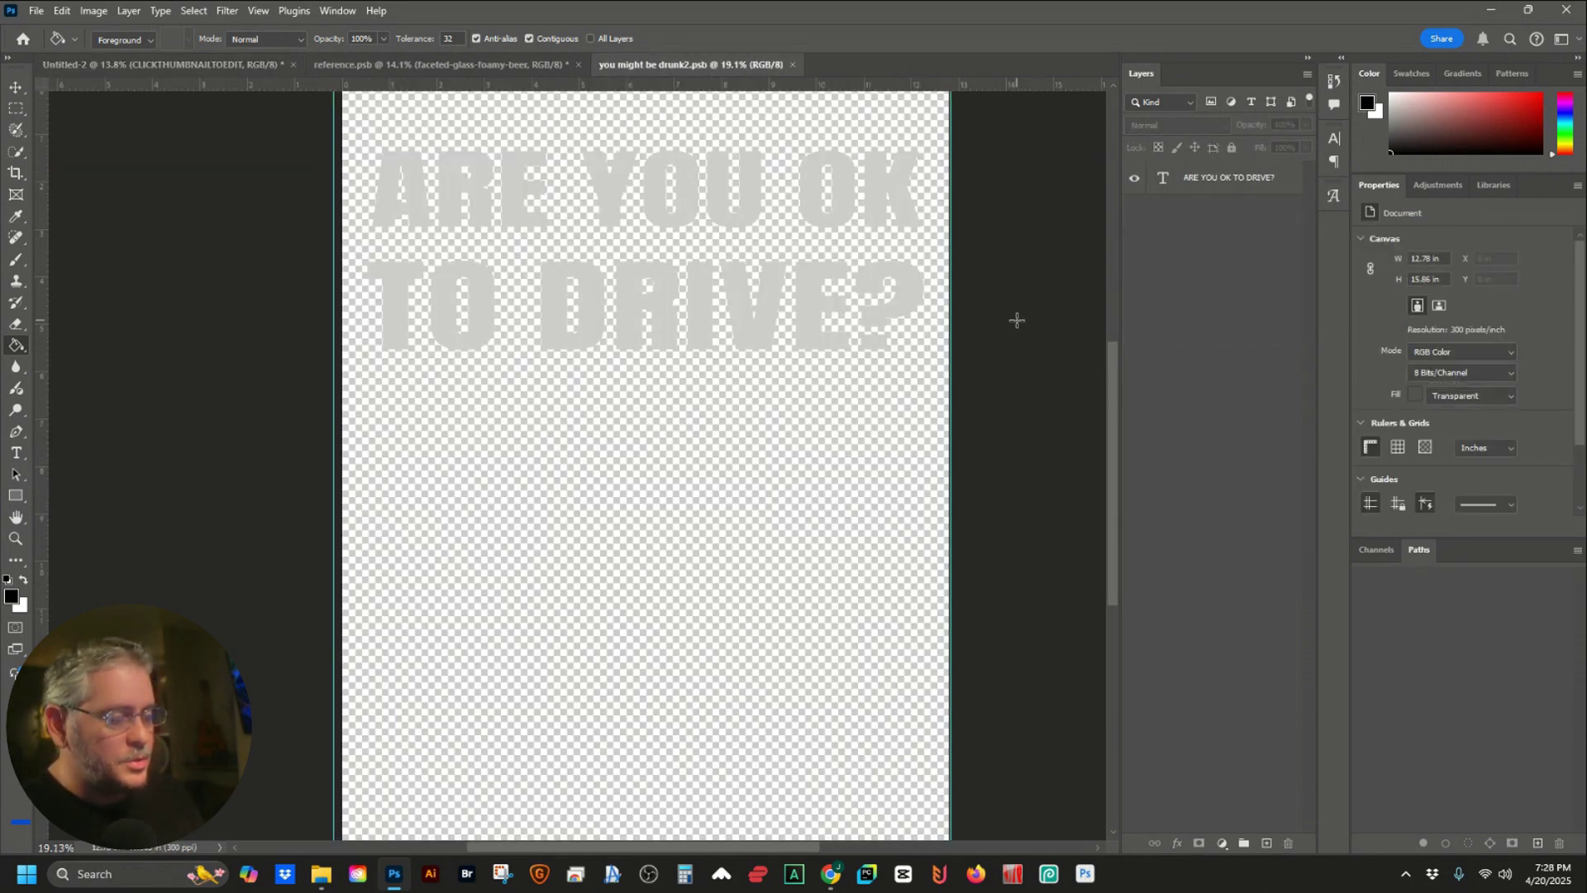
key("t")
left_click_drag(378, 181, 986, 323)
type("DUBLIN")
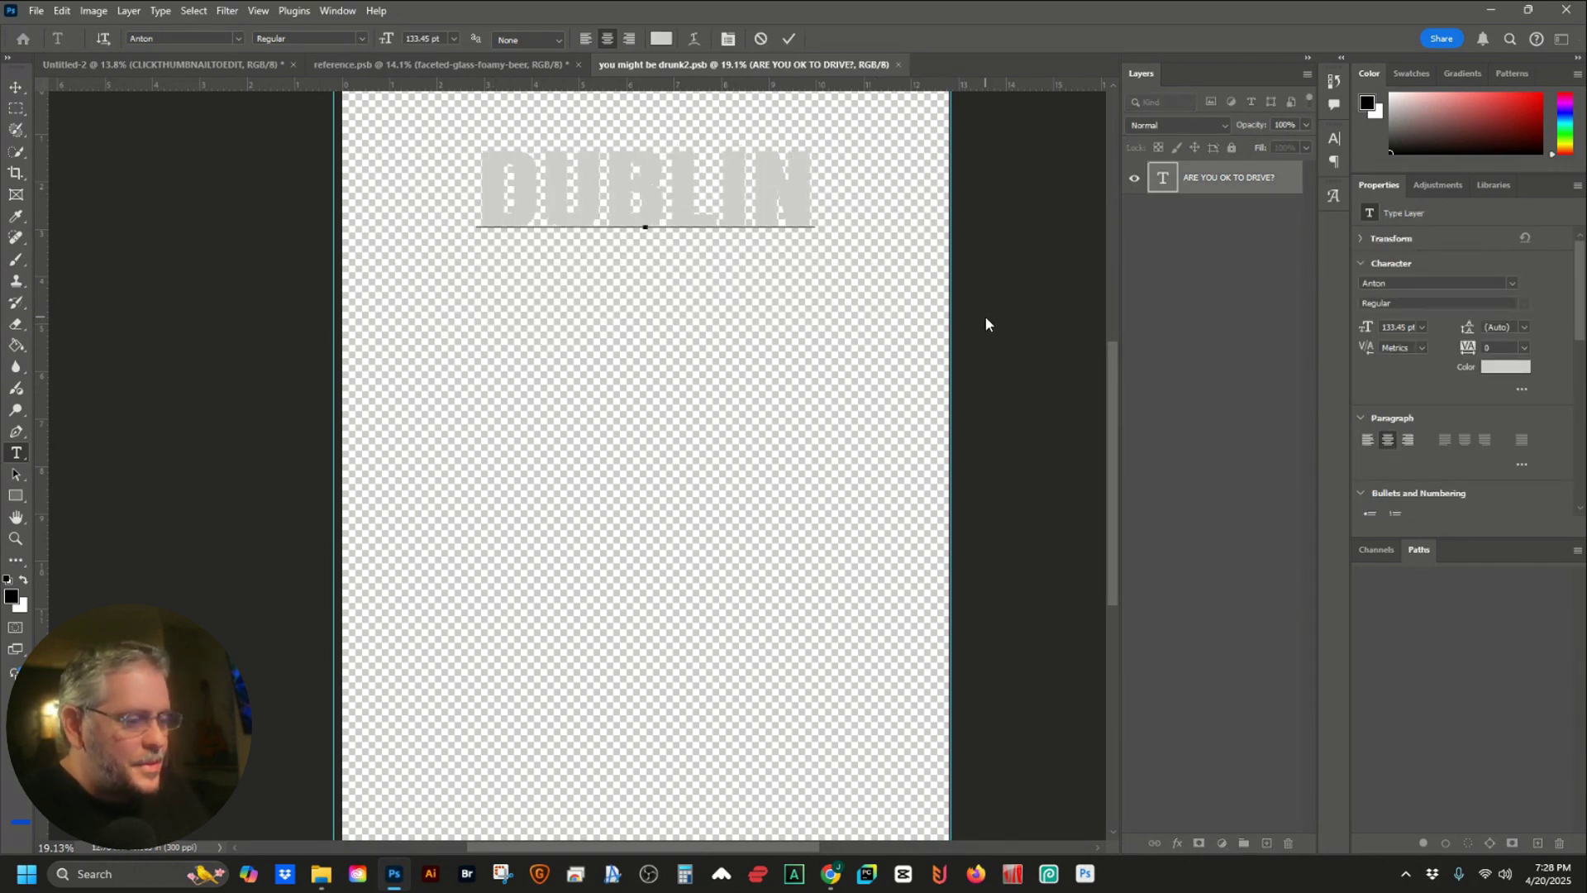
key("Return")
type("M")
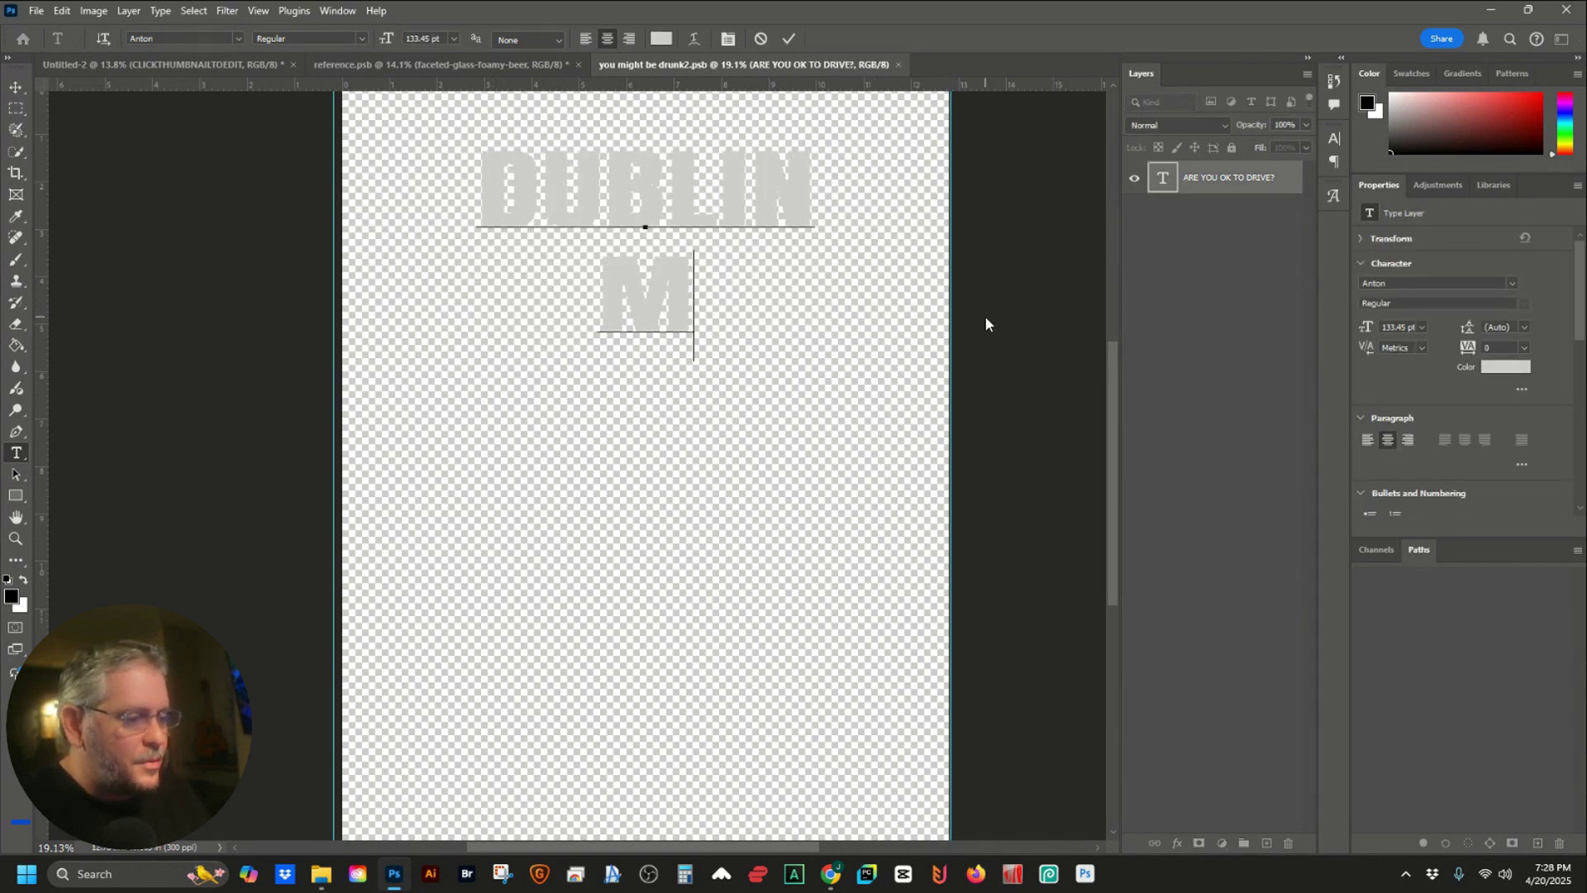
type("Y VISION")
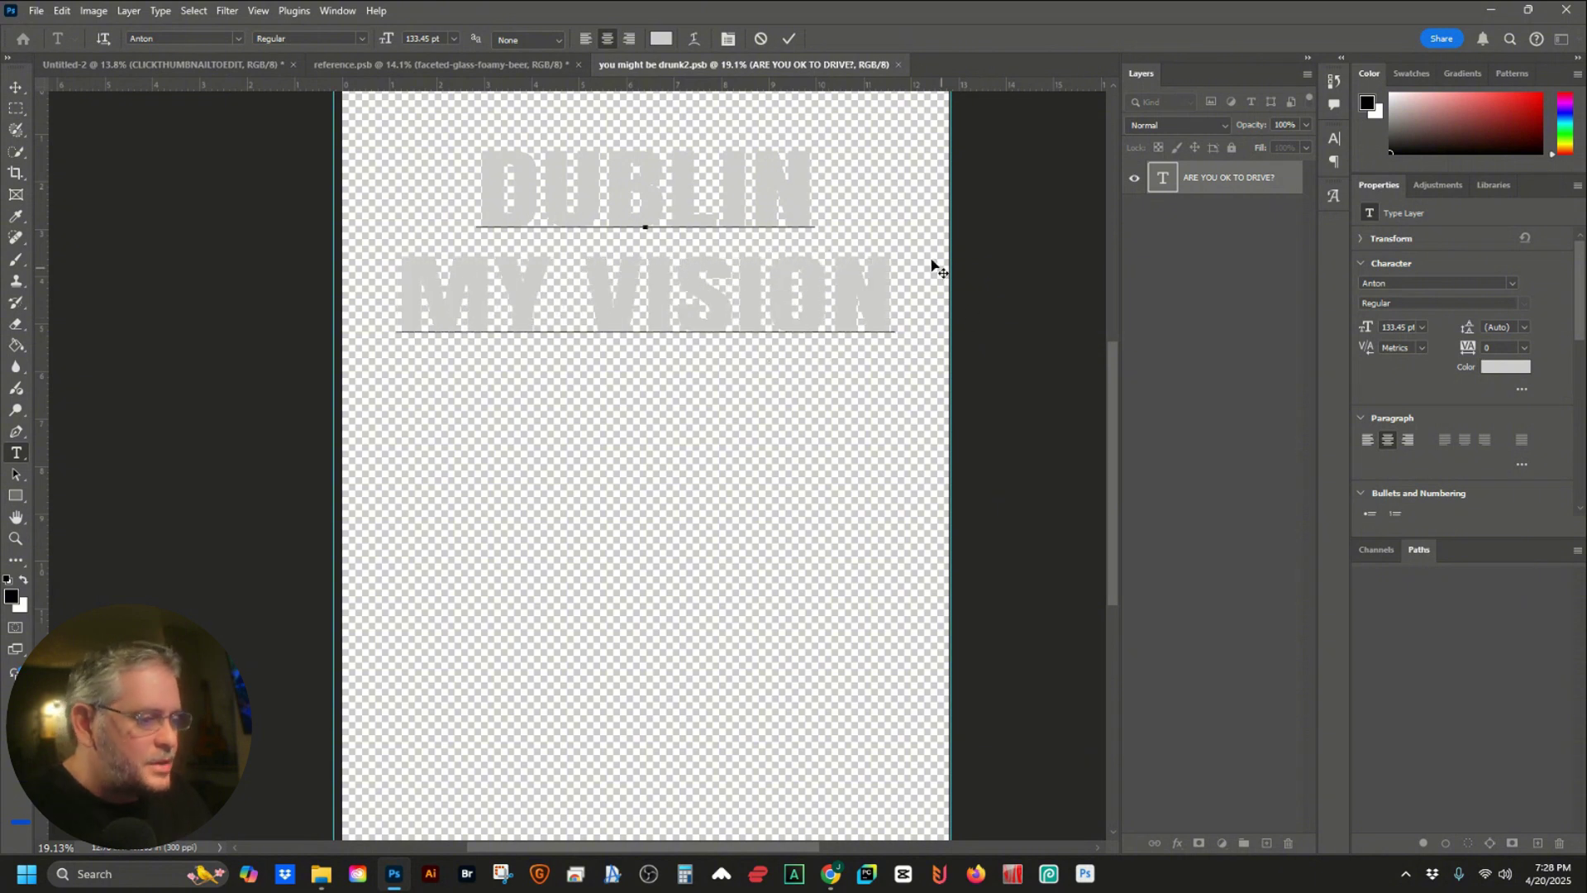
Set the font size of the DUBLIN line to 193 pt and commit the text
double_click(653, 193)
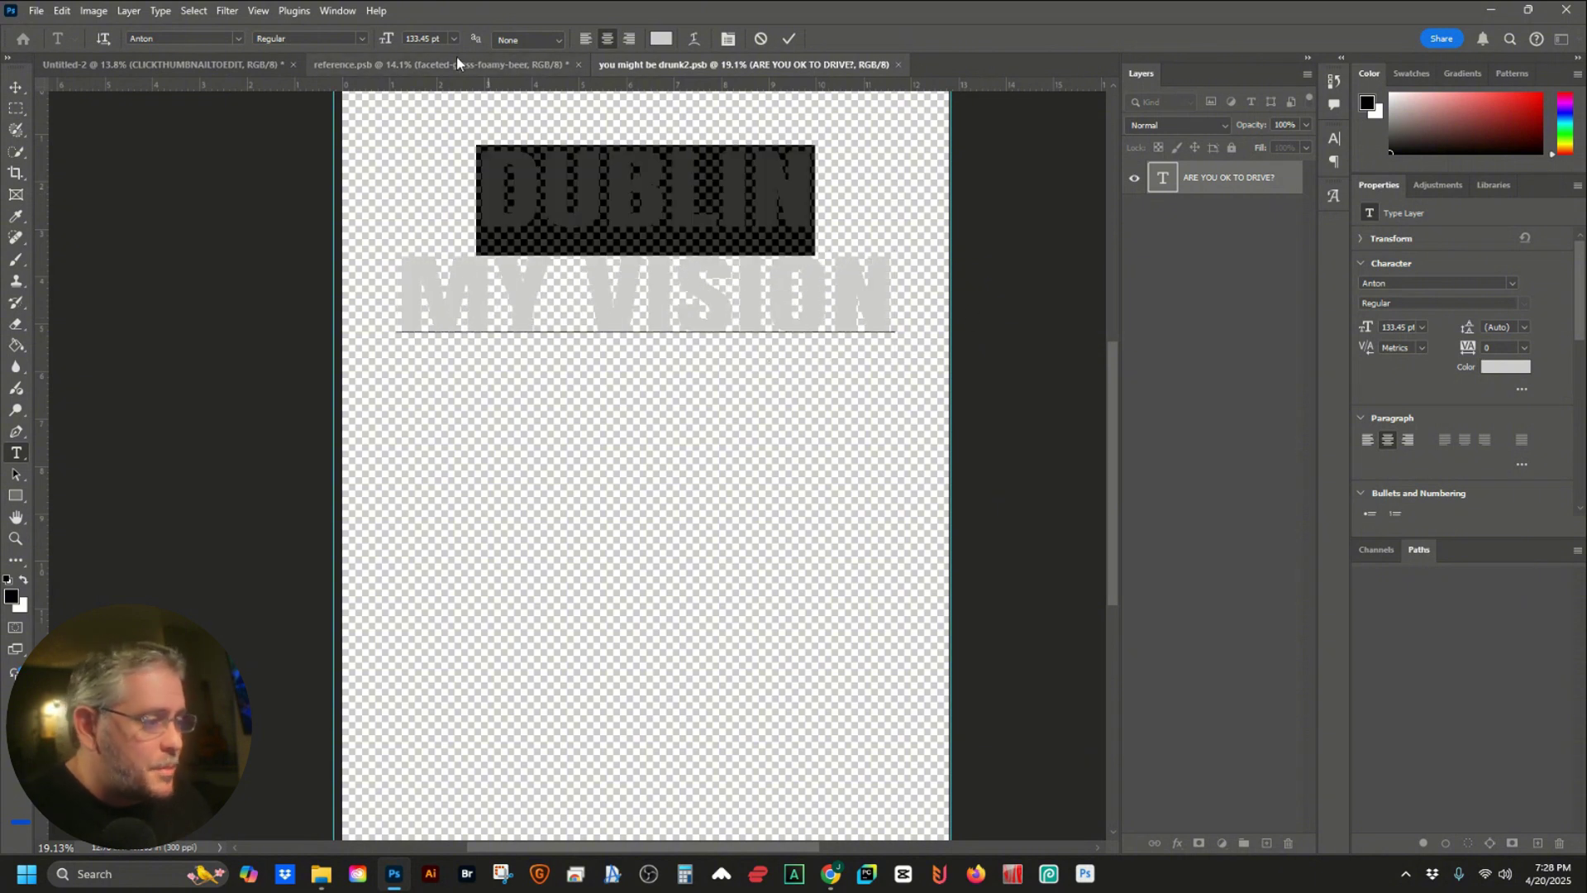
left_click_drag(383, 38, 416, 46)
type("230")
key("Return")
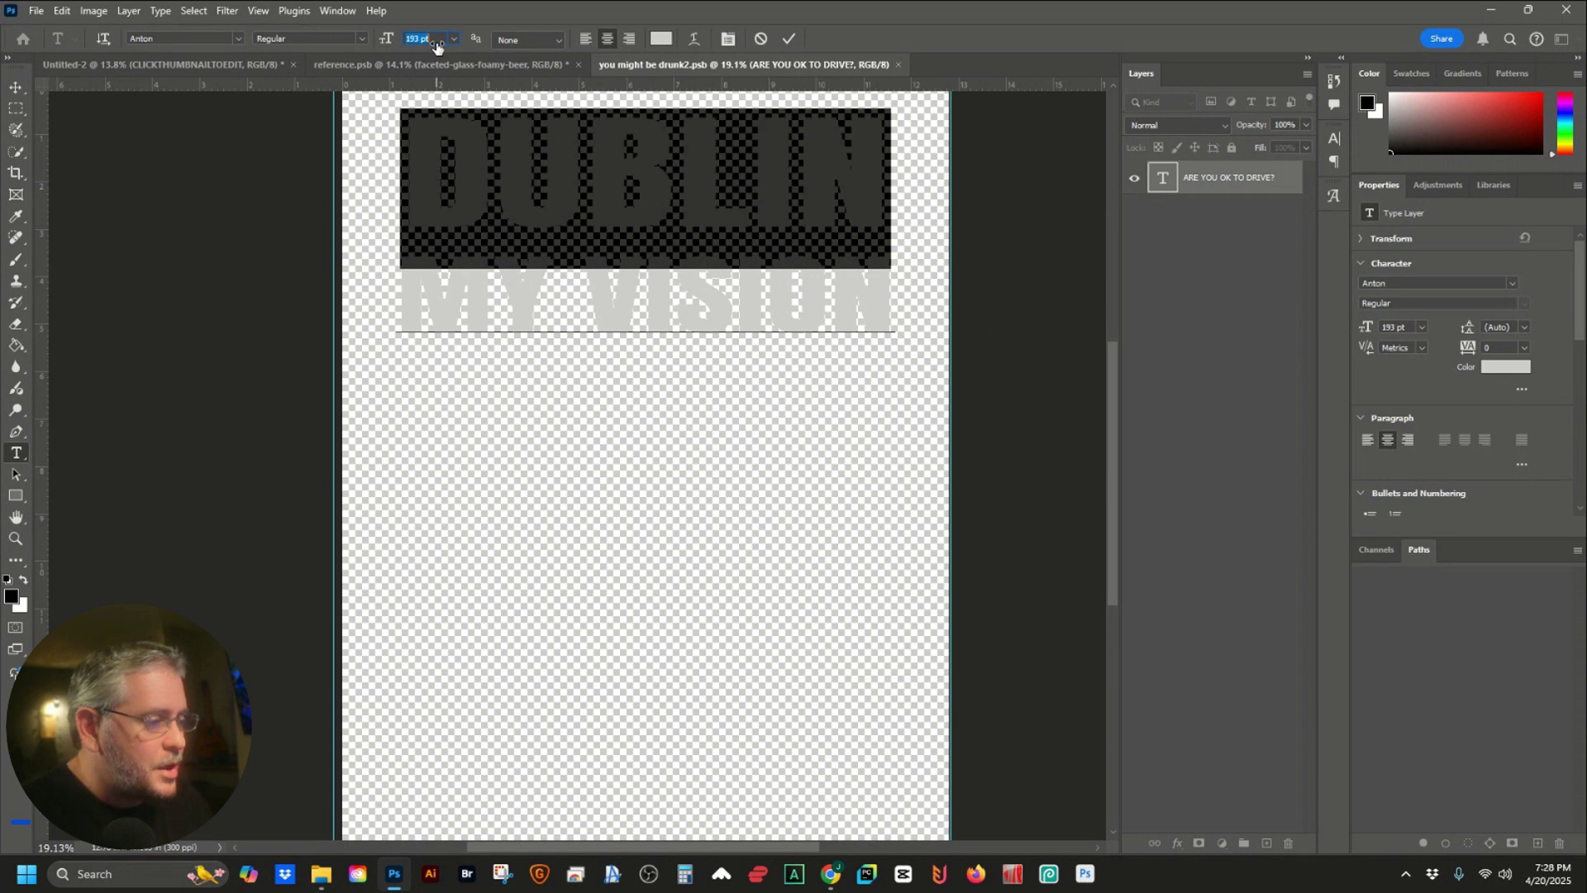
left_click(1051, 216)
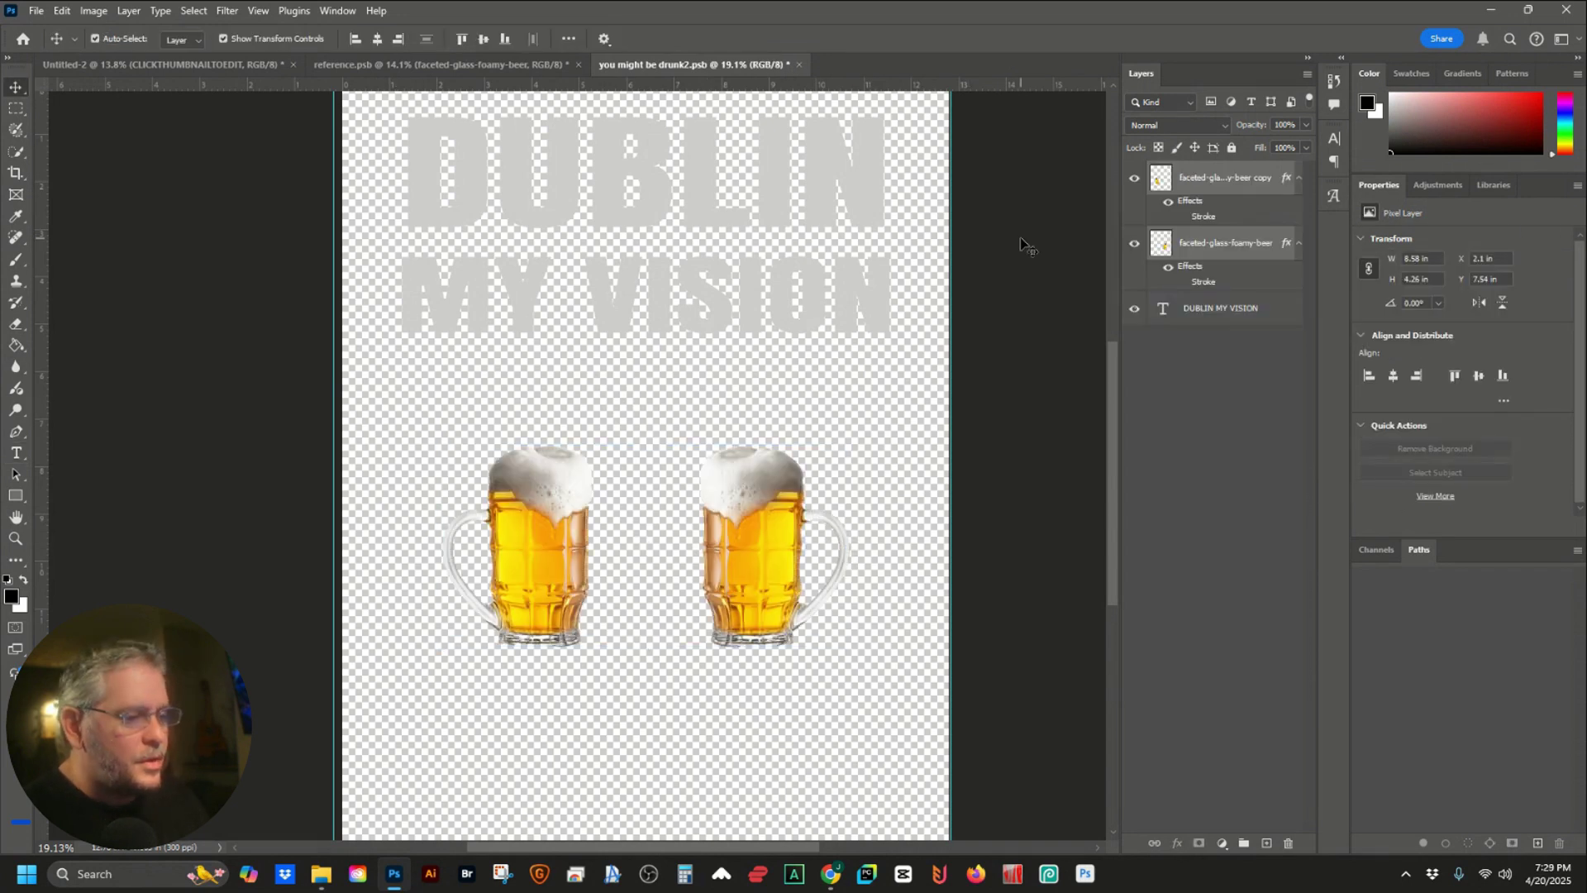
Save the edited smart object and return to the Untitled-2 document
key("ctrl+s")
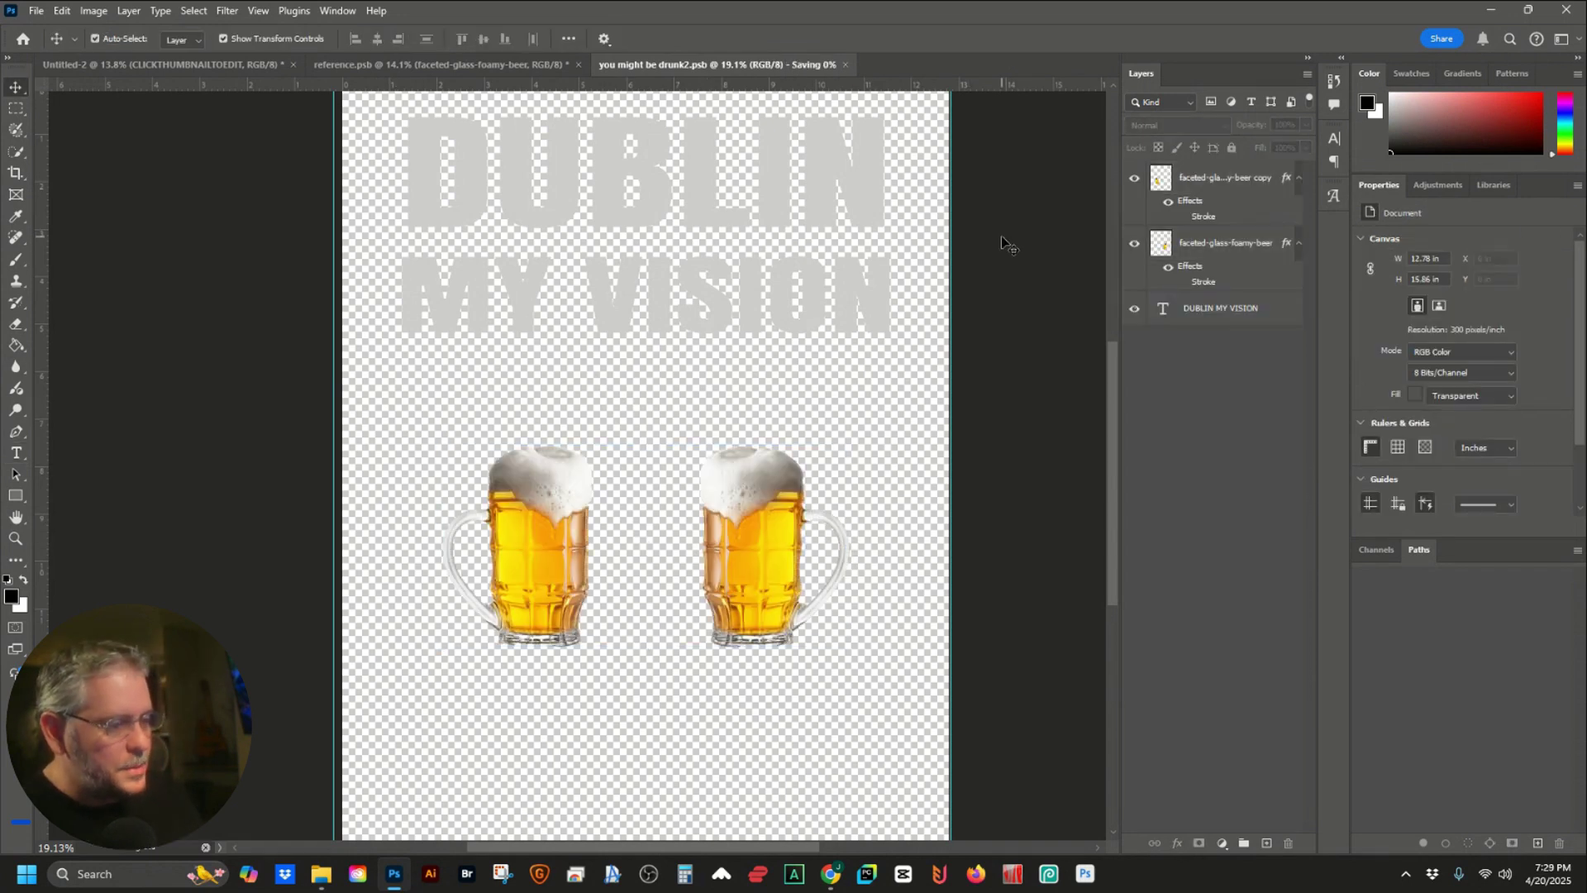
key("ctrl+Tab")
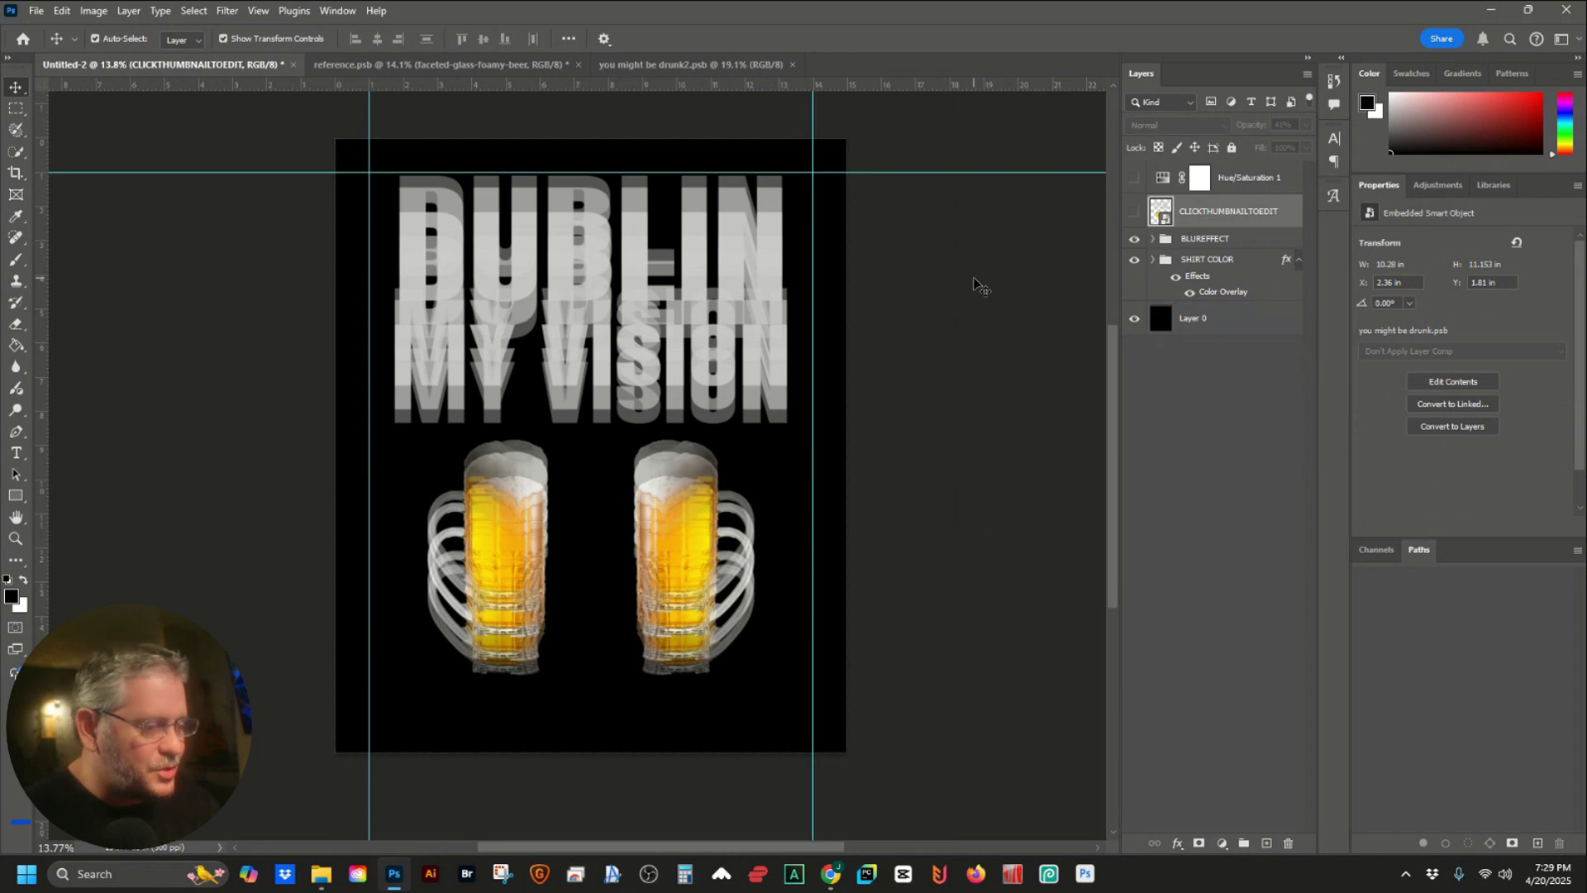
Show the Hue/Saturation 1 adjustment layer and set its Hue to 120 and Lightness to -35
left_click(1136, 183)
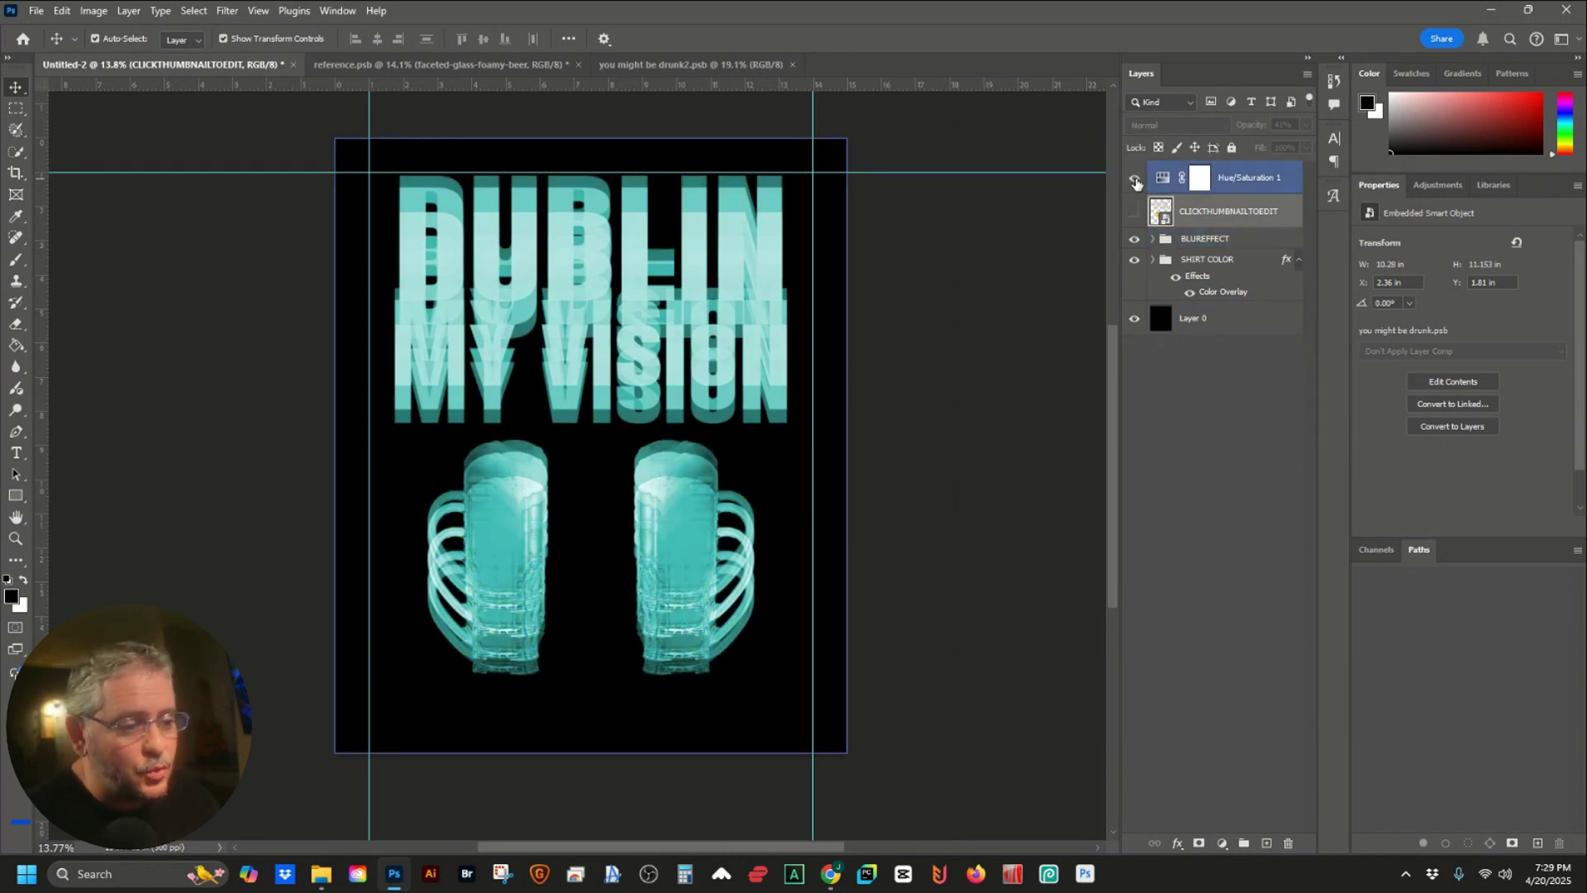
left_click(1163, 179)
left_click_drag(1450, 303, 1429, 303)
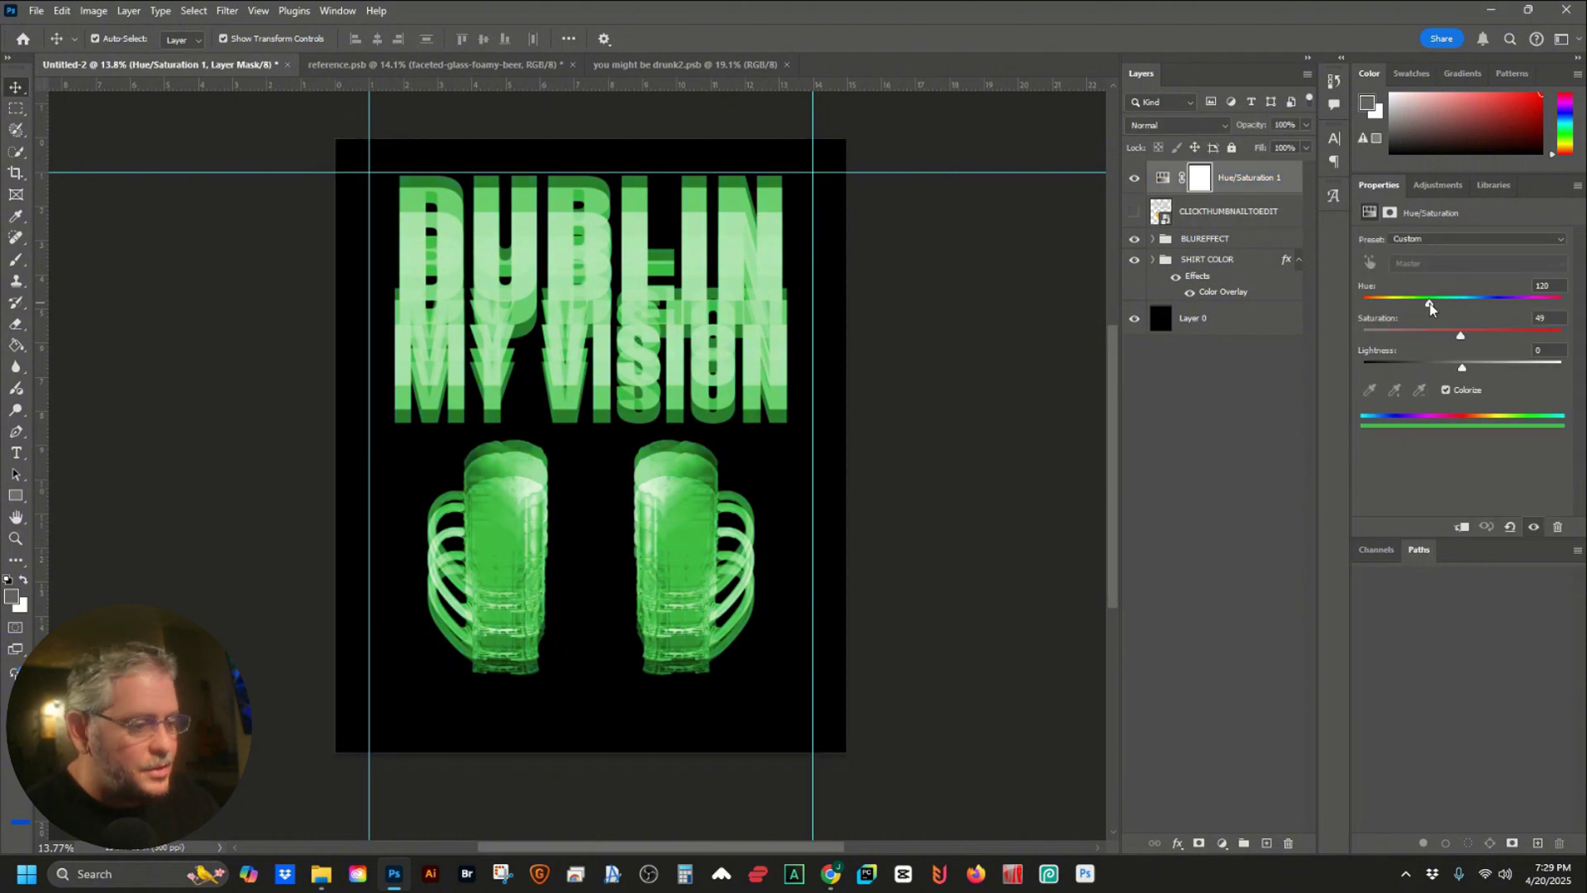
left_click_drag(1461, 368, 1429, 370)
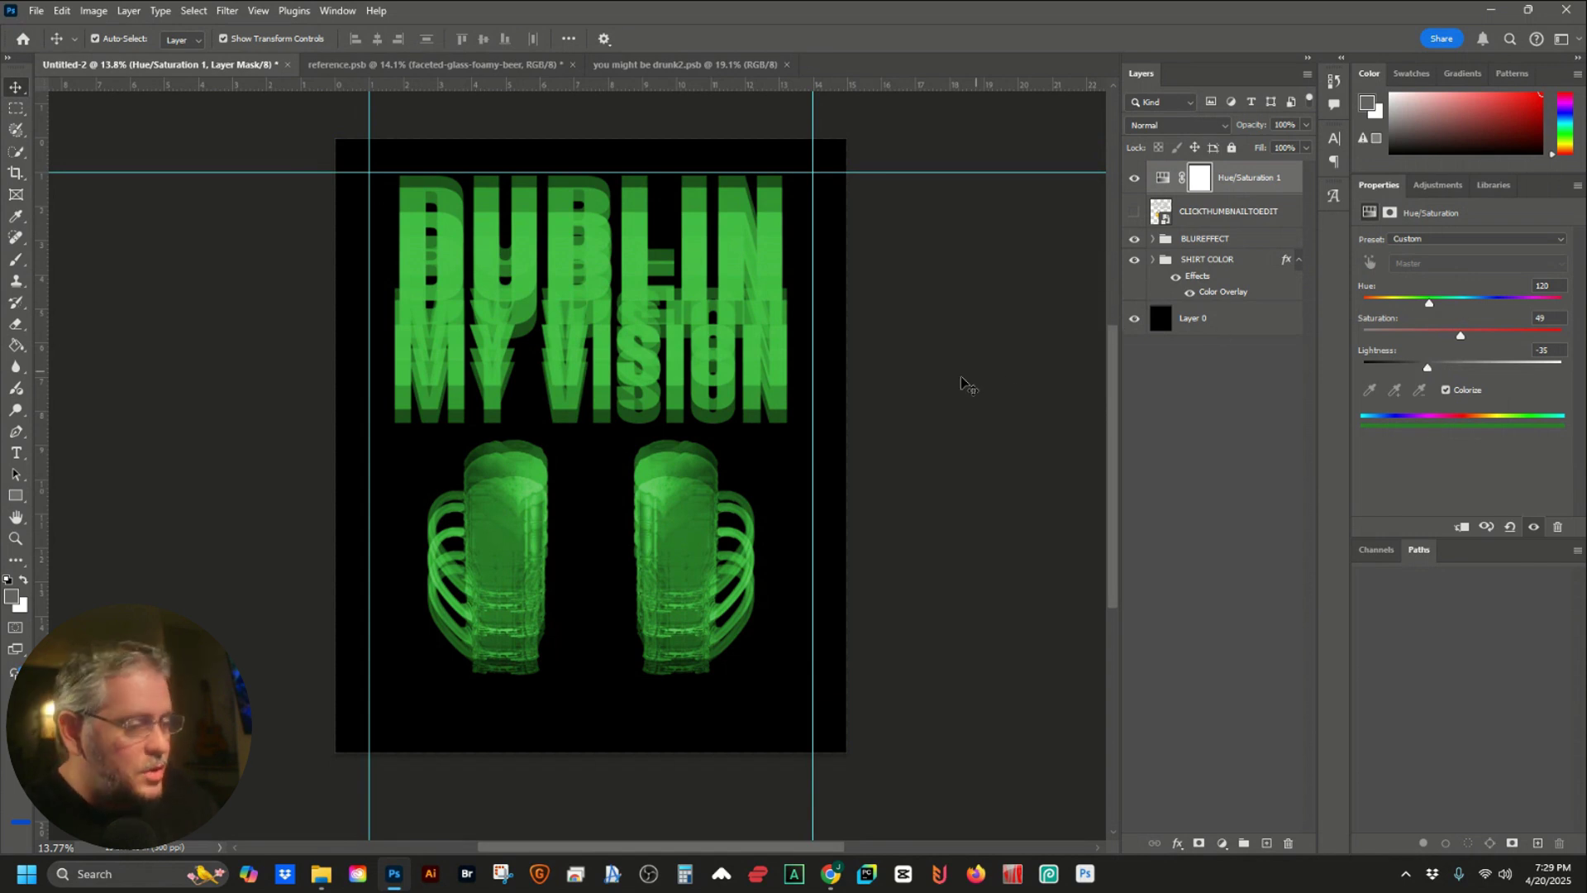
left_click(577, 507)
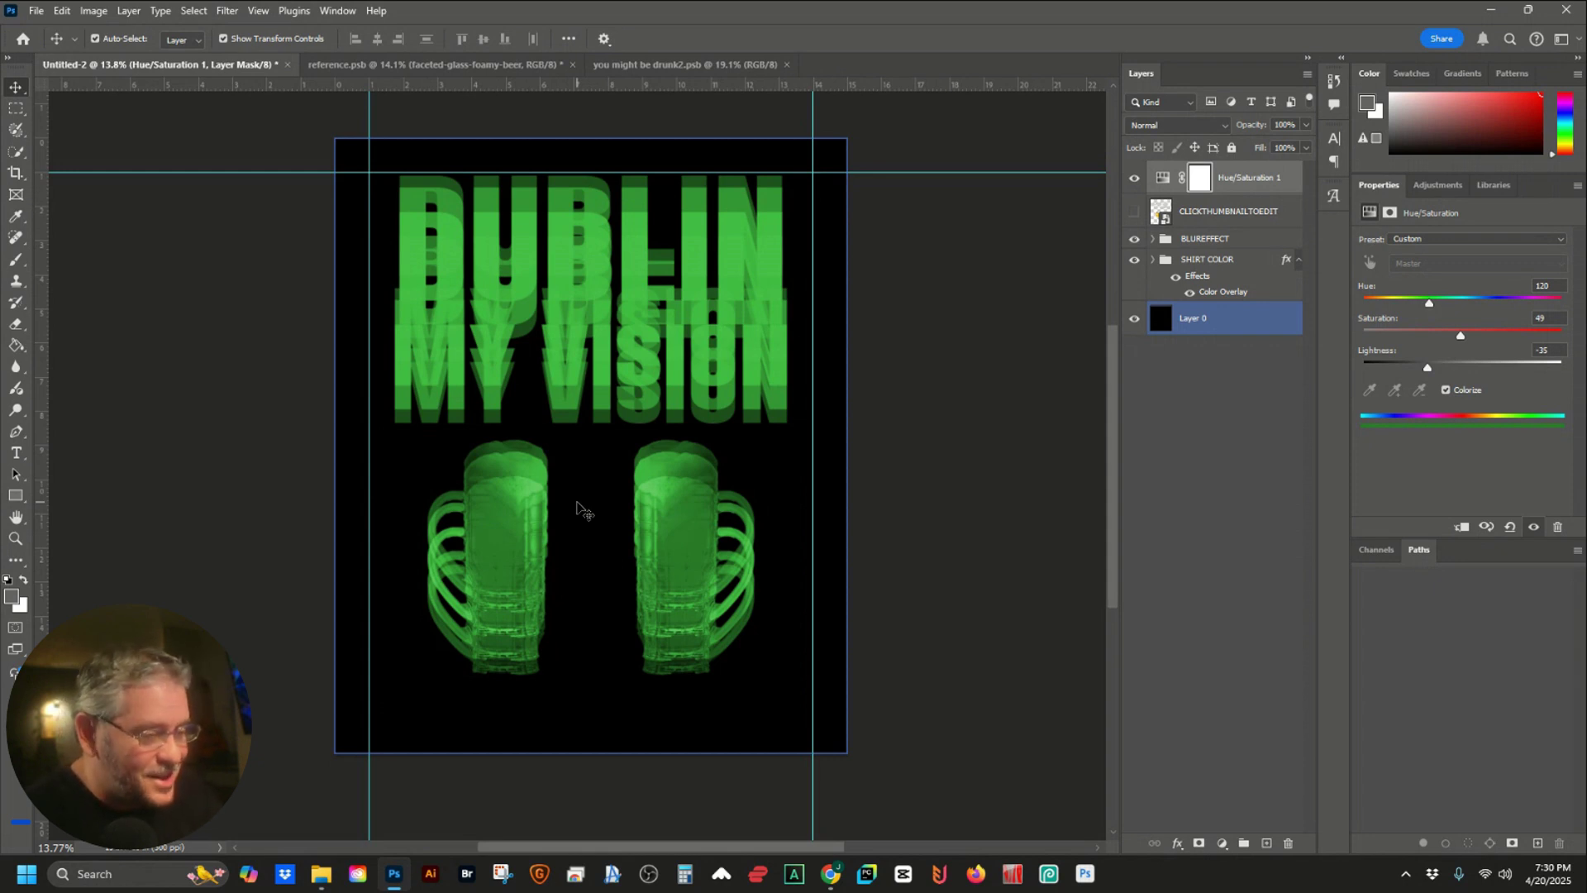
left_click(1072, 388)
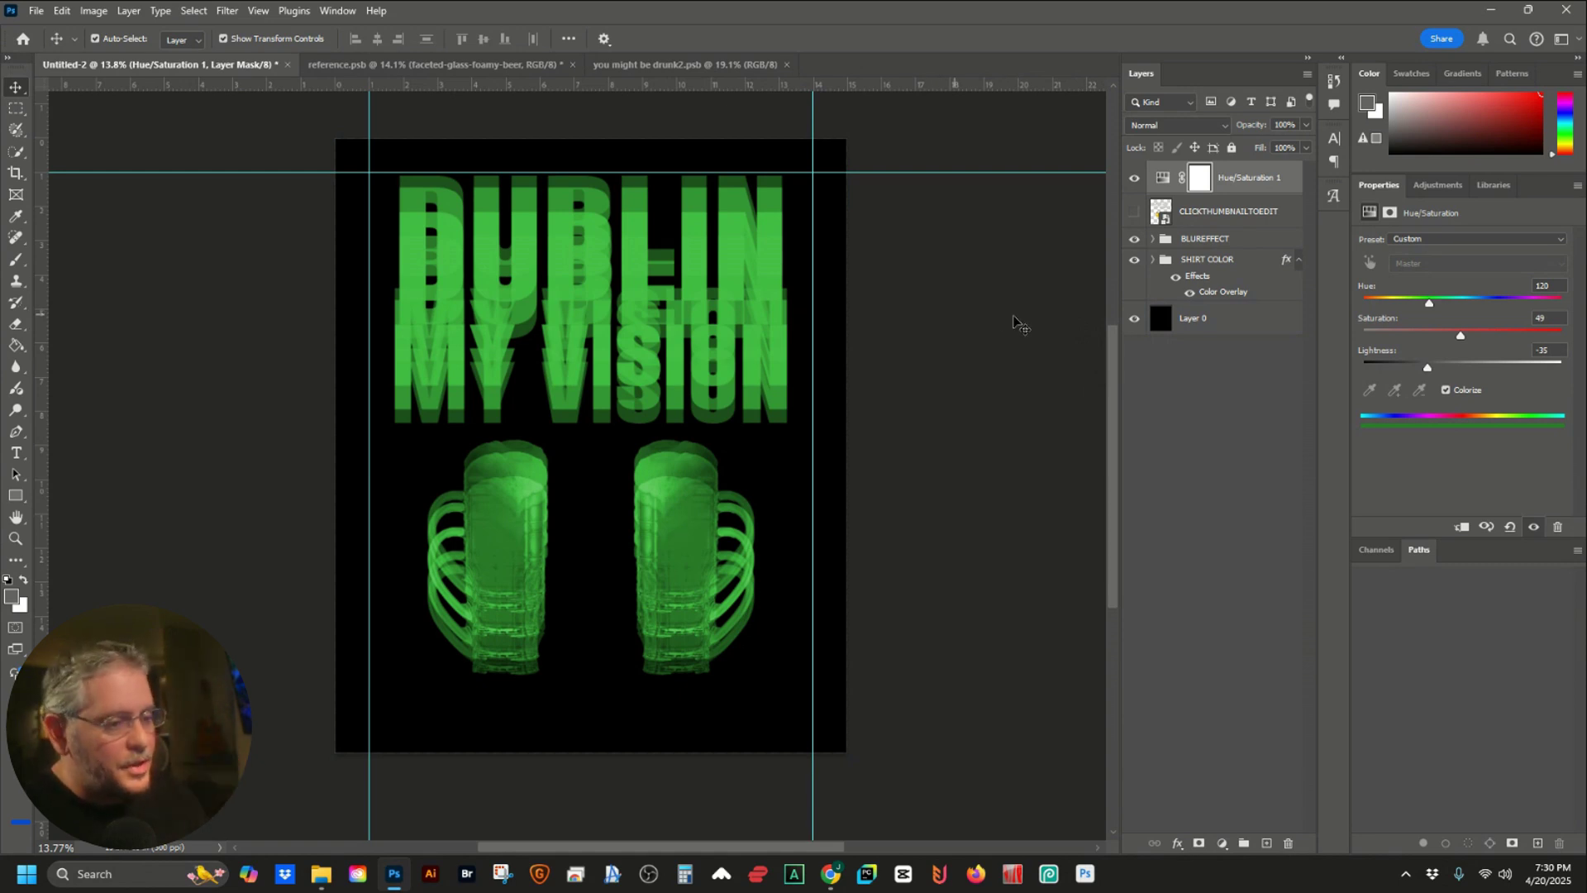
Hide the black background Layer 0
left_click(1136, 330)
left_click(1133, 323)
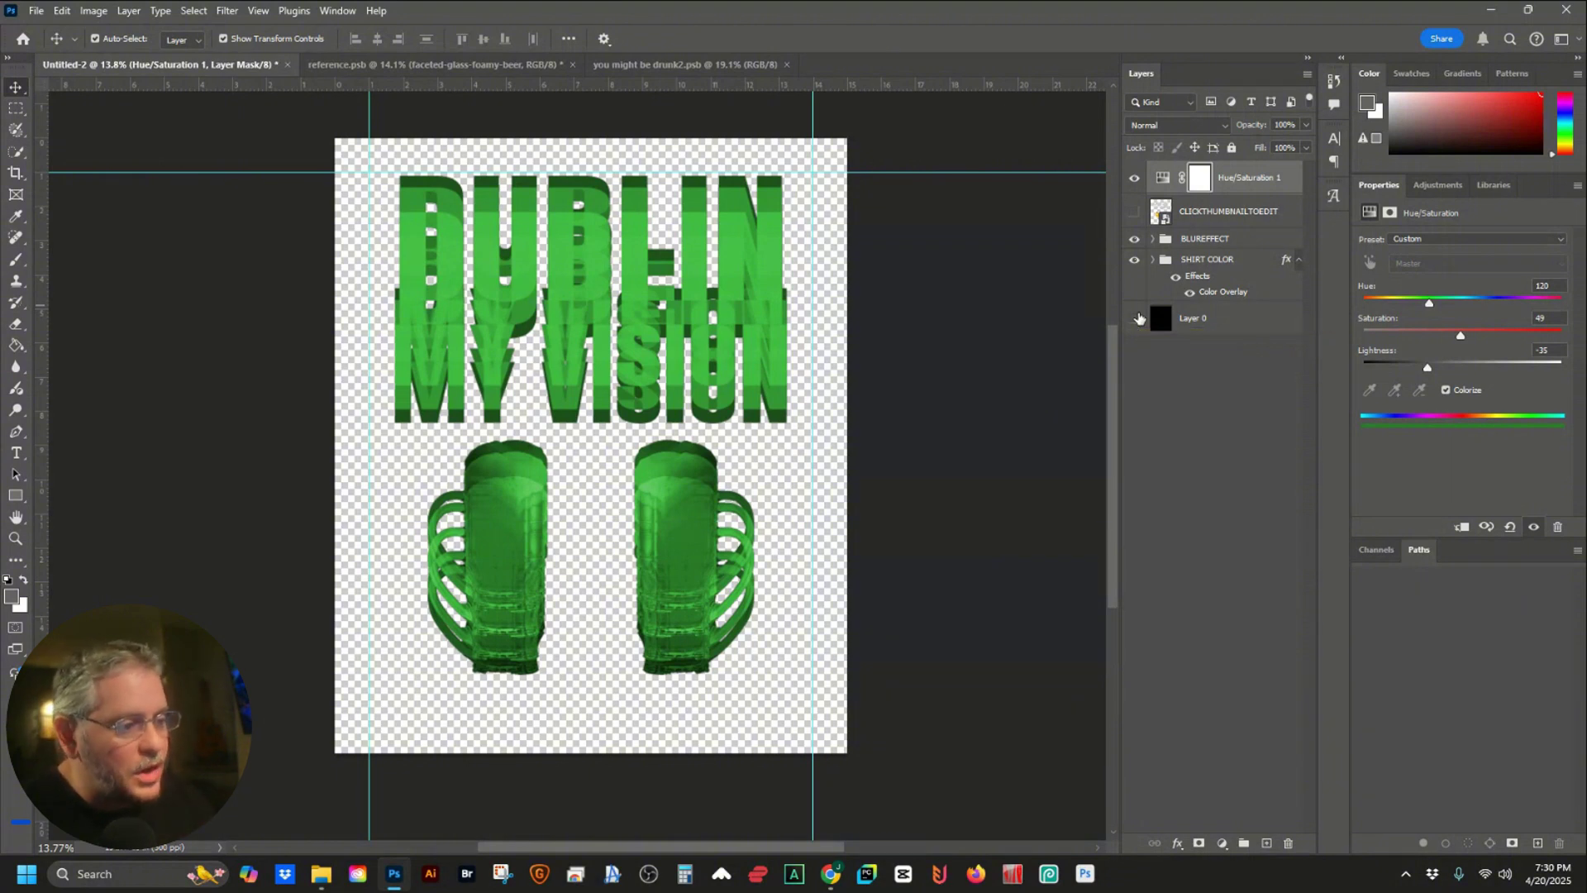
Place the tie-dye image 6456404 in the you might be drunk2.psb document and position it over the canvas
key("ctrl+shift+Tab")
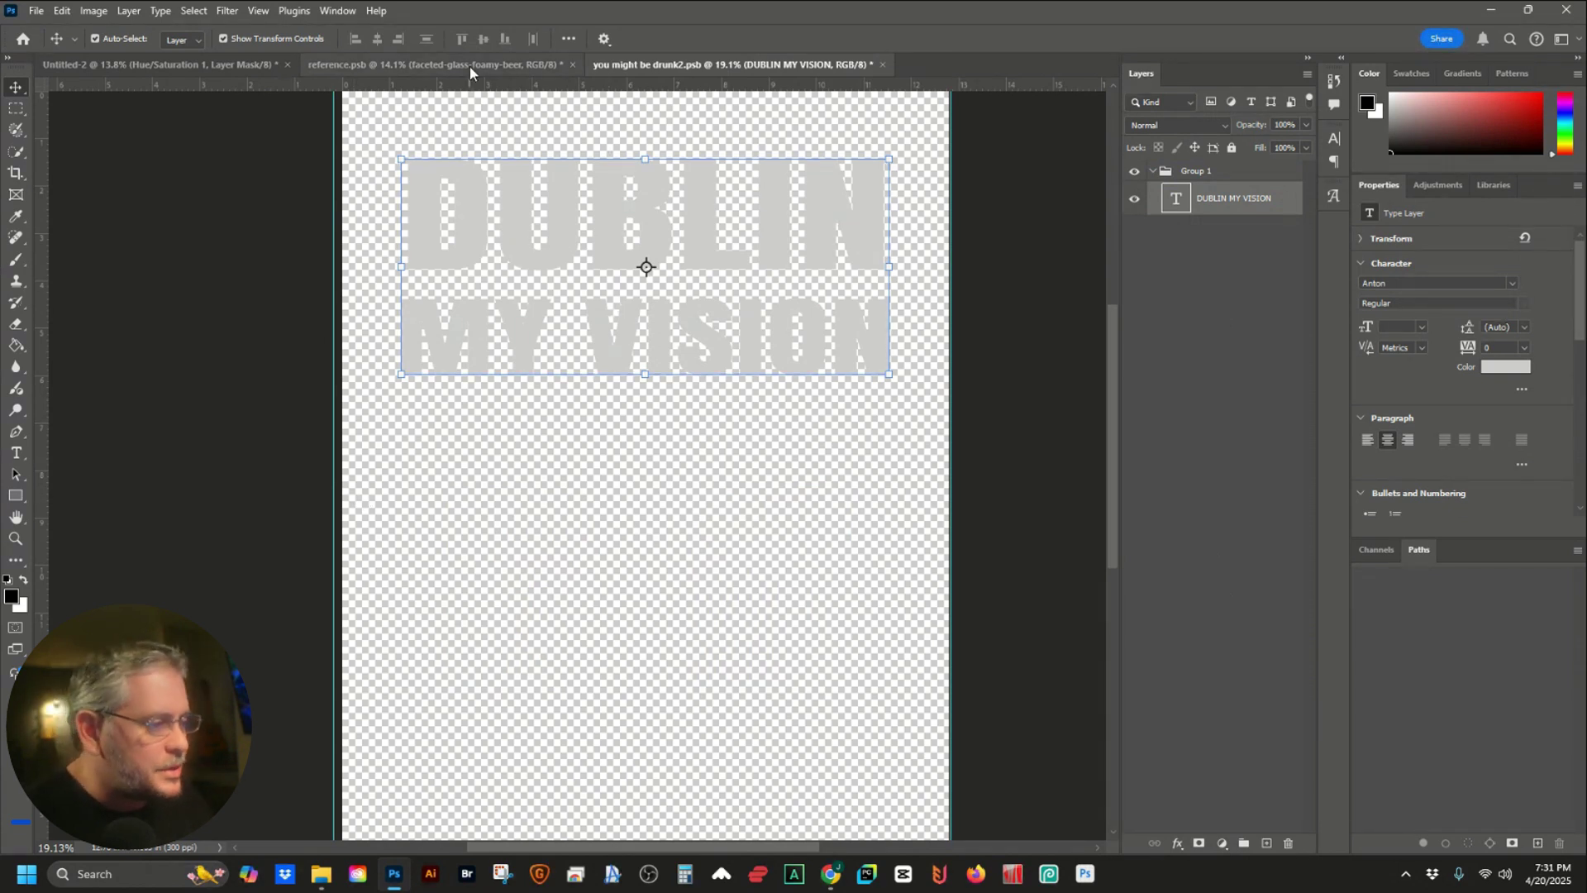
key("ctrl+v")
left_click_drag(658, 404, 659, 375)
scroll(661, 378, "down", 1)
scroll(661, 379, "down", 1)
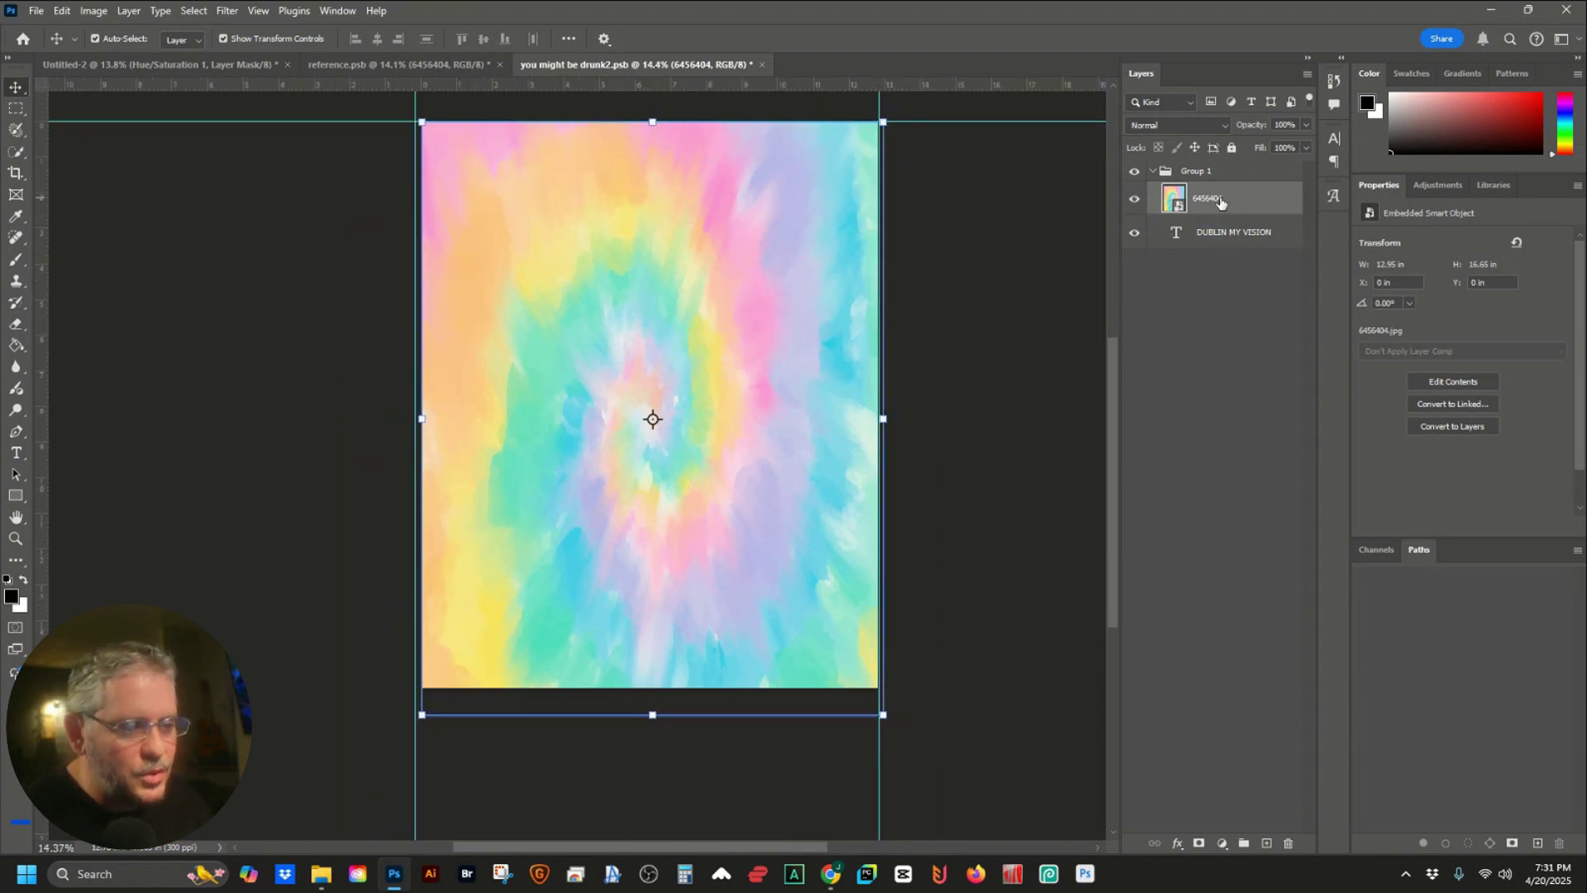
Move the 6456404 image layer above Group 1 and clip it to that group with a clipping mask
left_click_drag(1227, 202, 1234, 162)
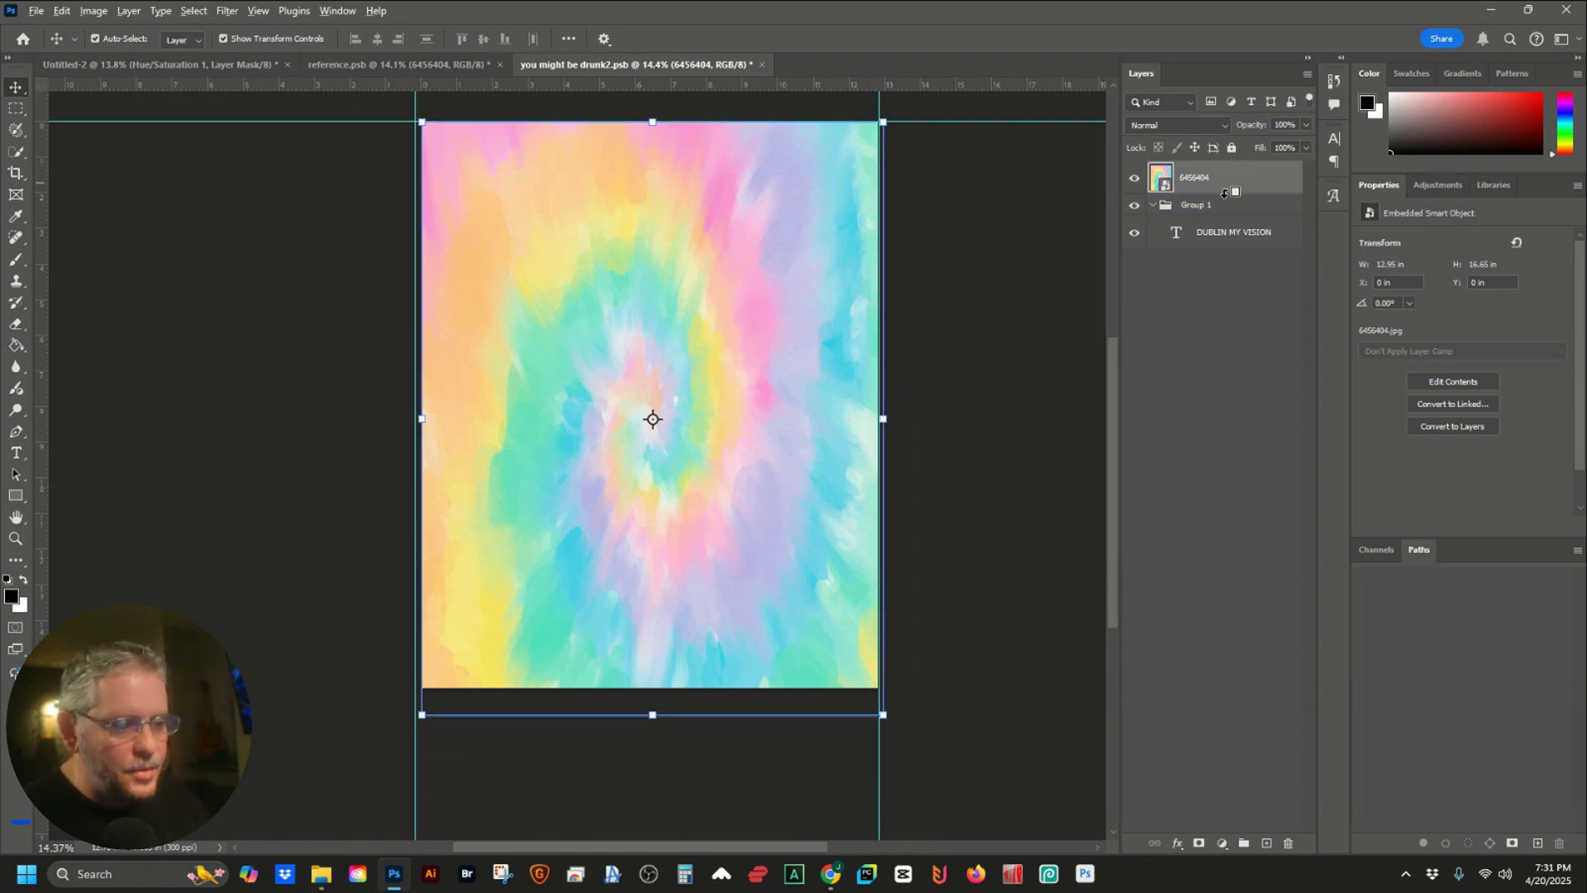
left_click_drag(1221, 199, 1226, 191)
right_click(1229, 188)
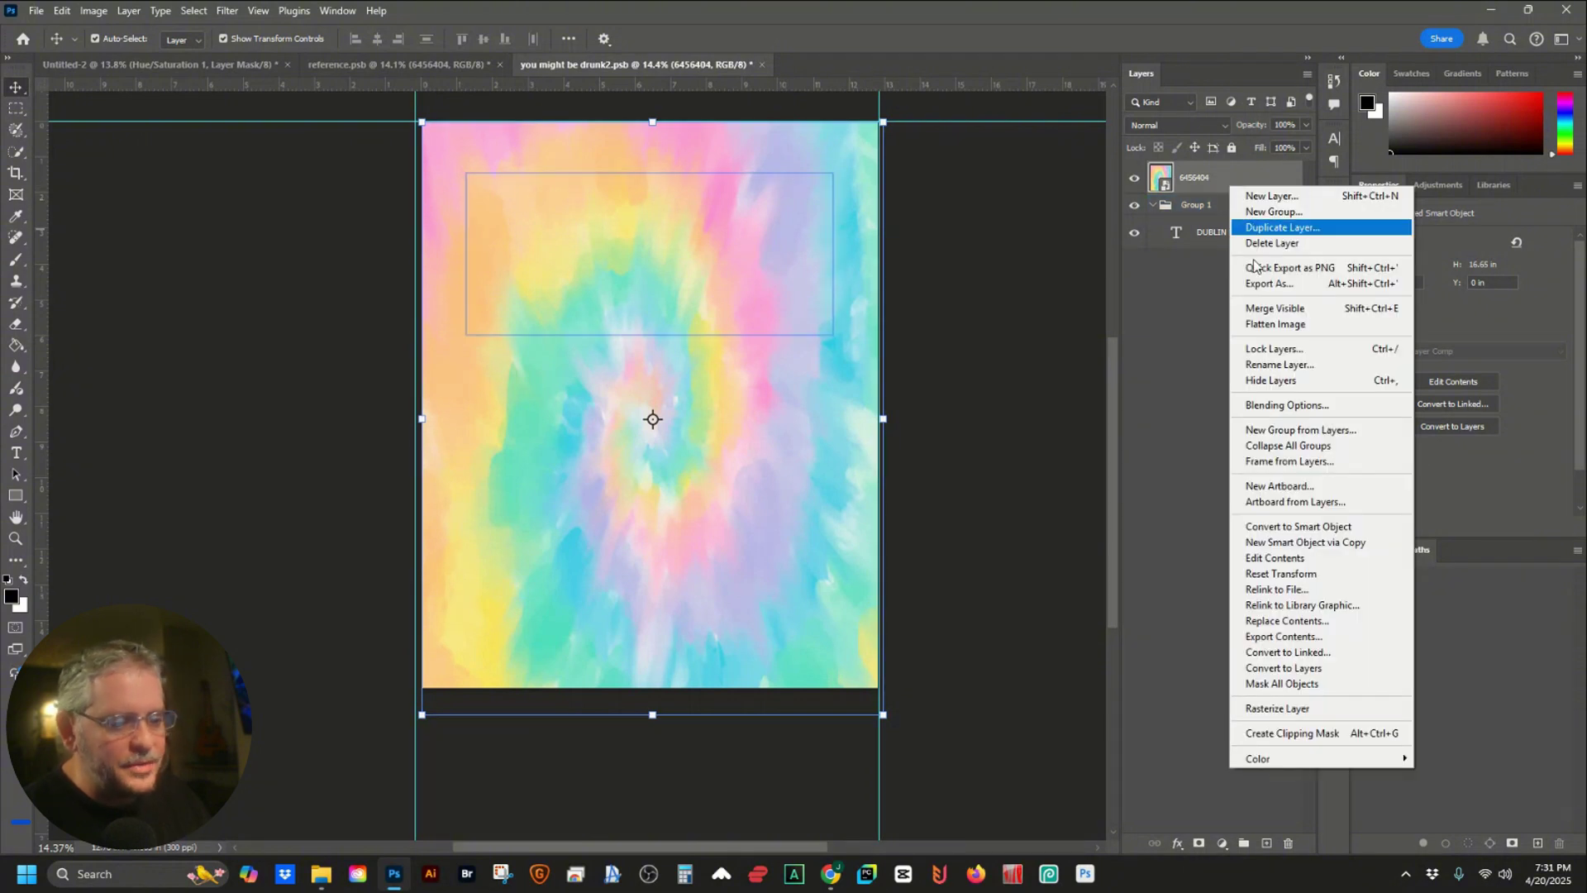
left_click(1316, 735)
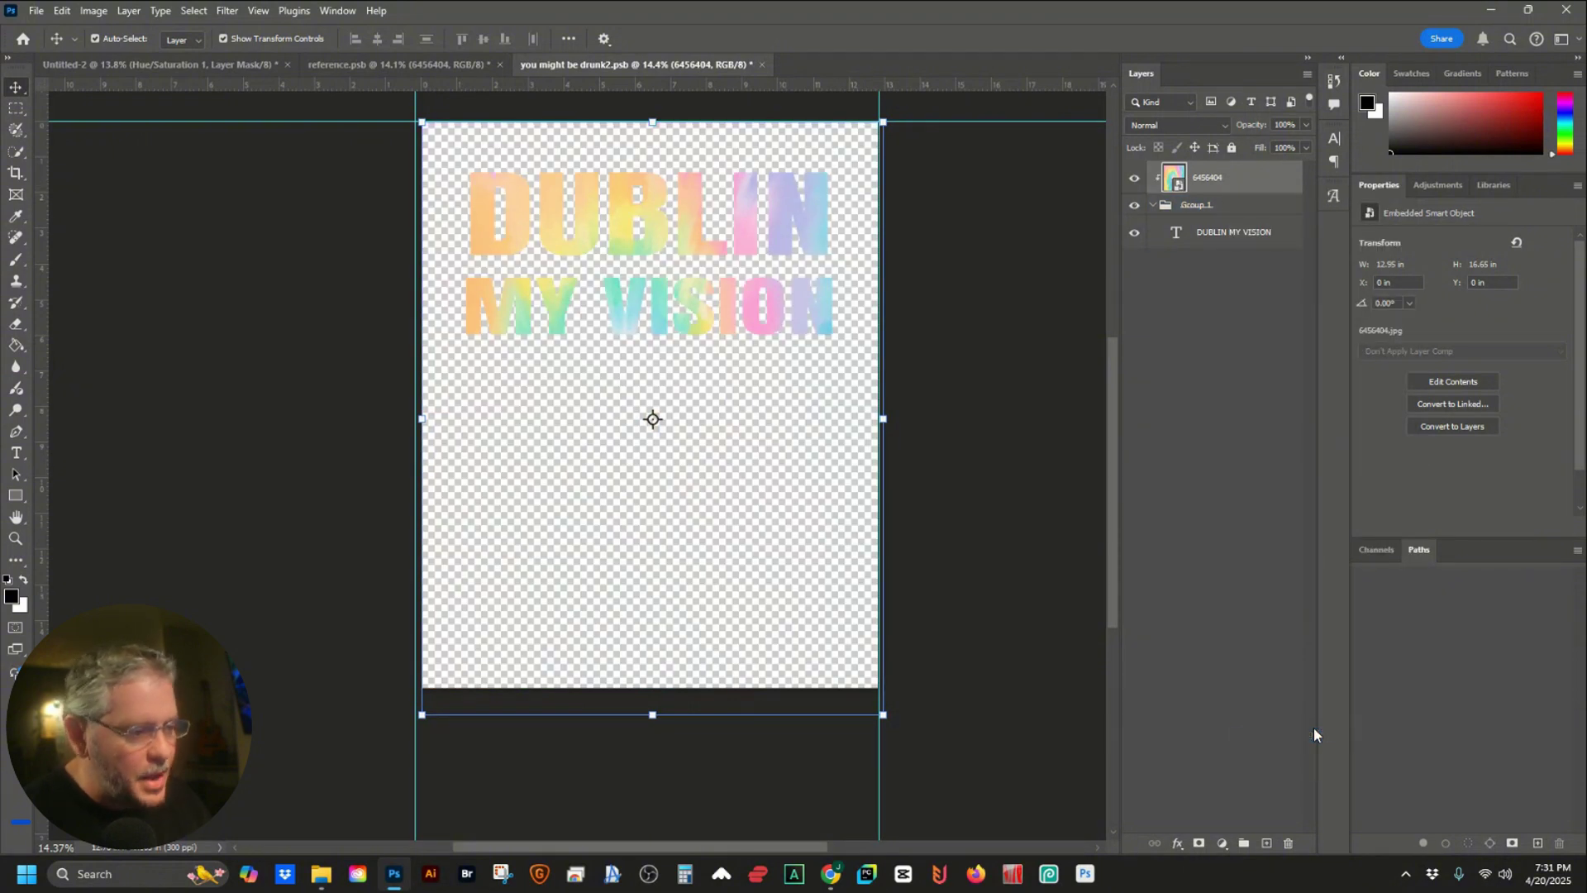
Replace the DUBLIN MY VISION text with BLAME IT ON THE BOOZE, save the document and return to Untitled-2
double_click(626, 232)
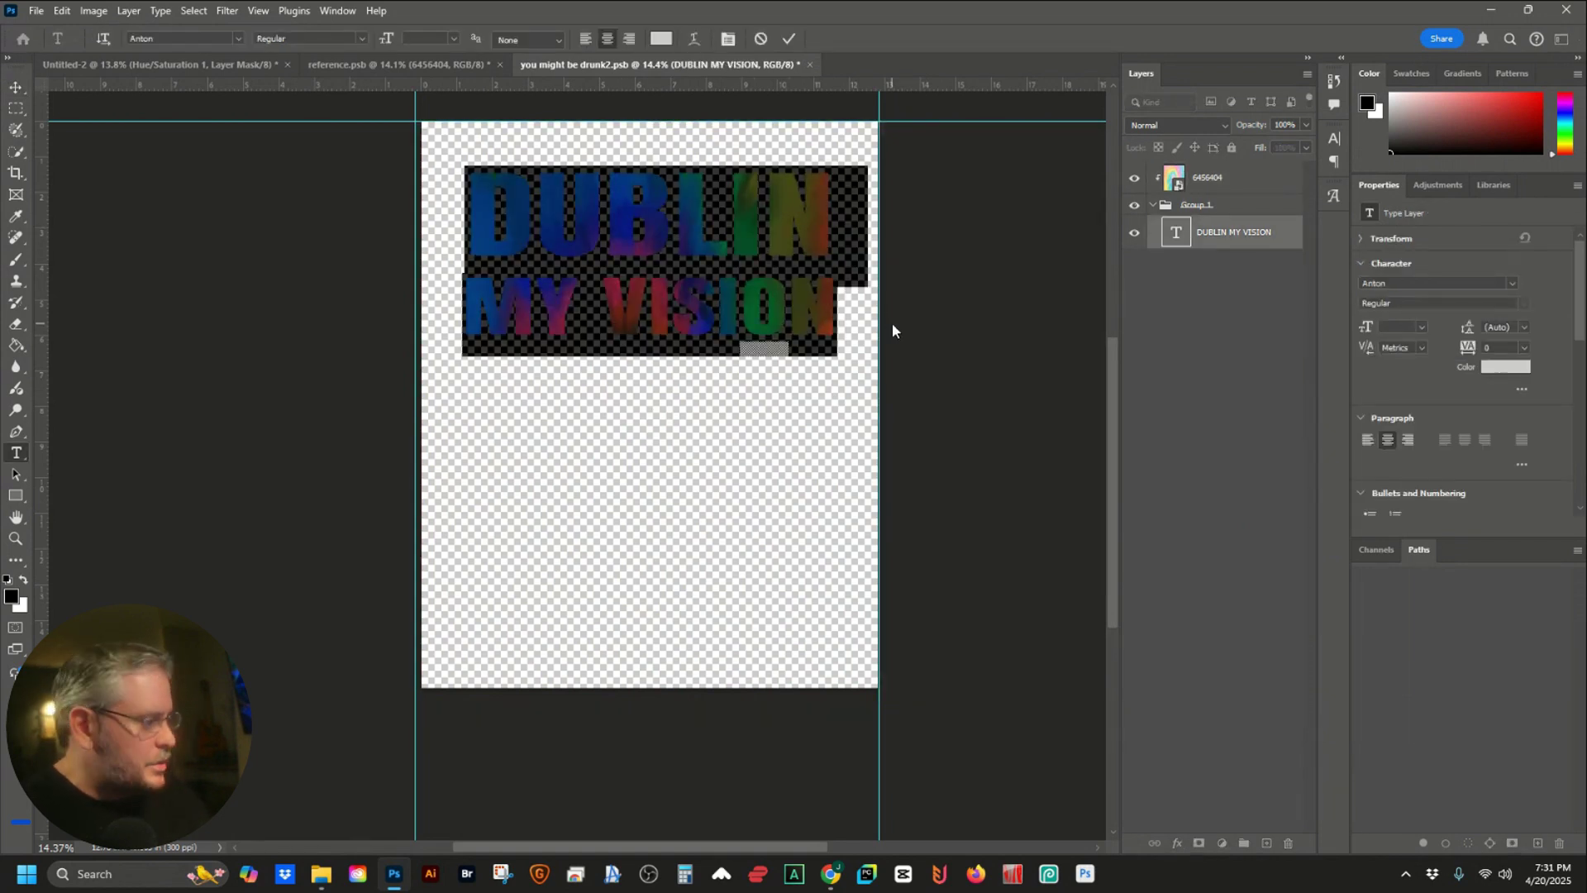
type("BLAME IT O")
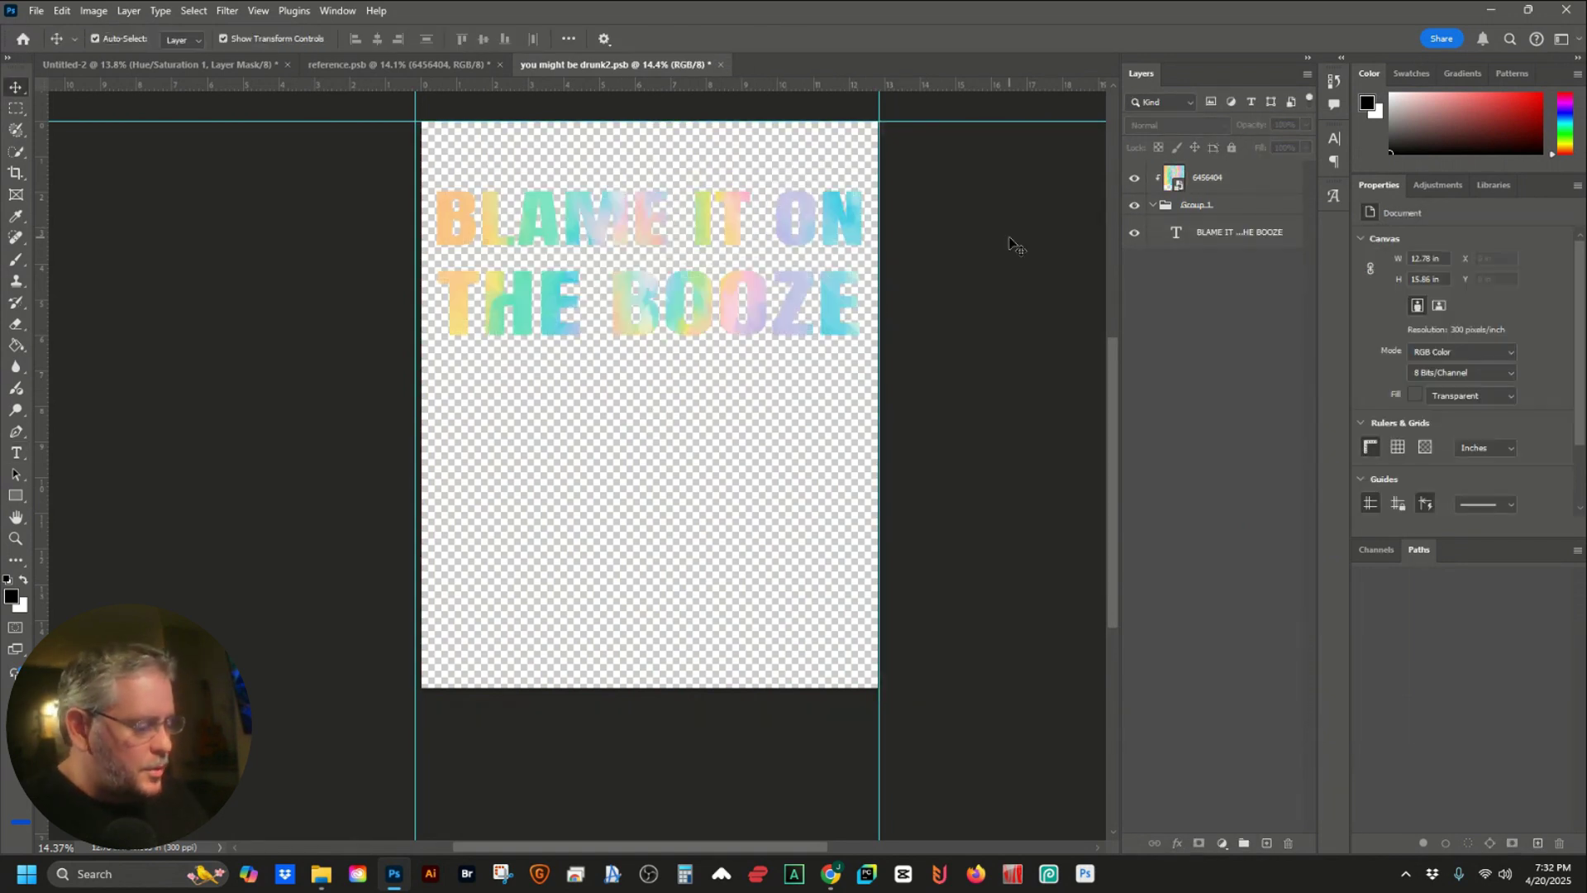
left_click(116, 65)
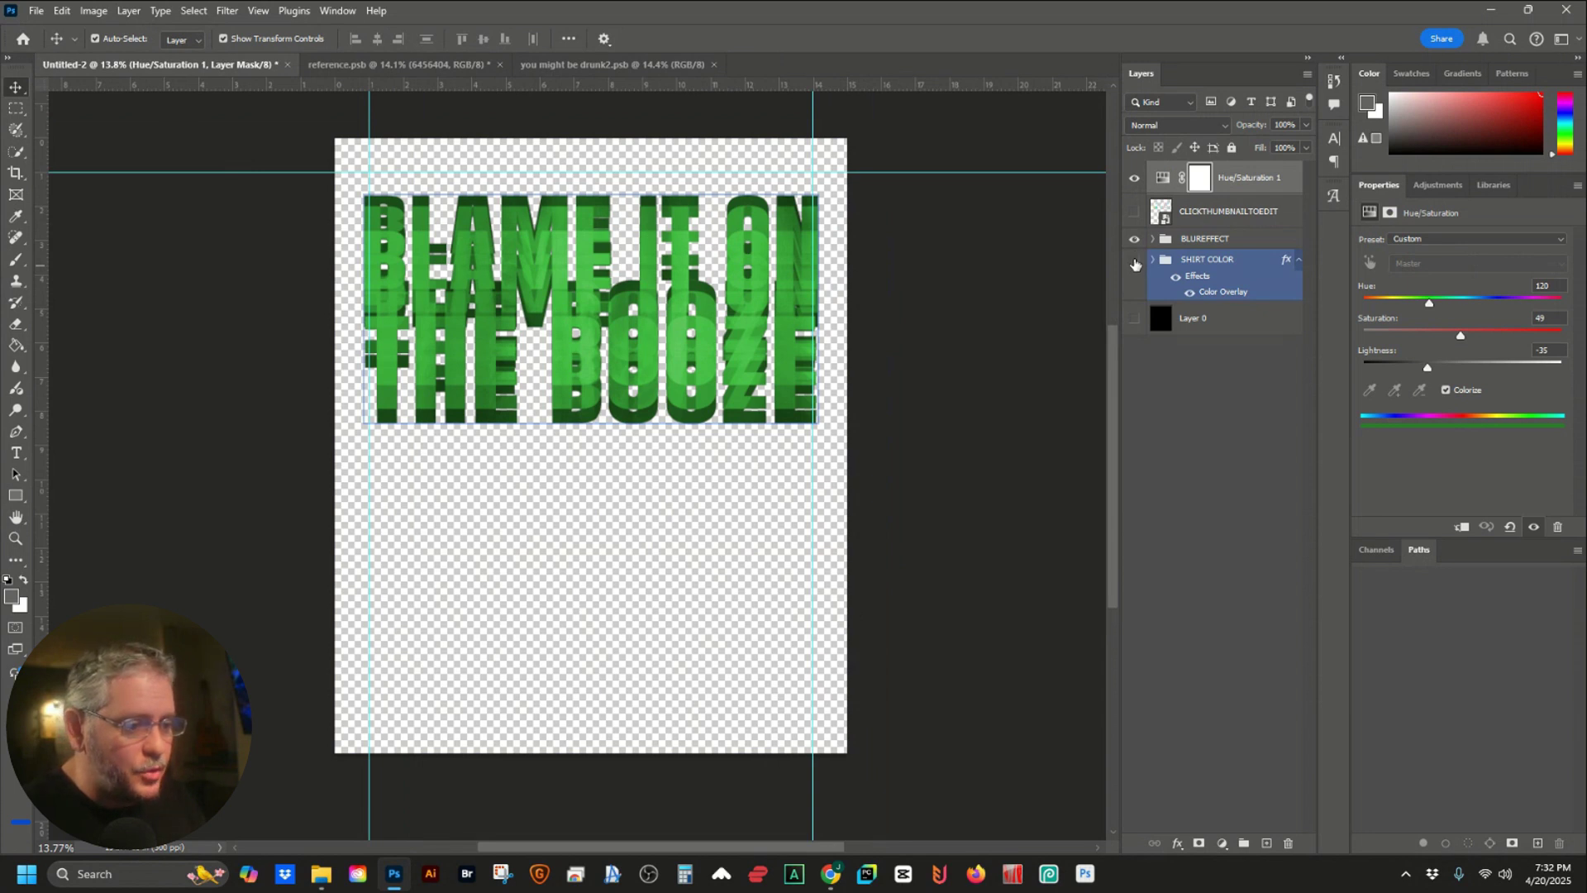
Hide the Hue/Saturation 1 adjustment layer and show the black Layer 0 background
left_click(1134, 260)
left_click(1134, 260)
left_click(1134, 177)
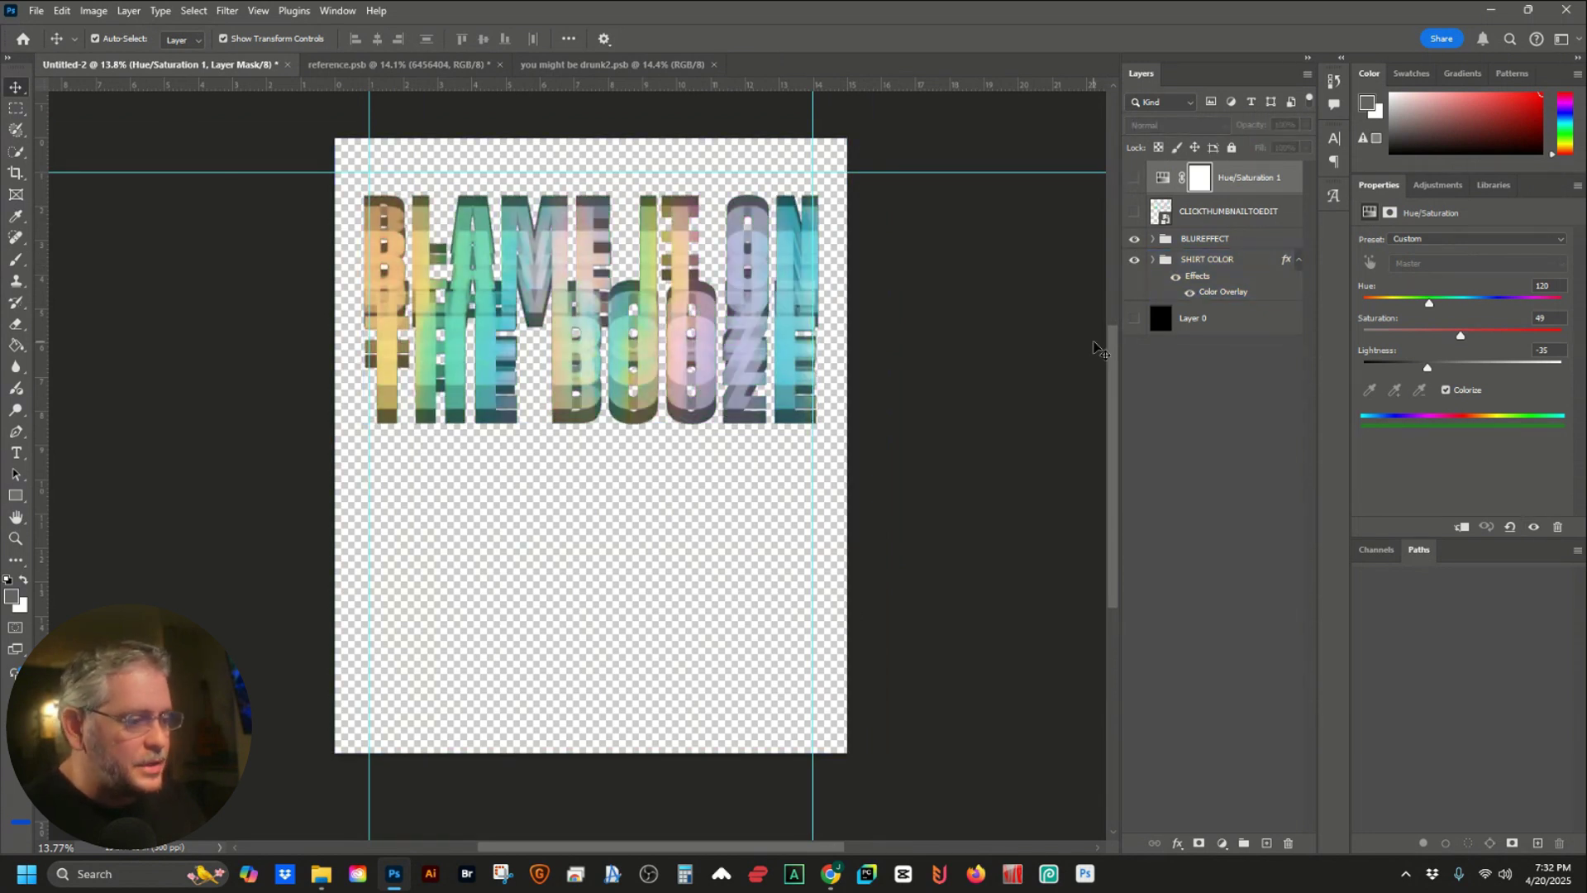
left_click(1139, 318)
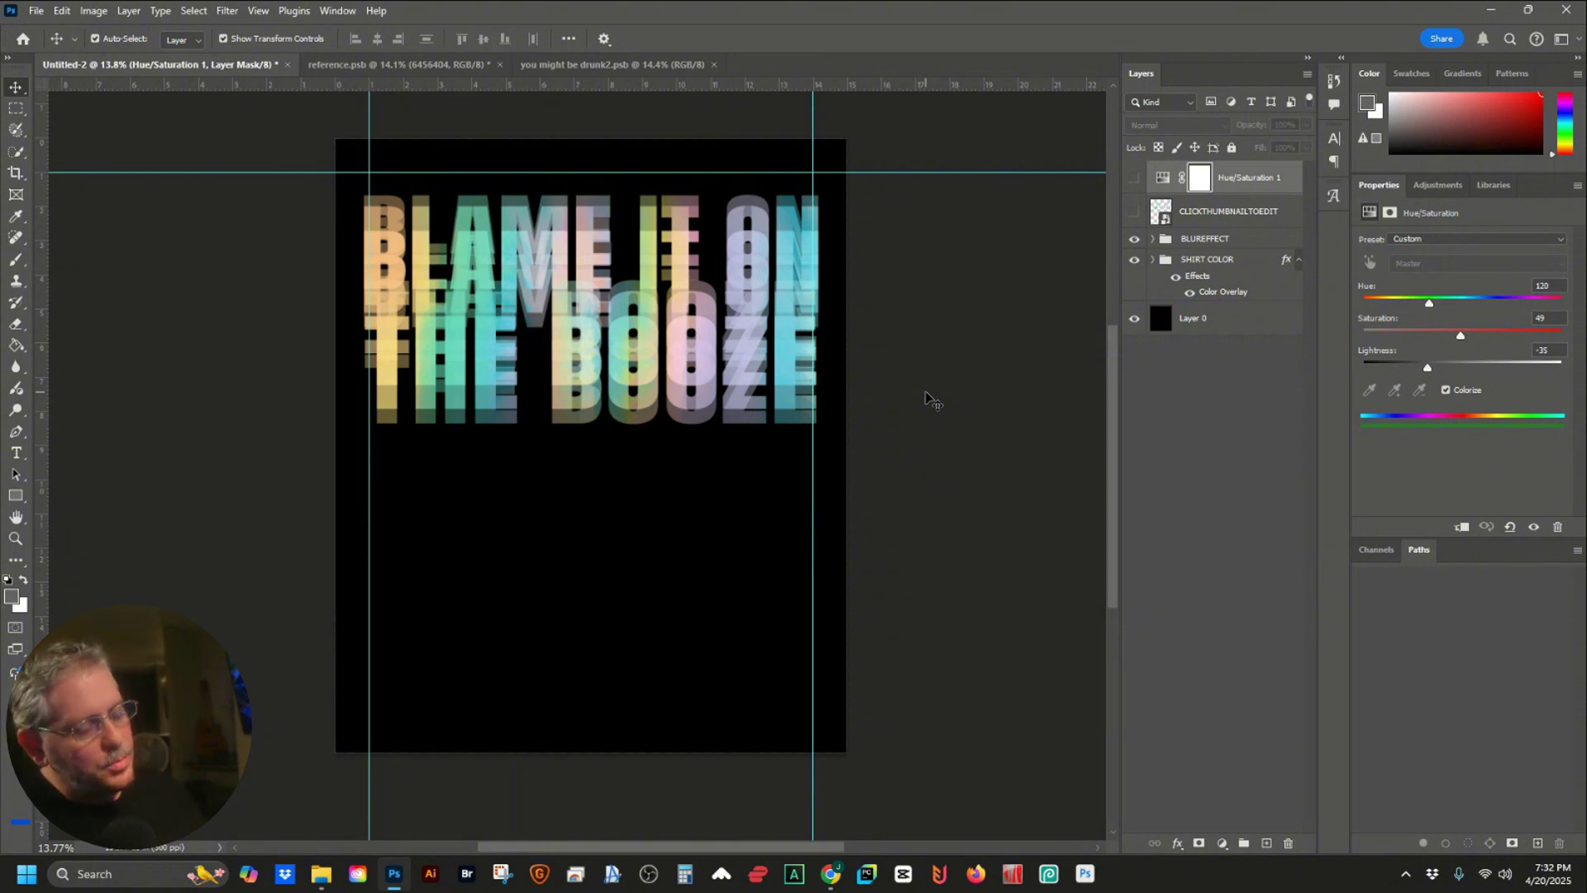
left_click(839, 318)
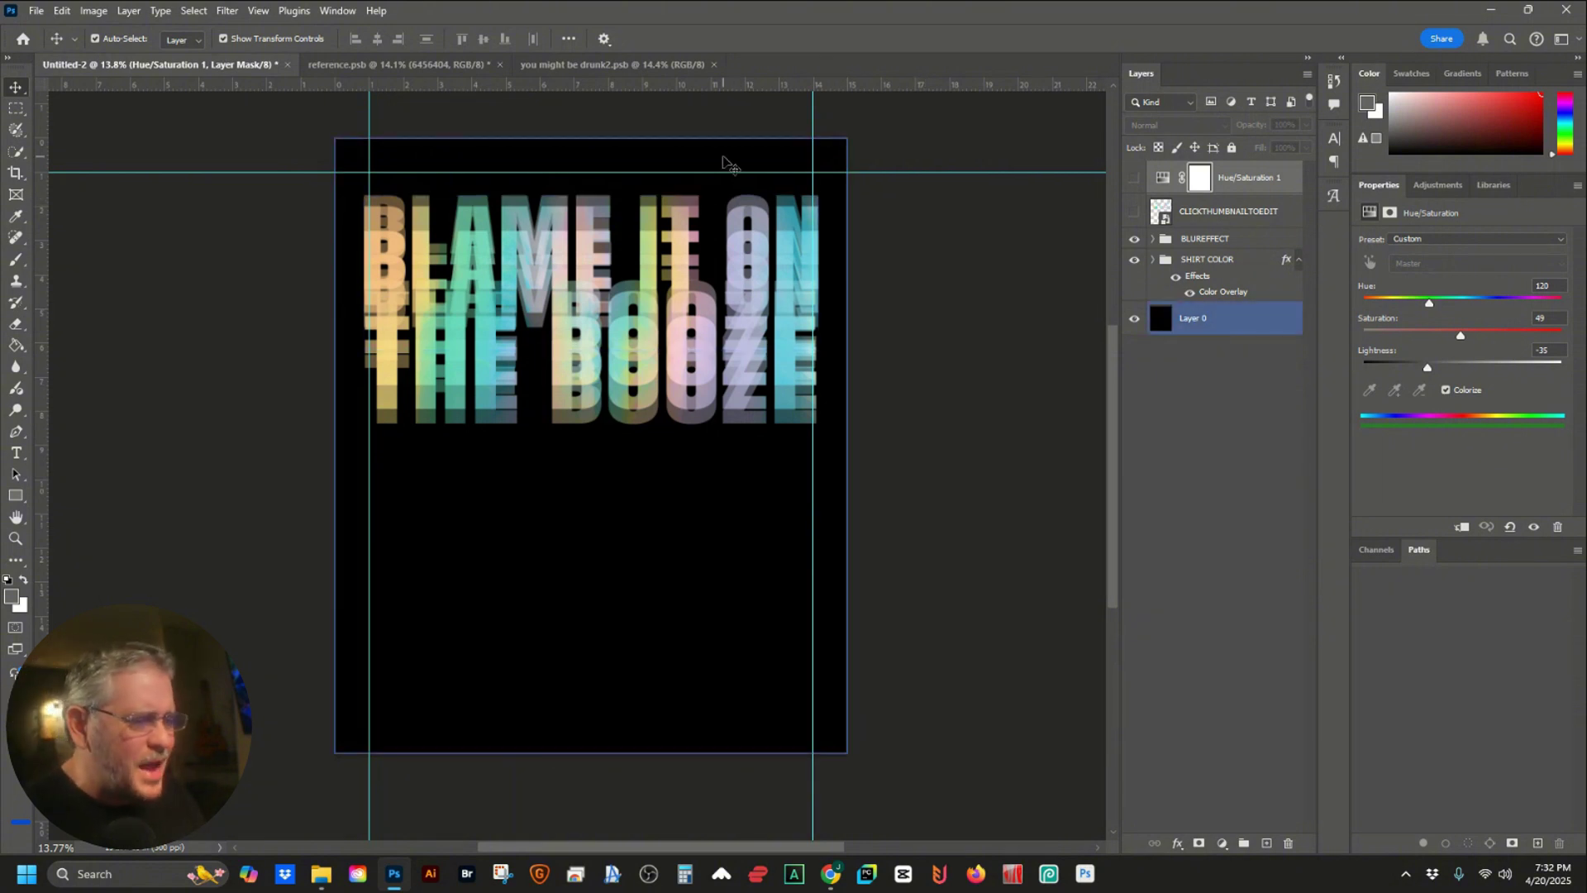
Duplicate the BLAME IT ON THE BOOZE text layer inside Group 1 of you might be drunk2.psb
left_click(643, 65)
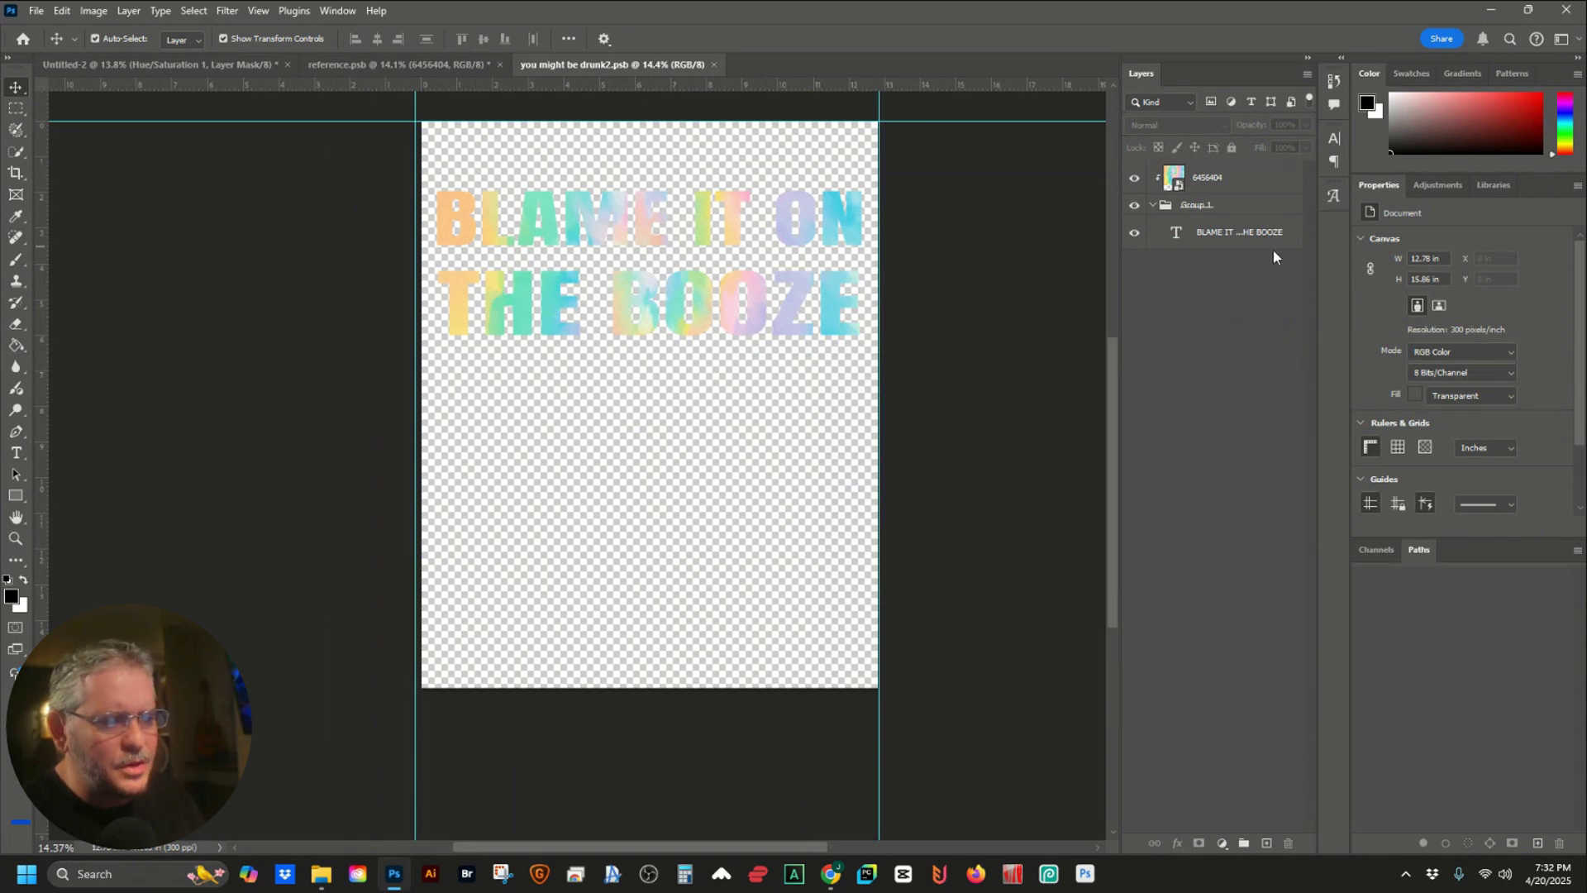
left_click(1246, 243)
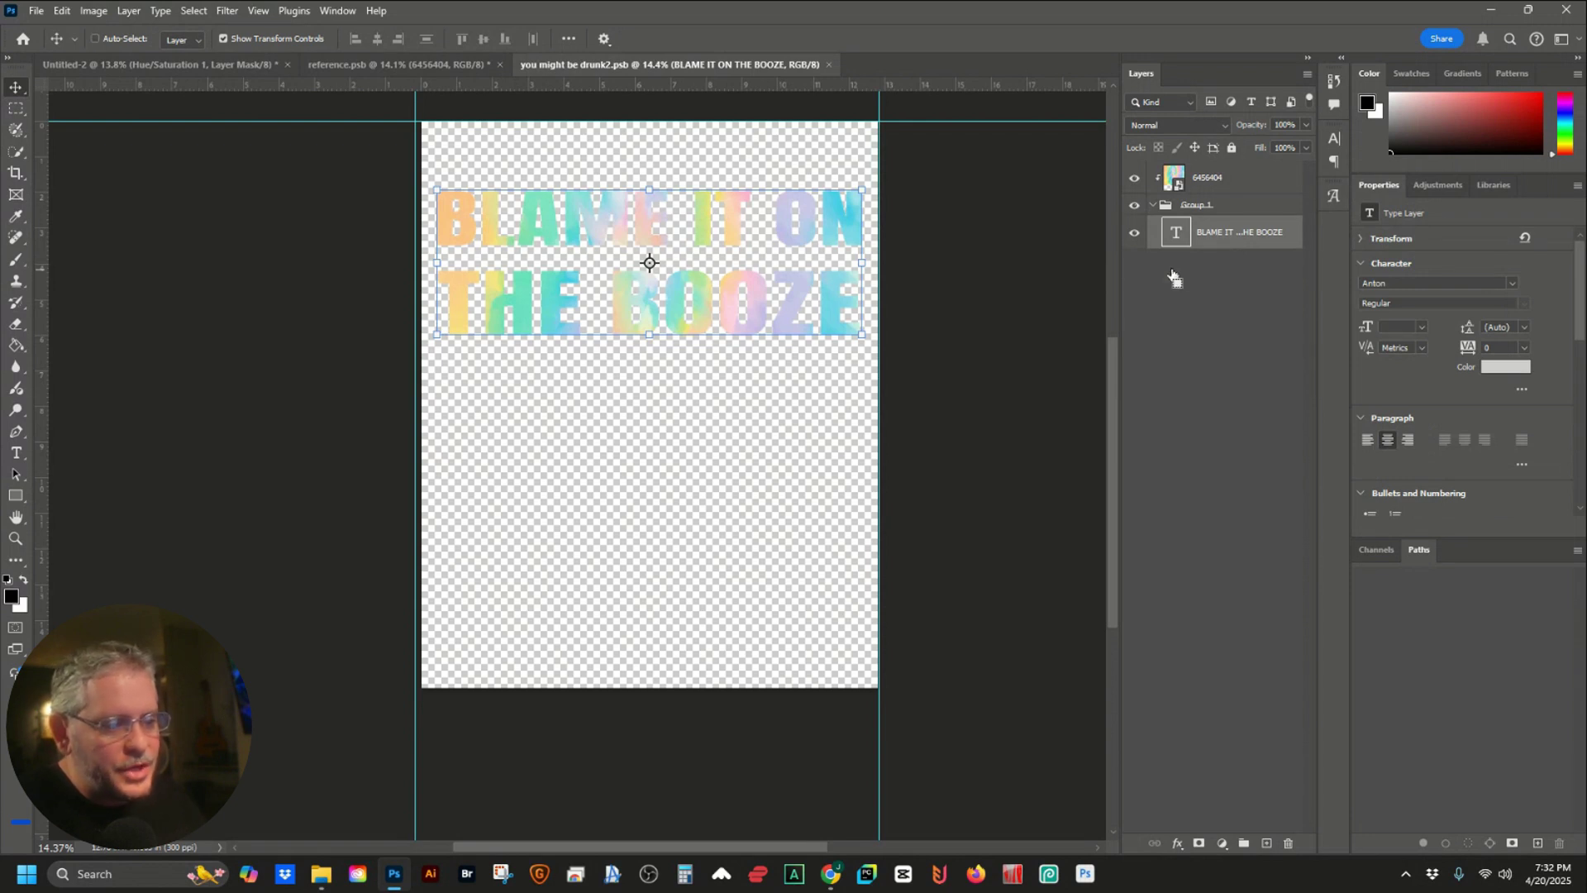
key("ctrl+j")
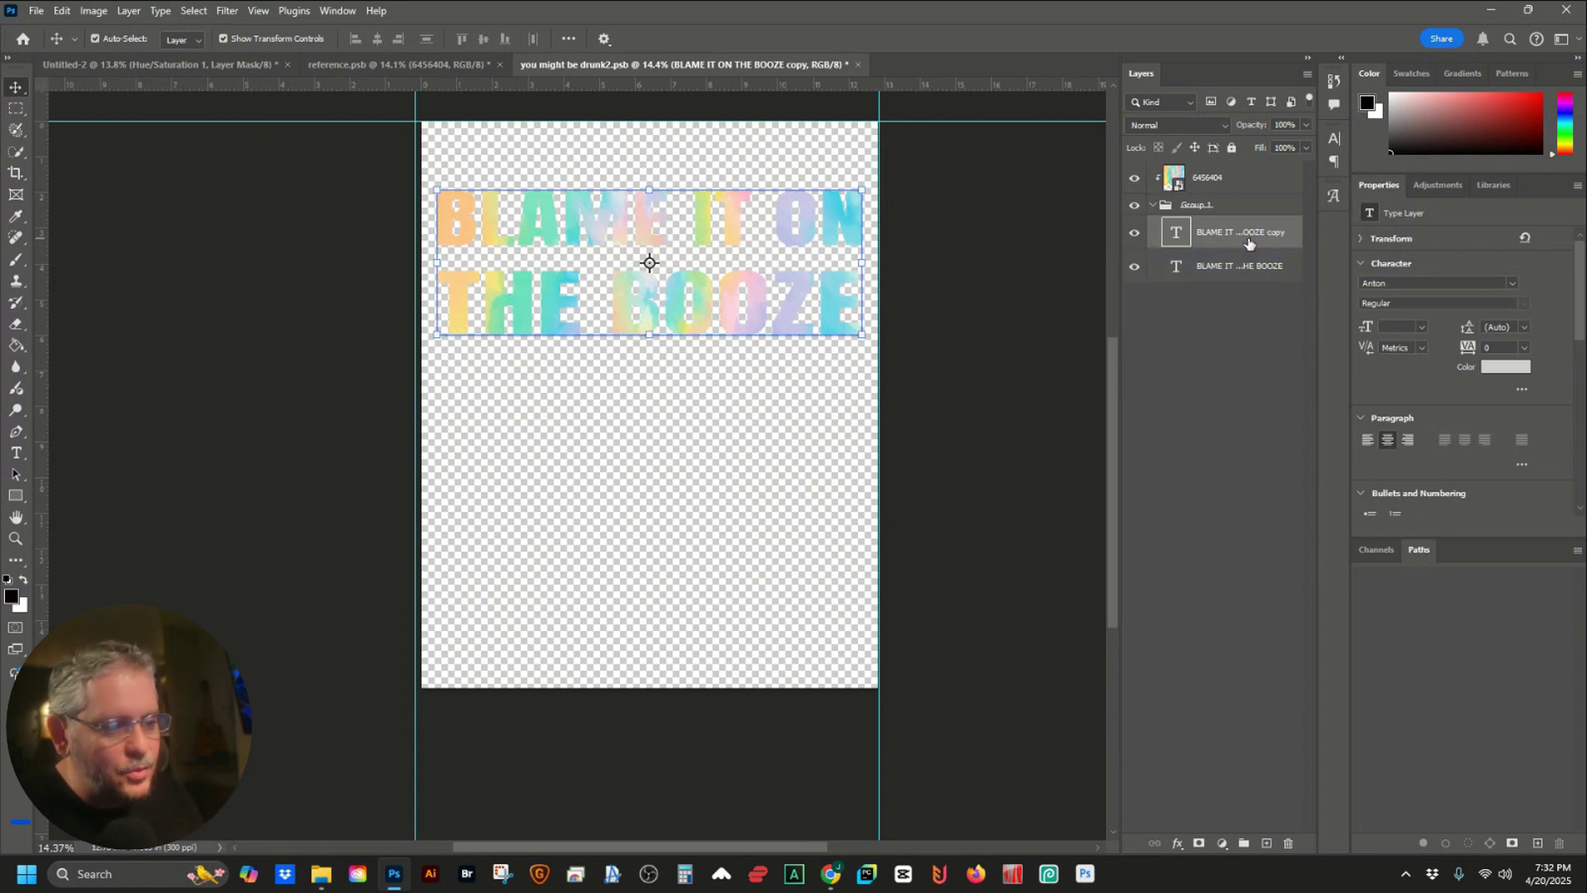
left_click(1135, 273)
left_click(1134, 235)
left_click(1134, 267)
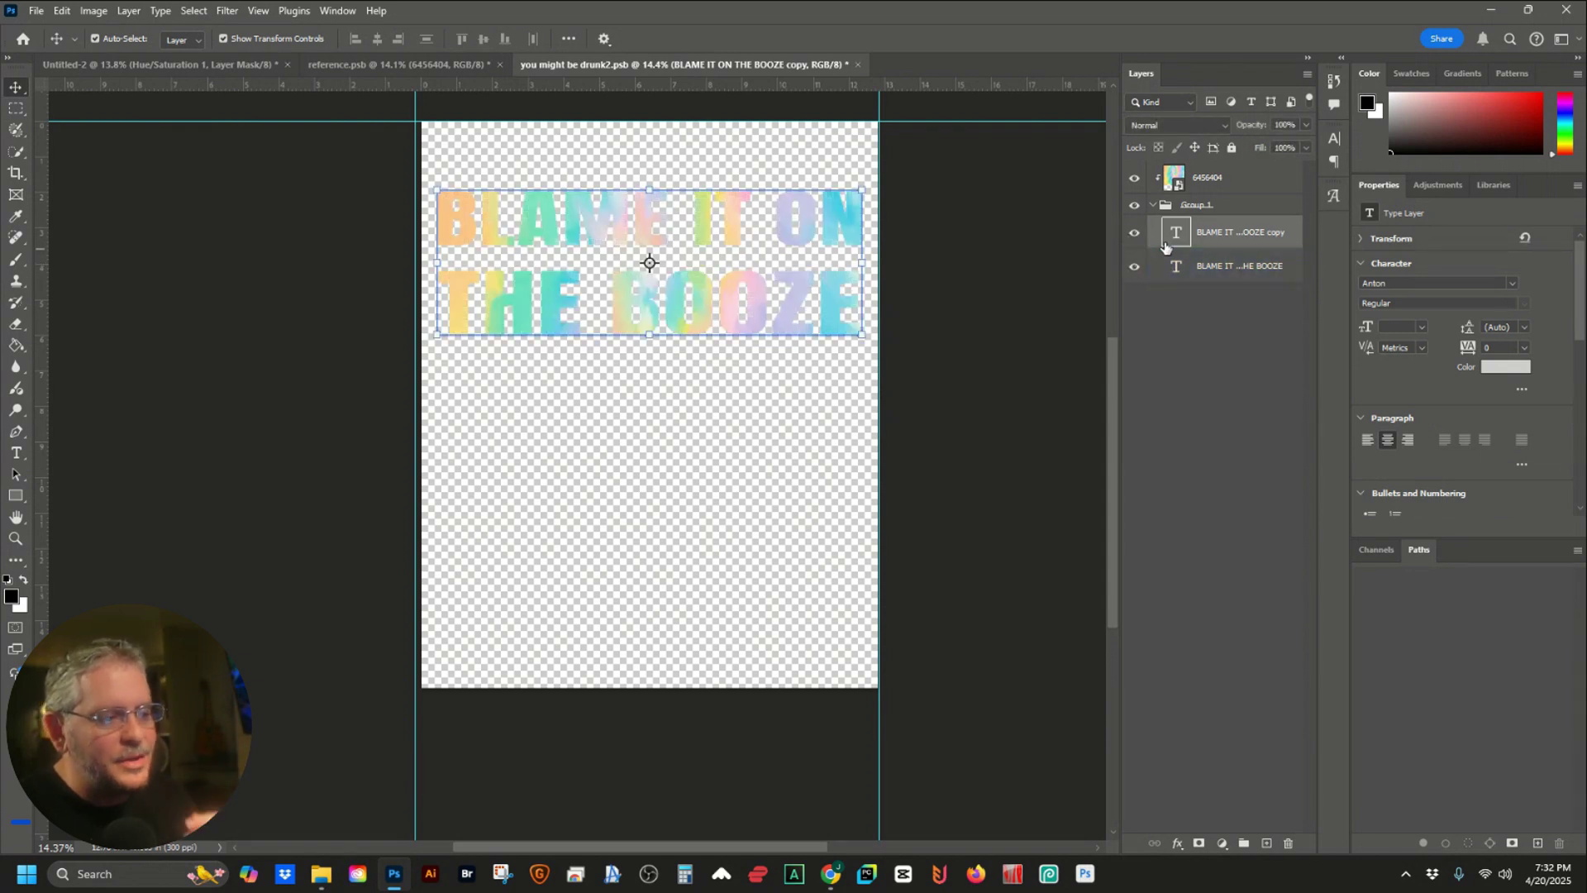
left_click(533, 121)
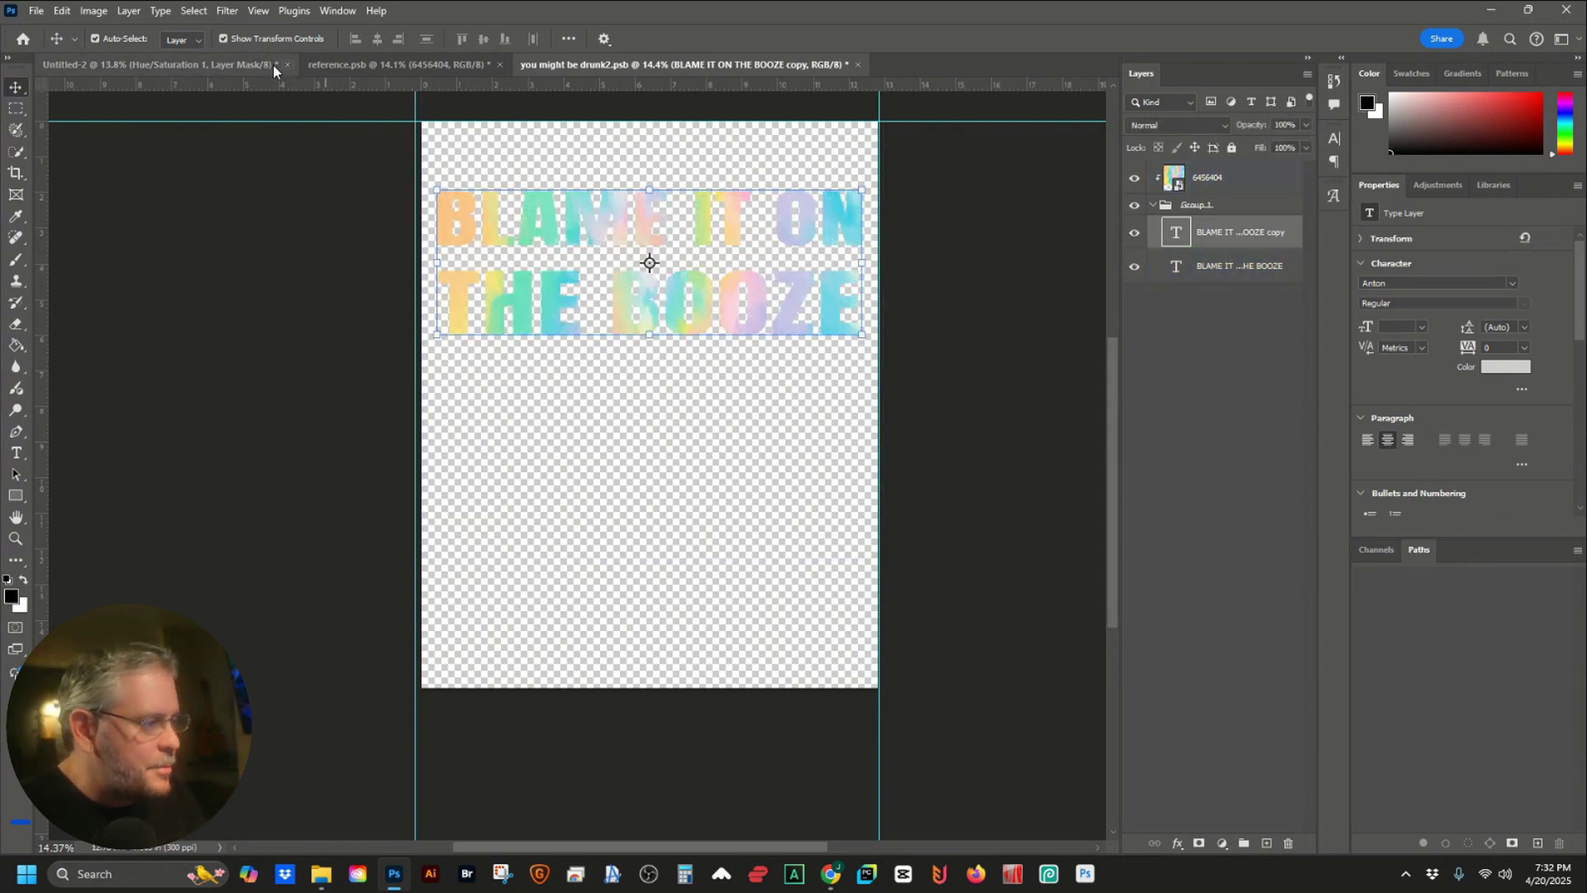
Set the font of the duplicated BLAME IT ON THE BOOZE text to Luckiest Guy
double_click(457, 228)
left_click(165, 39)
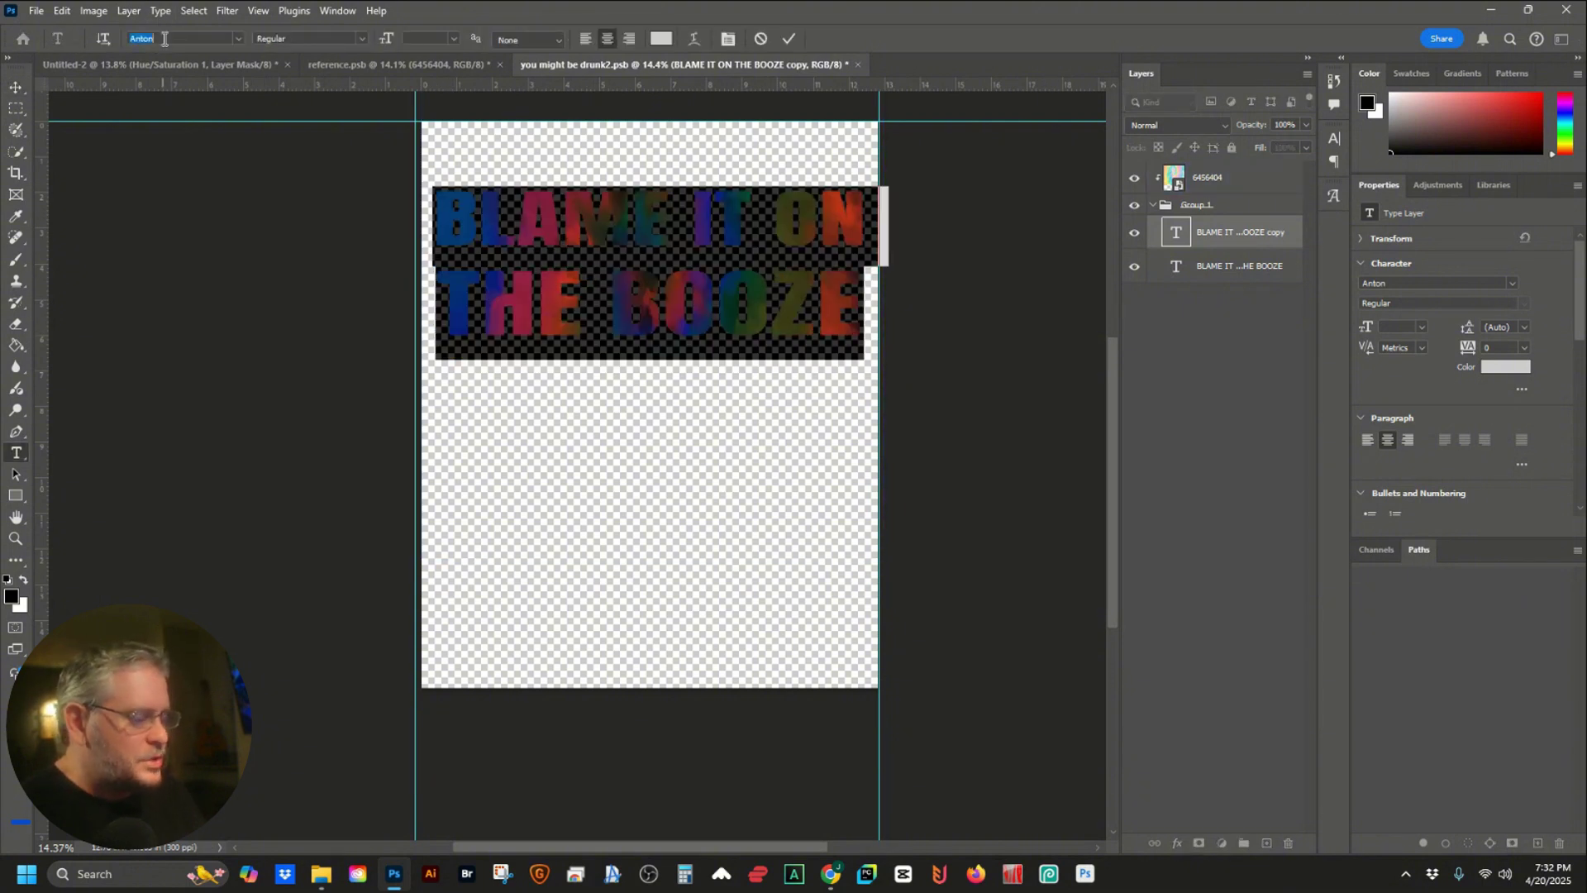
type("lucki")
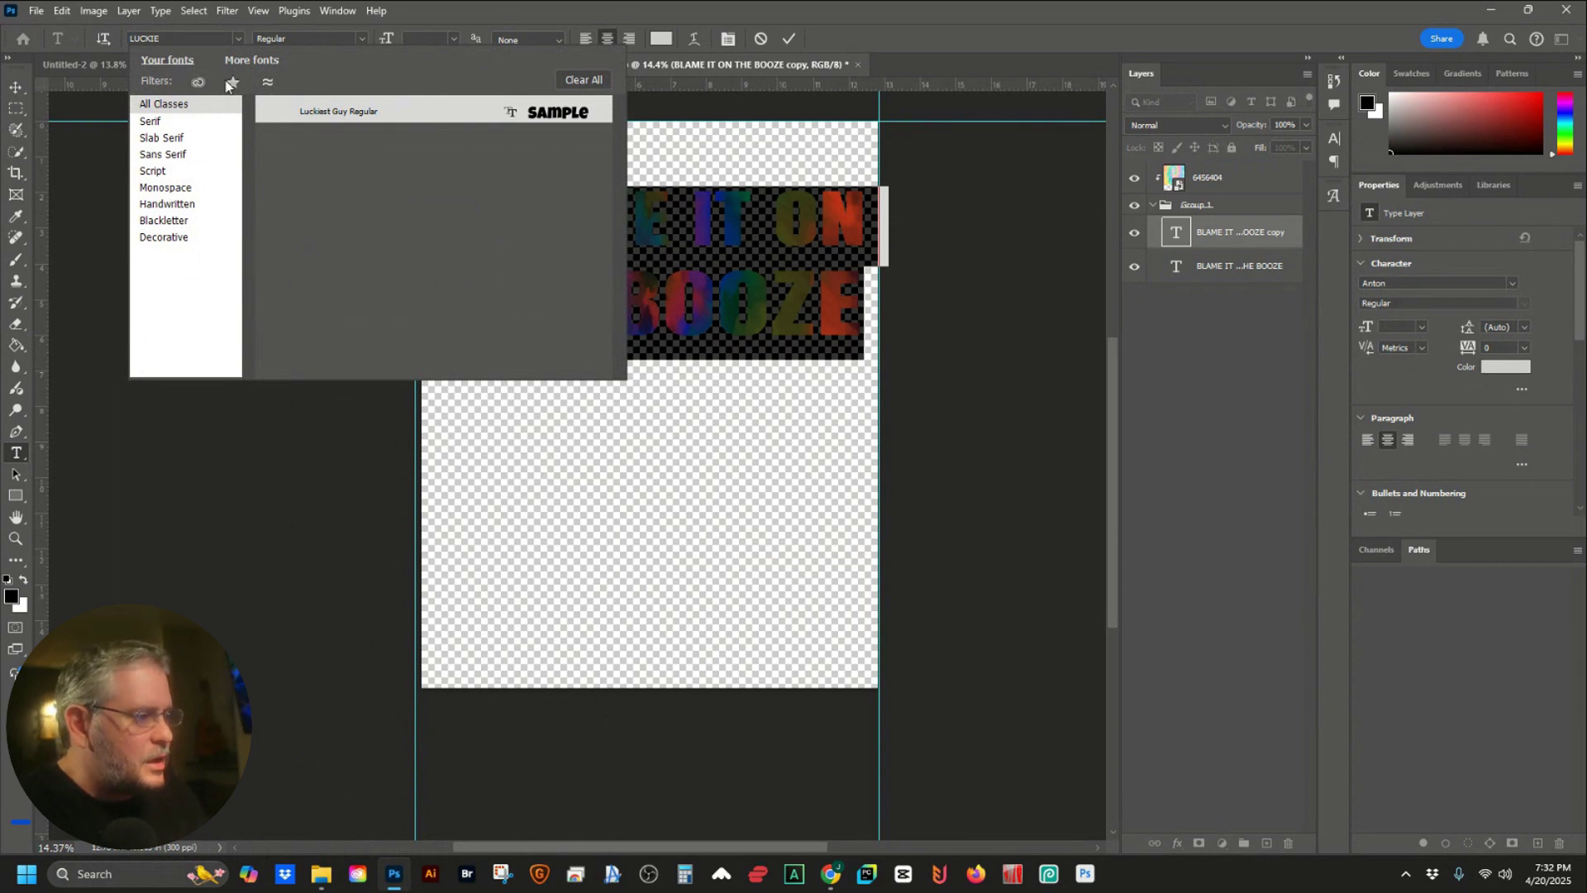
left_click(326, 115)
left_click(789, 39)
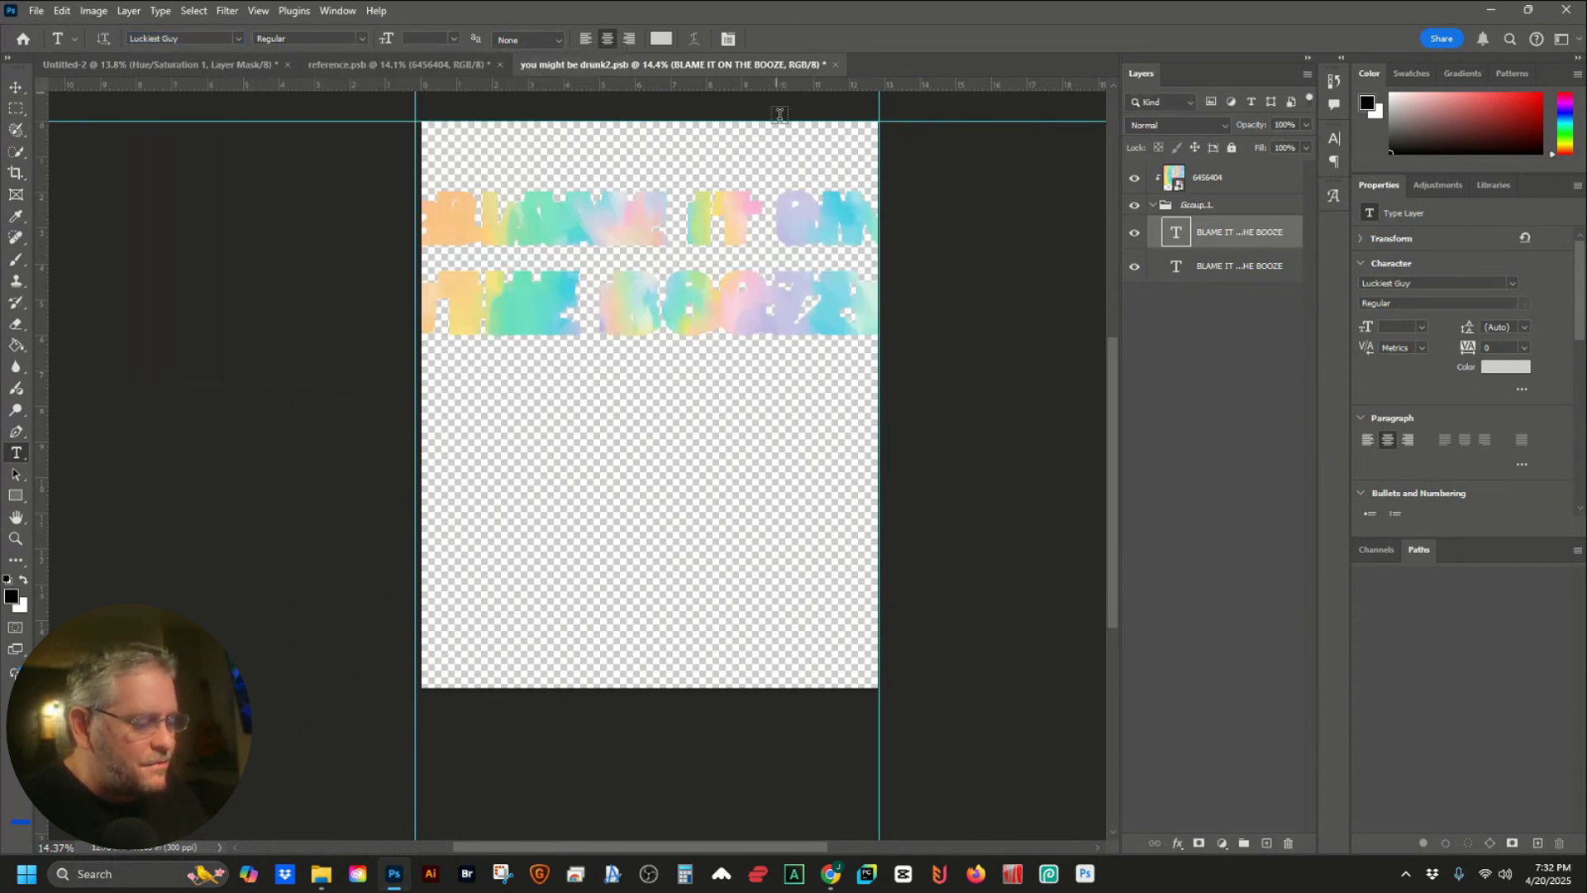
Hide the original text layer, scale the Luckiest Guy text down to fit inside the canvas, and save
key("ctrl+t")
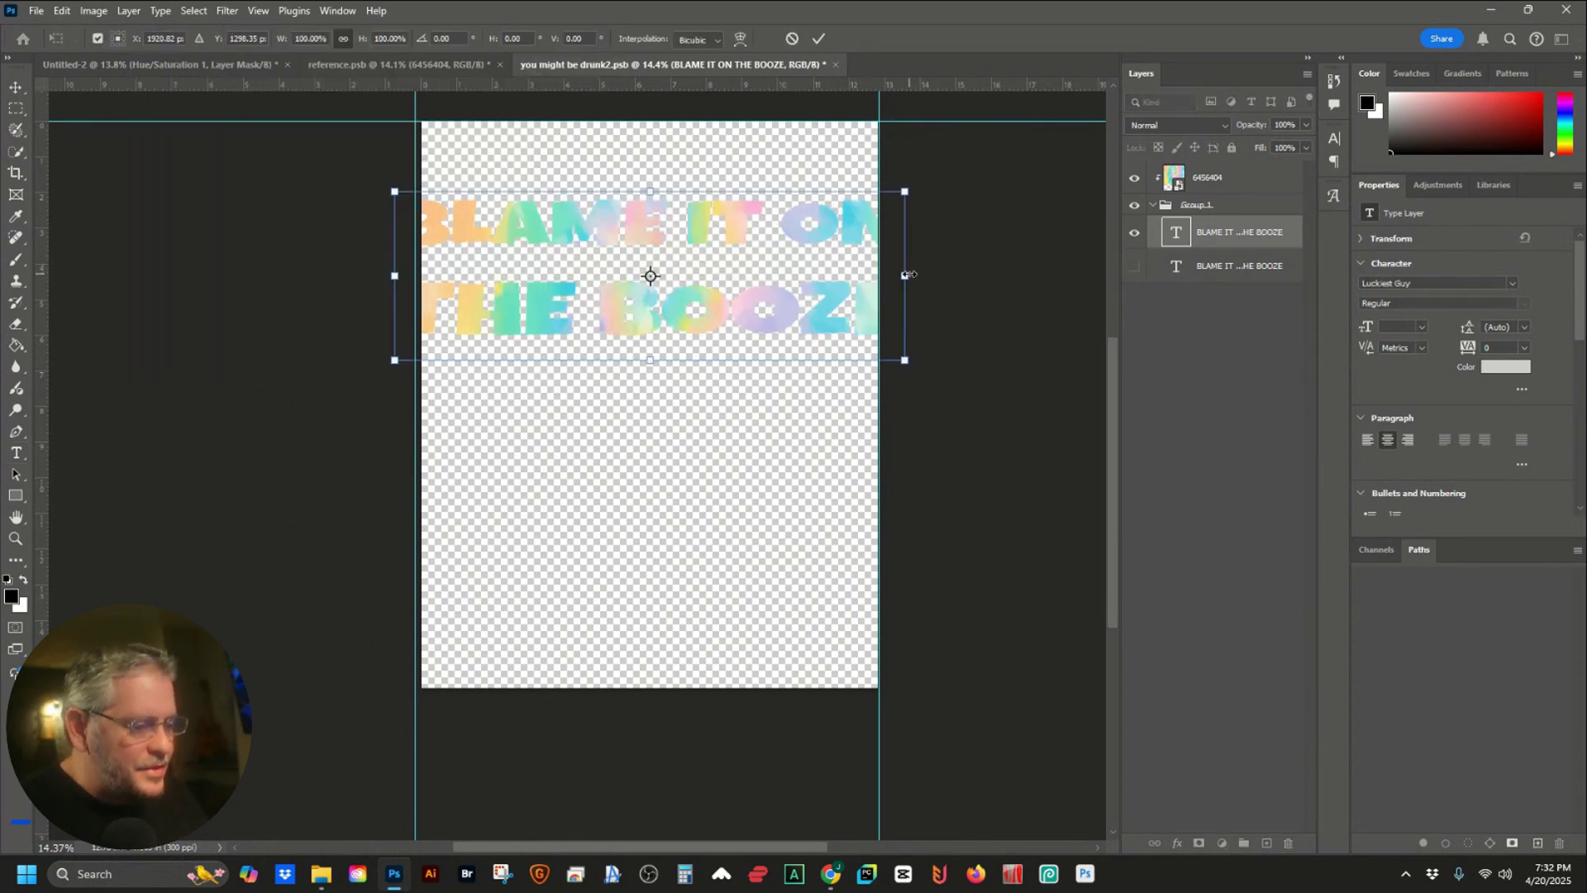
left_click_drag(904, 274, 851, 276)
key("Return")
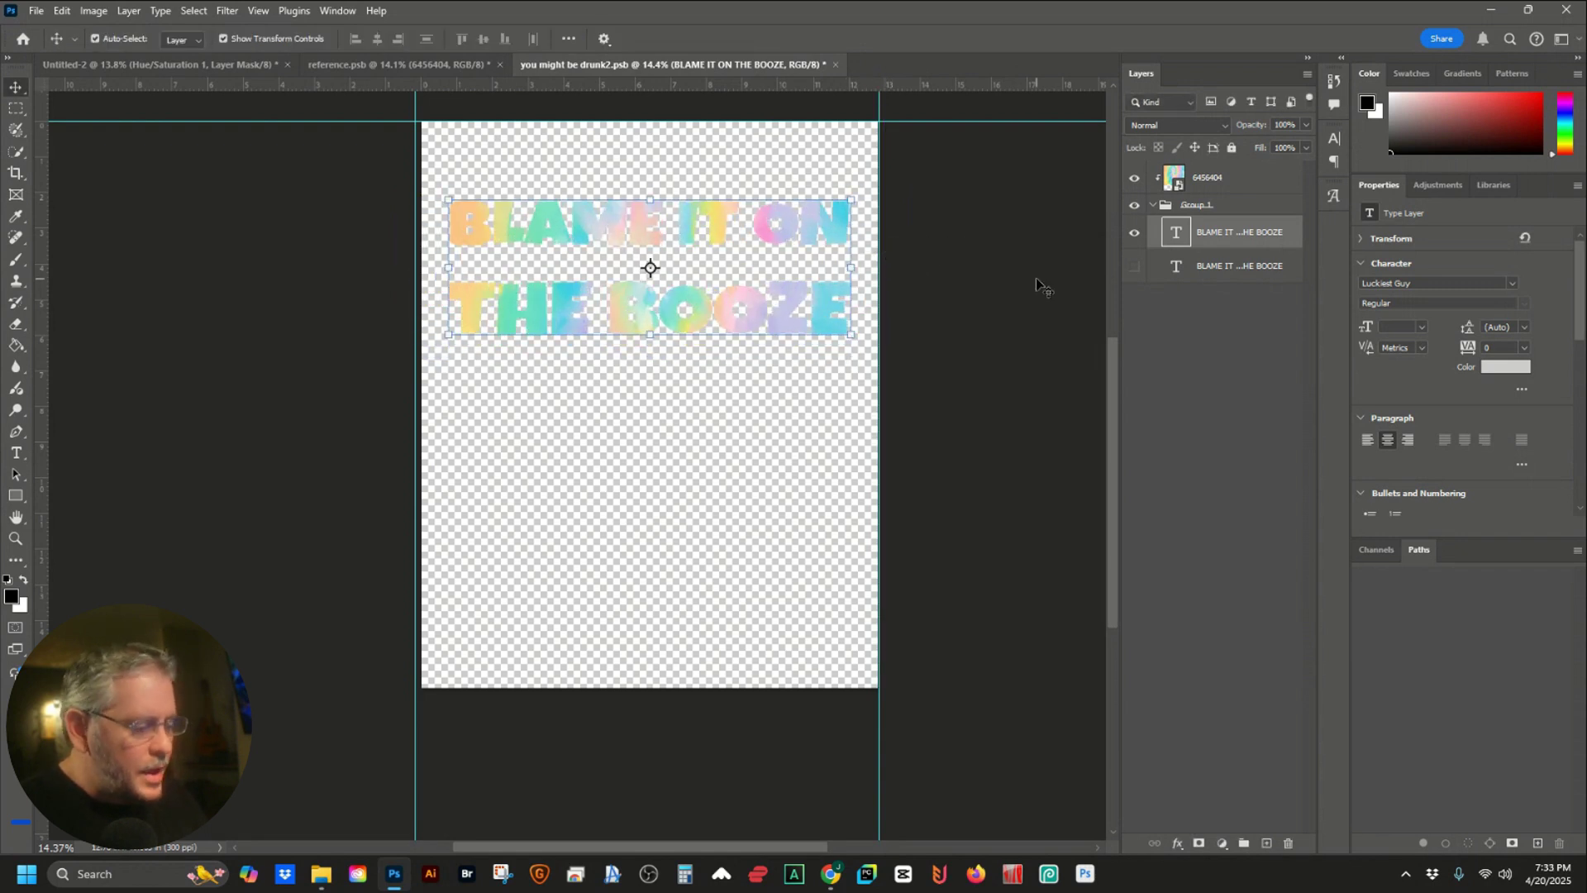
key("ctrl+s")
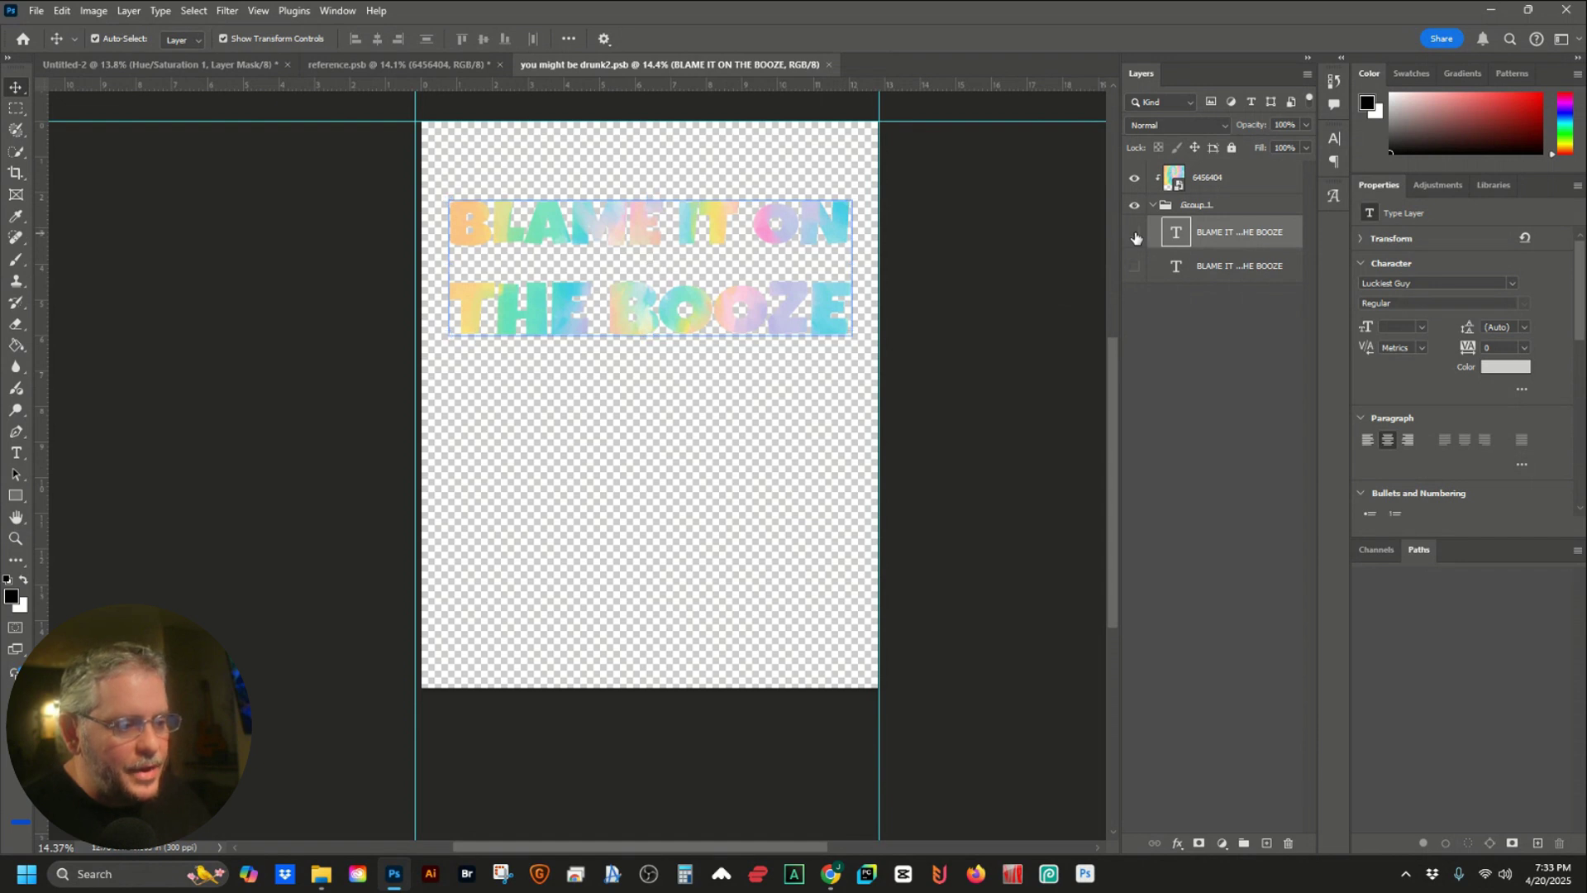
Compare the Anton and Luckiest Guy text layers by toggling their visibility, with and without the 6456404 texture
left_click(1134, 233)
left_click(1135, 266)
left_click(1234, 271)
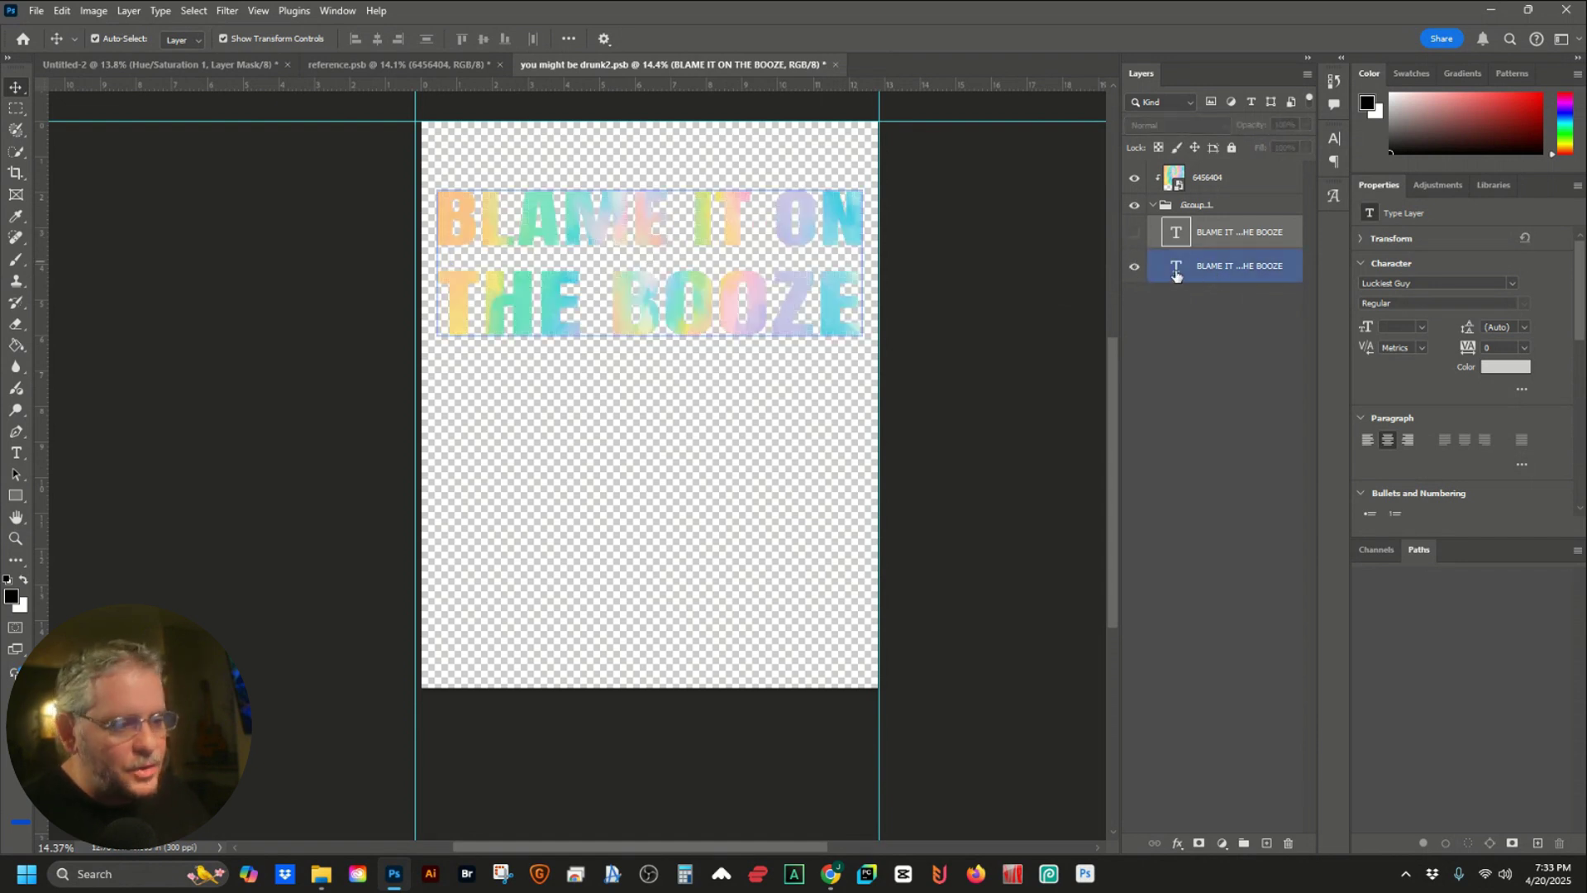
left_click(1134, 178)
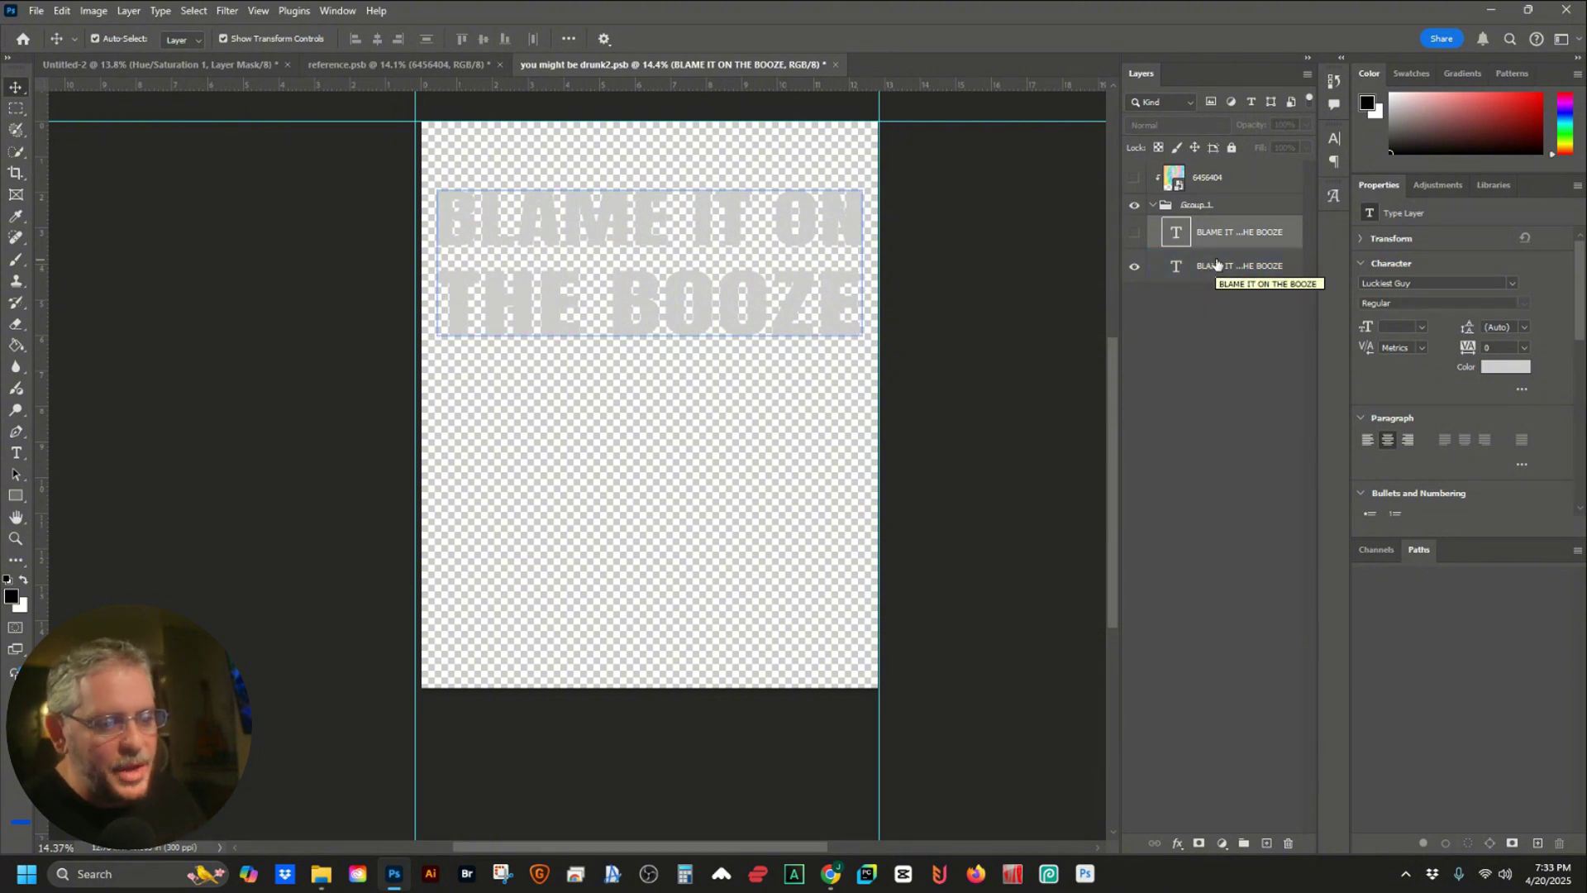
left_click(1227, 304)
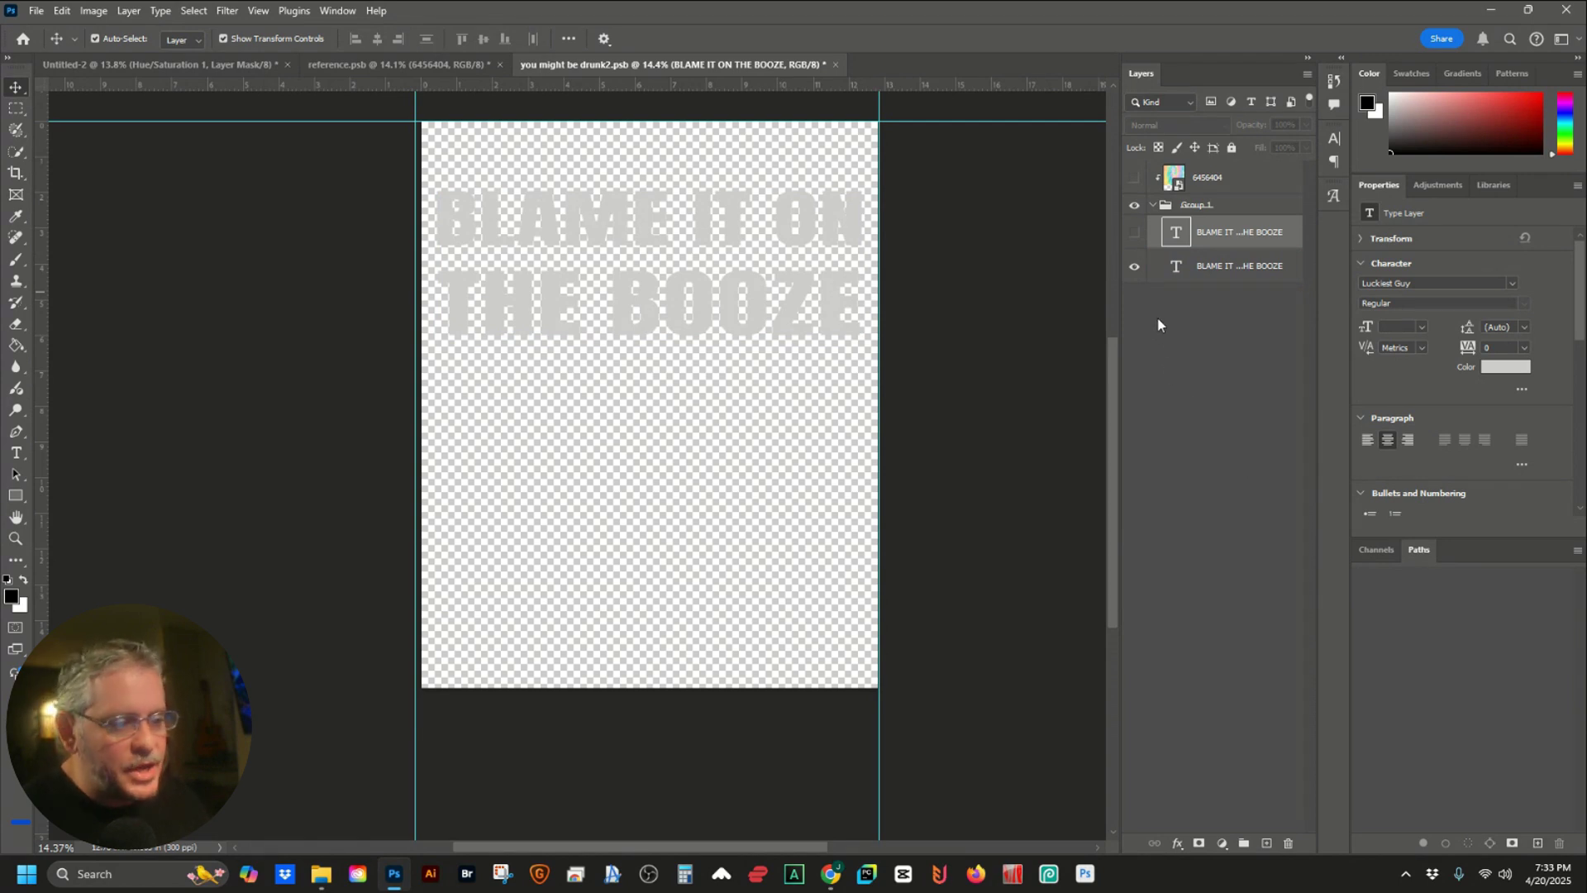
left_click(1135, 267)
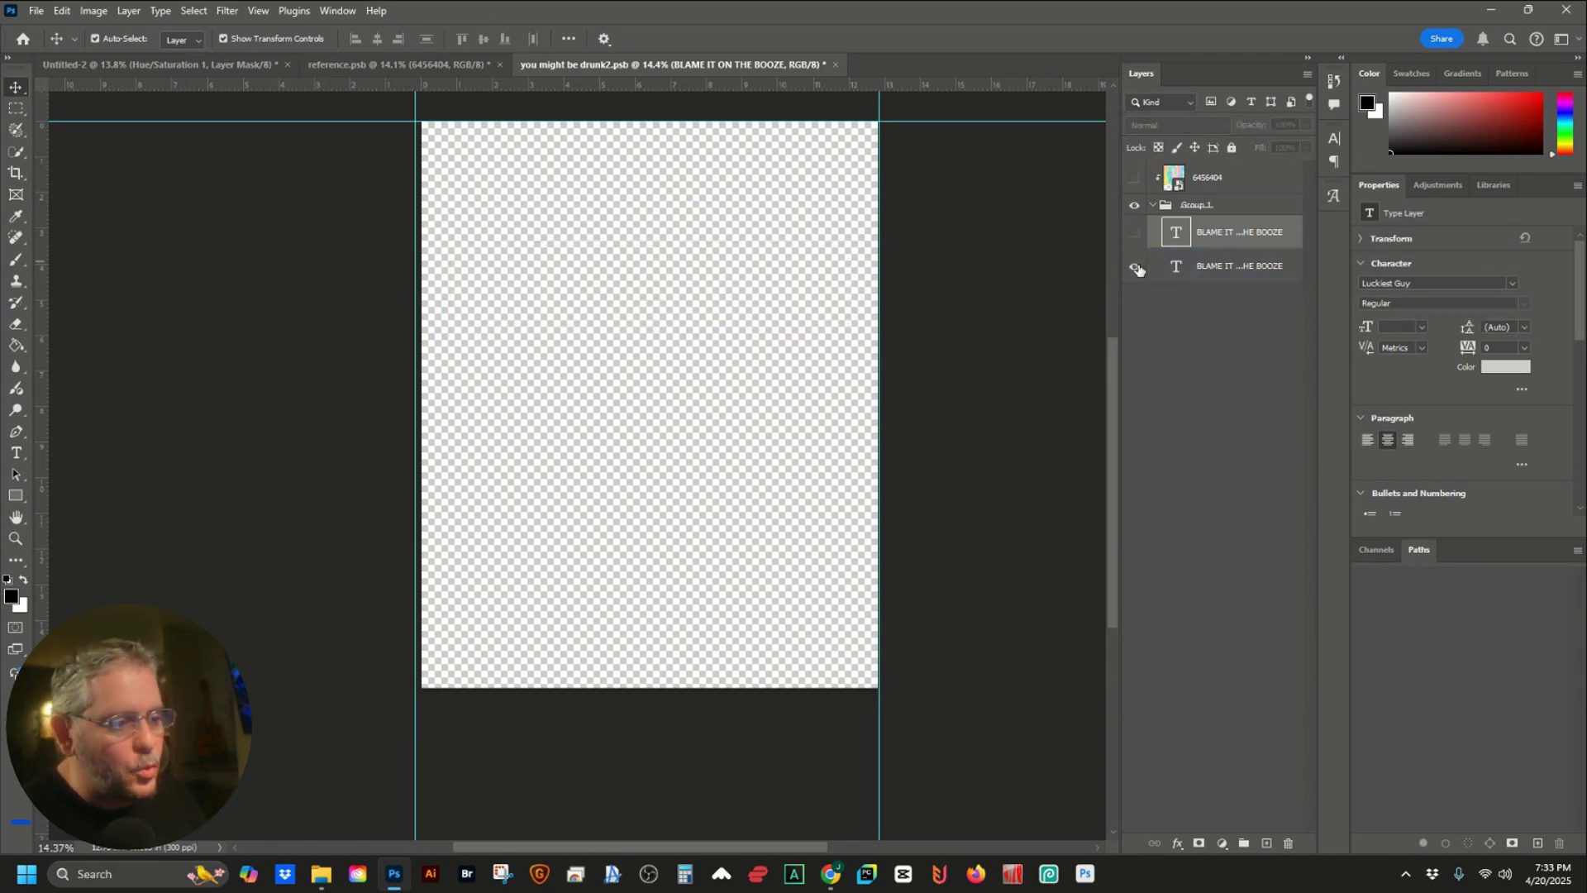
left_click(1135, 267)
left_click(1134, 233)
left_click(1134, 267)
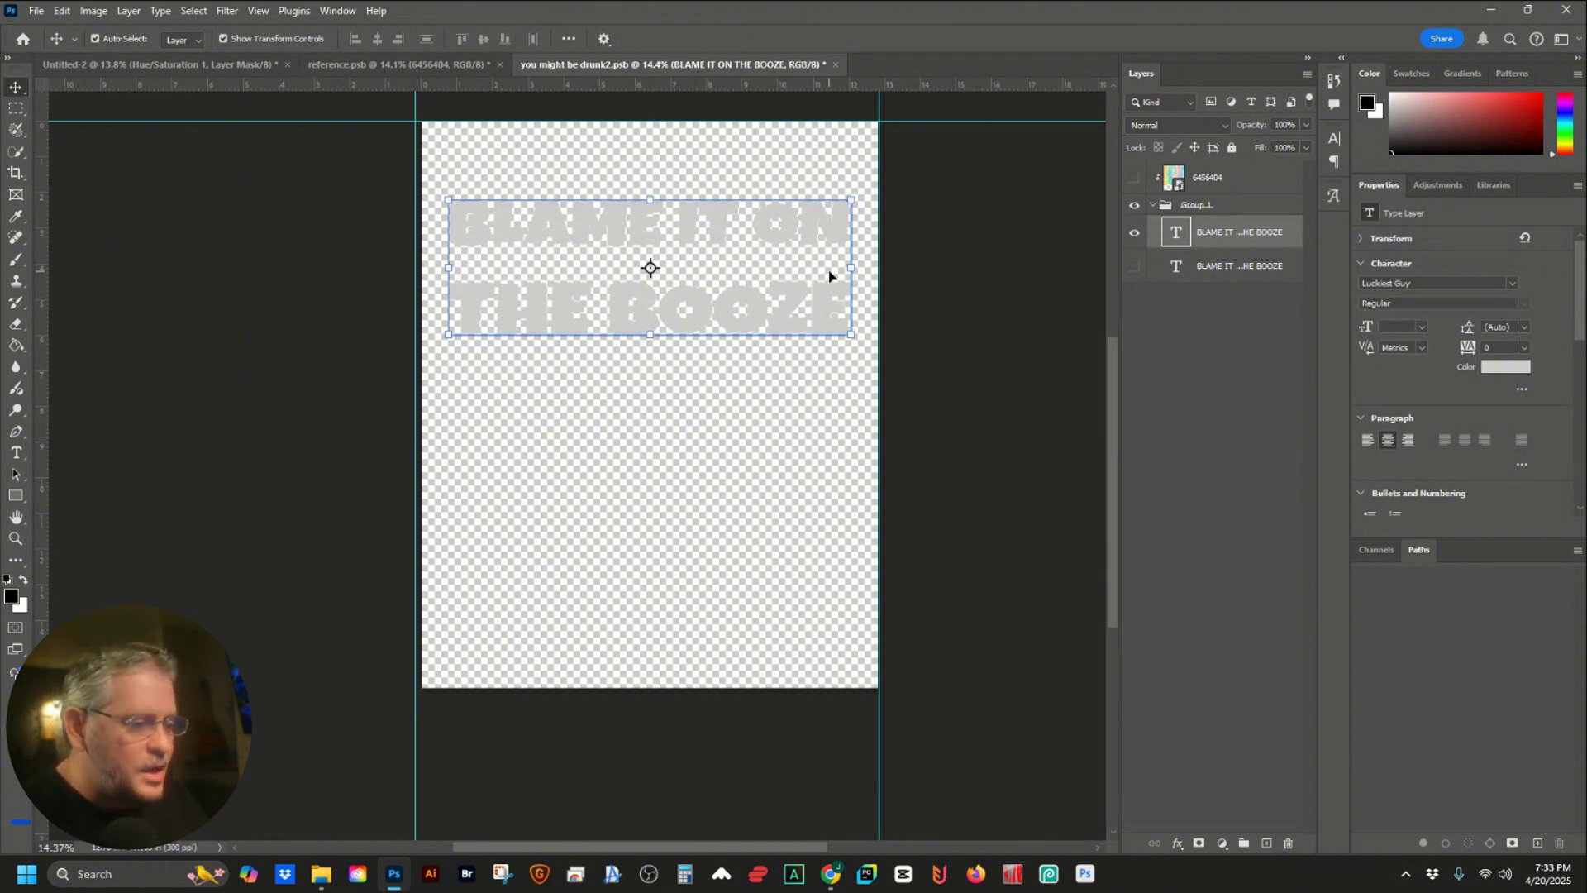
left_click(1135, 187)
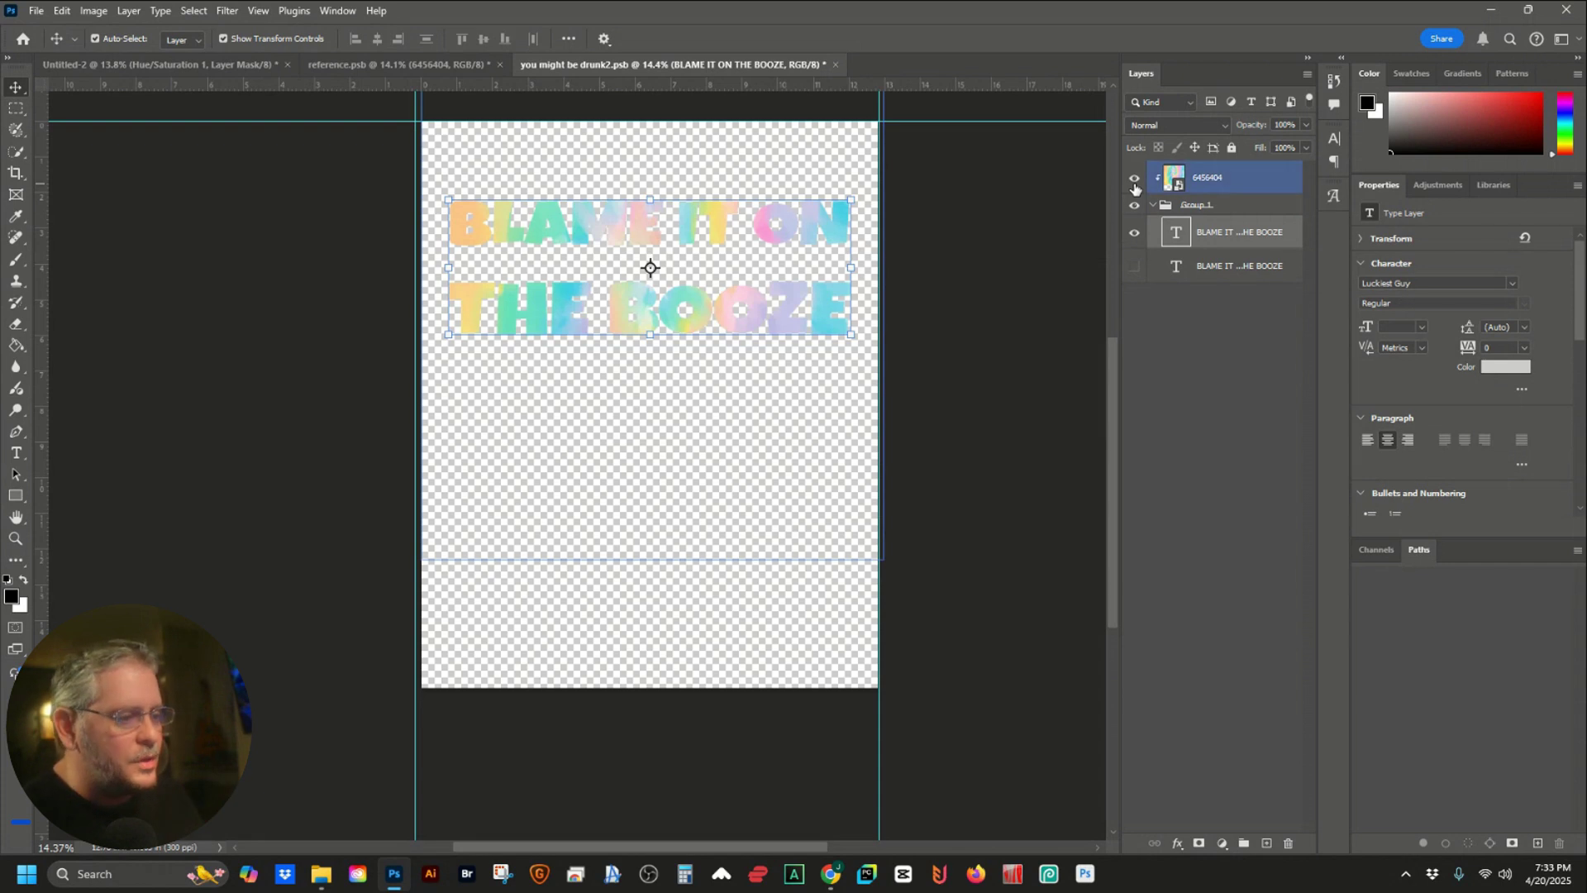
left_click(1134, 184)
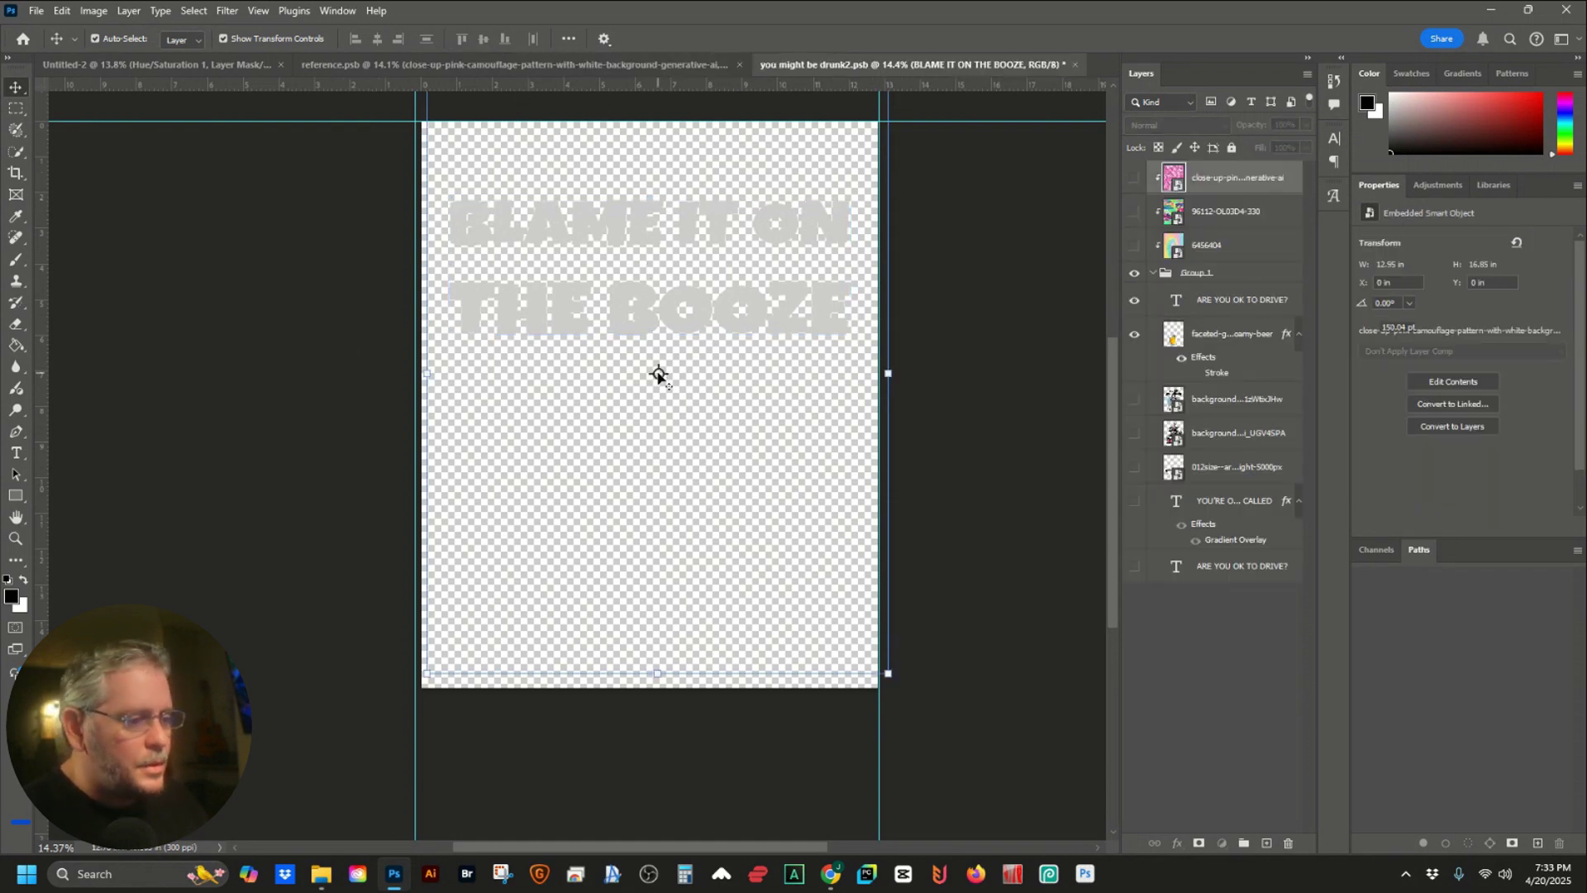
Copy the pink camouflage image from reference.psb into you might be drunk2.psb and clip it to Group 1, above the 6456404 layer
mouse_move(730, 372)
left_mouse_down()
mouse_move(744, 352)
mouse_move(744, 383)
left_mouse_up()
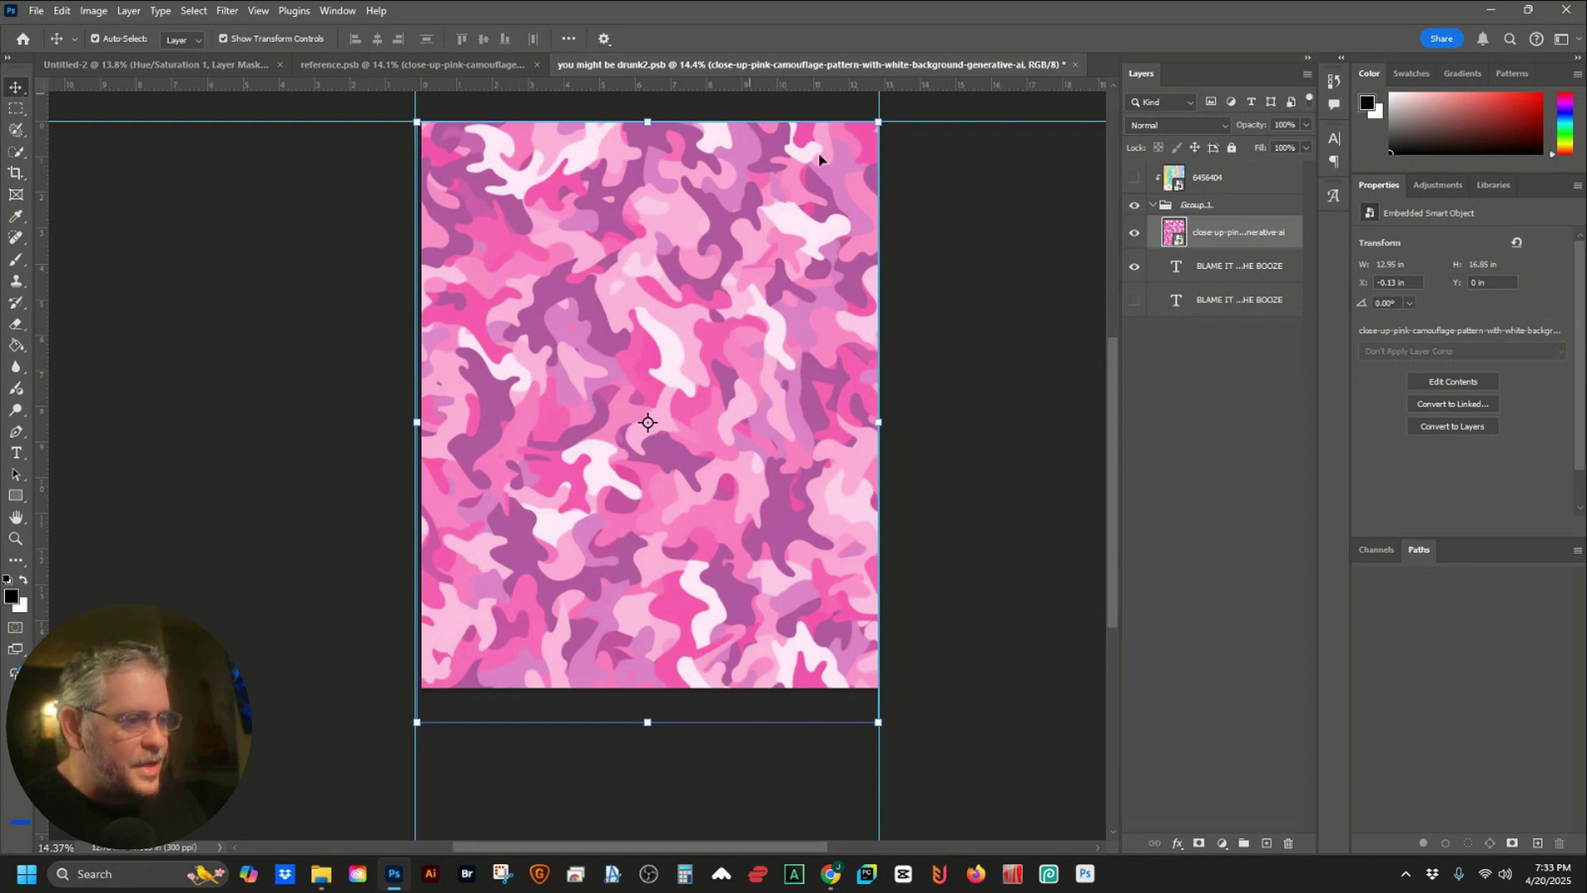
left_click_drag(1223, 232, 1209, 173)
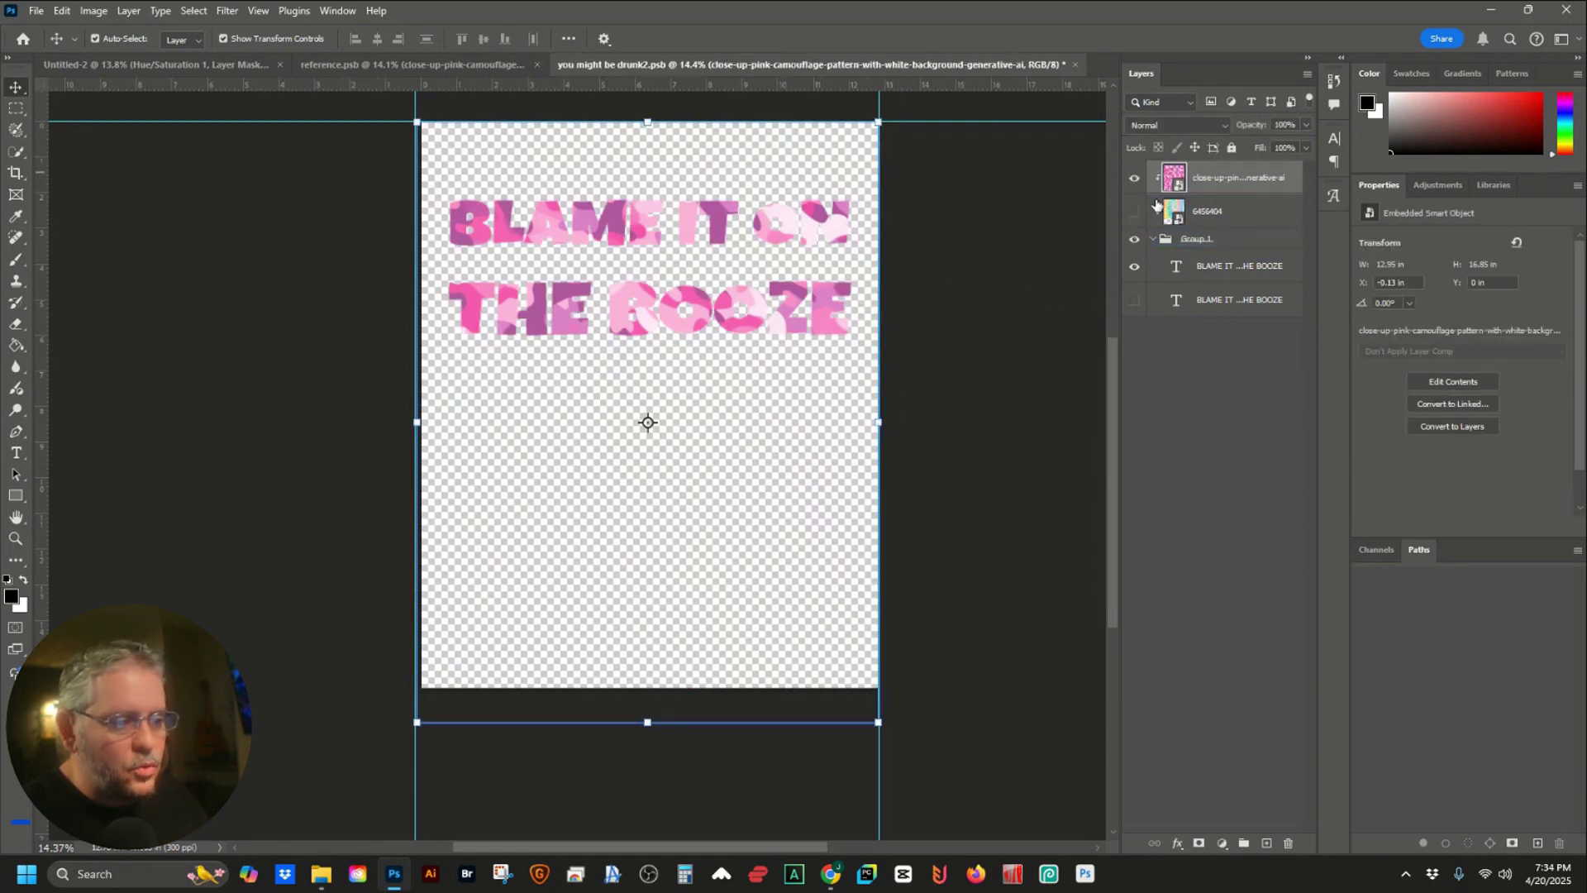
left_click(1134, 178)
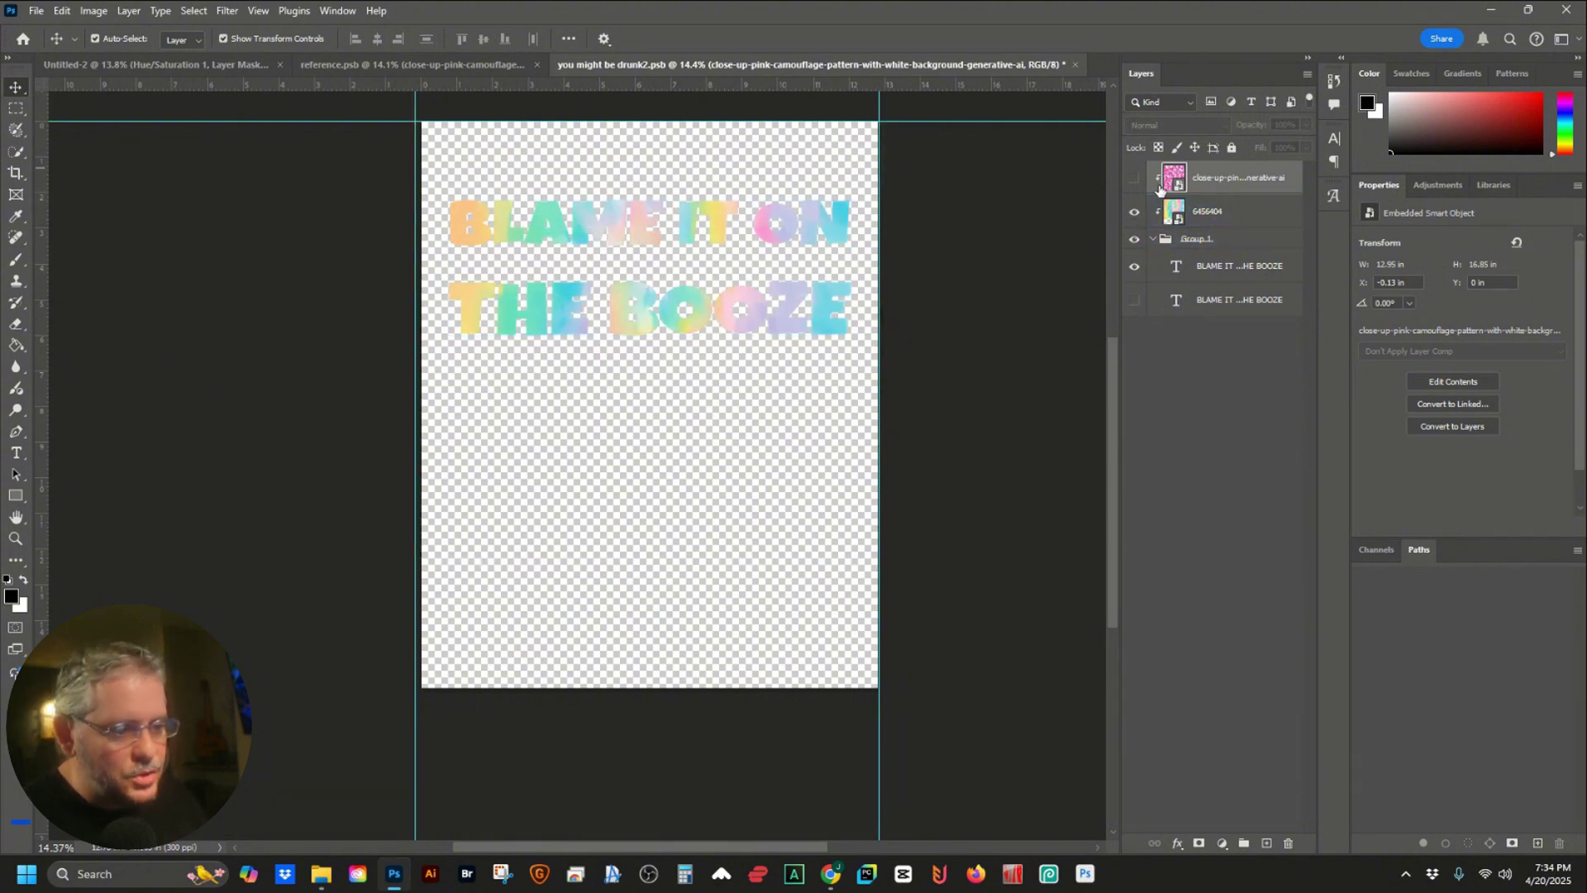
left_click(1134, 179)
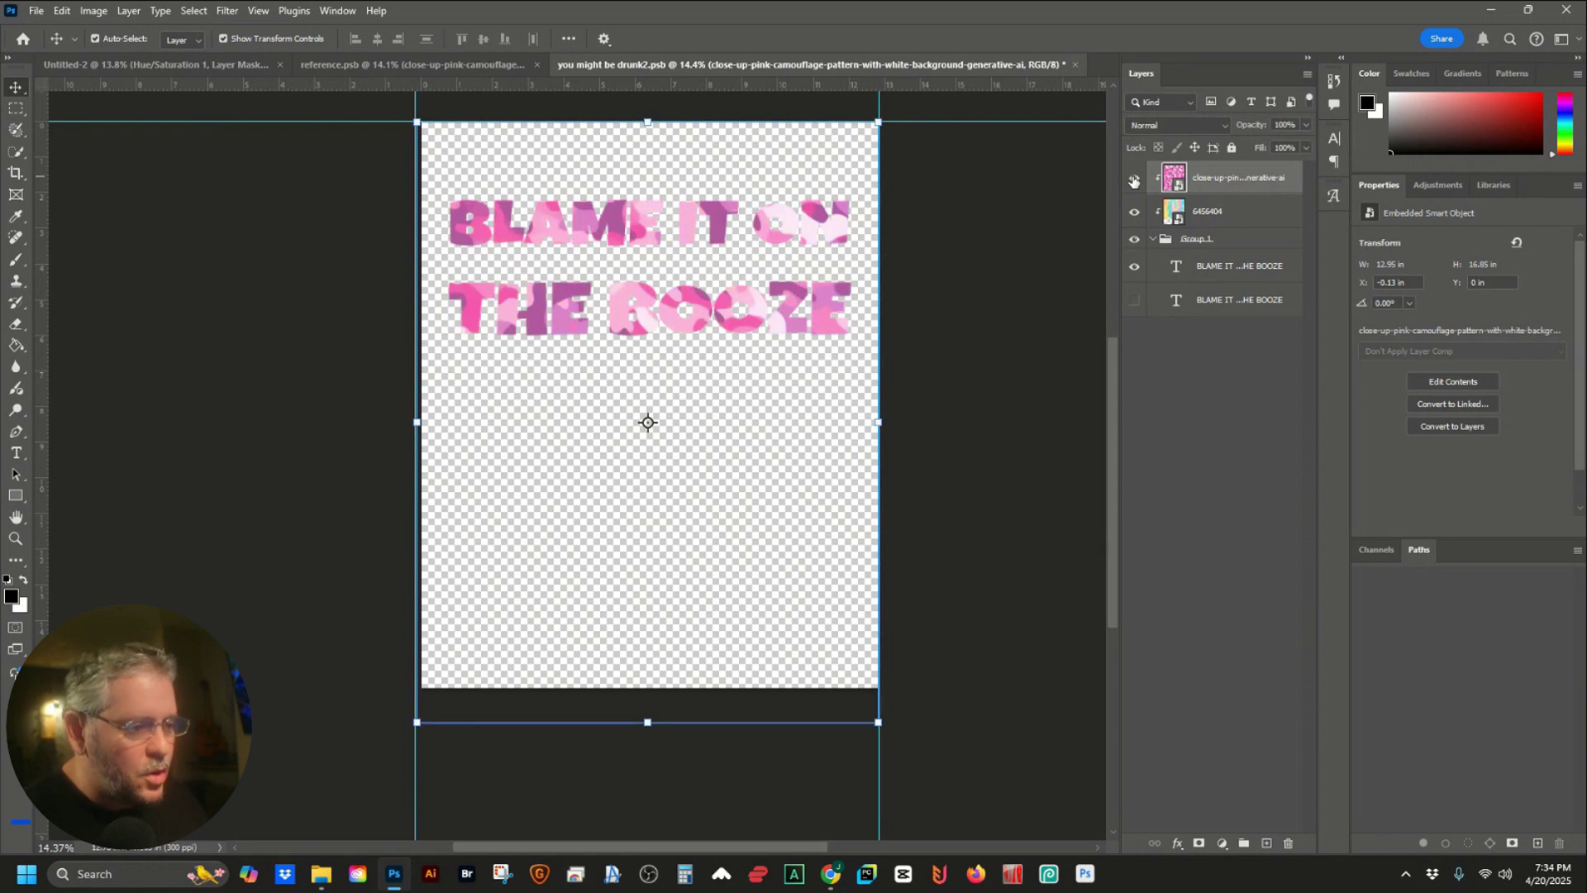
Save you might be drunk2.psb and view the updated blur design in Untitled-2
key("ctrl+s")
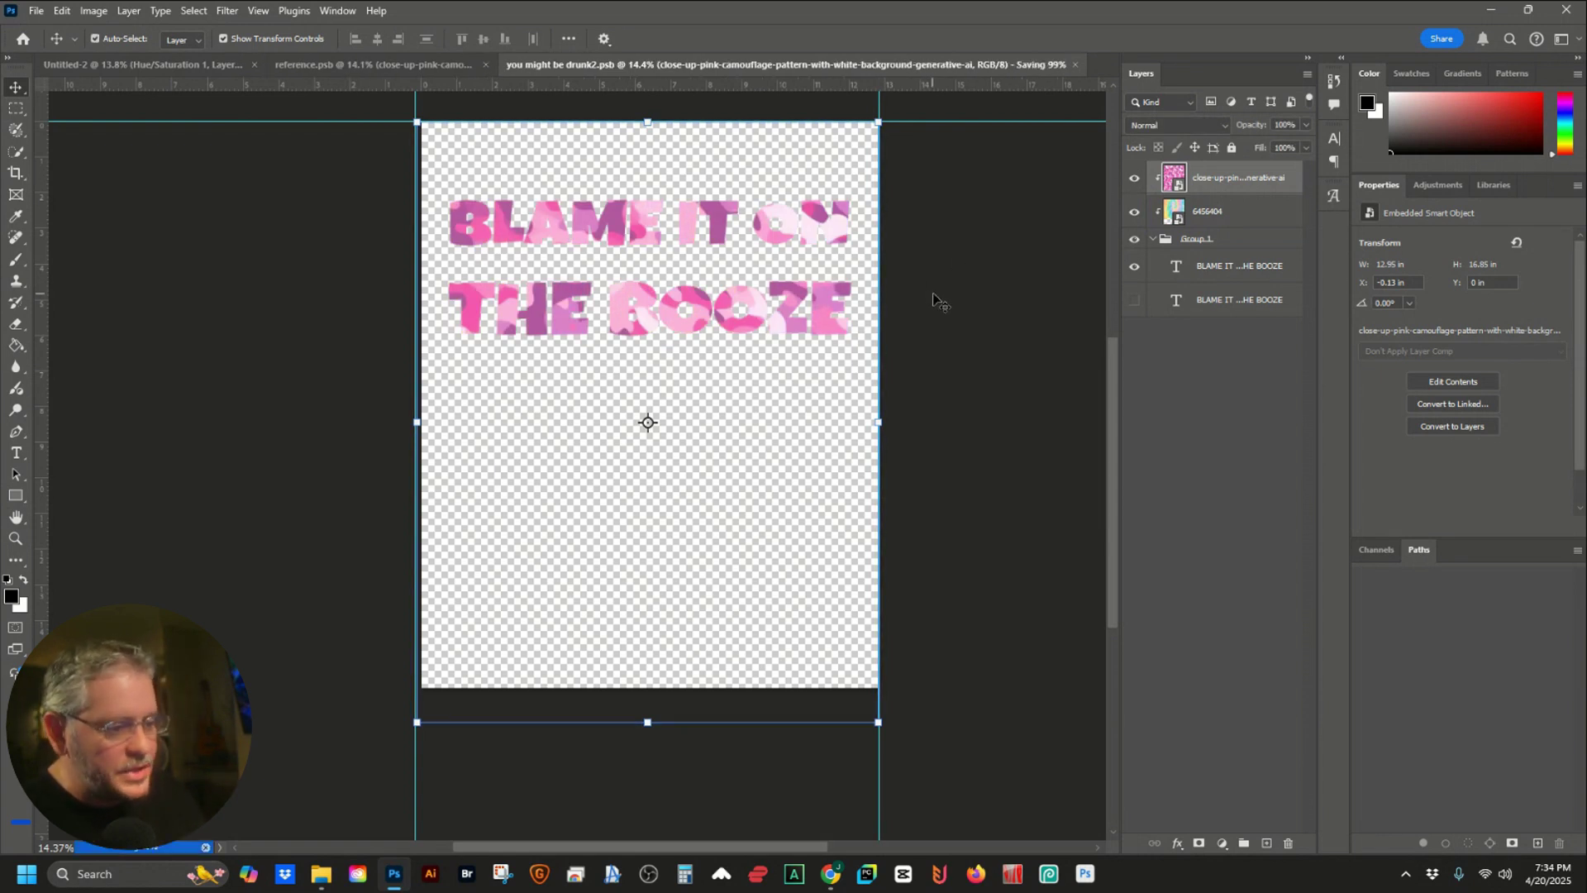
left_click(157, 64)
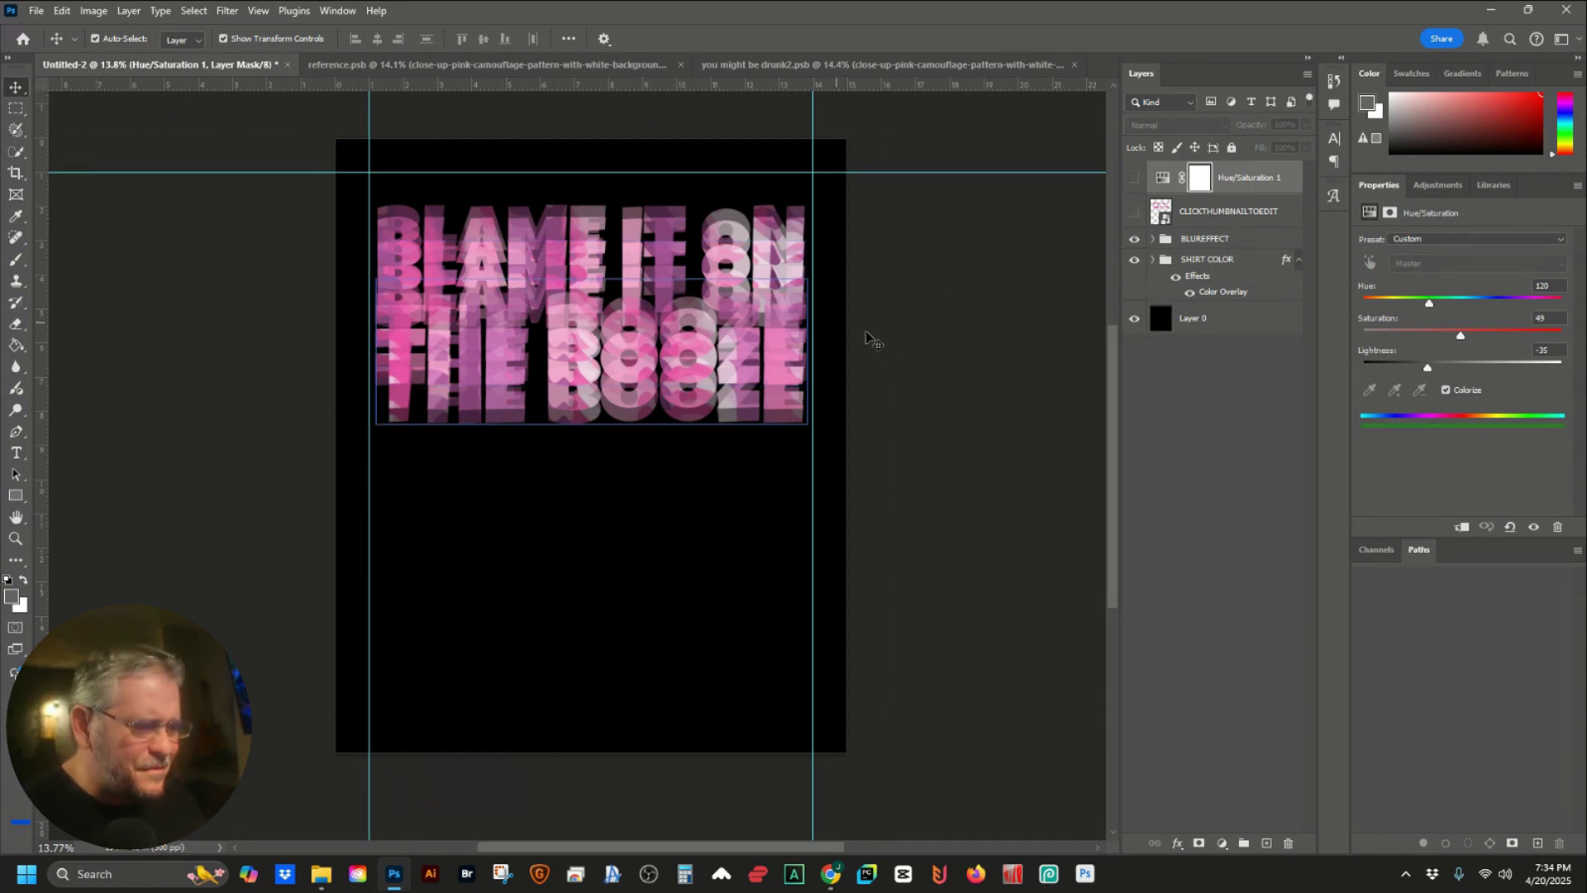
left_click(895, 342)
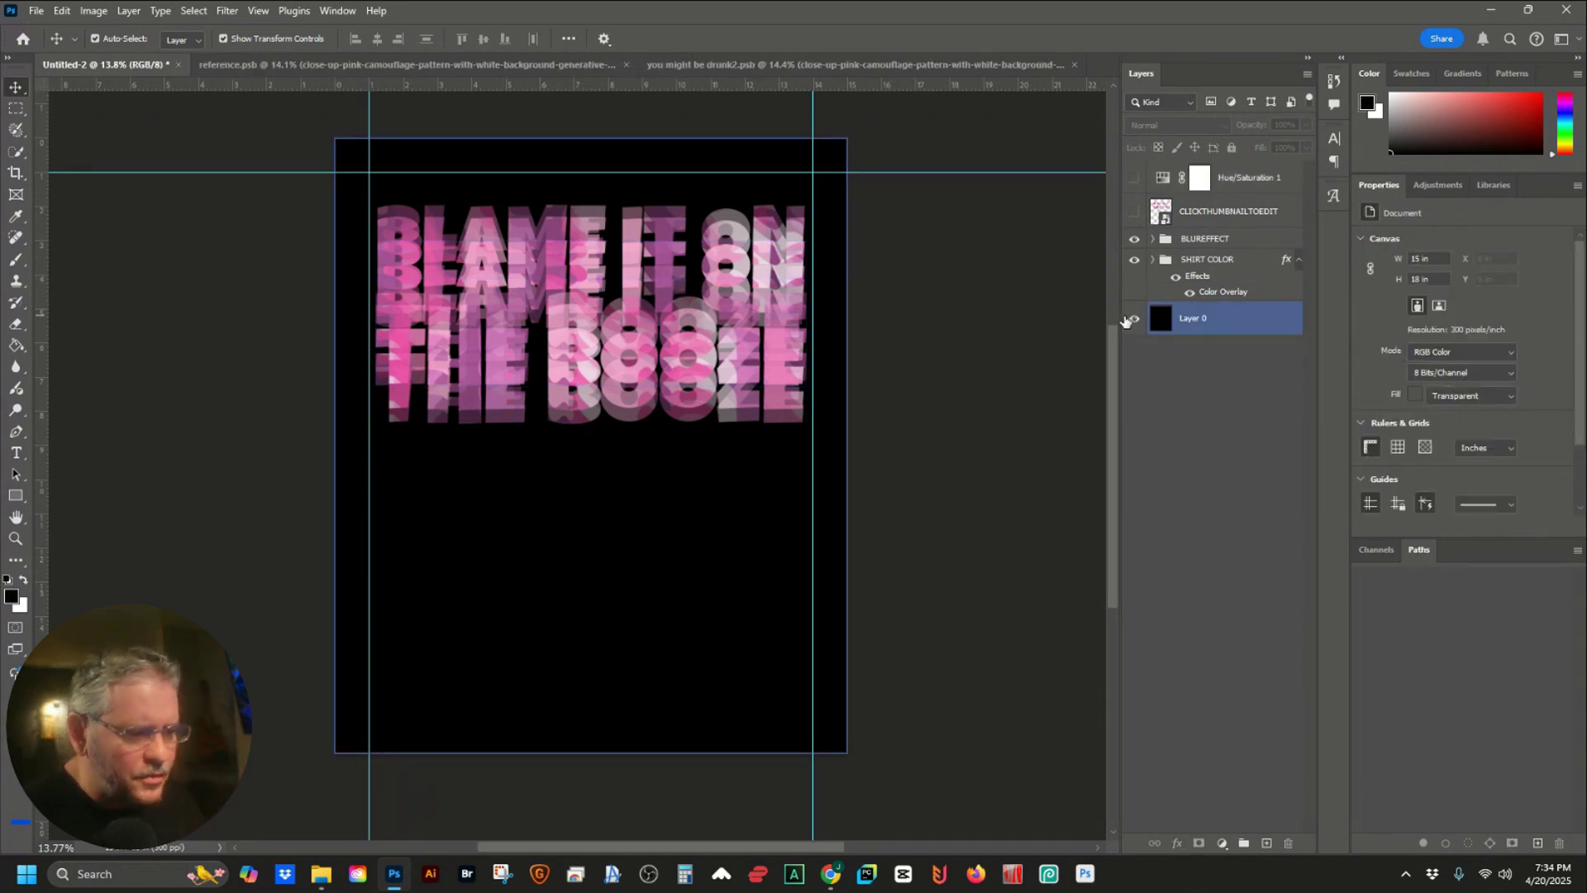
Hide the pink camouflage layer in you might be drunk2.psb and save the document
left_click(708, 64)
left_click(1134, 178)
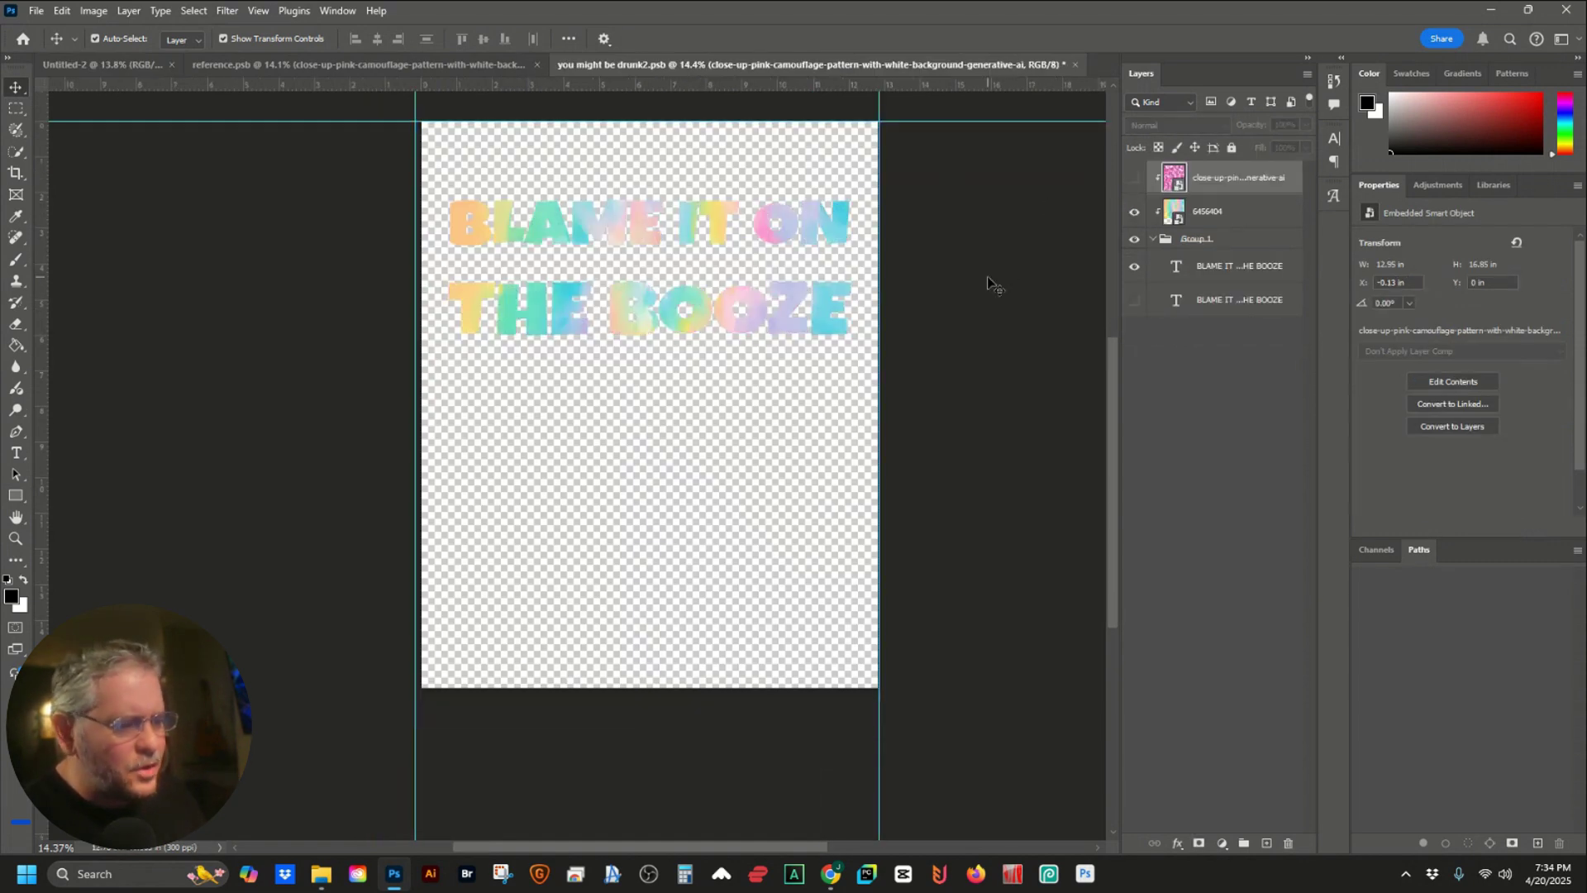
key("ctrl+s")
left_click(757, 235)
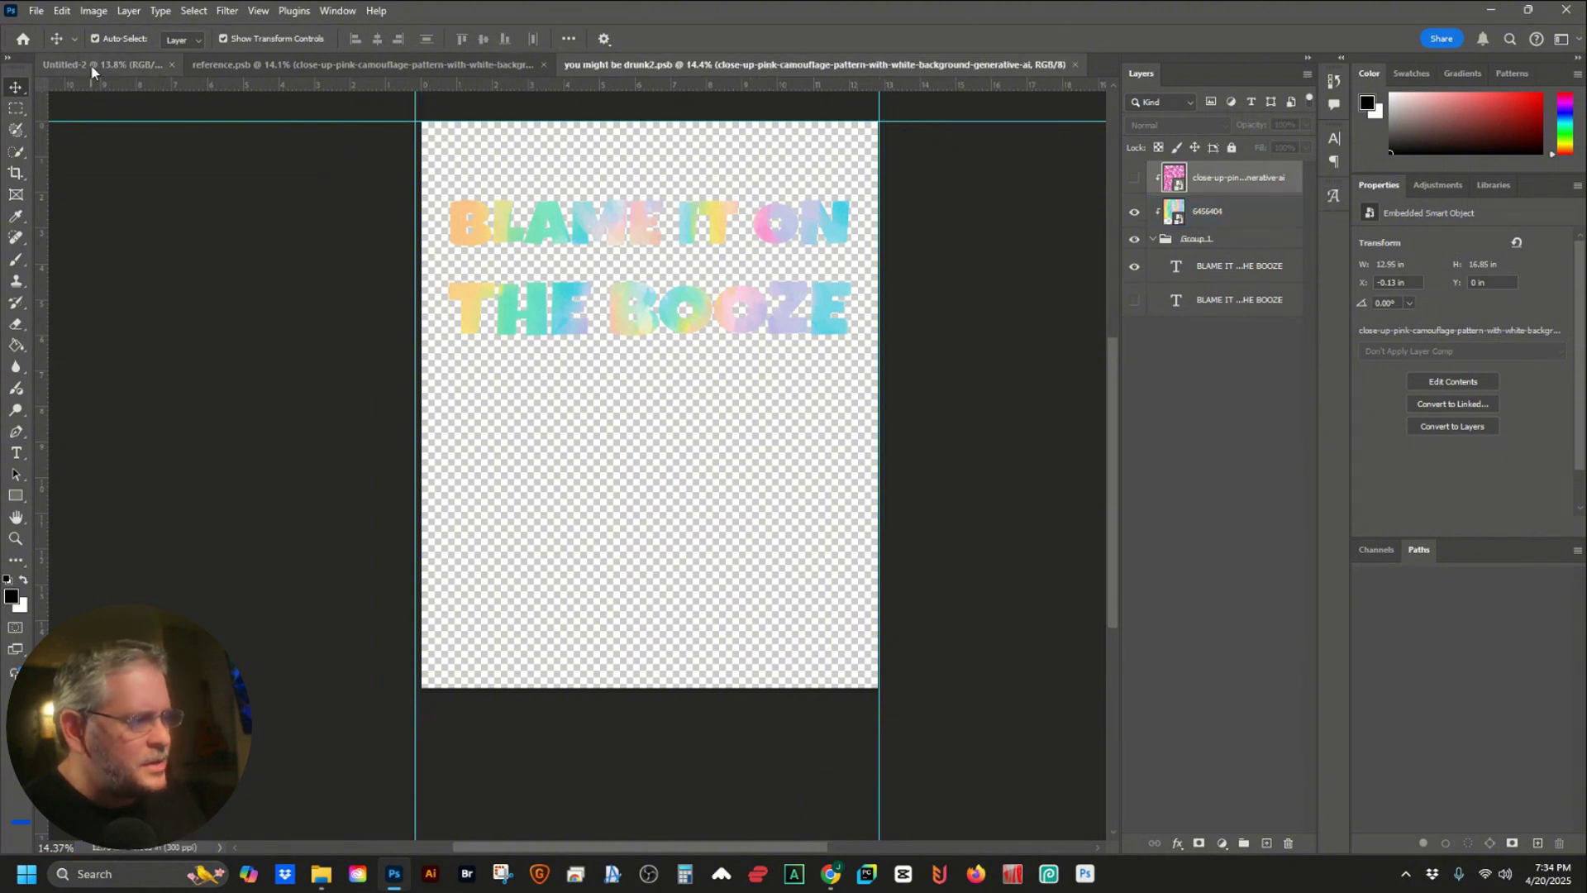
Return to Untitled-2 and hide the black background Layer 0
left_click(88, 64)
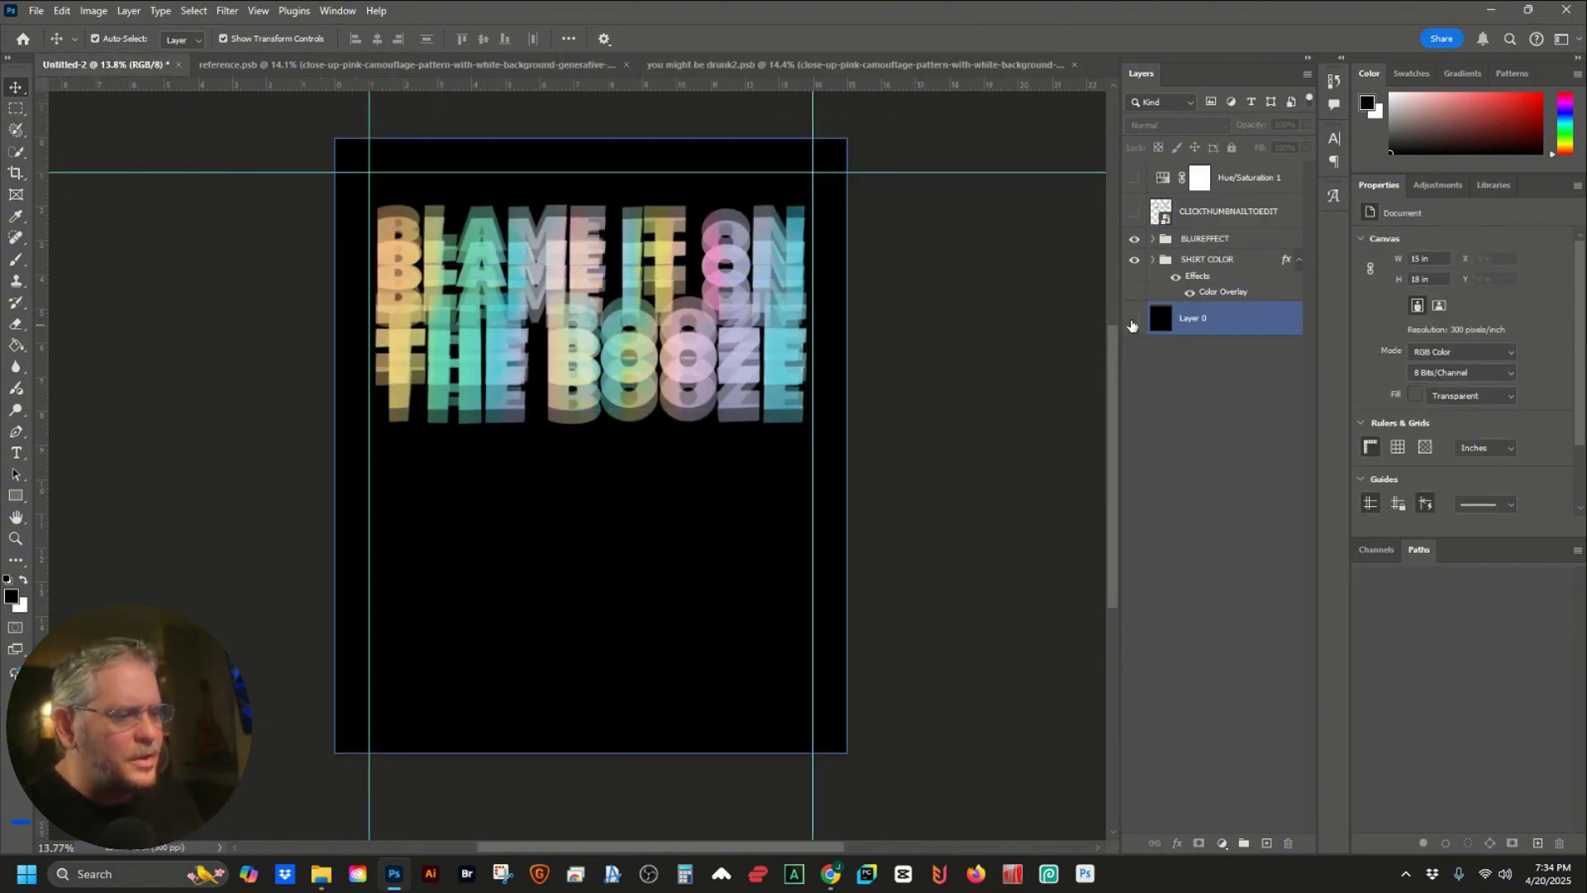
left_click(1134, 319)
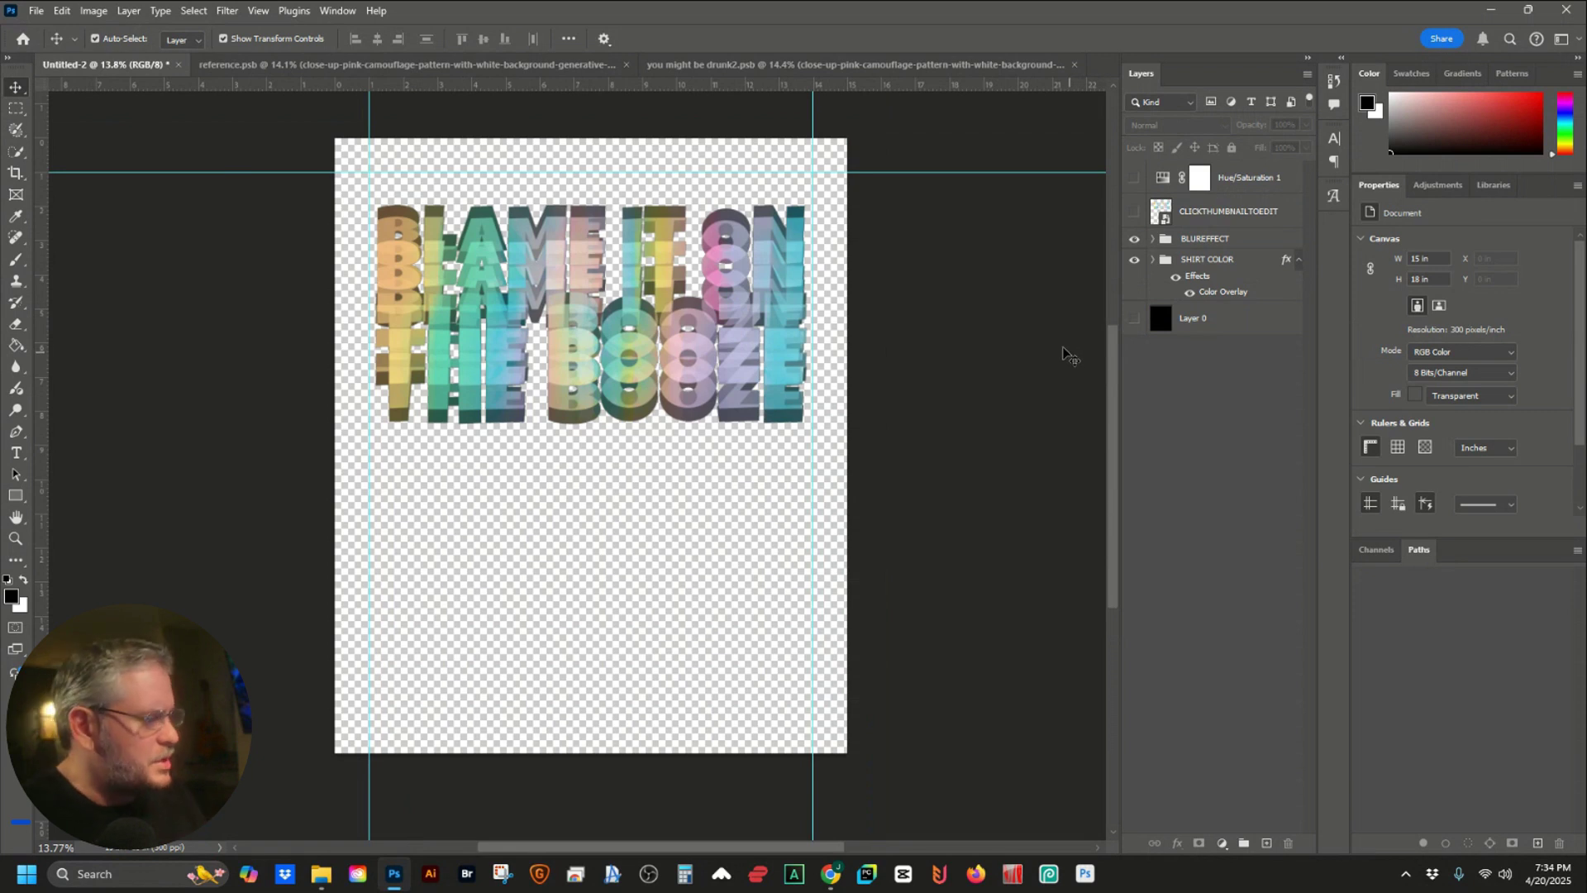
Replace the BLAME IT ON THE BOOZE text in you might be drunk2.psb with "YOU’RE OPTOMETRIST CALLED"
left_click(711, 64)
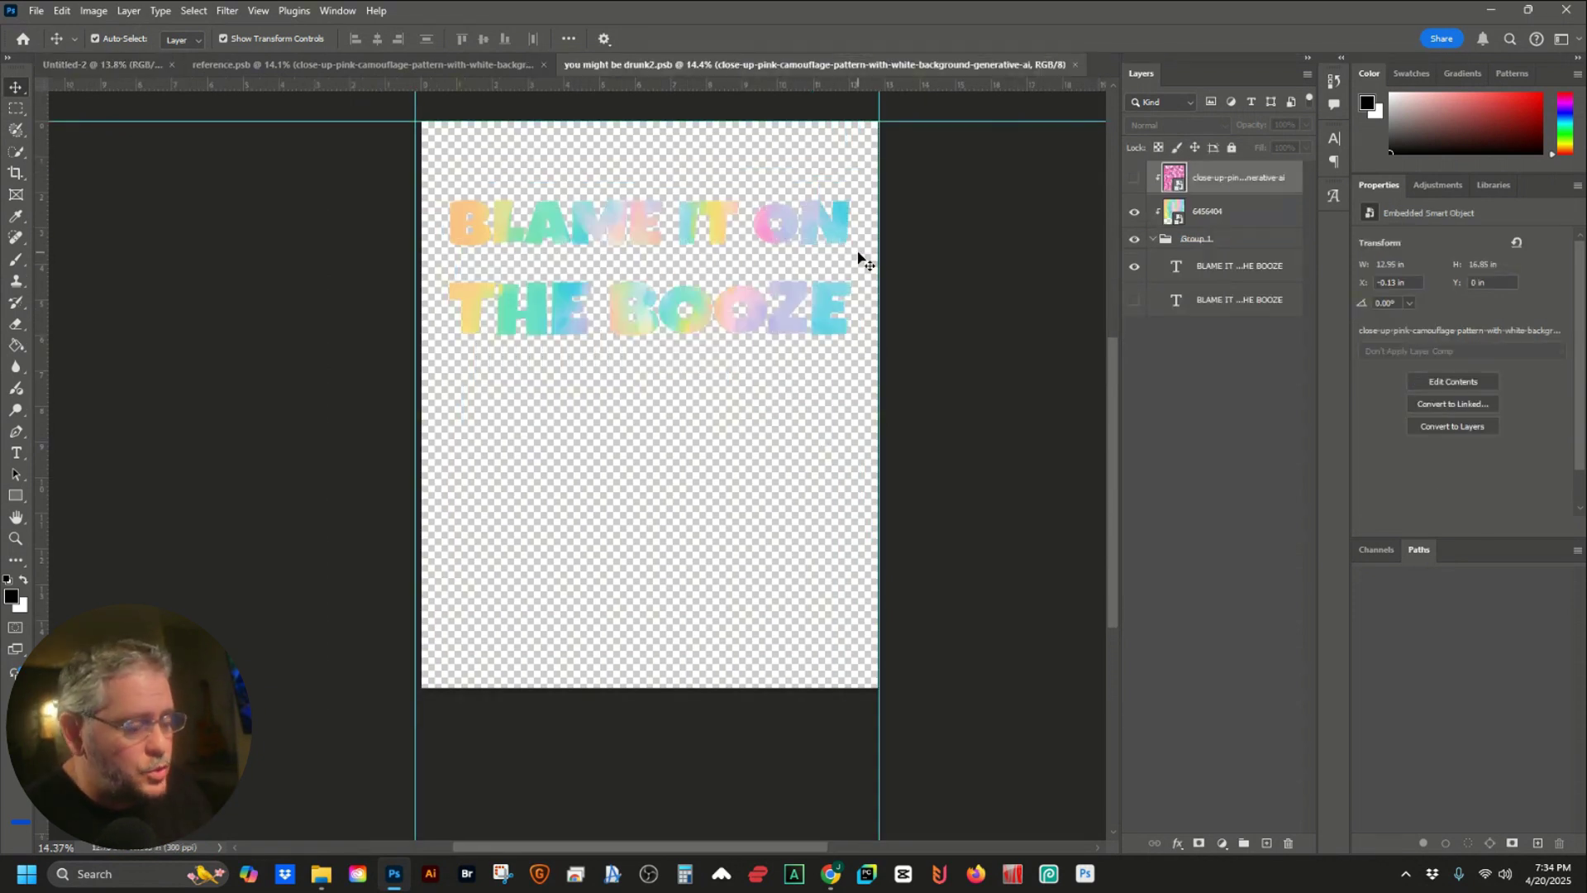
key("t")
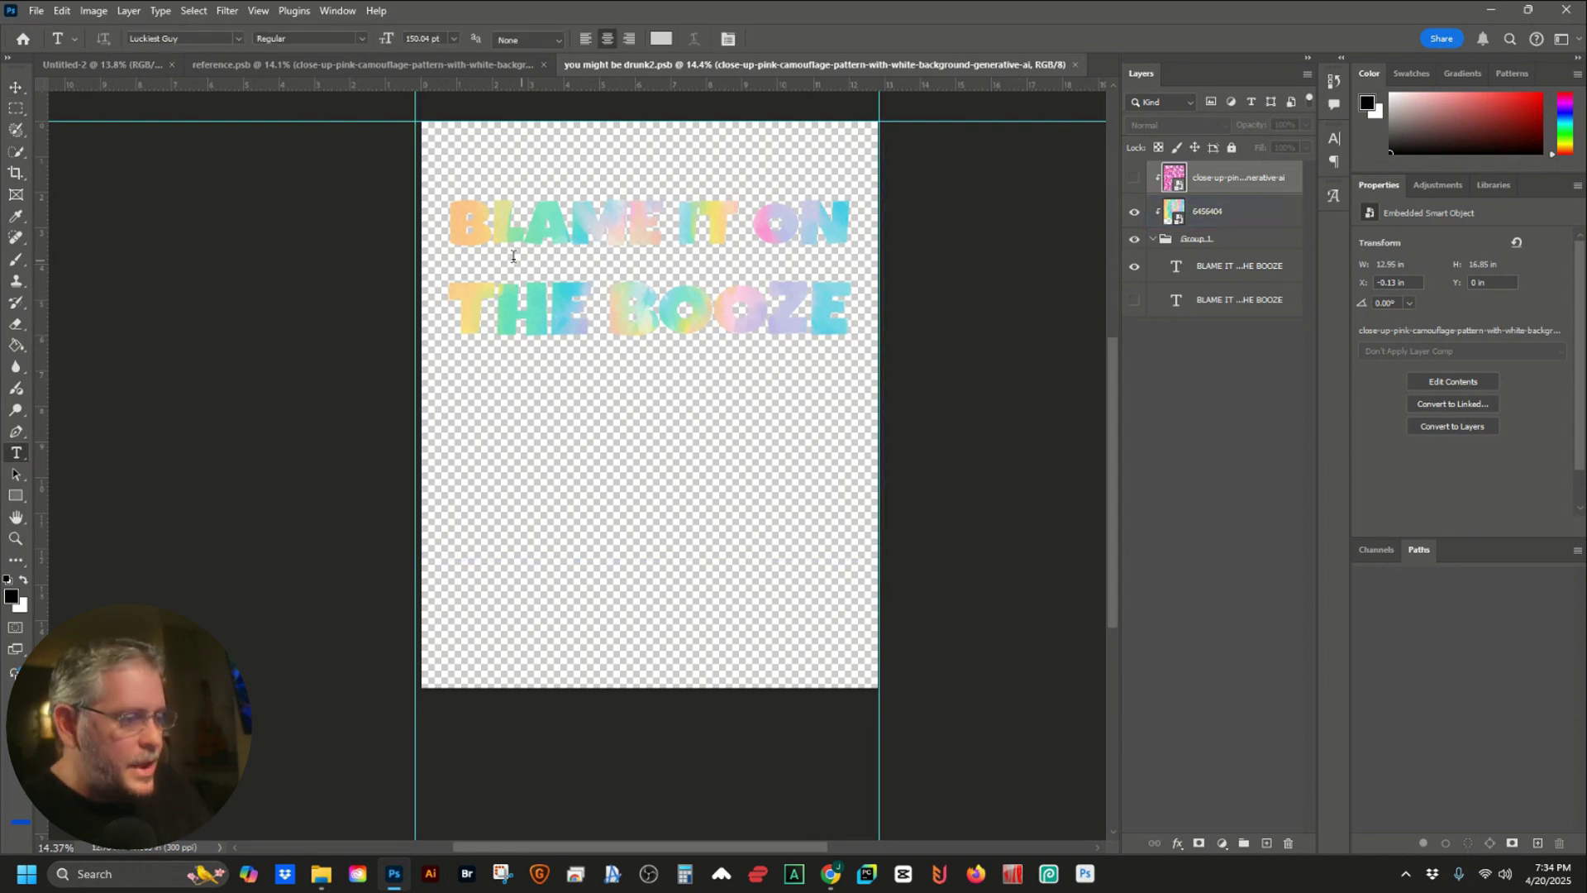
left_click_drag(450, 221, 915, 302)
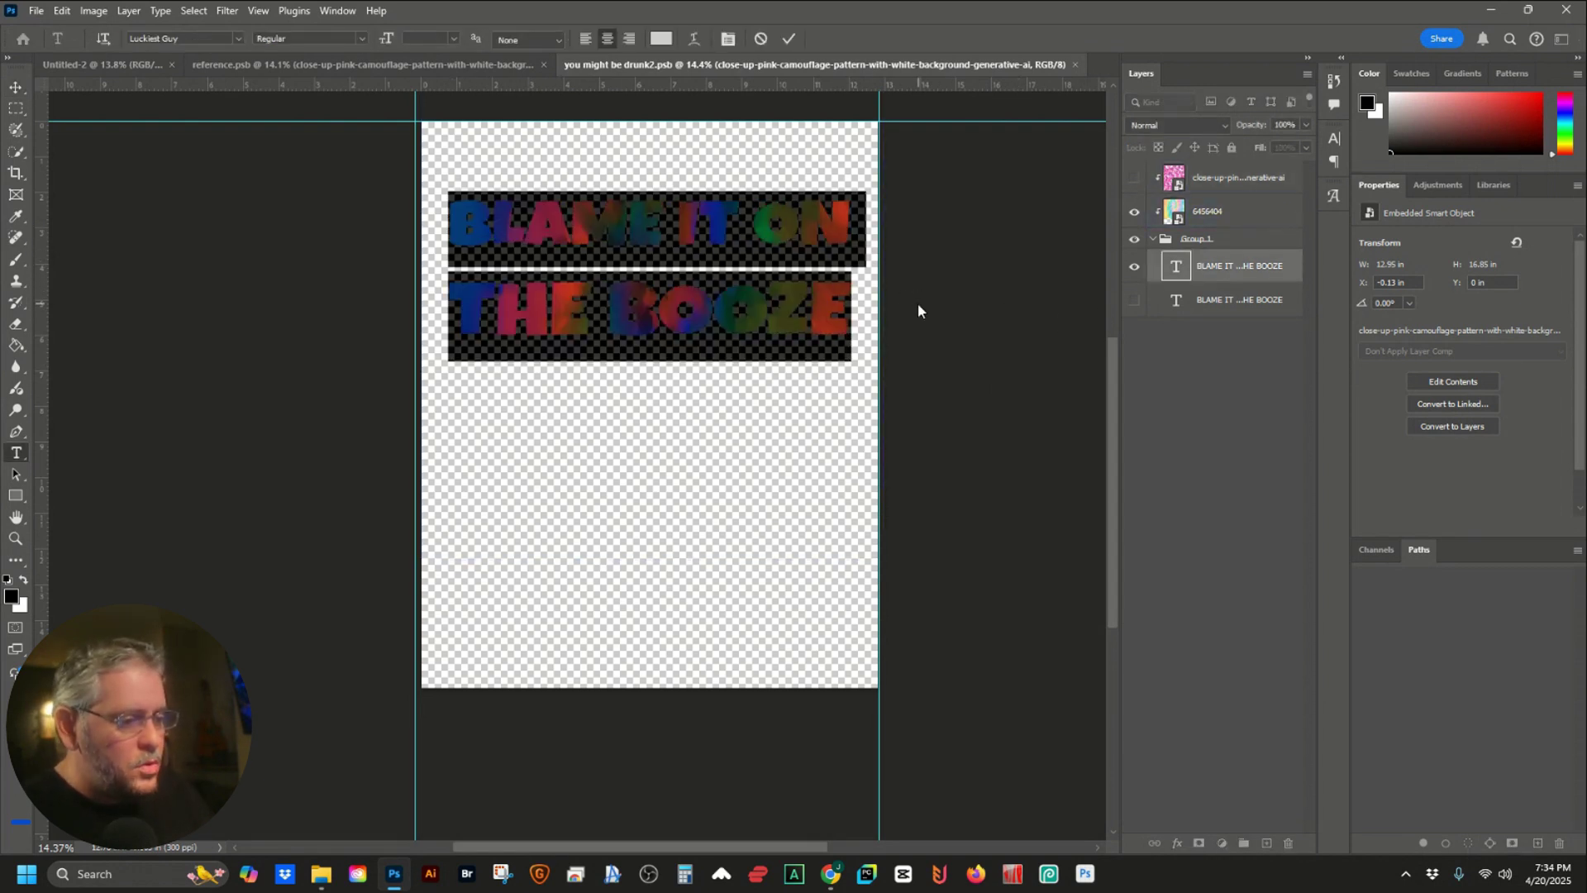
type("YOU’RE OPTOMETRIST CALLED")
key("ctrl+Return")
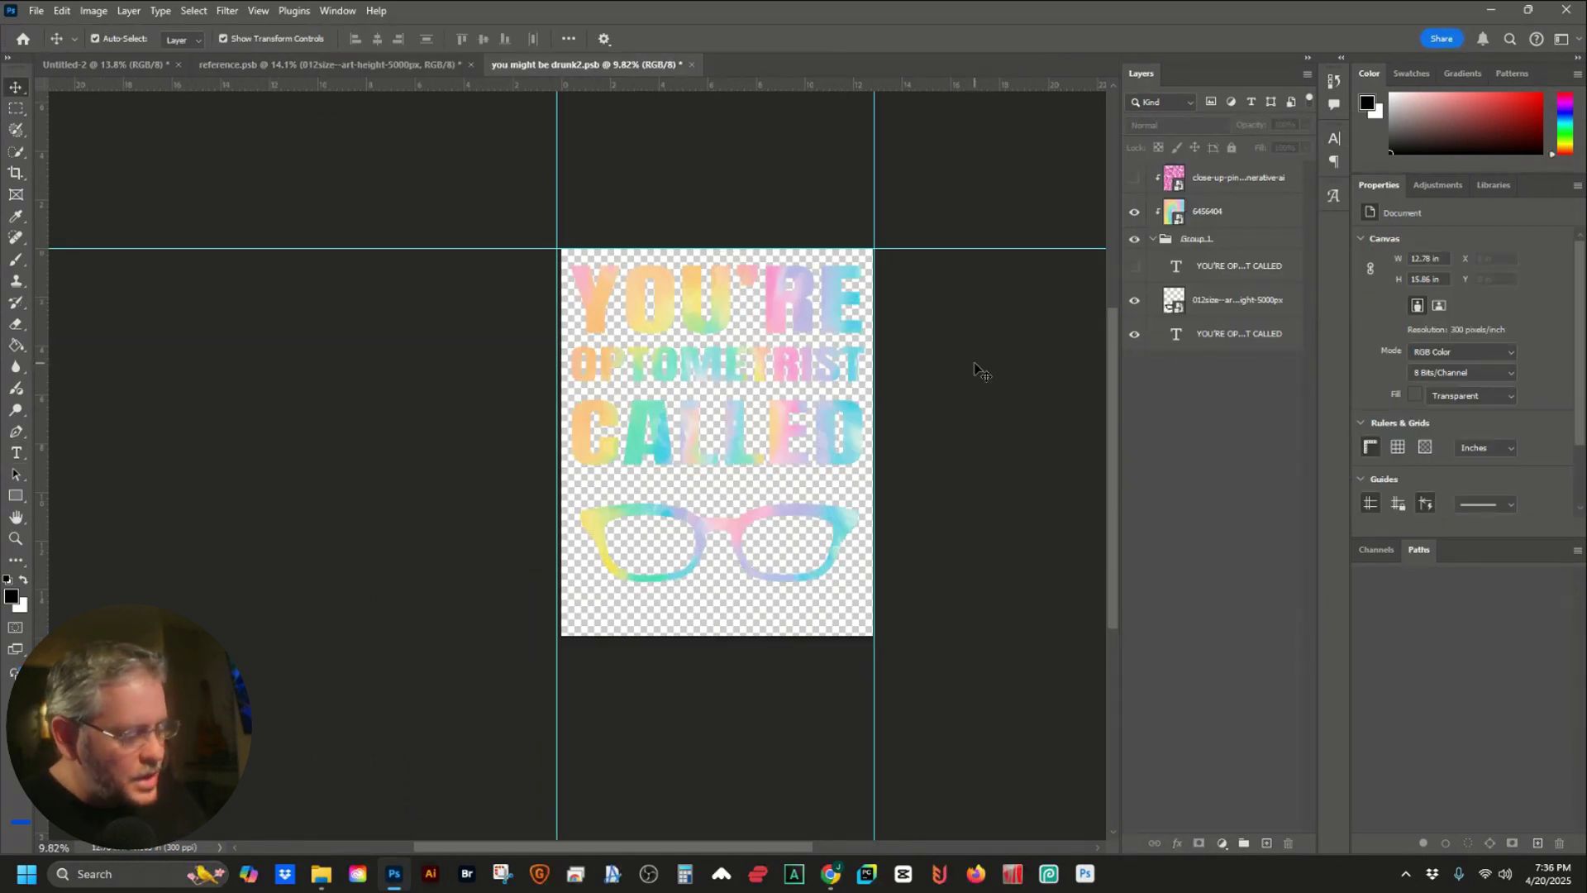
Return to Untitled-2 and show the black background Layer 0 behind the updated blur design
key("ctrl+Tab")
left_click(1134, 318)
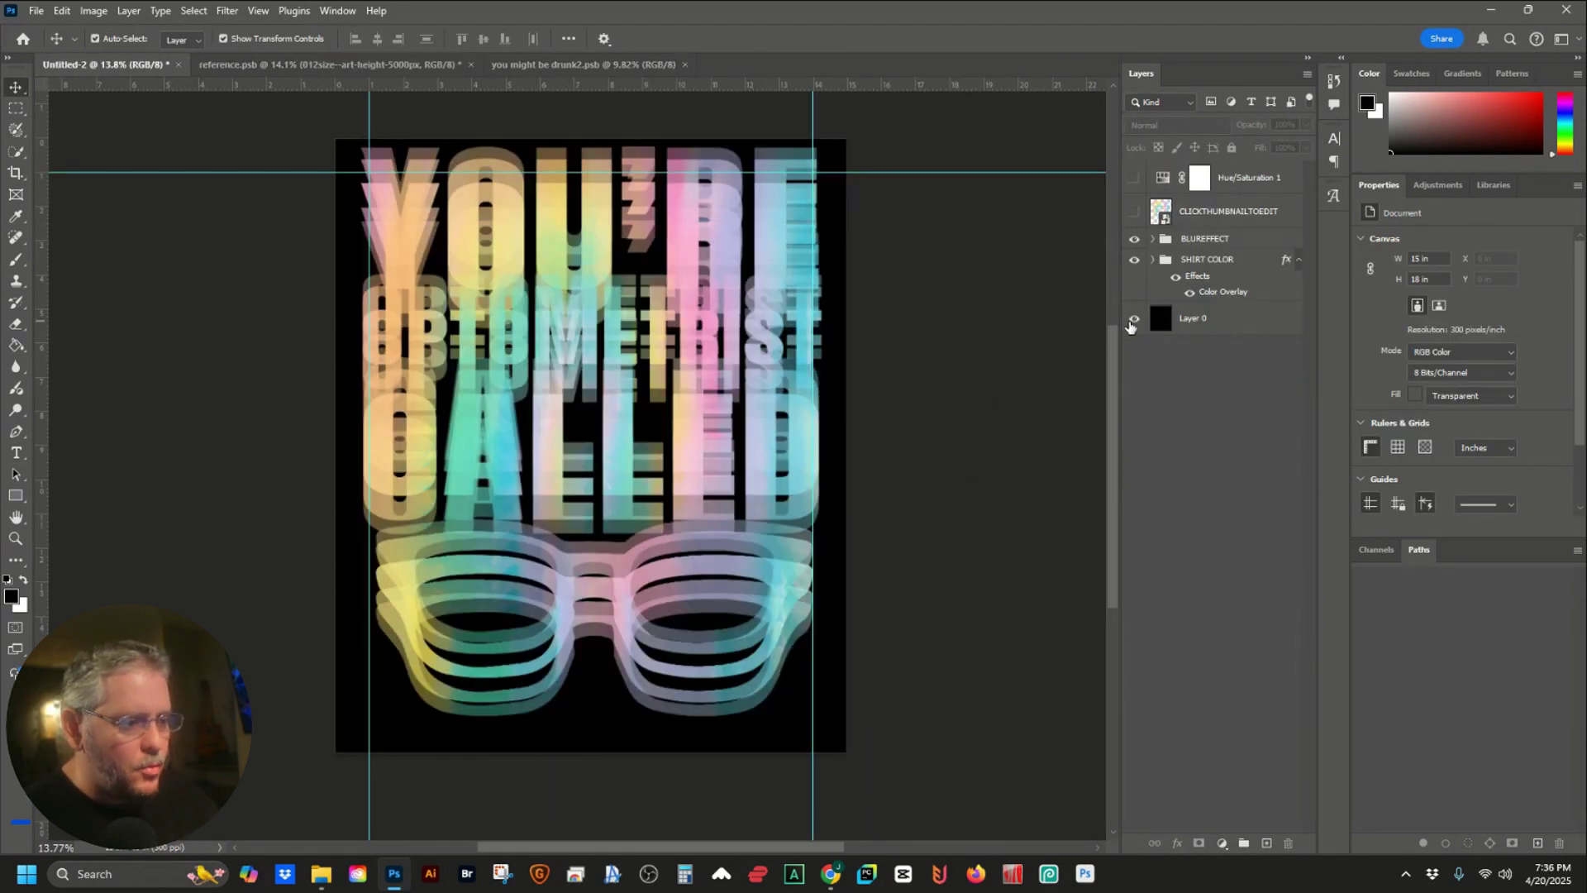
left_click(1231, 260)
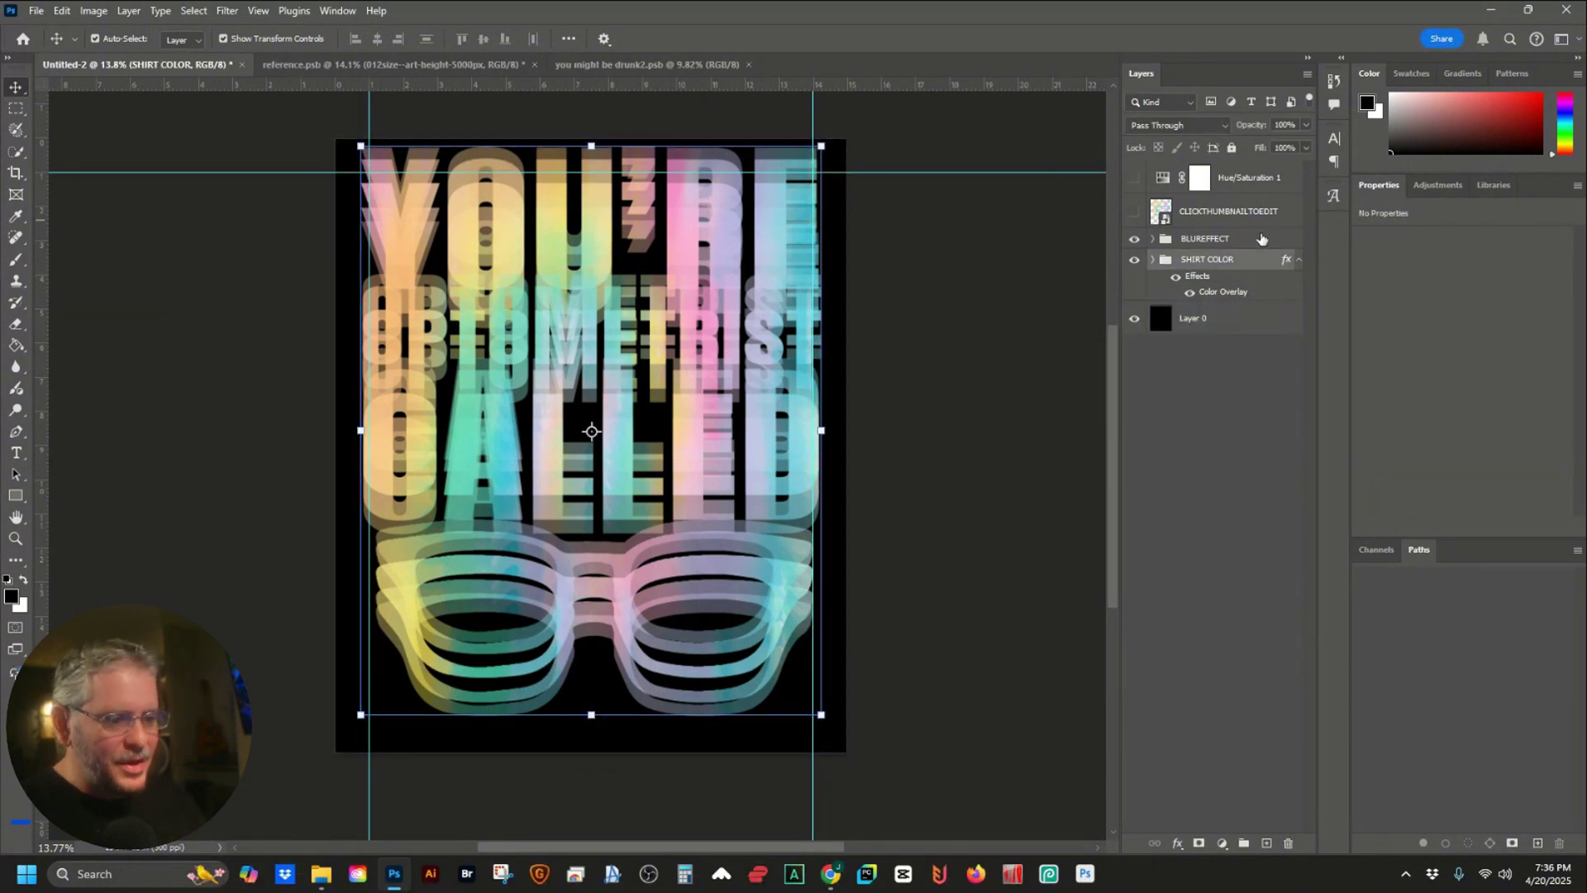
left_click(1261, 241)
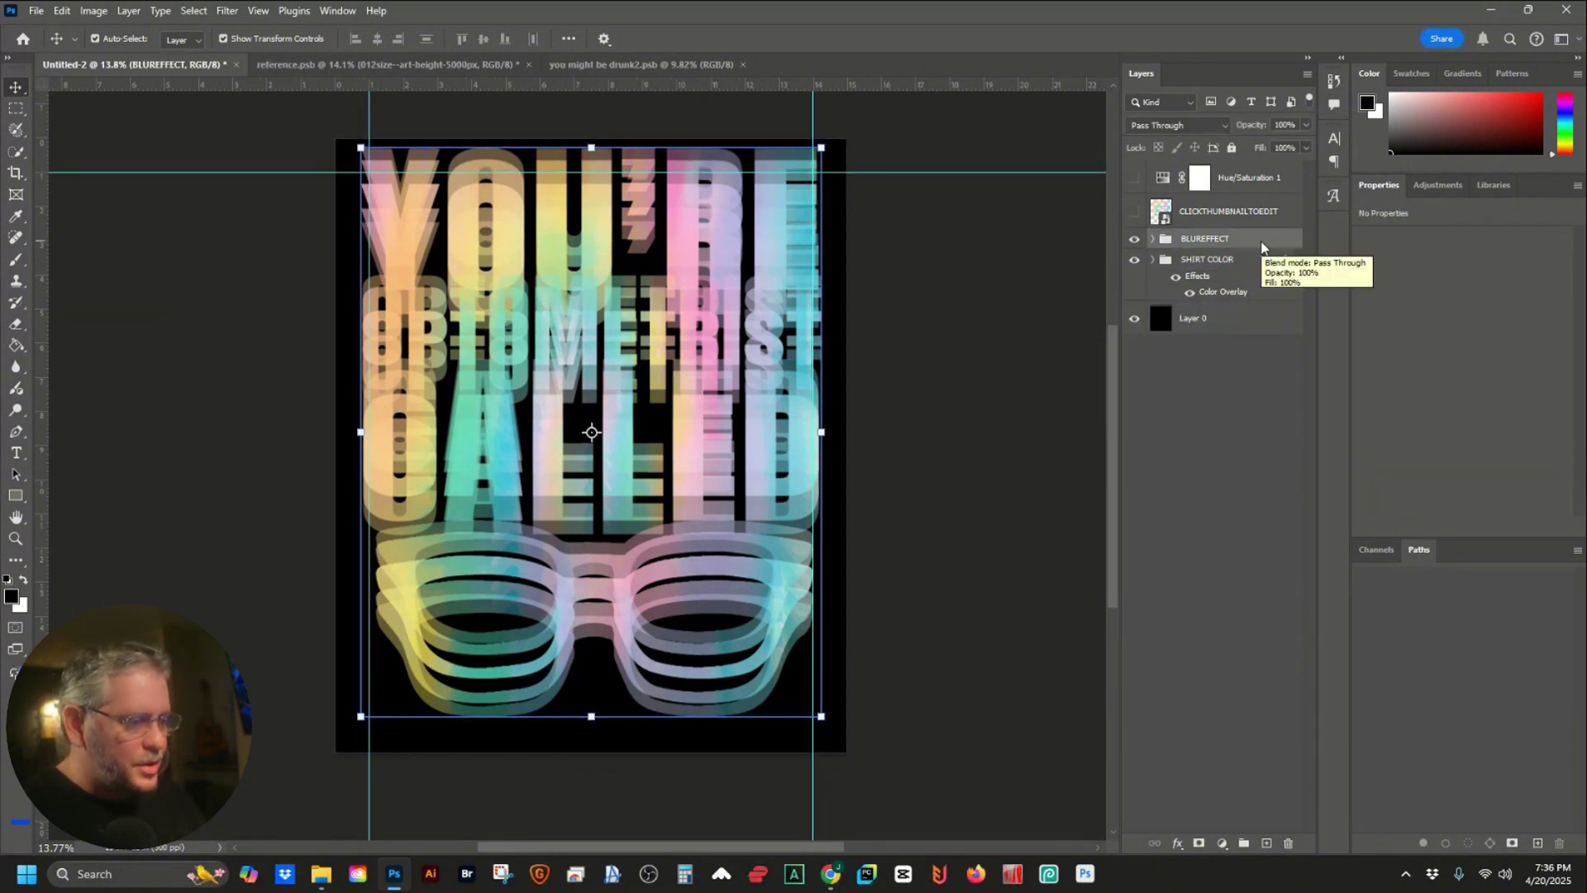
Hide the SHIRT COLOR group and the canvas guides in Untitled-2
left_click(1134, 260)
left_click(1048, 397)
key("ctrl+semicolon")
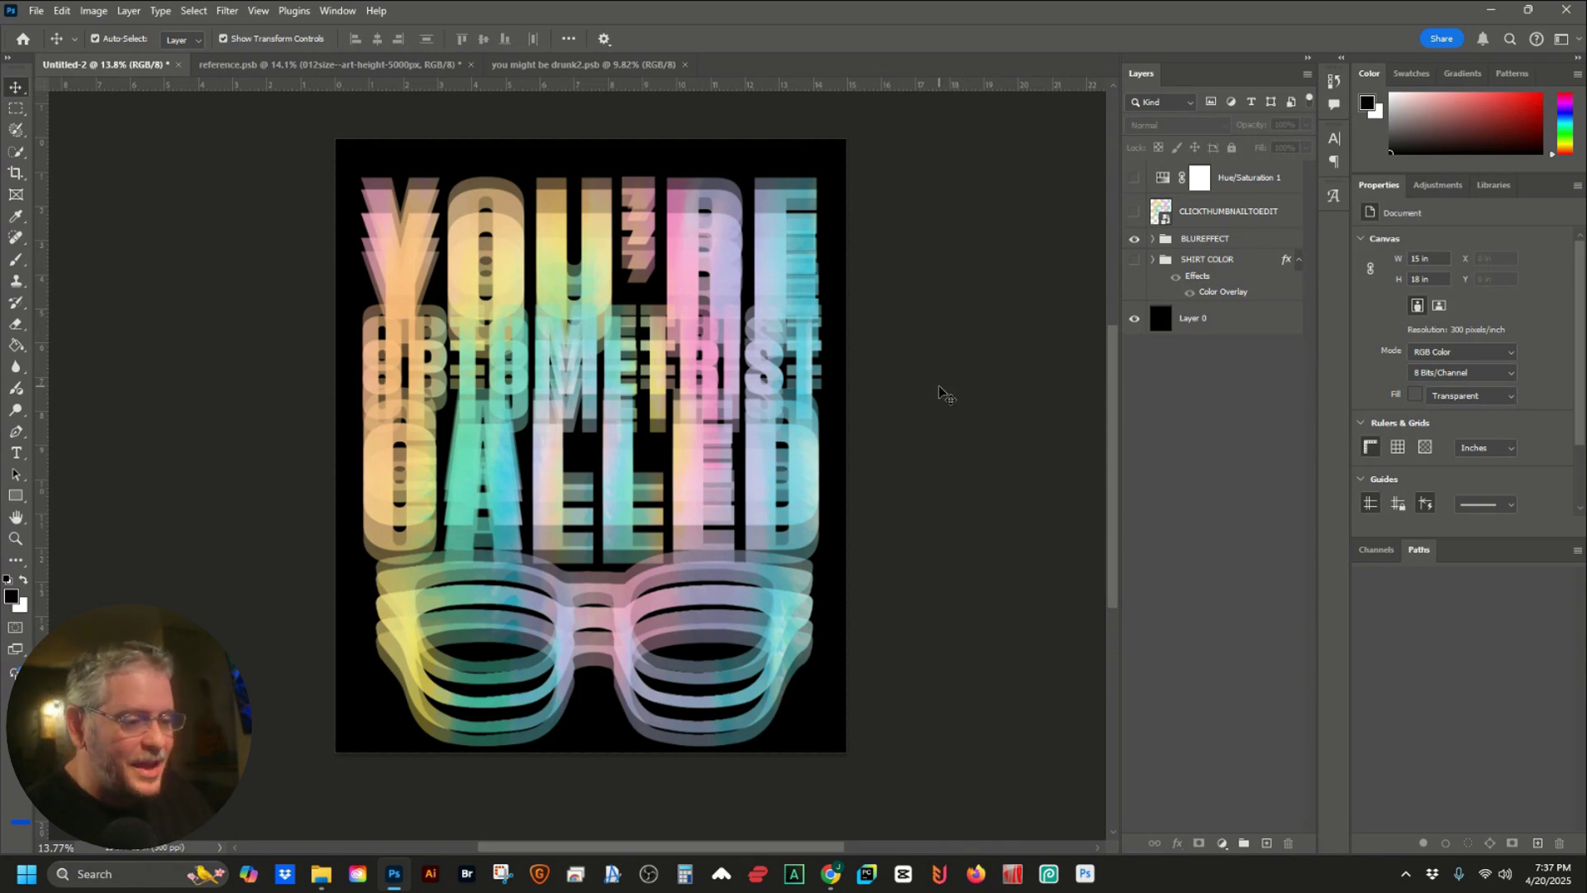
left_click(1134, 330)
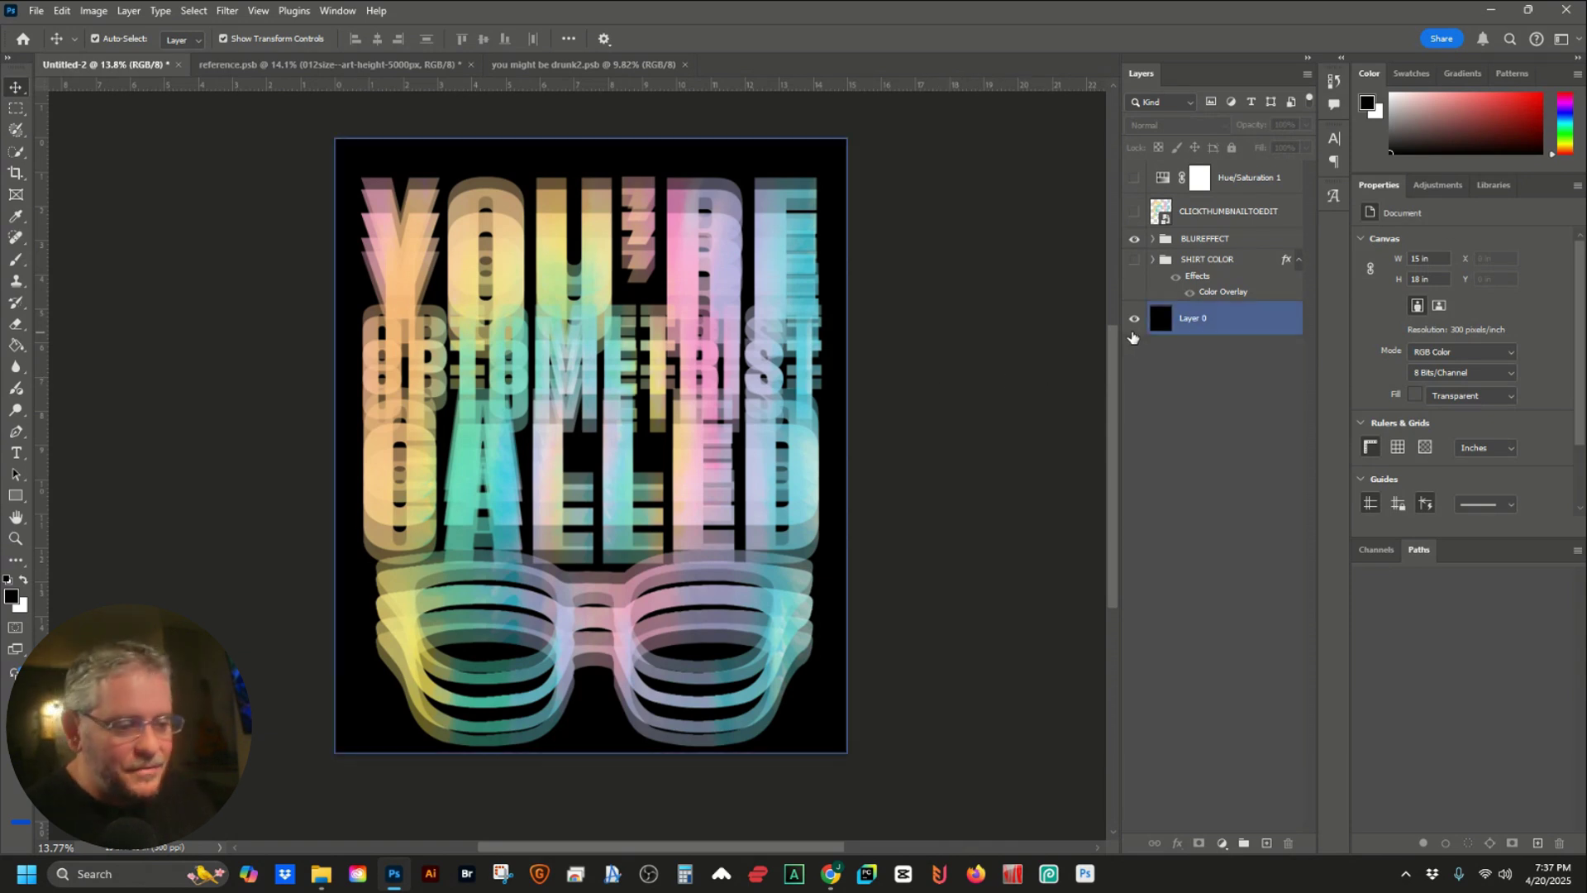
left_click(1163, 240)
left_click(1149, 327)
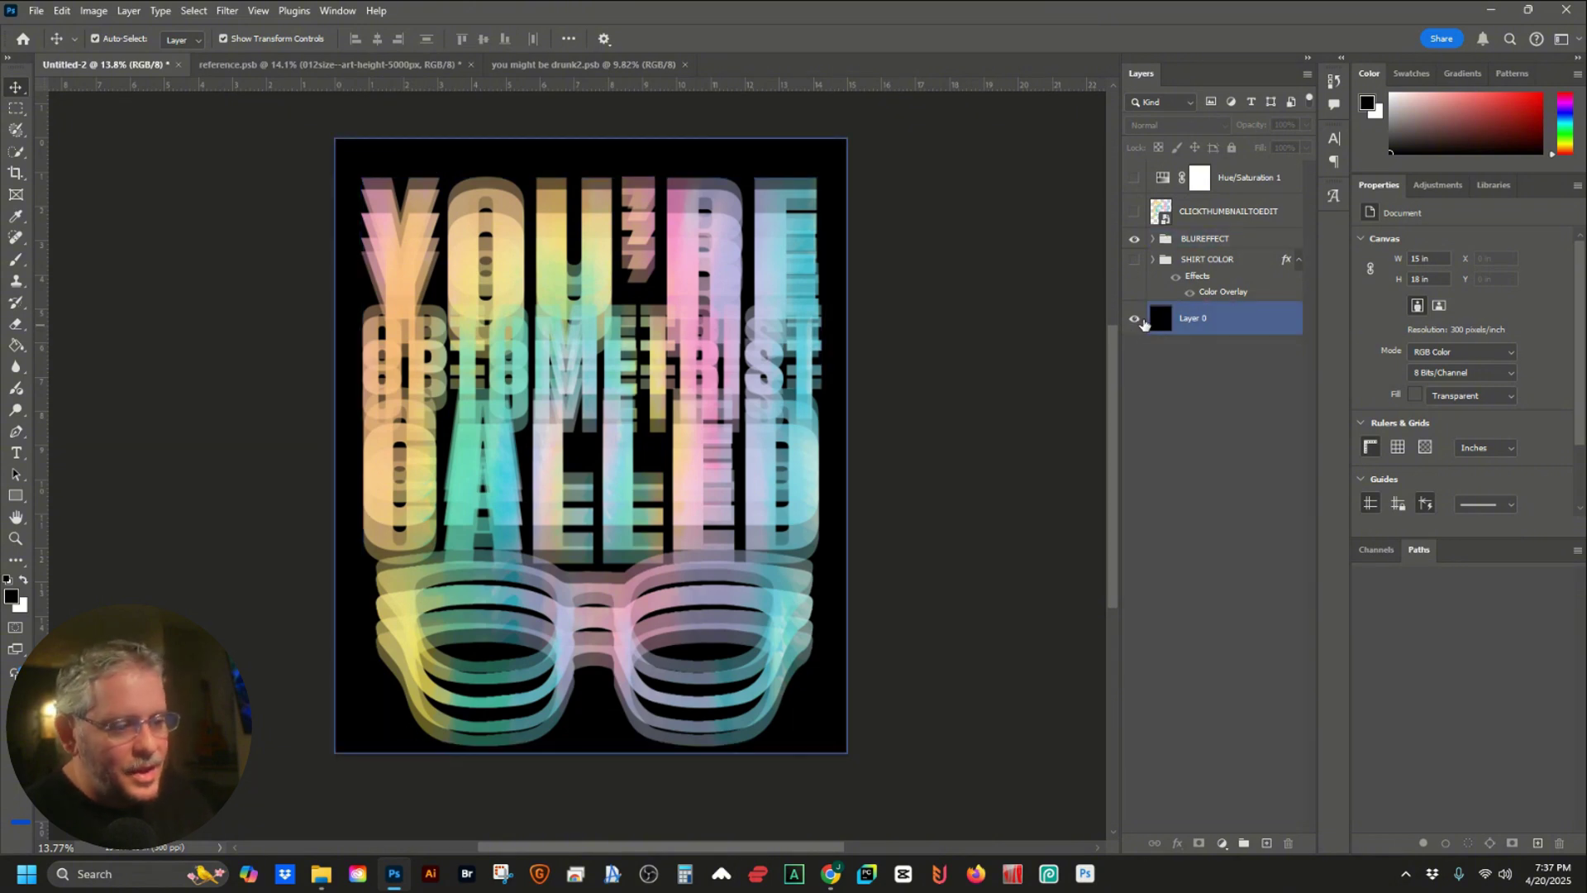
left_click(1182, 240)
Open the CLICKTHUMBNAILTOEDIT smart object, add the raccoon artwork from reference.psb, and save it to update the blur design in Untitled-2
double_click(1161, 212)
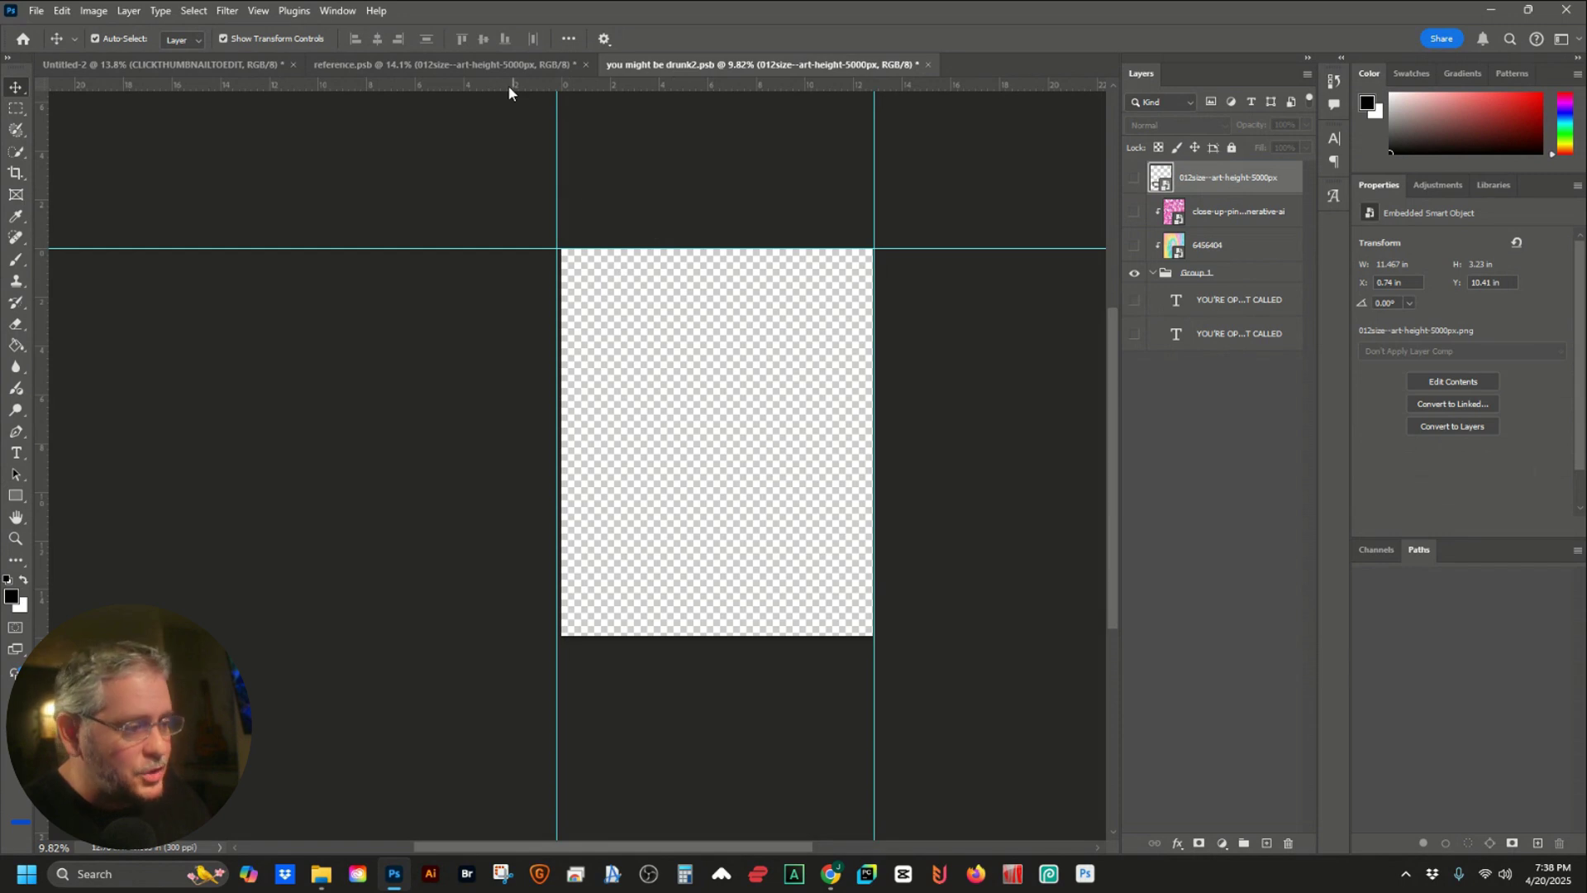
left_click_drag(491, 67, 724, 429)
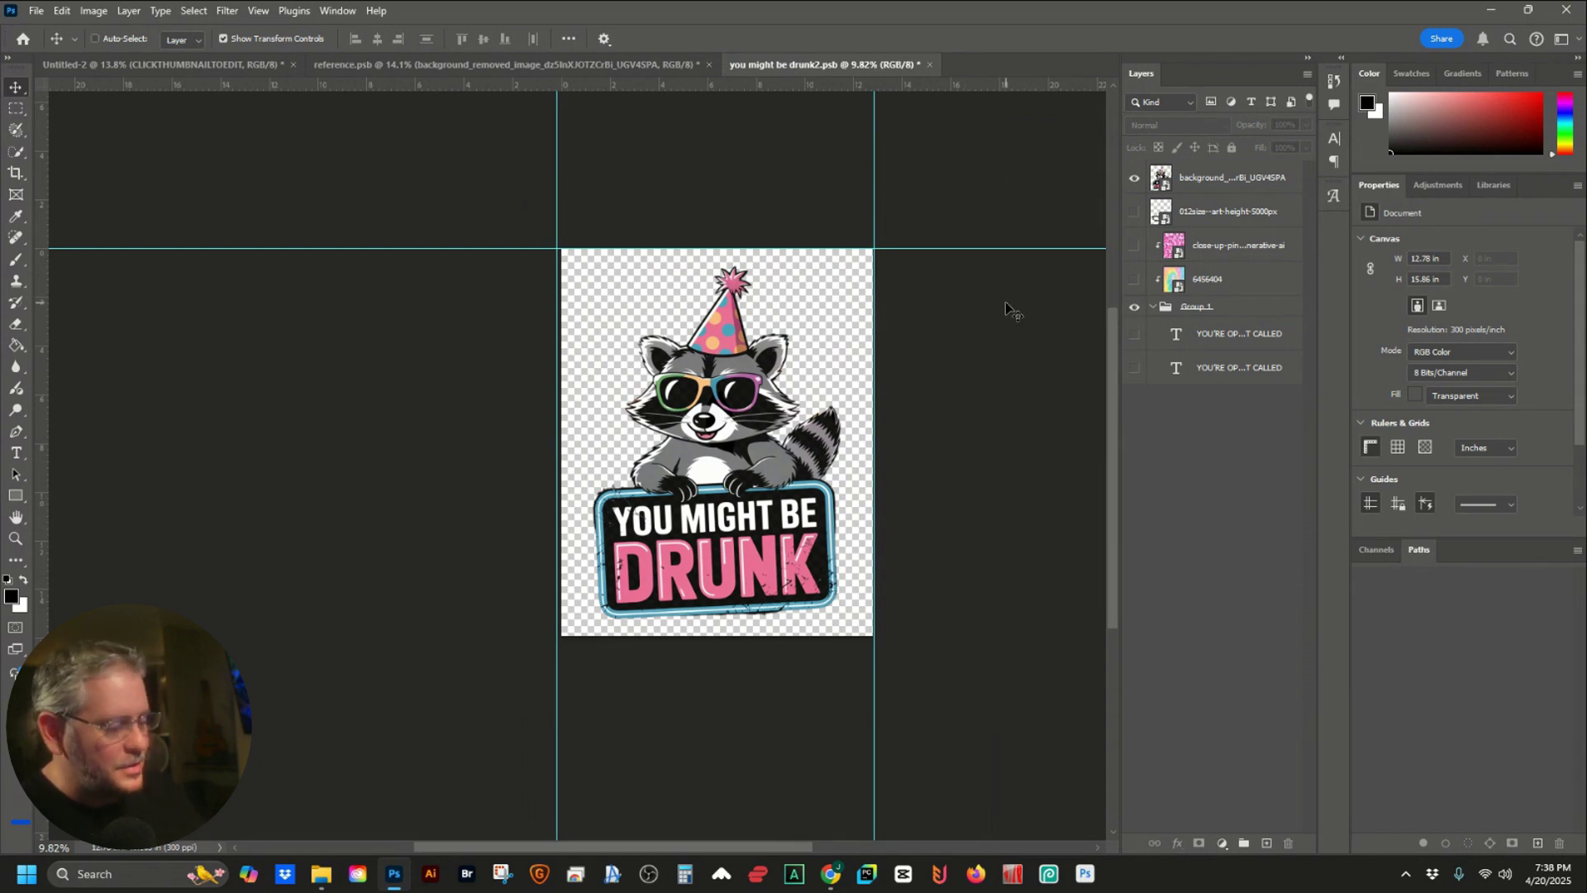
key("ctrl+s")
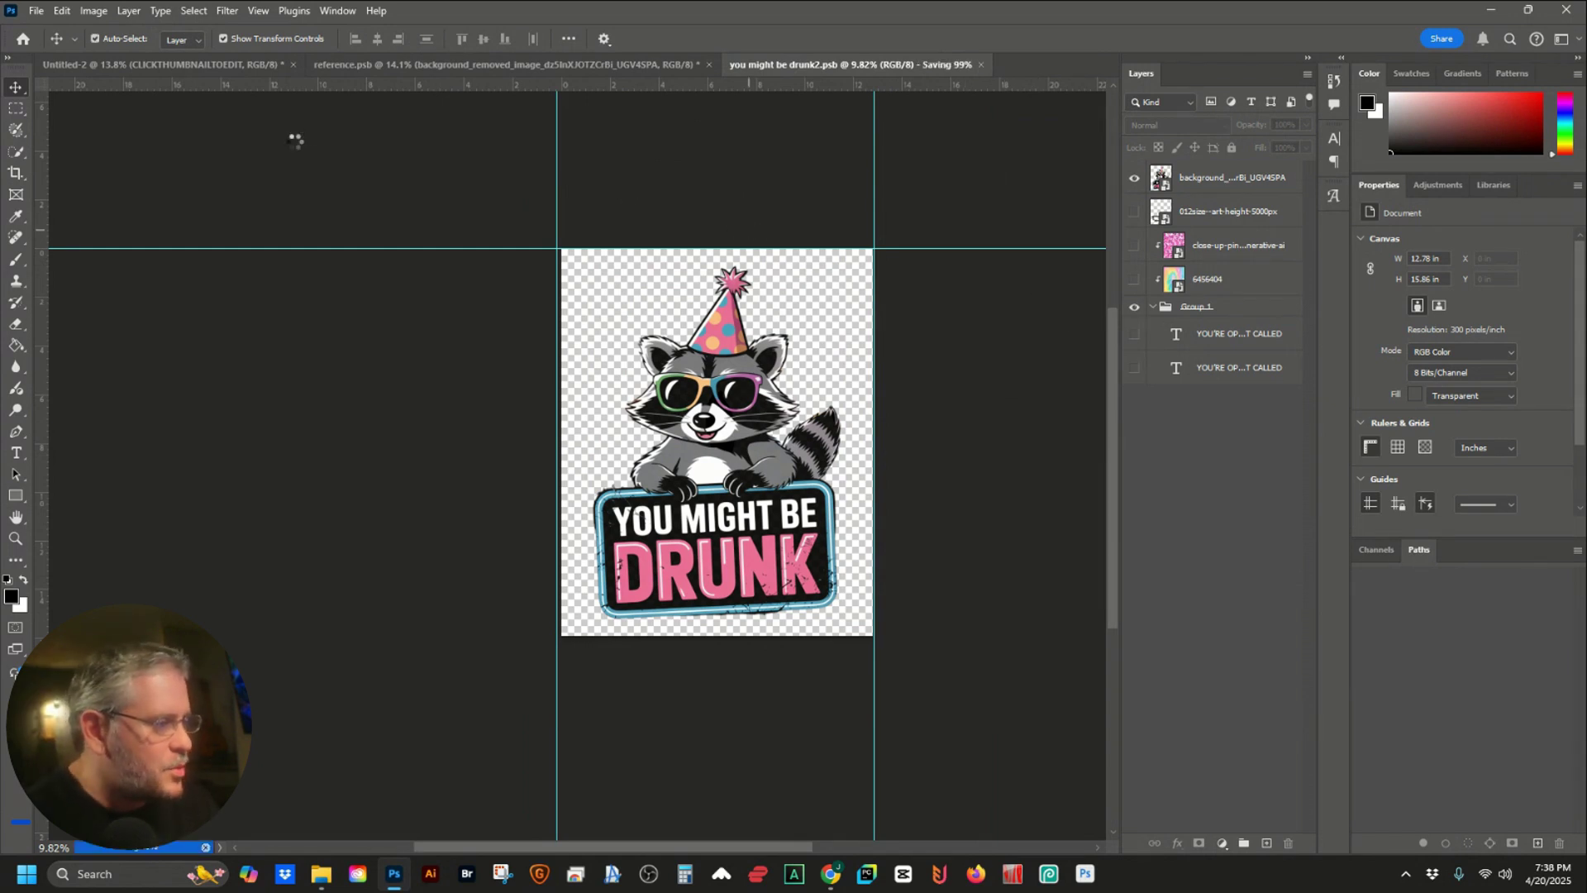
key("ctrl+Tab")
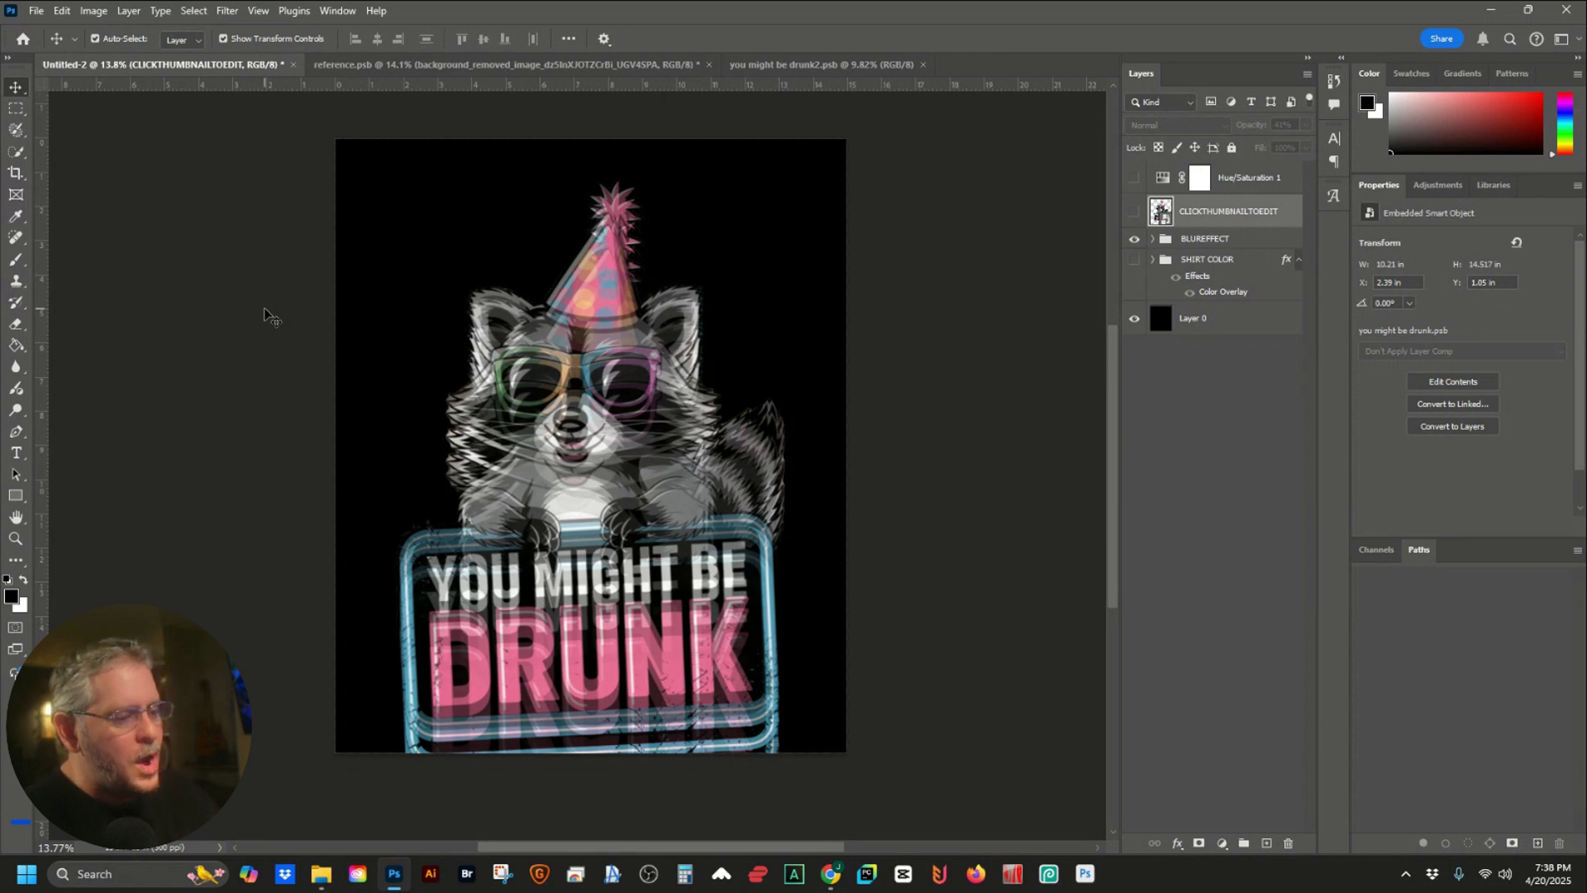
left_click(347, 371)
left_click(855, 381)
left_click(1222, 238)
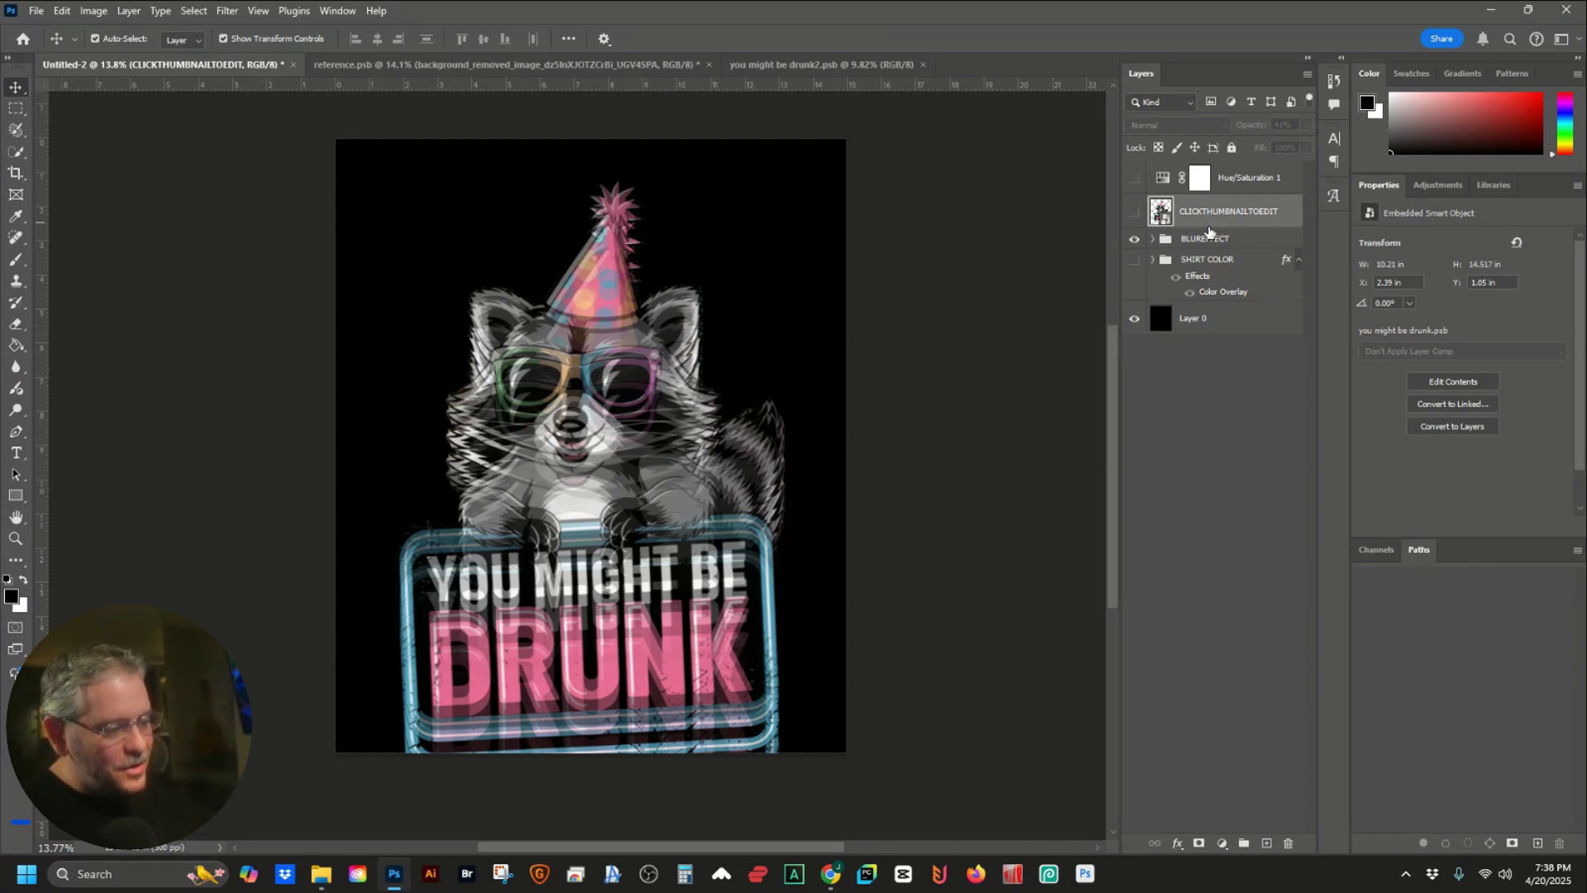
left_click(1203, 247)
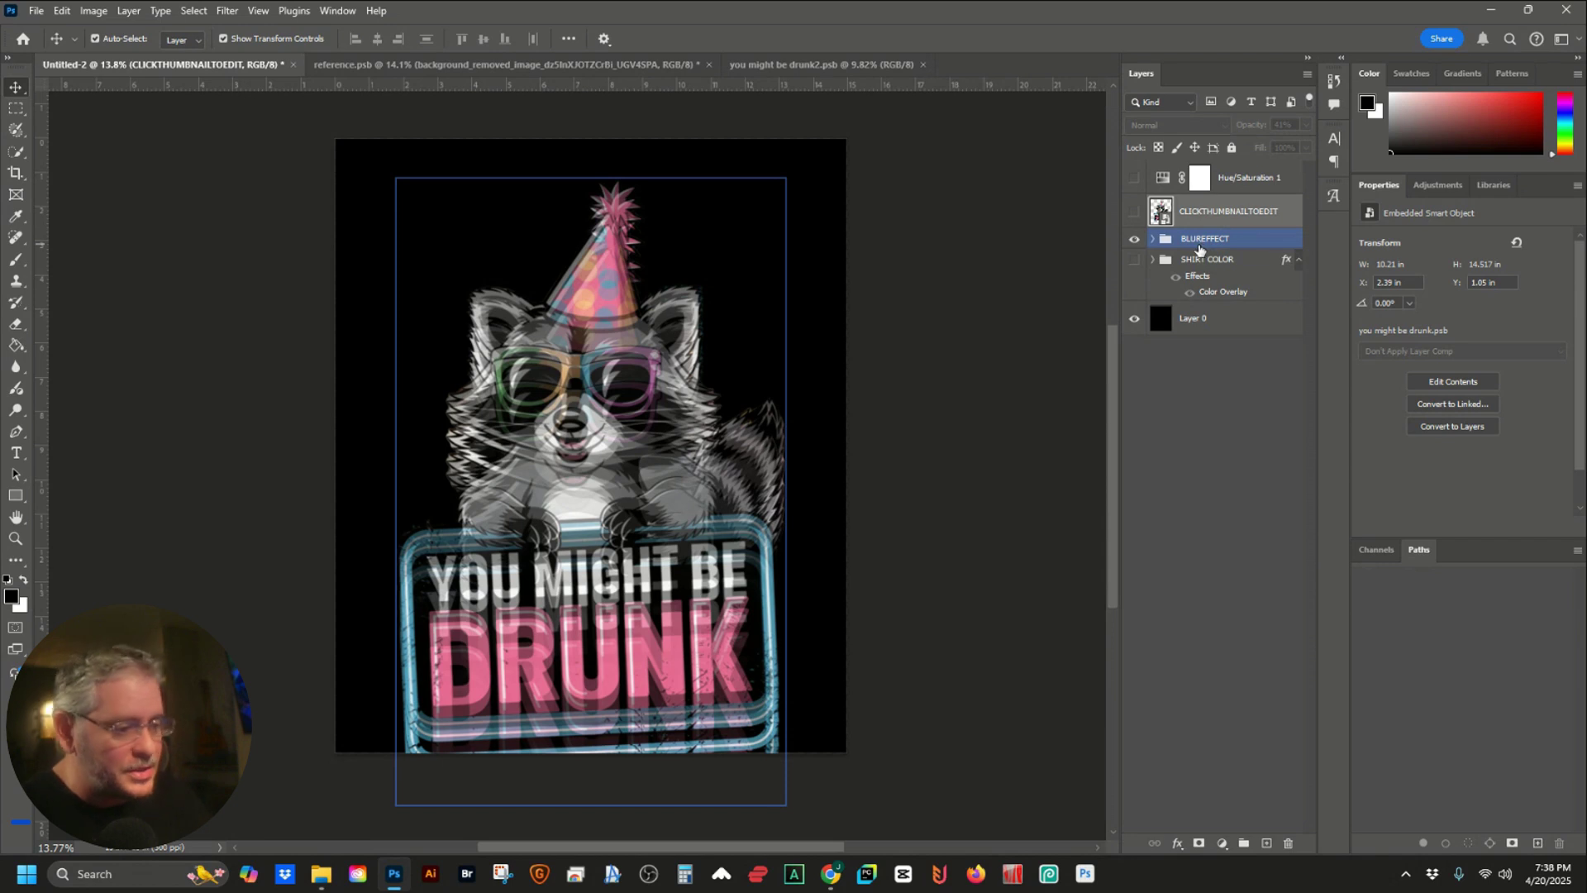
left_click(1046, 304)
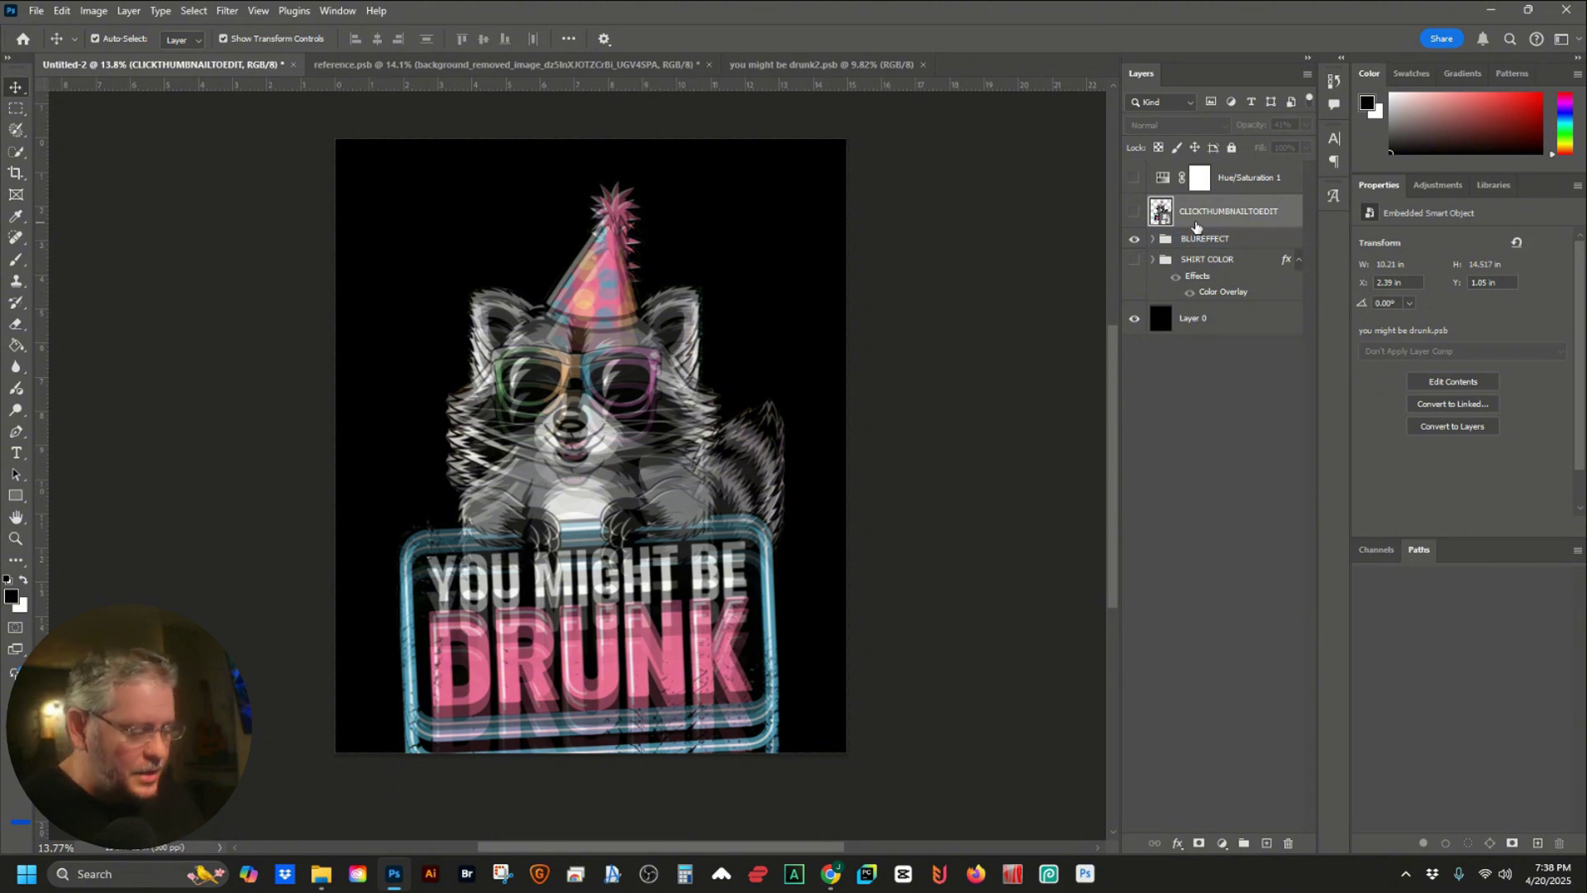
Move the BLUREFFECT and SHIRT COLOR groups up together and scale them down so the raccoon design fits the canvas
left_click(1195, 238)
key("shift+Up")
key("shift+Up")
key("shift+Up")
key("shift+Up")
key("shift+Up")
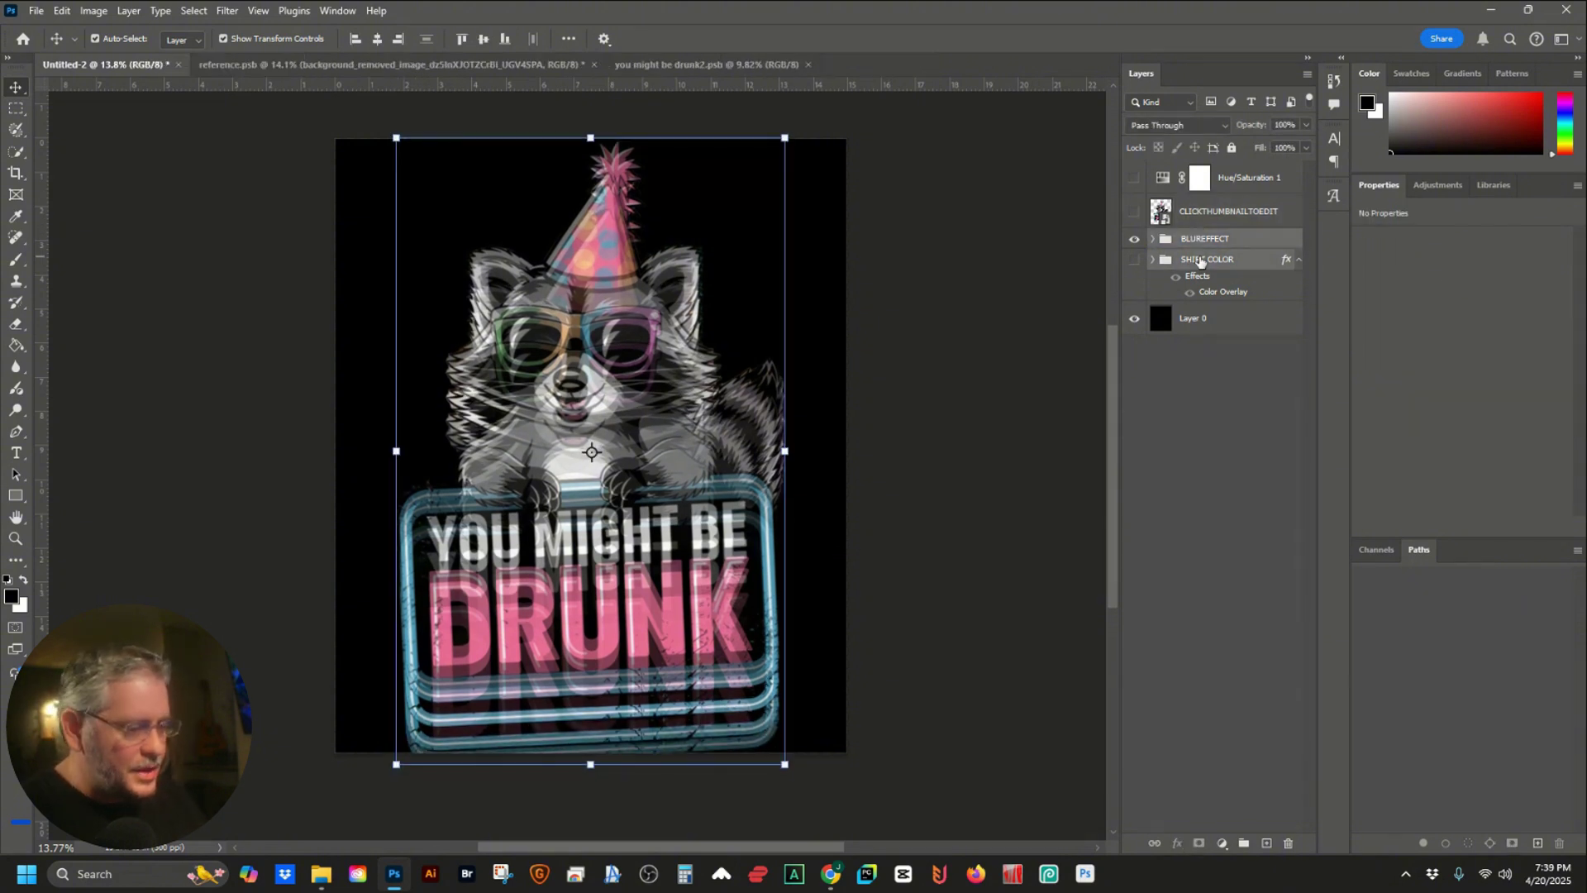
left_click(934, 259)
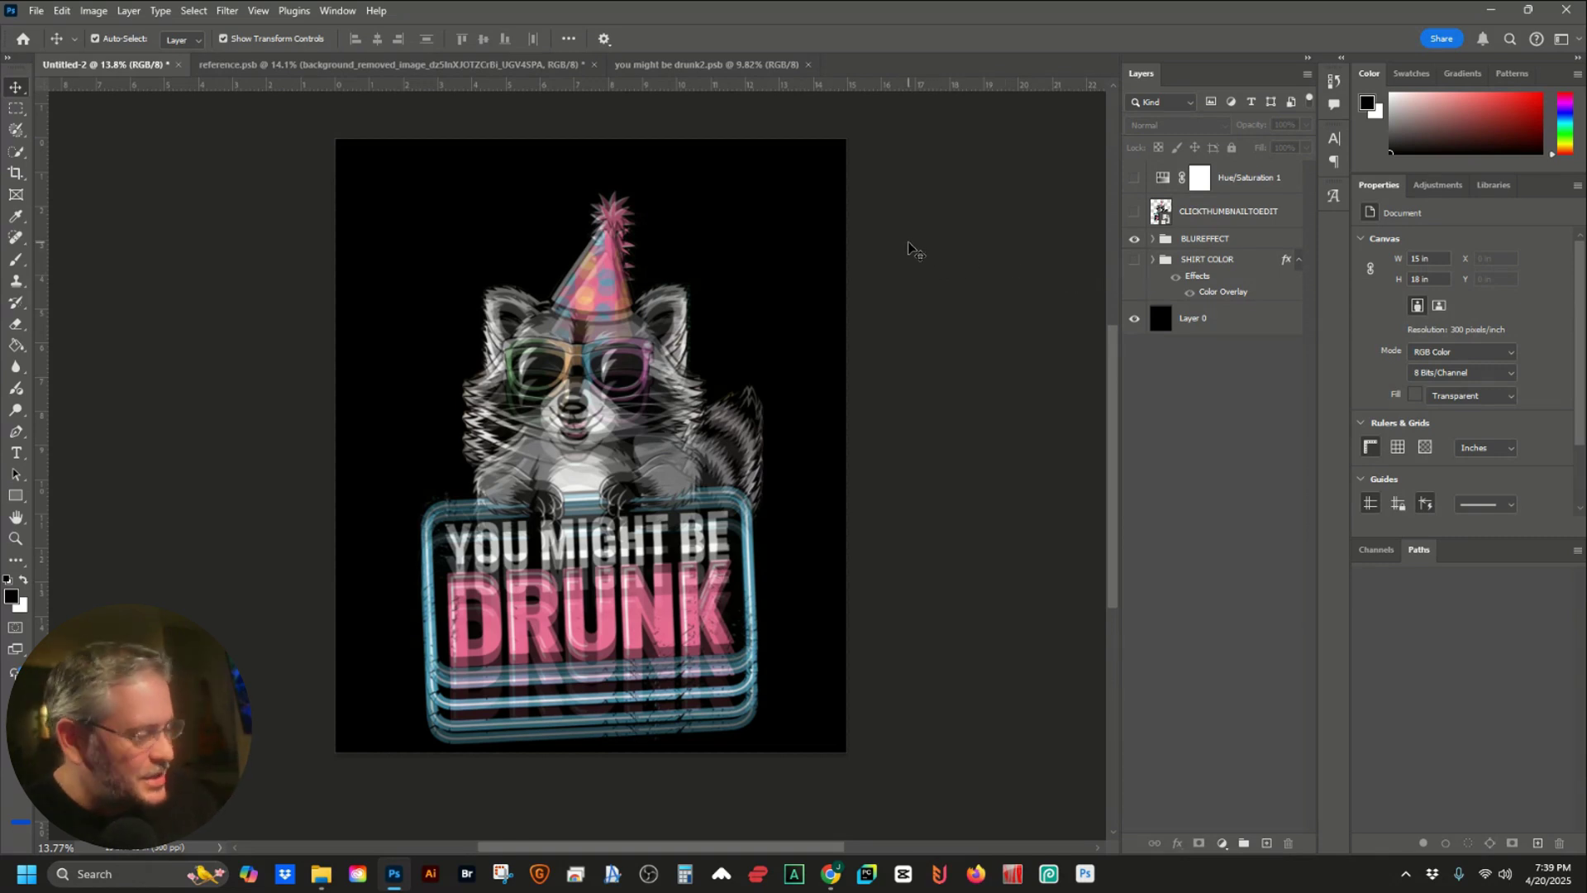
Replace the raccoon in you might be drunk2.psb with the pasted optometrist artwork, and save to update the blur design in Untitled-2
left_click(669, 73)
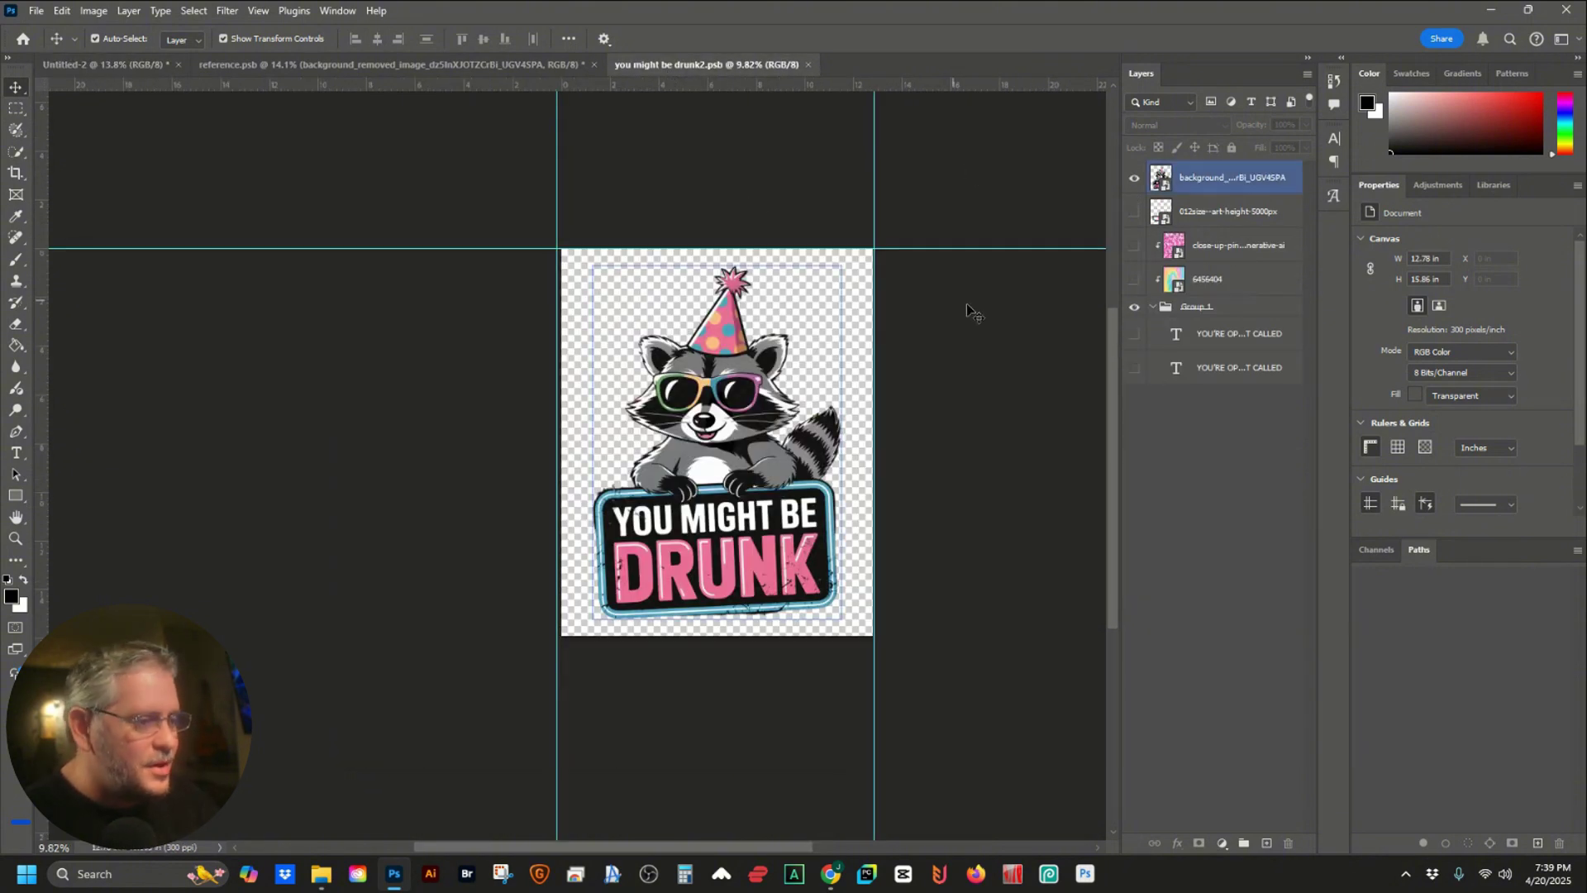
key("ctrl+v")
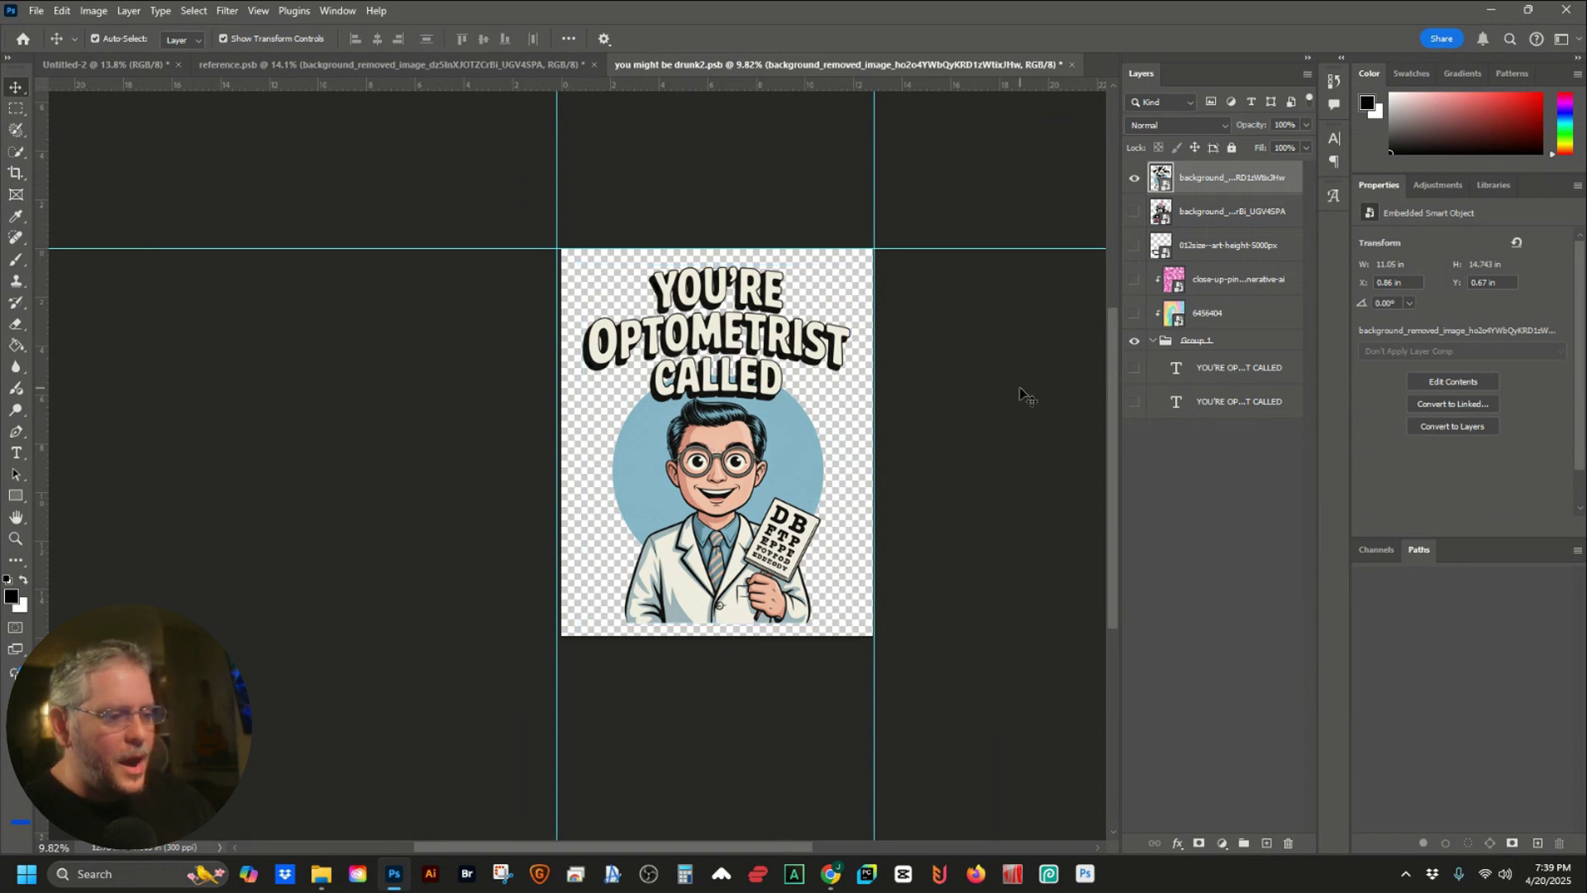
left_click(997, 407)
key("ctrl+s")
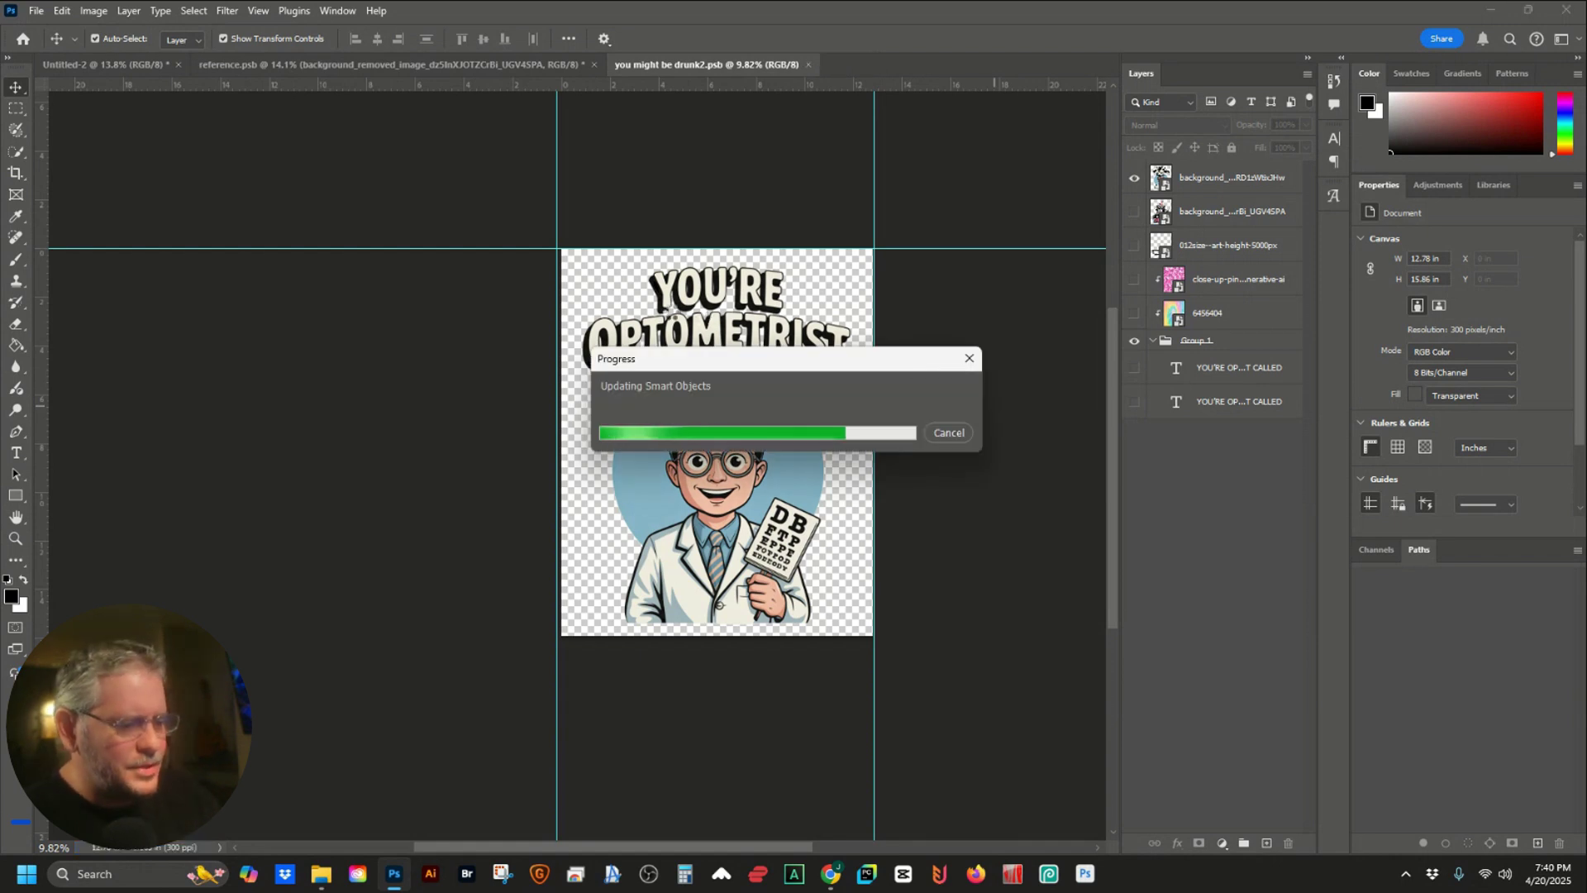
left_click(114, 64)
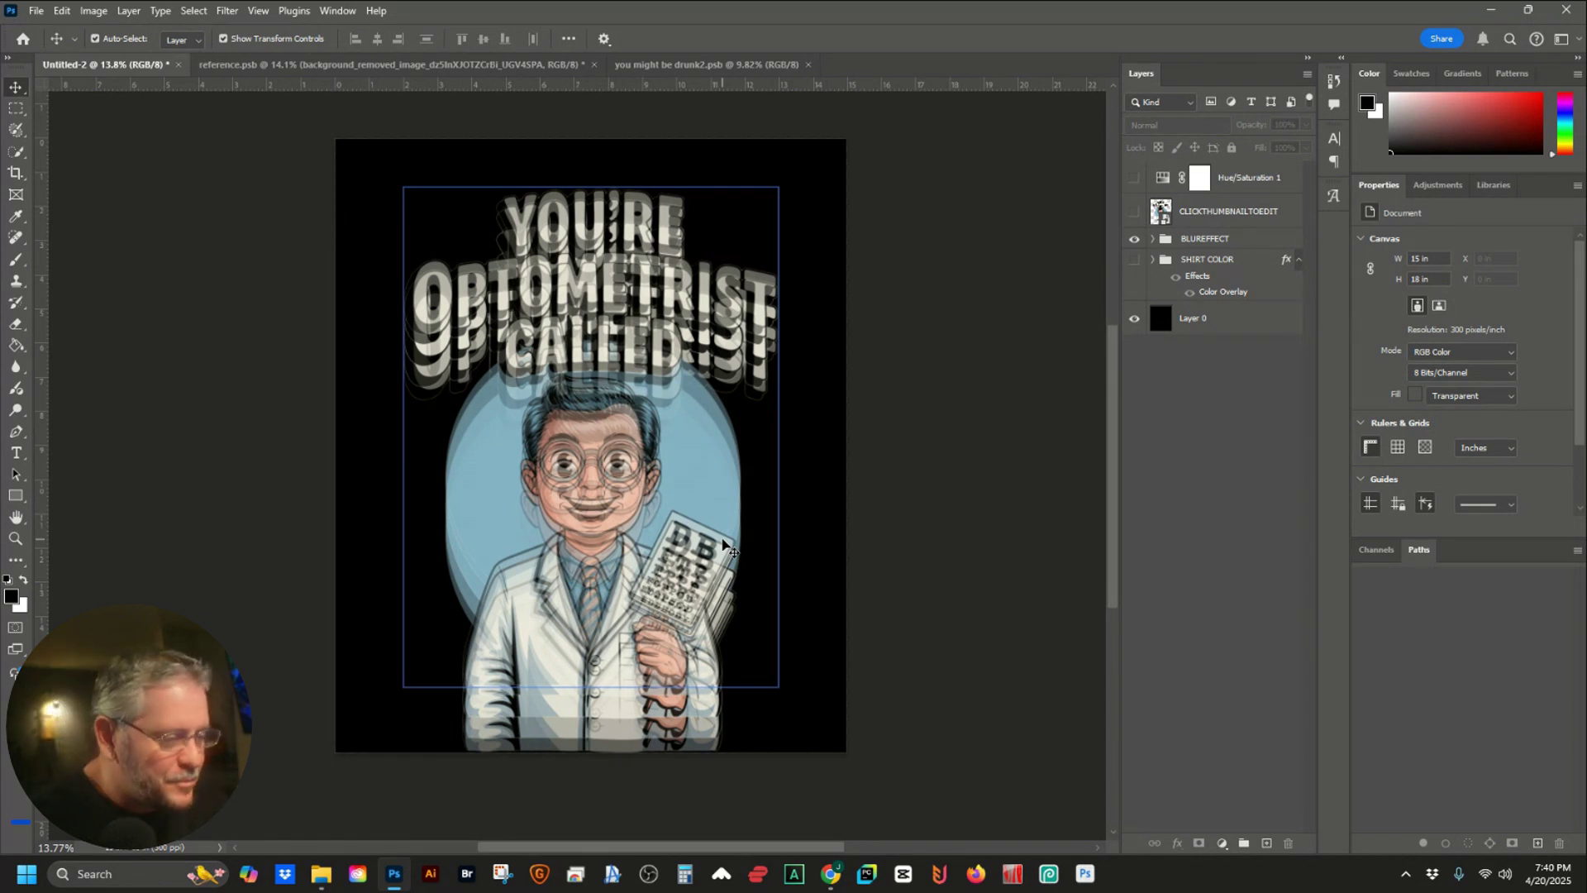
left_click(913, 637)
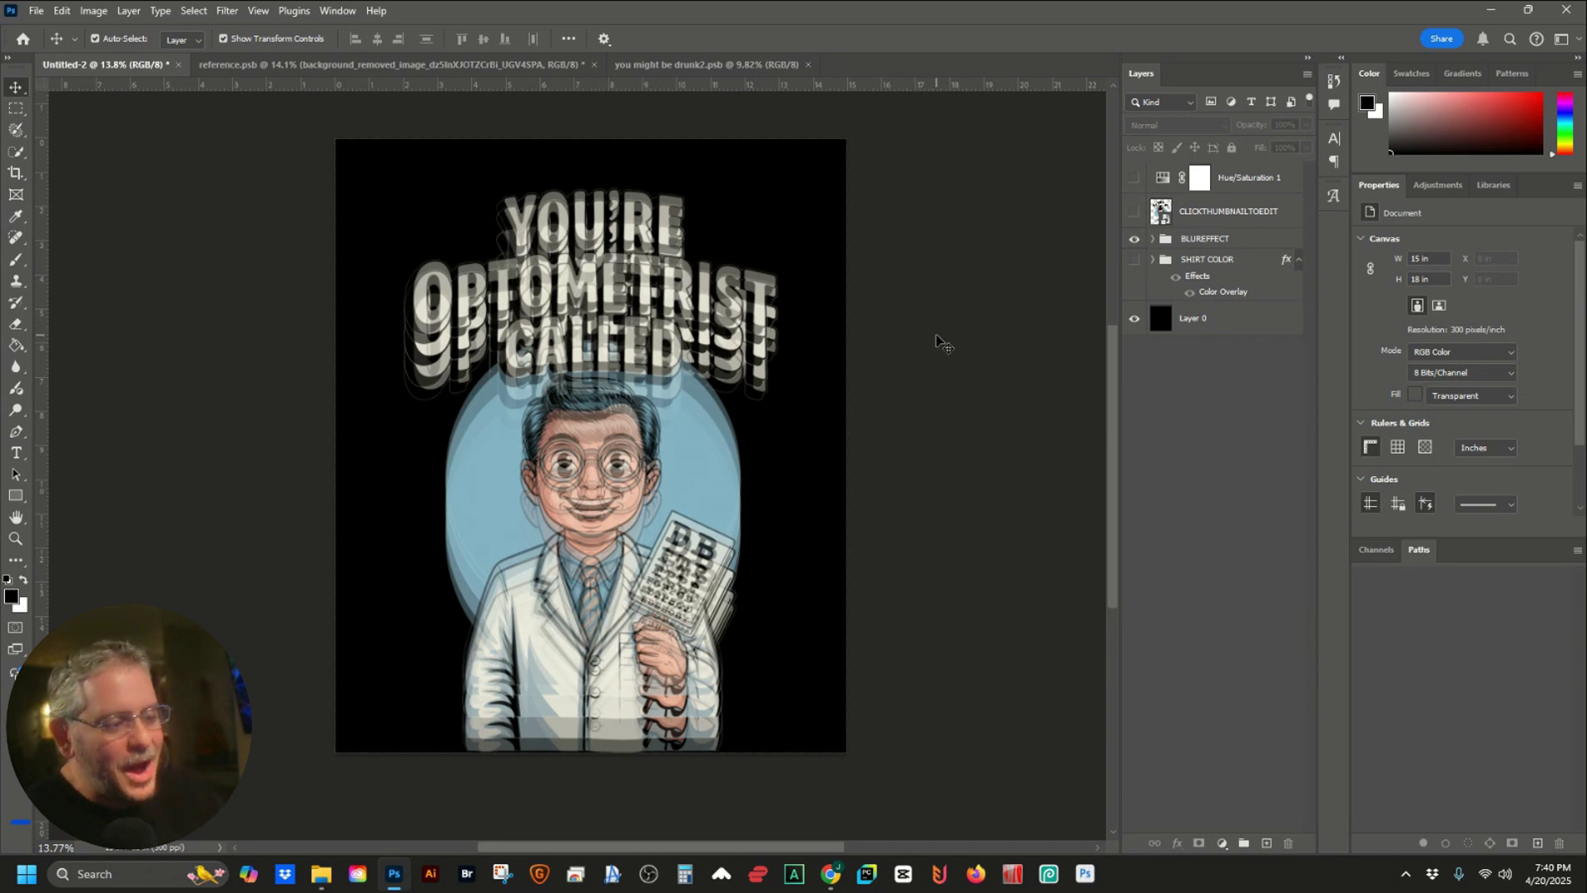
Swap the optometrist artwork in you might be drunk2.psb for the 6456404-textured text and glasses, save, and return to Untitled-2
left_click(688, 66)
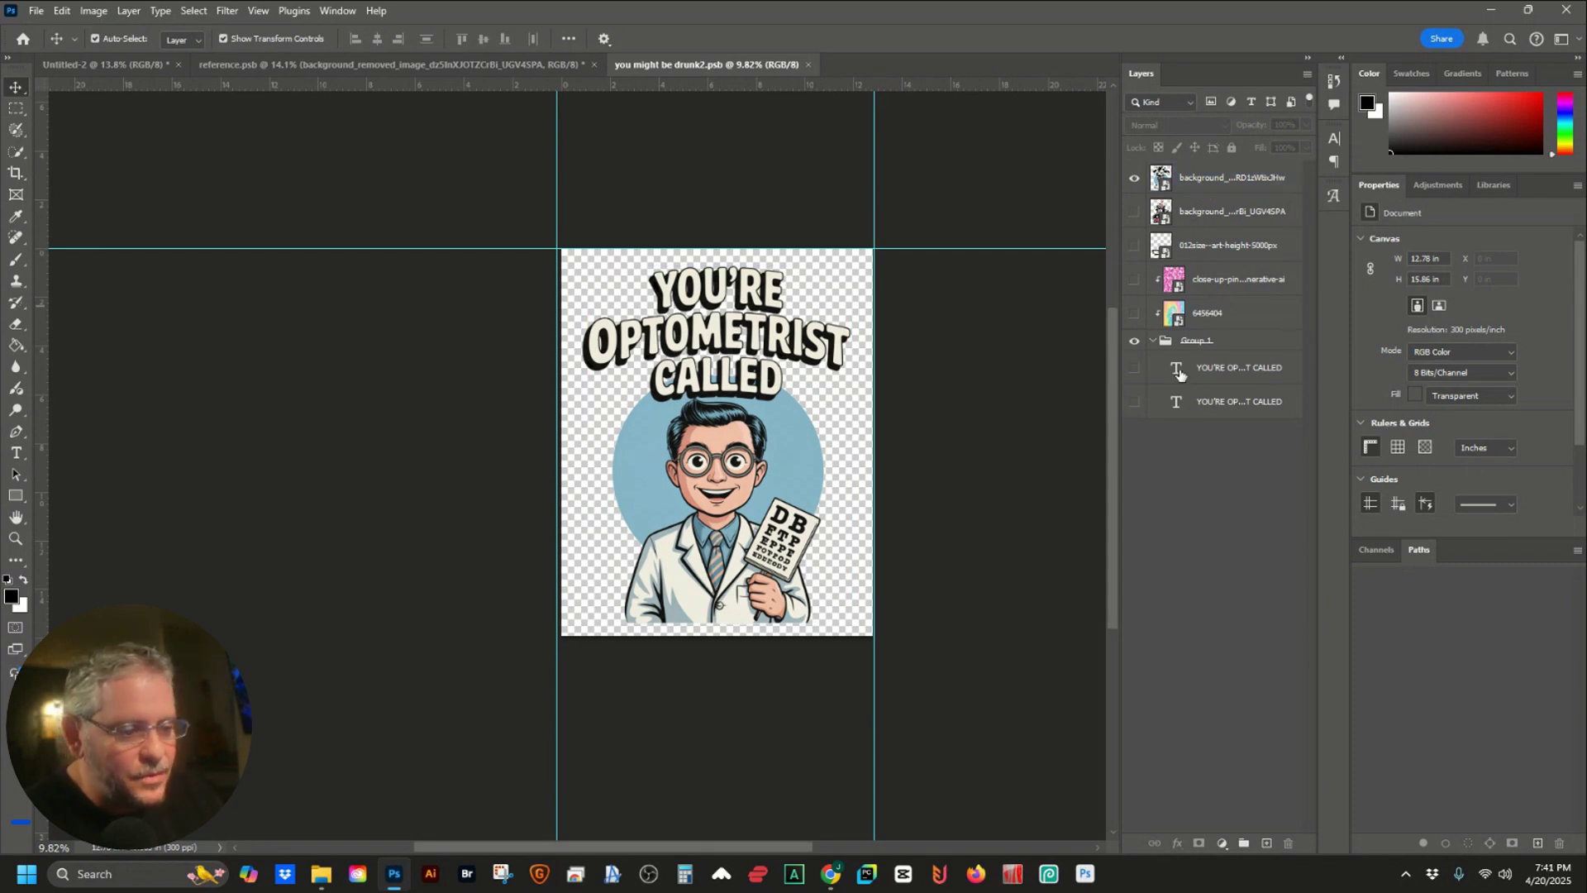
left_click(1211, 352)
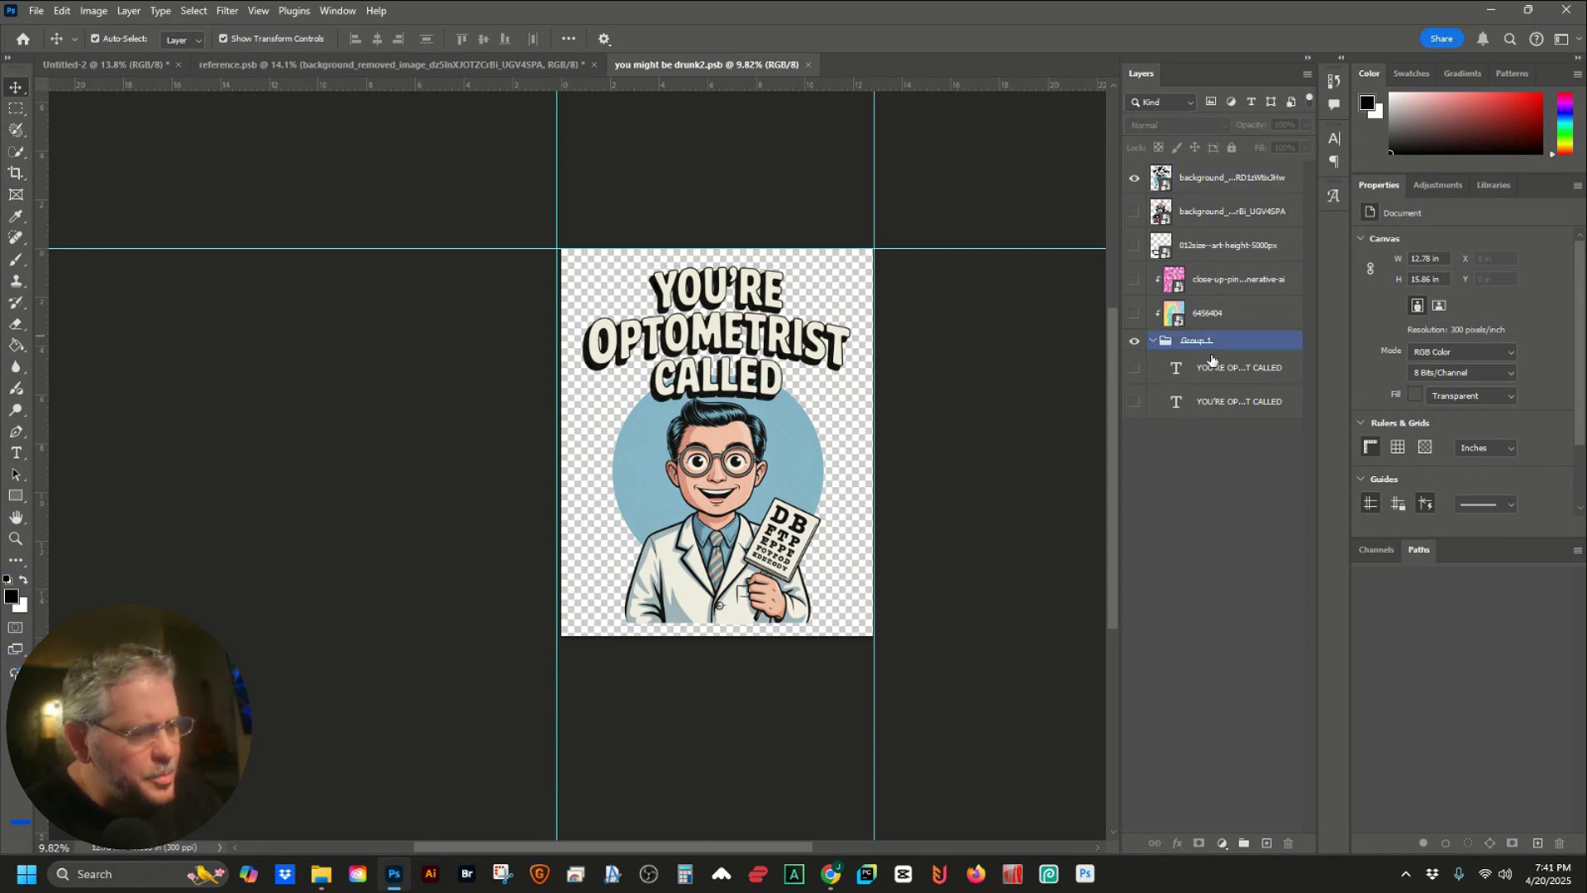
left_click(1234, 450)
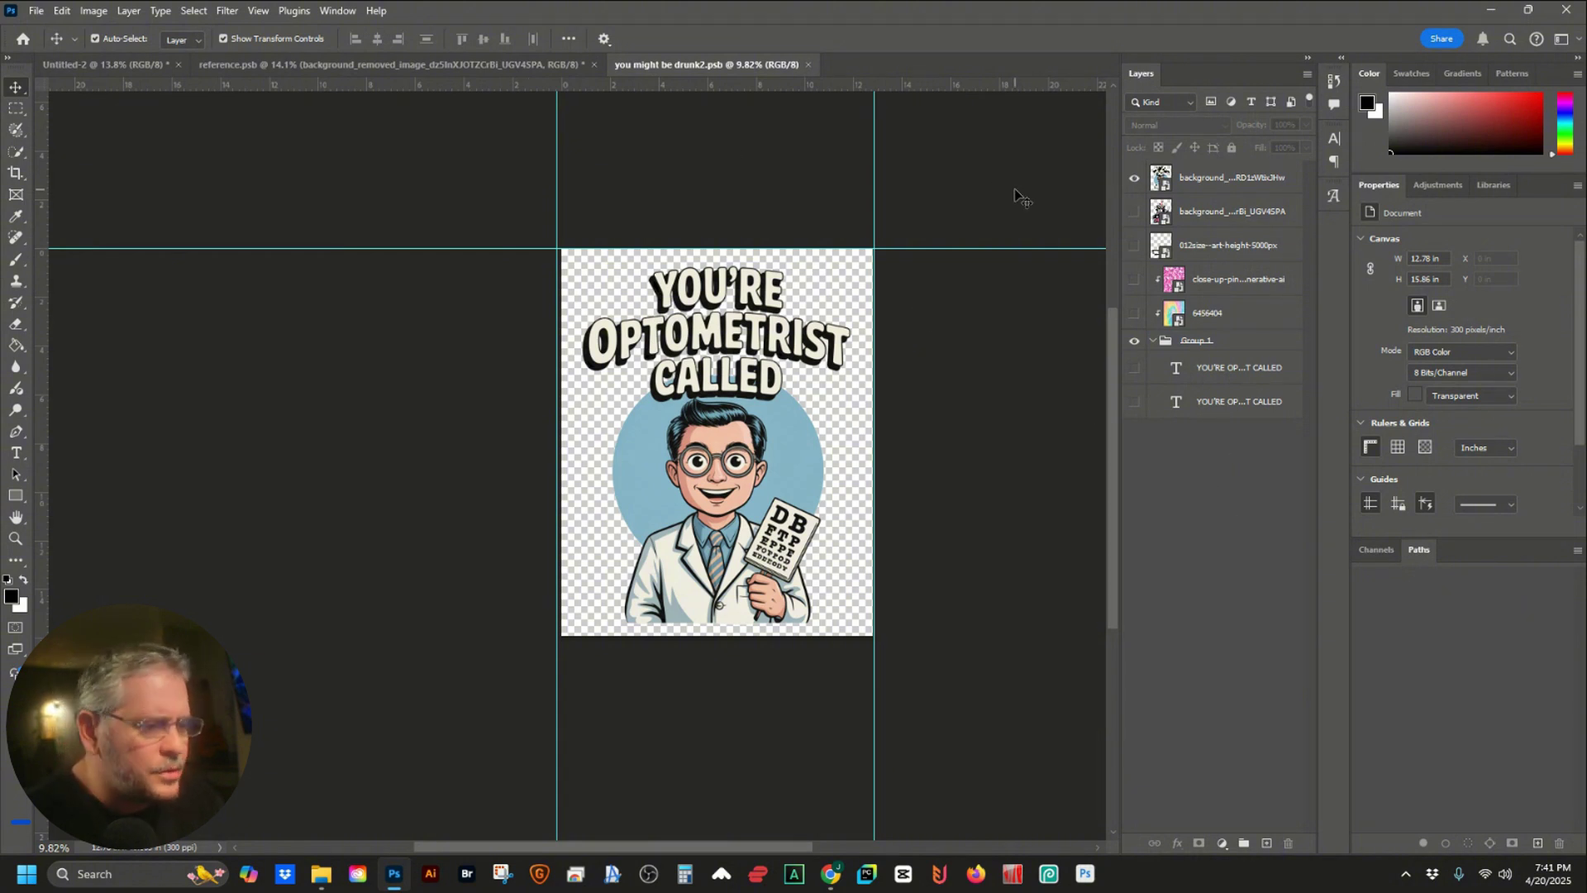
left_click(1134, 177)
left_click(1135, 315)
left_click(1169, 450)
left_click(1135, 369)
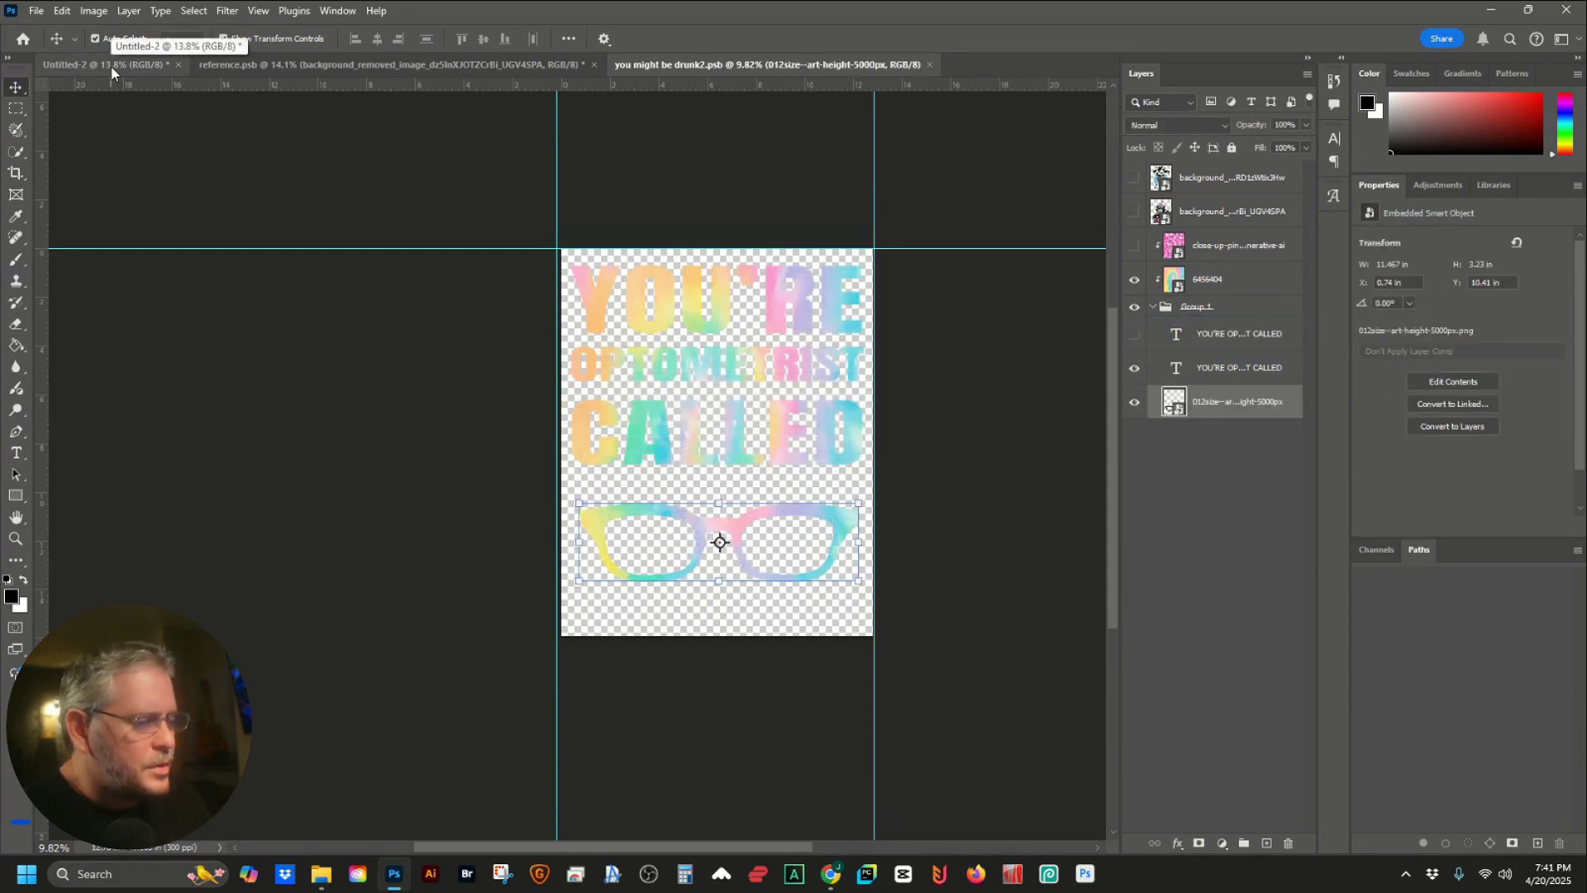
left_click(107, 64)
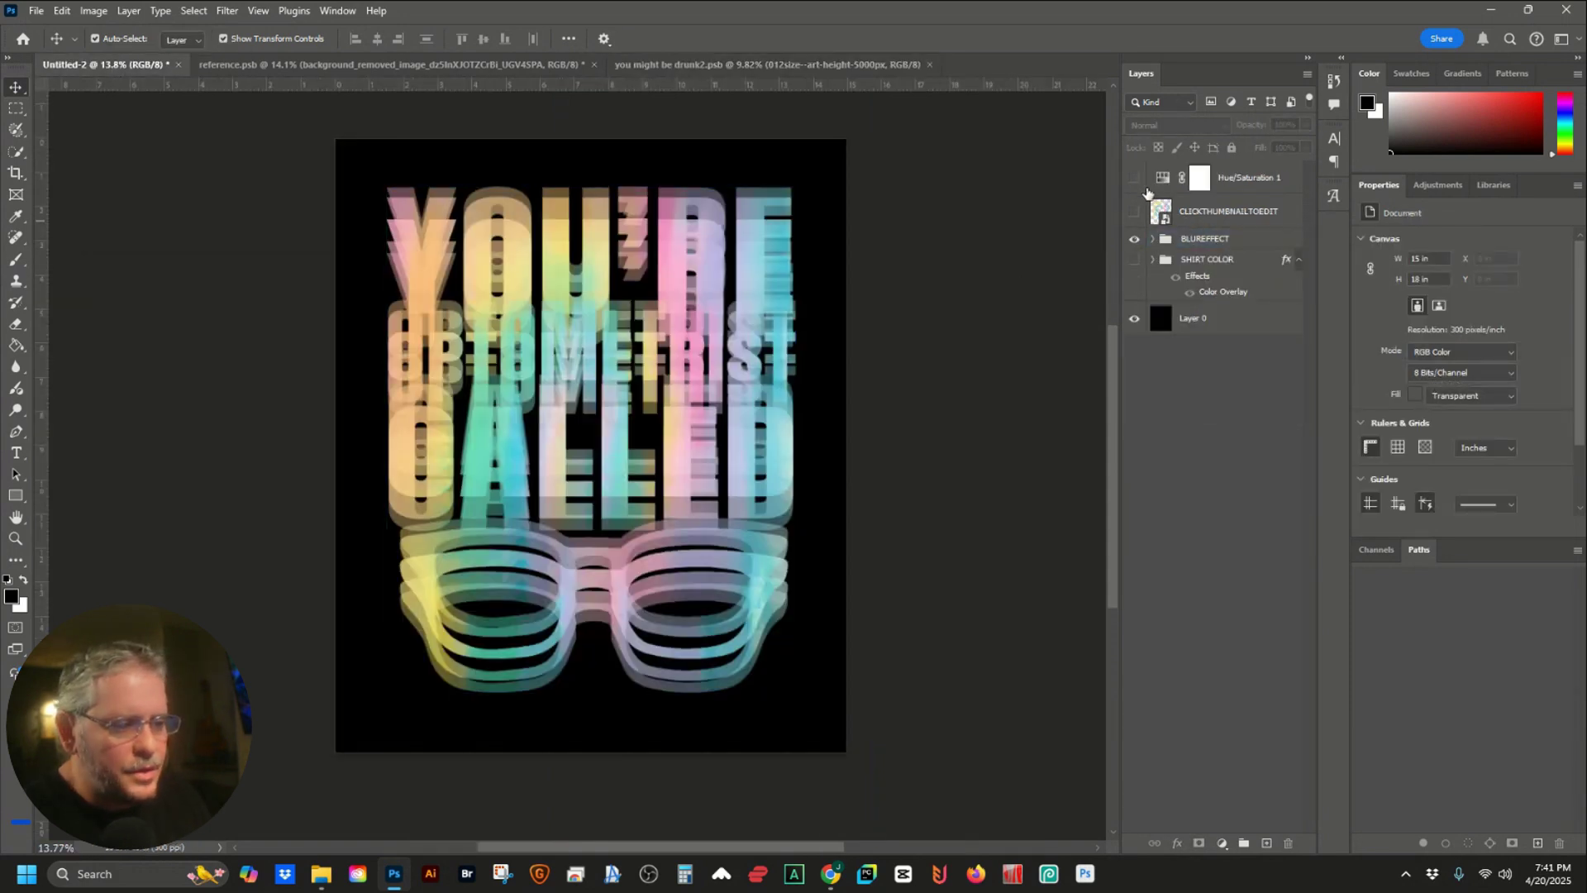
Show the Hue/Saturation 1 adjustment layer and set its colorized hue to 54
left_click(1134, 178)
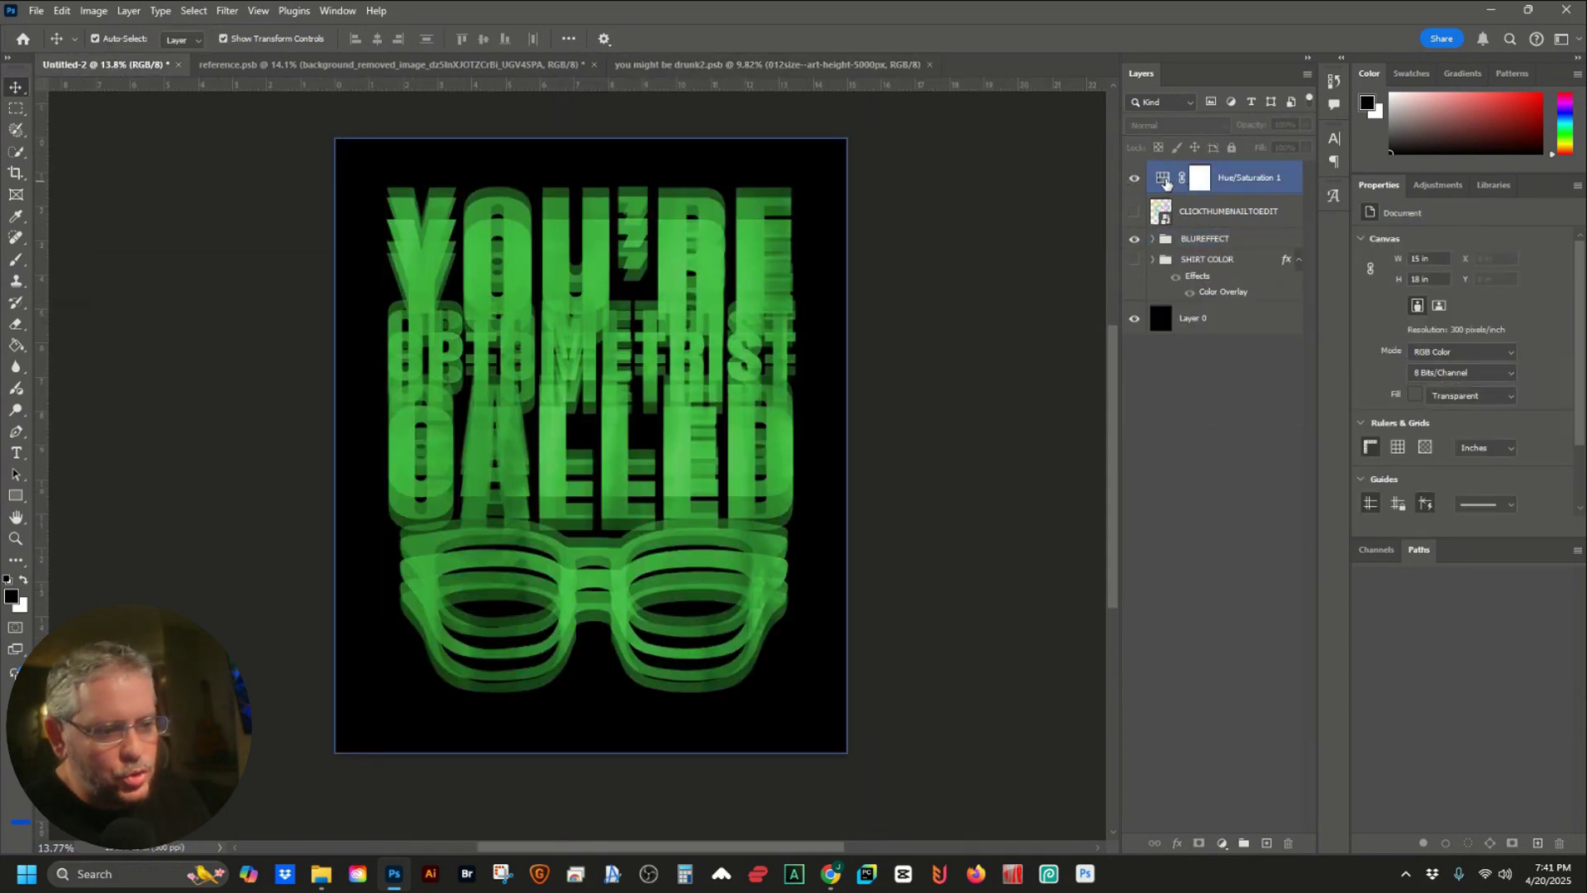
left_click(1165, 181)
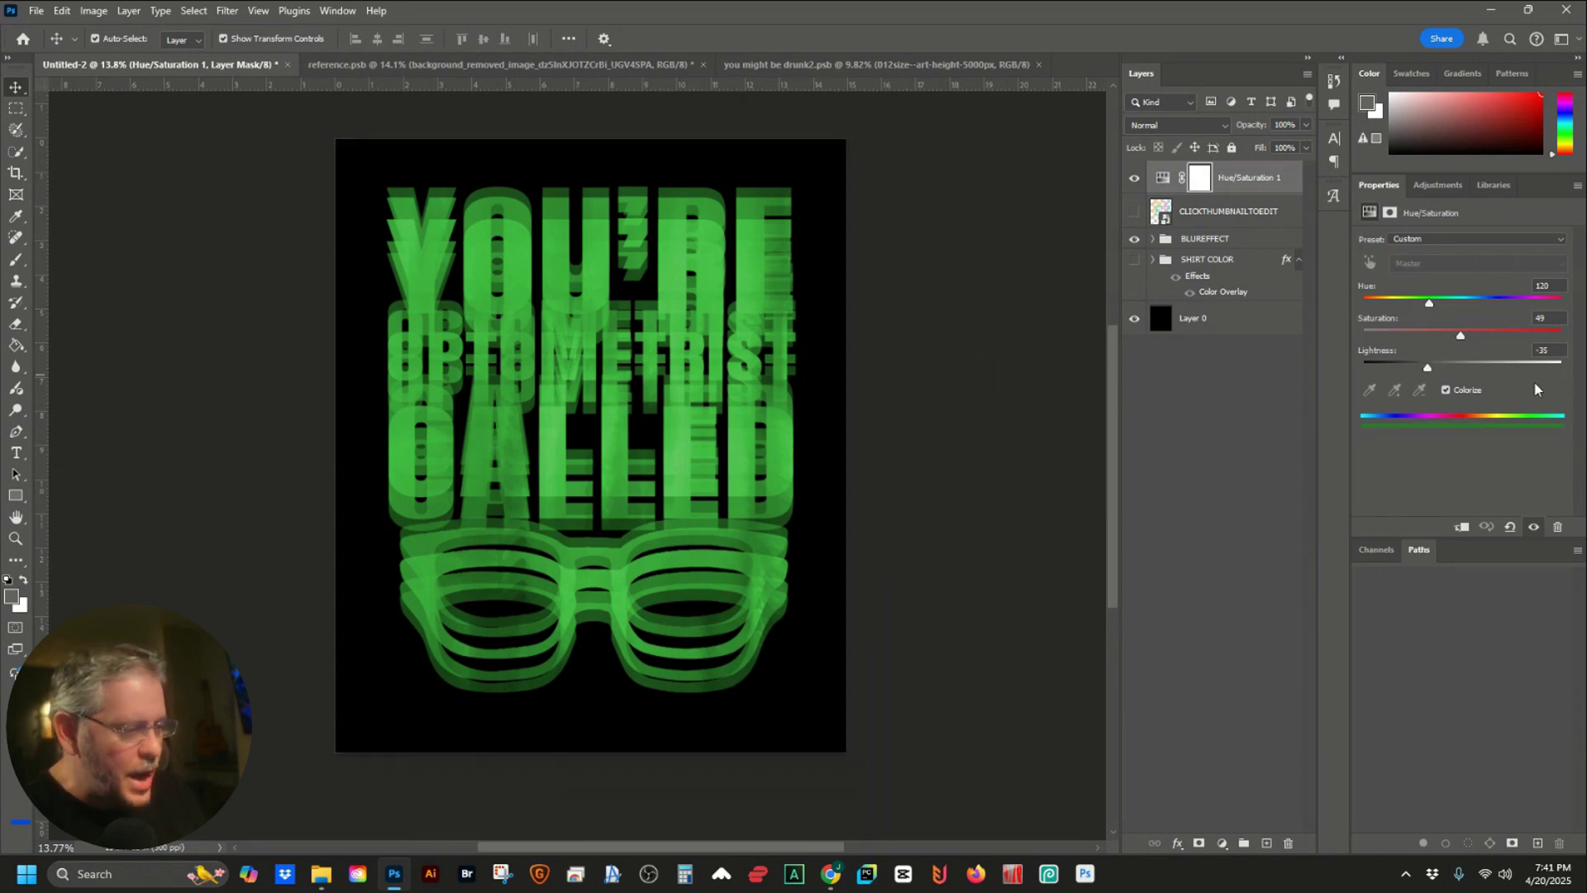
left_click_drag(1430, 302, 1393, 303)
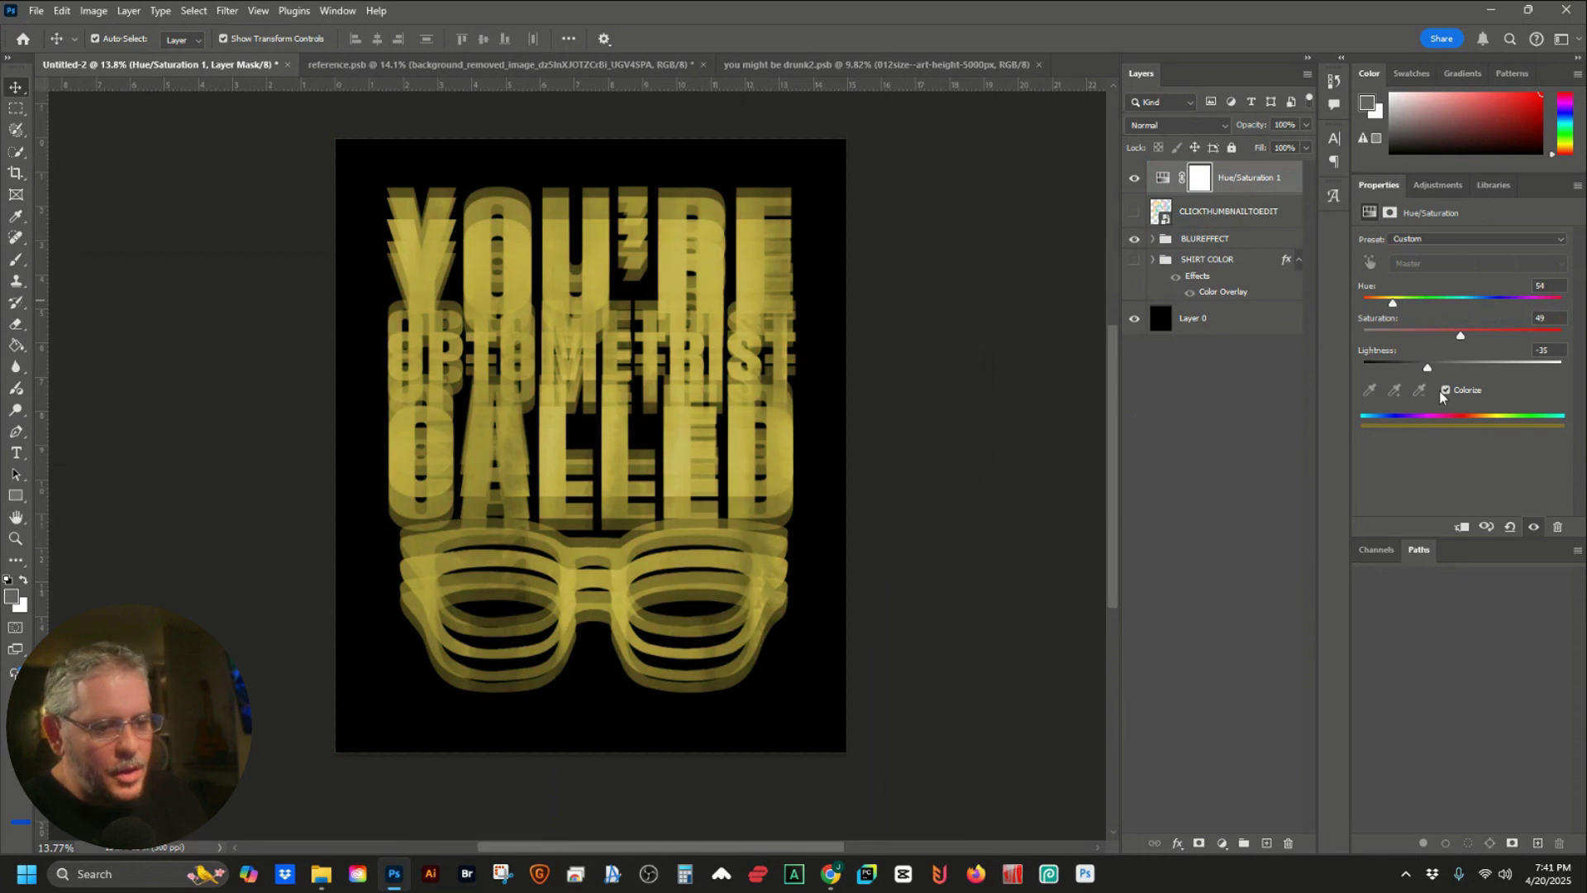
Turn off Colorize and set the hue to +123 in Hue/Saturation 1, and hide the black Layer 0
left_click(1446, 391)
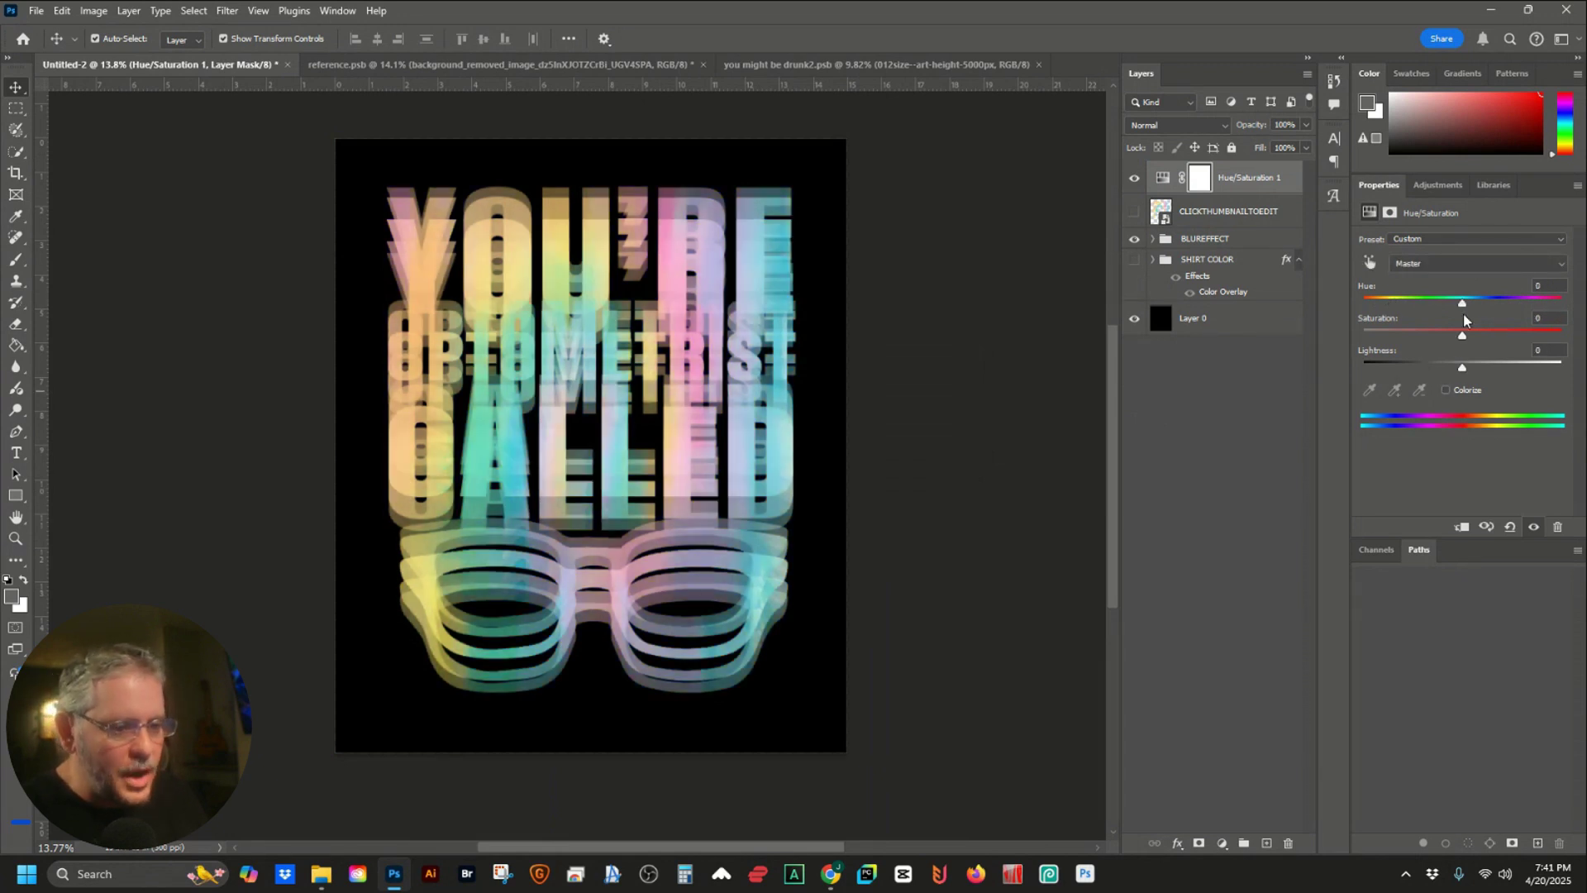
left_click_drag(1461, 305, 1539, 314)
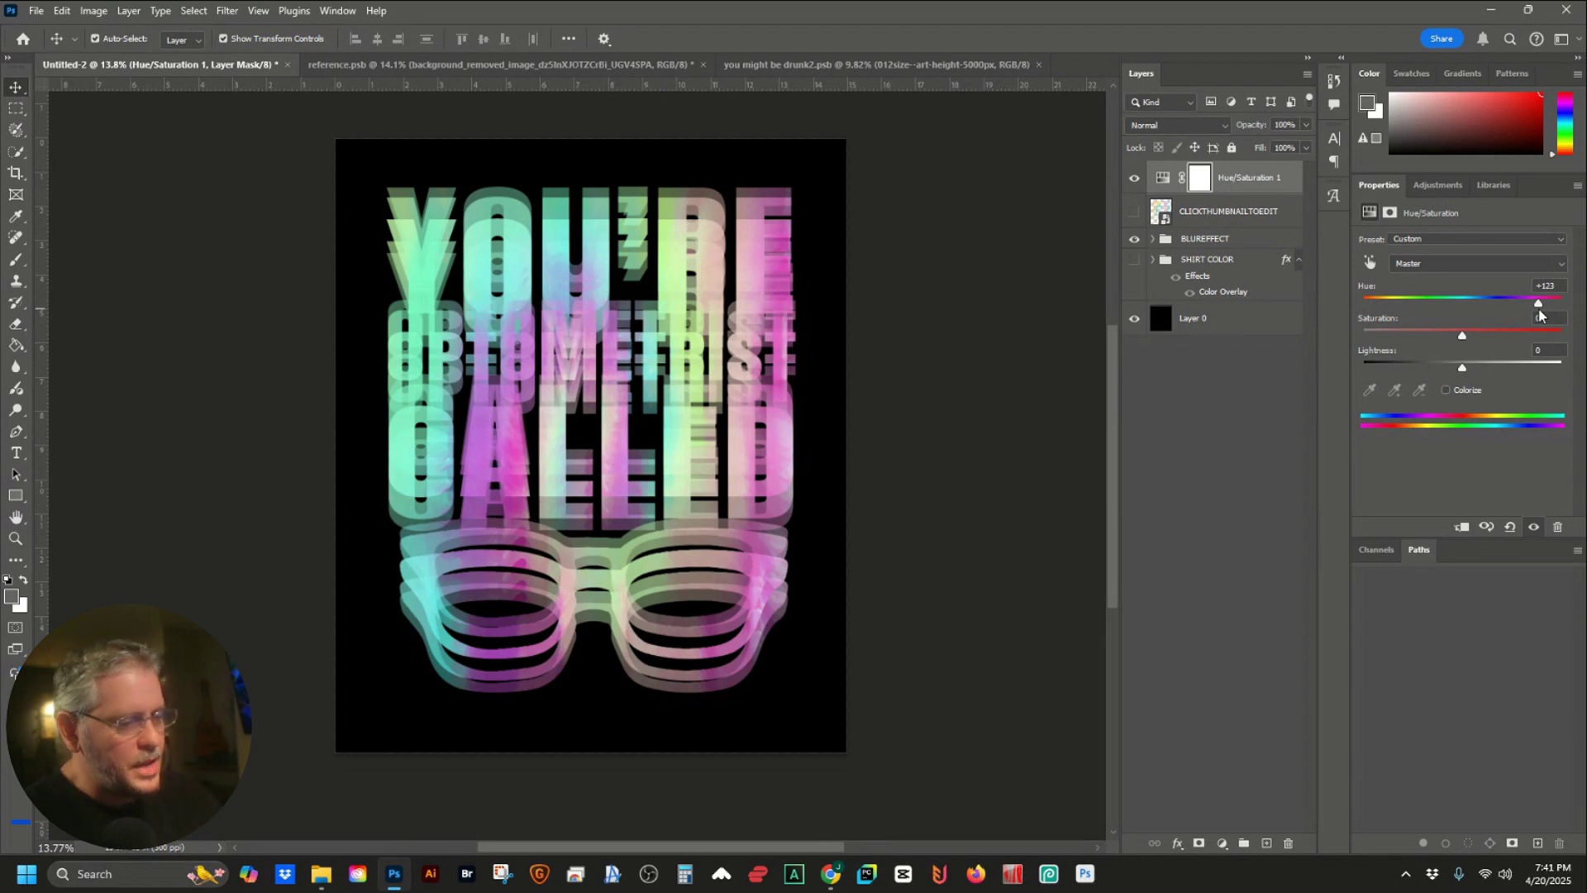
left_click(1134, 319)
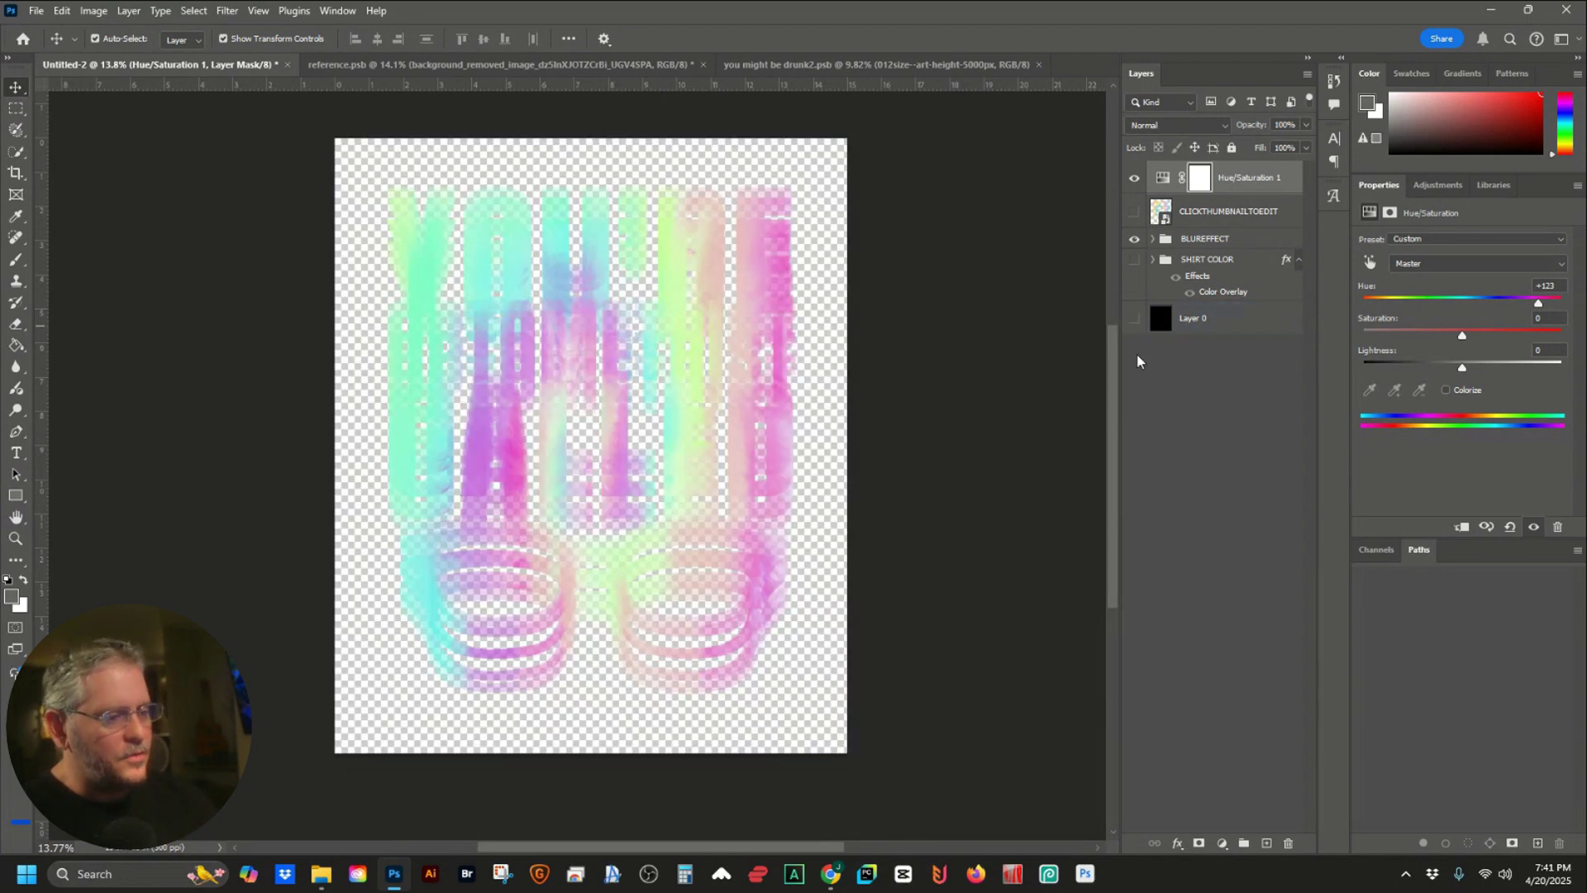
Show the black Layer 0 behind the optometrist blur design again
left_click(1134, 319)
left_click(1152, 329)
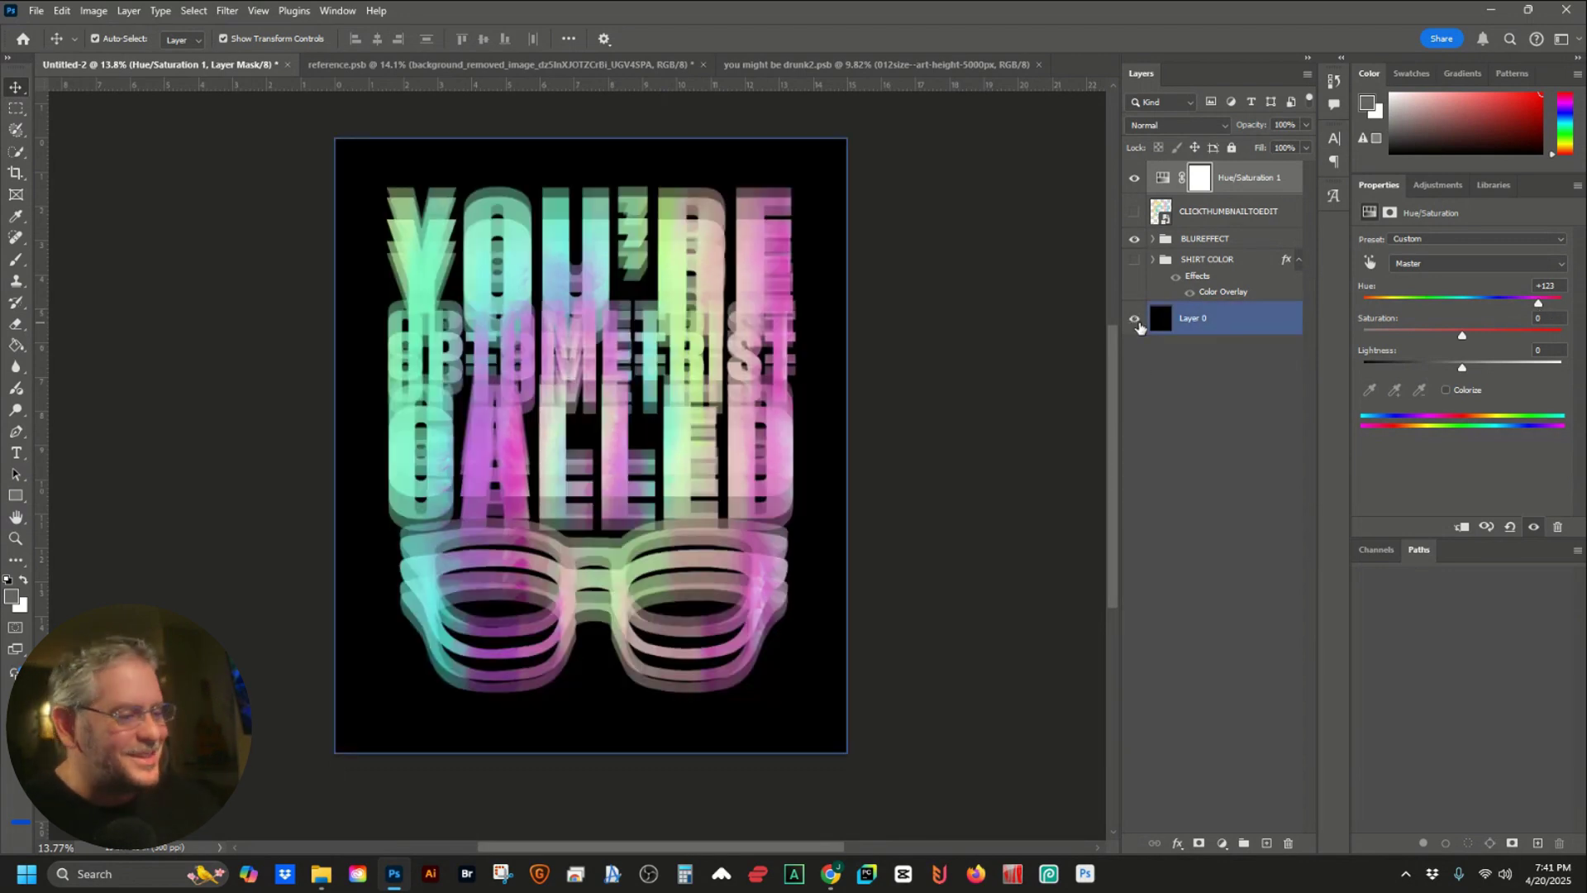
left_click(1147, 398)
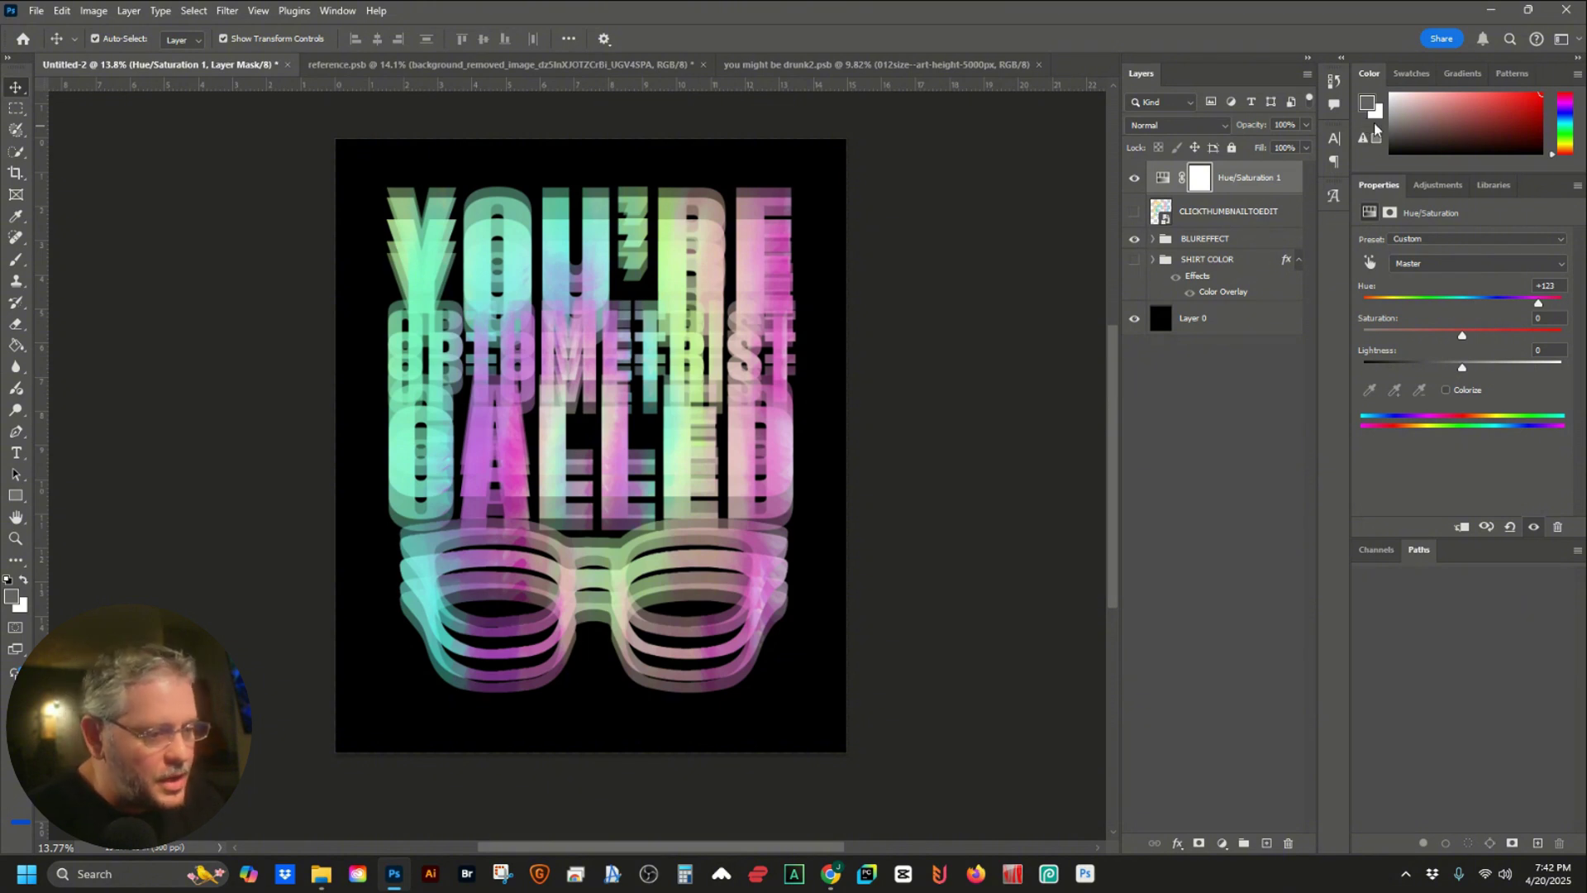
Switch to the Phrase Investigator chat in ChatGPT and review the blurry-text prompt and the phrase ideas for eye care and drinking culture
left_click(1488, 10)
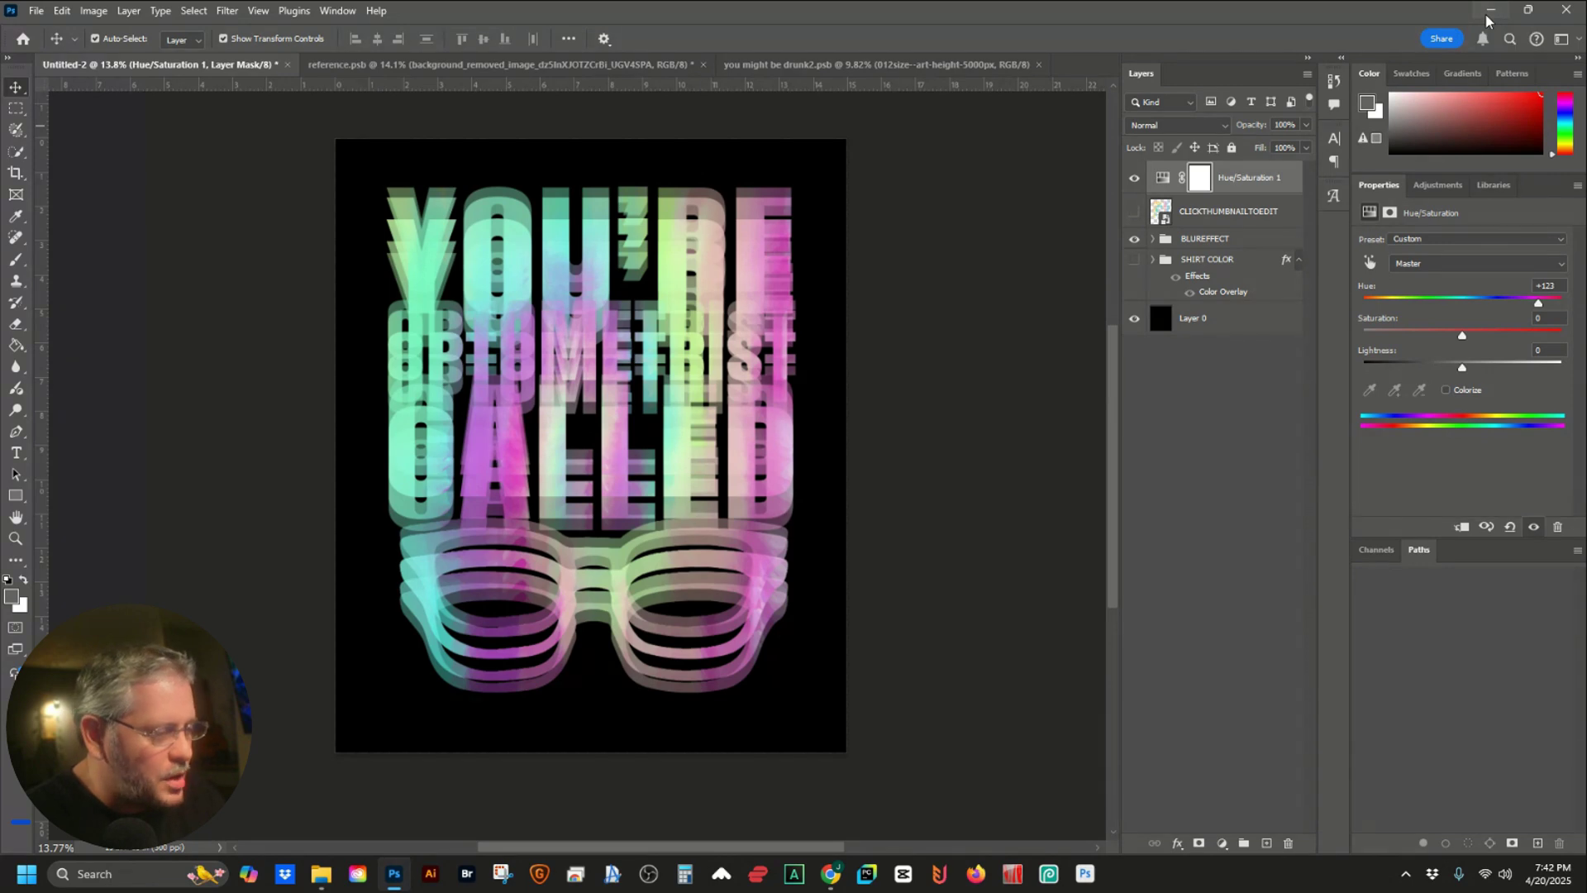
scroll(946, 357, "down", 4)
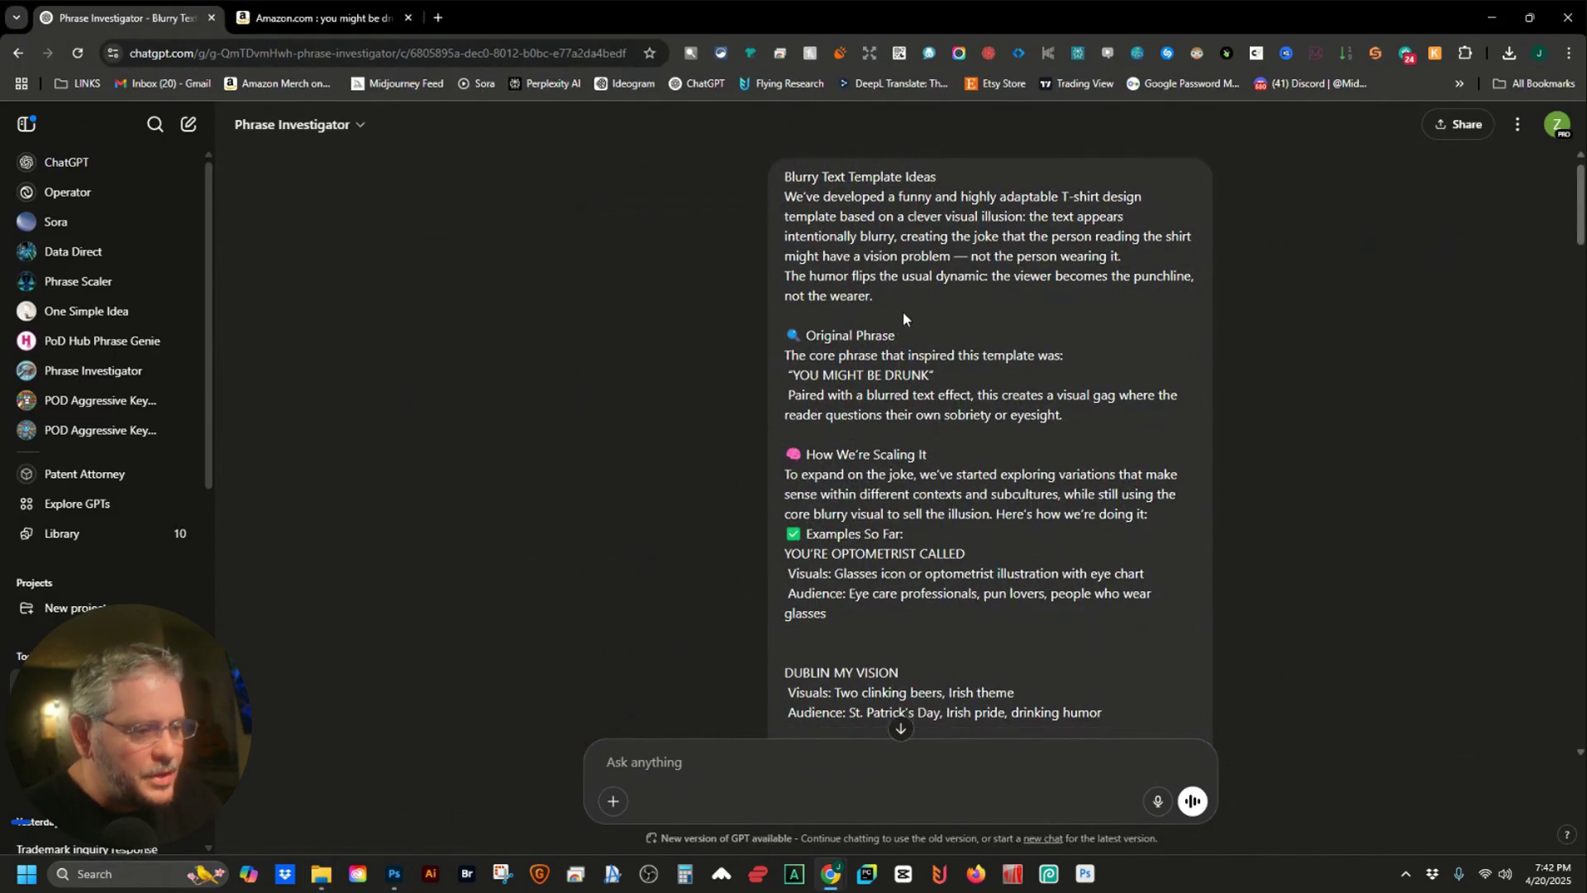
scroll(899, 321, "down", 6)
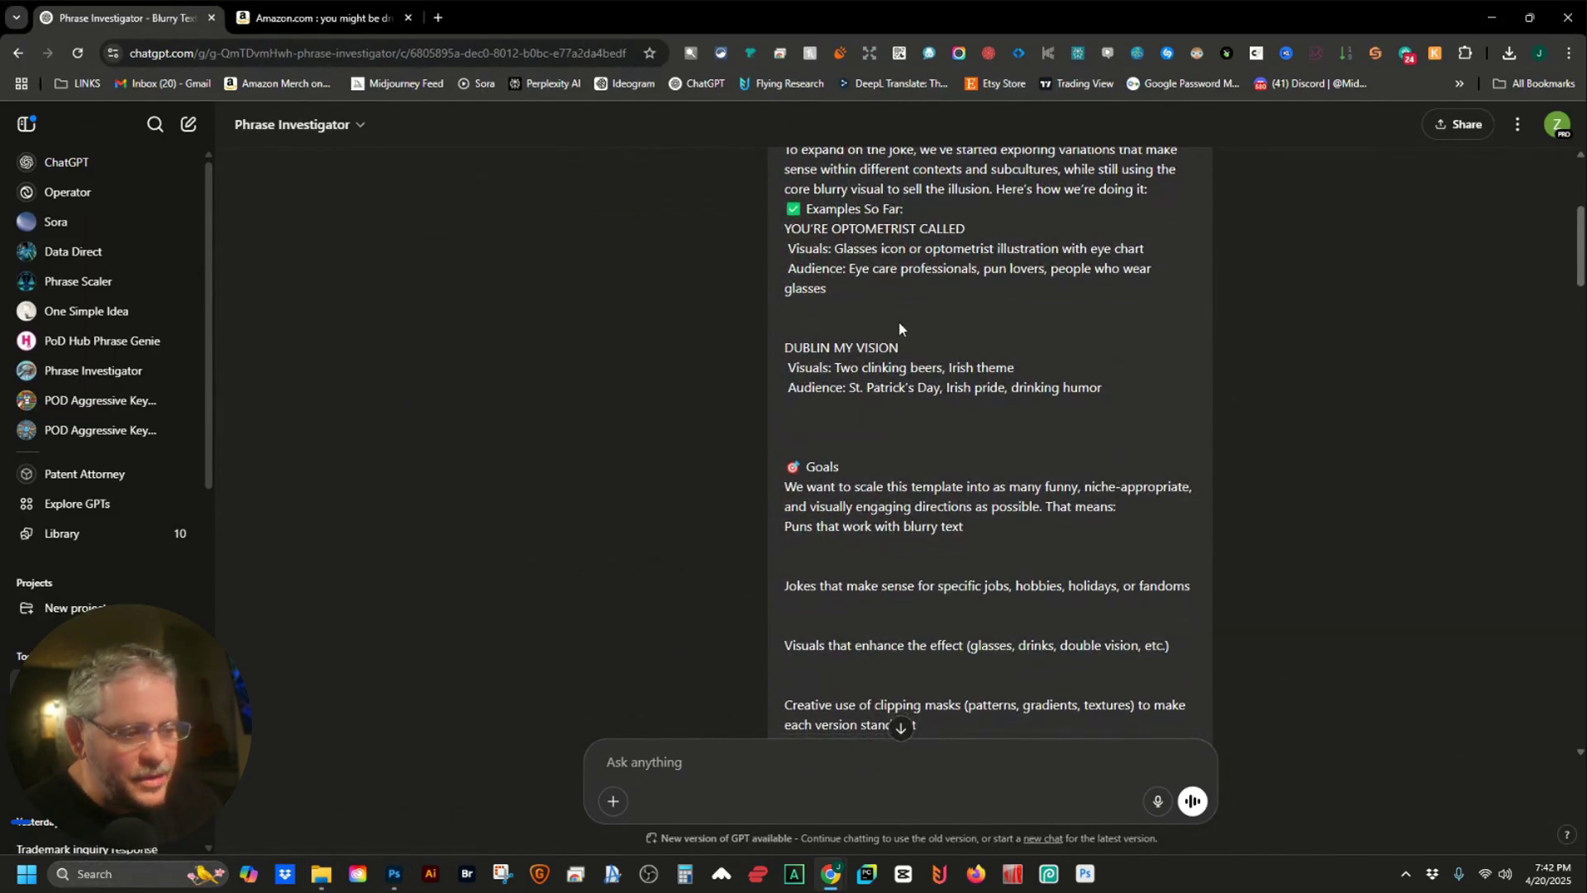
scroll(900, 321, "down", 1)
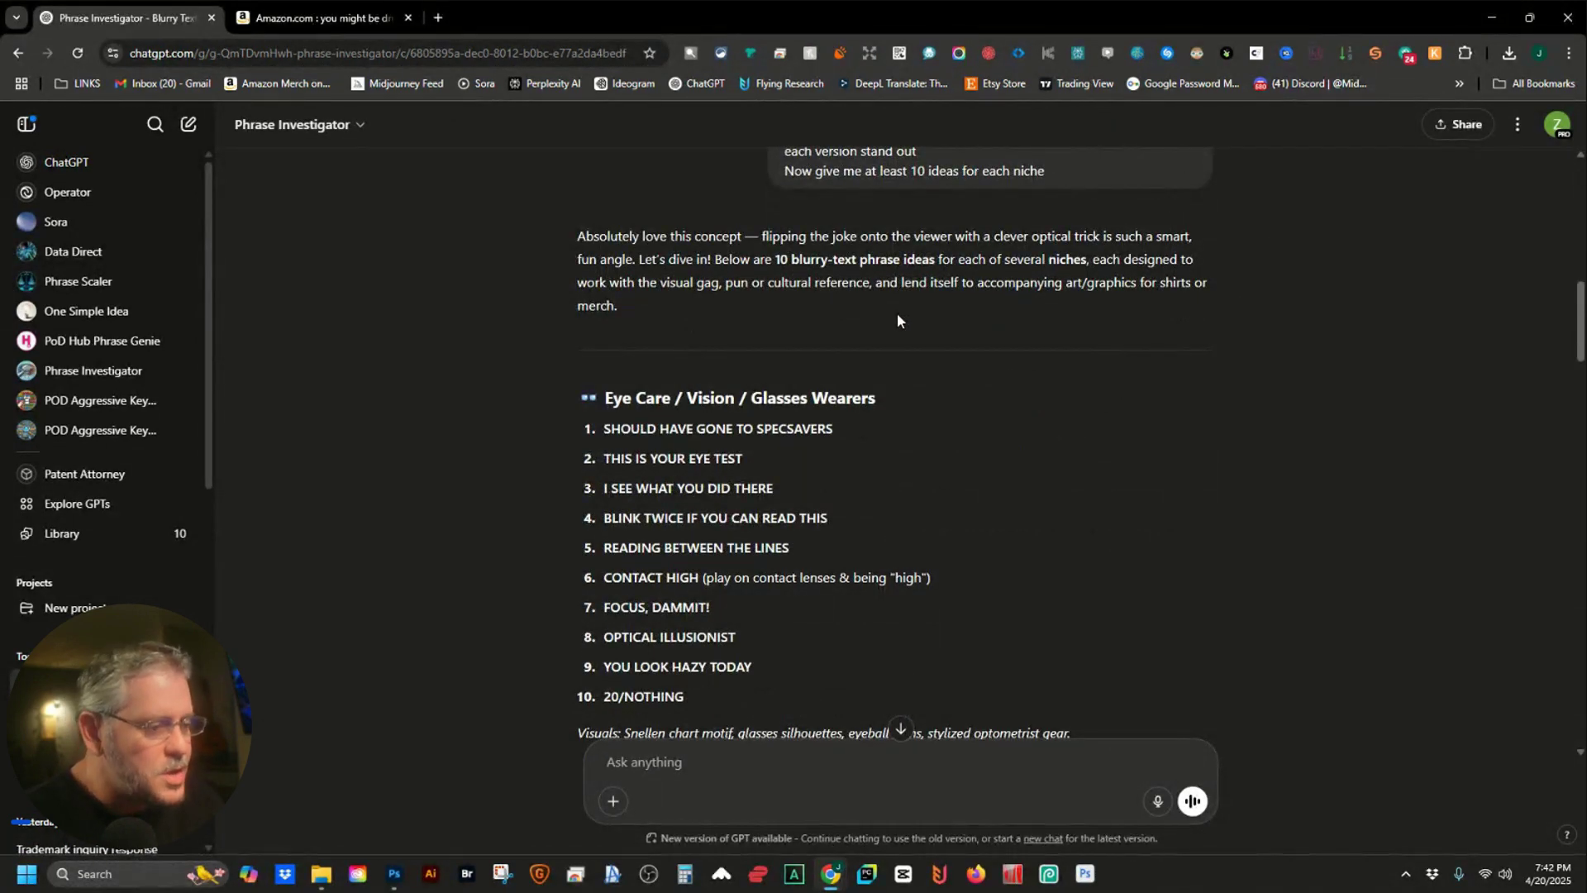
scroll(898, 321, "down", 2)
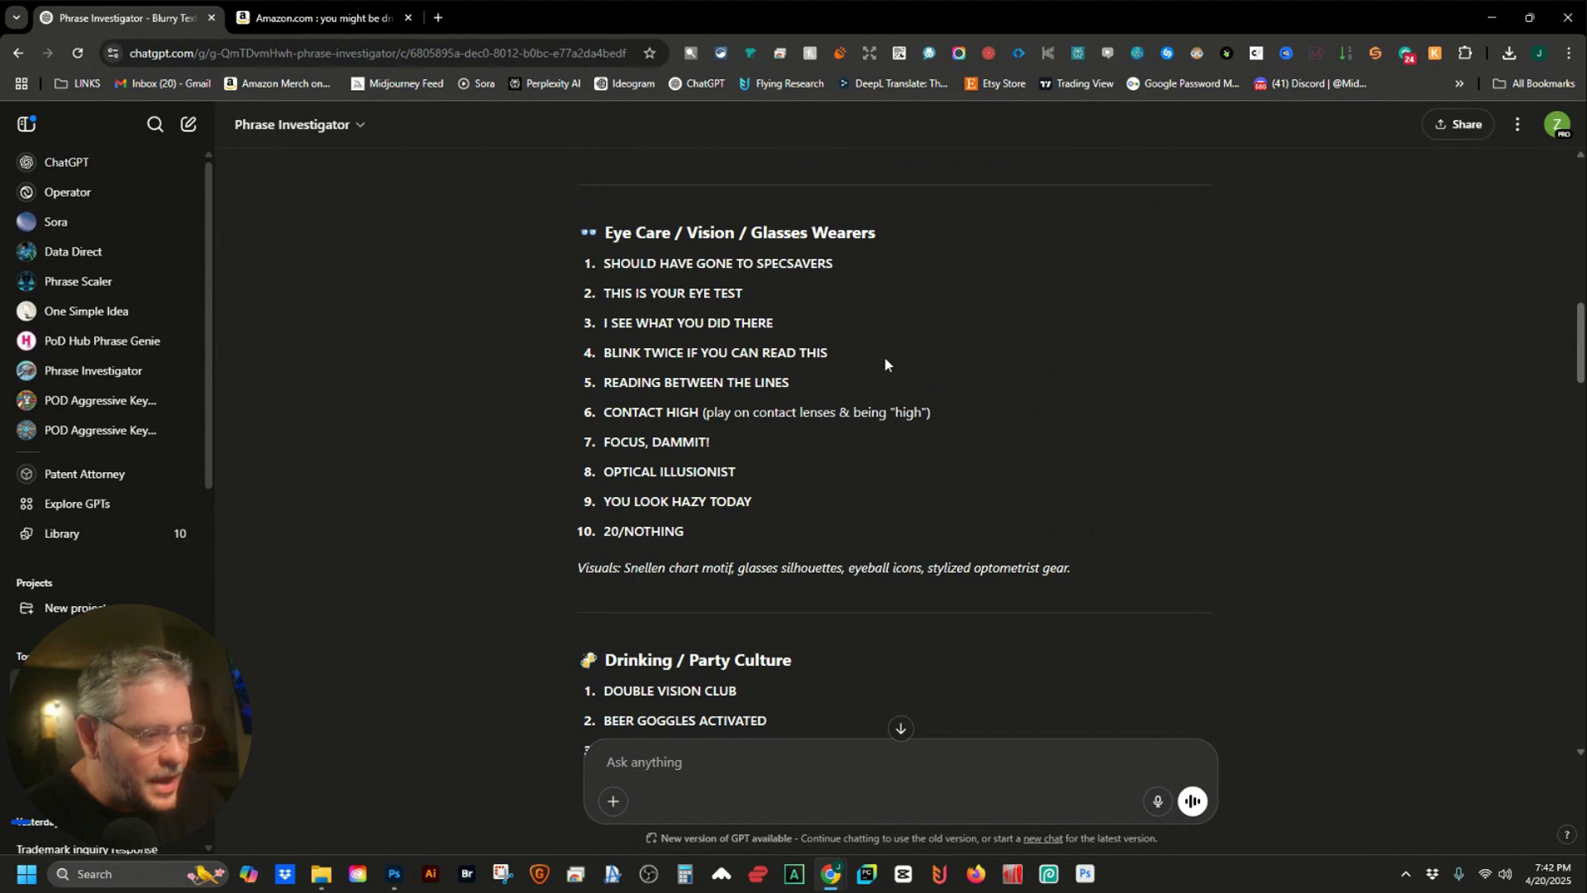
scroll(873, 360, "down", 1)
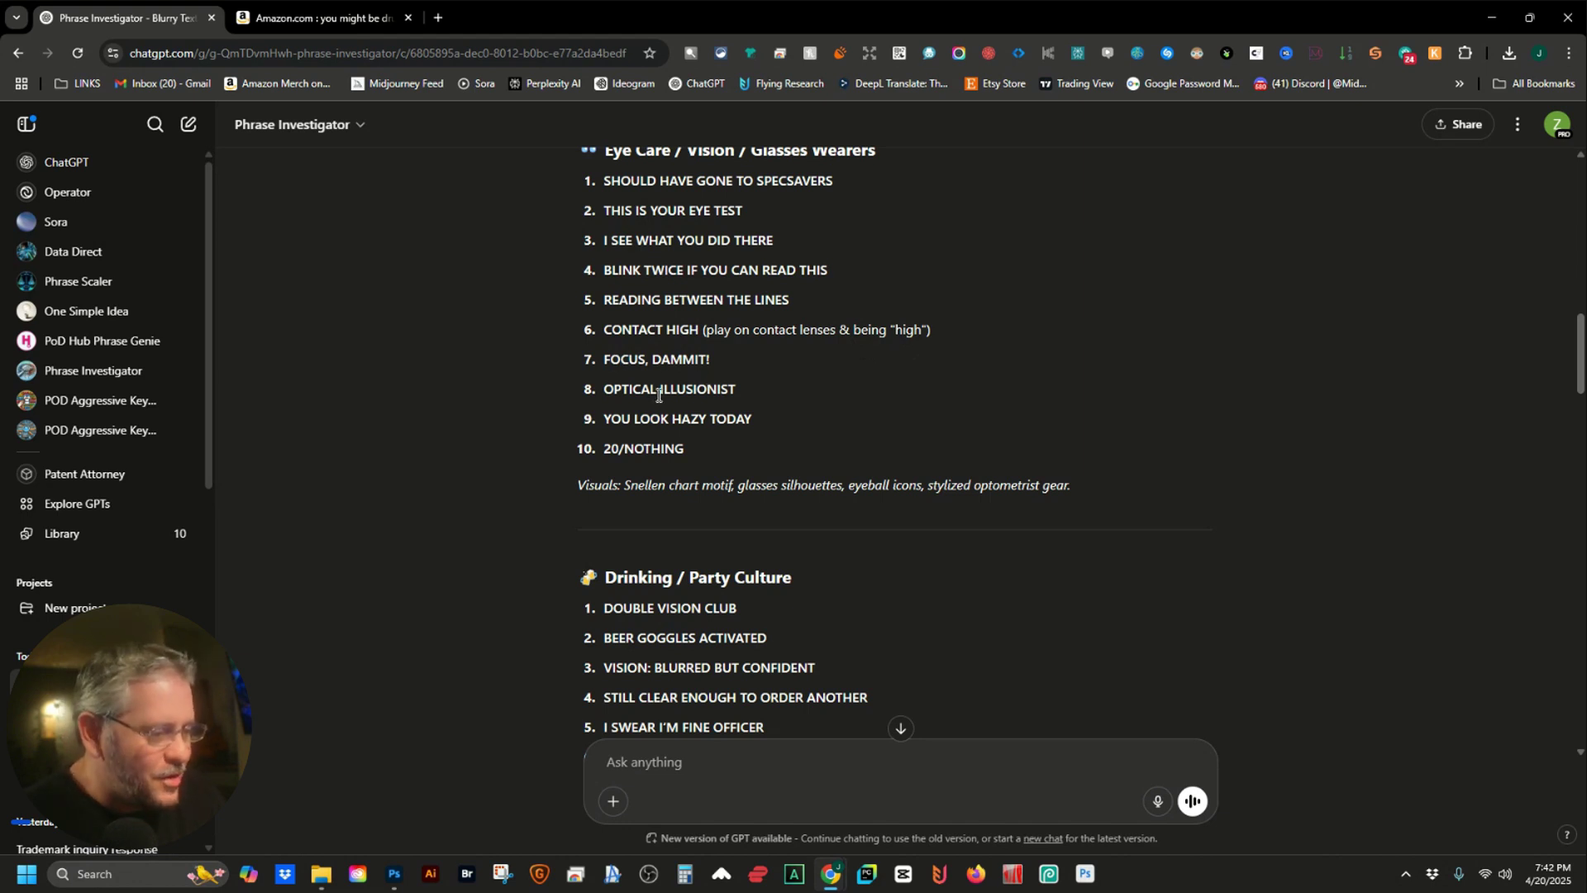
scroll(656, 395, "down", 2)
scroll(656, 395, "down", 2)
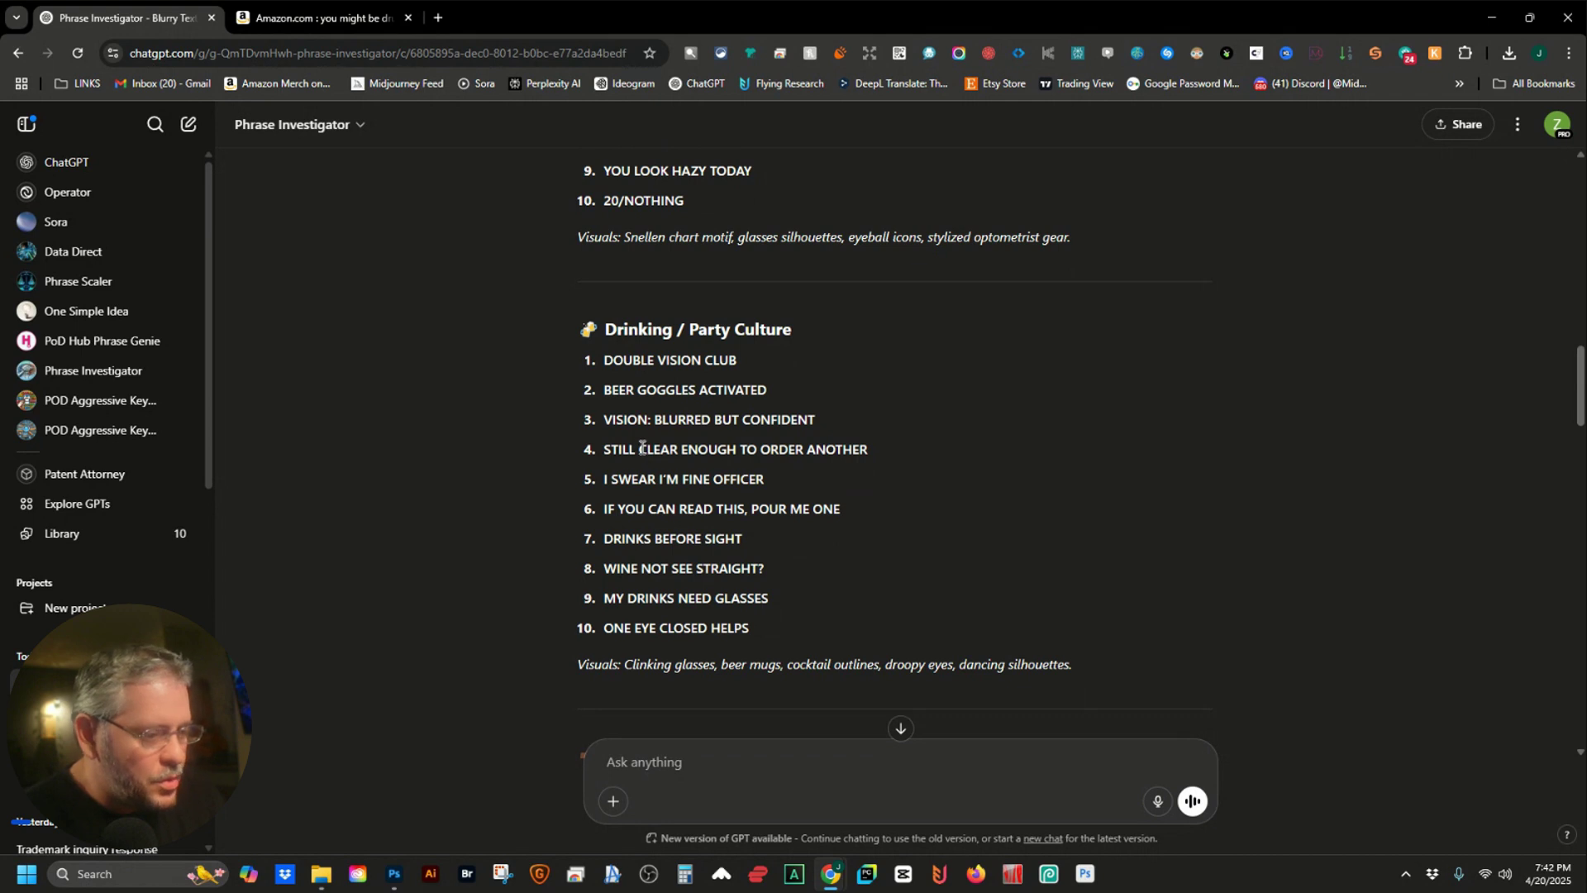
scroll(641, 447, "down", 2)
left_click_drag(602, 433, 810, 453)
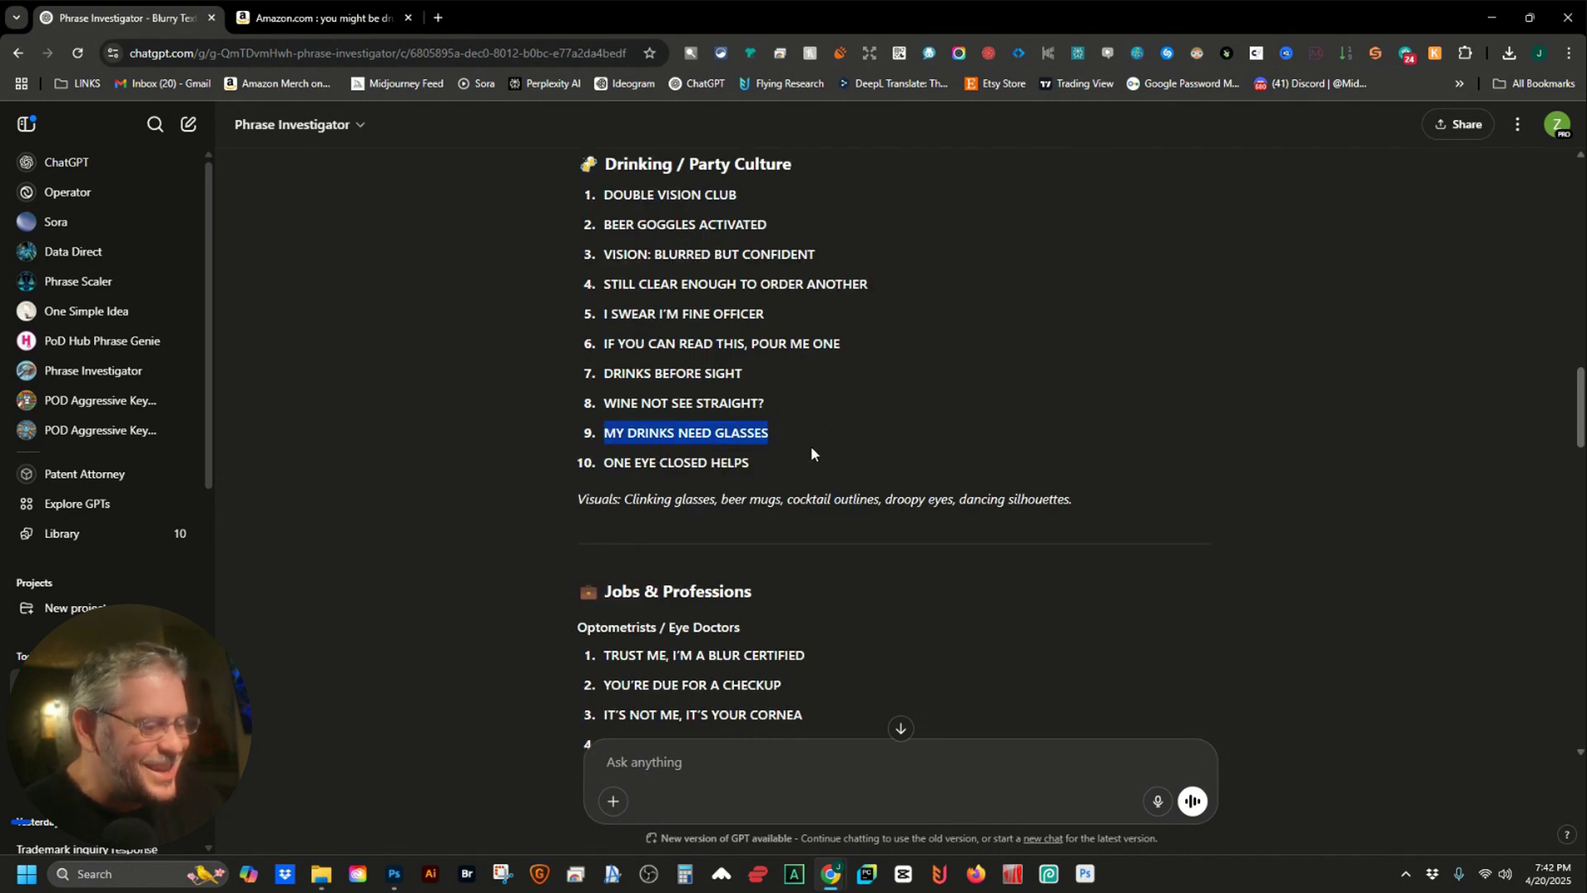
scroll(759, 470, "down", 1)
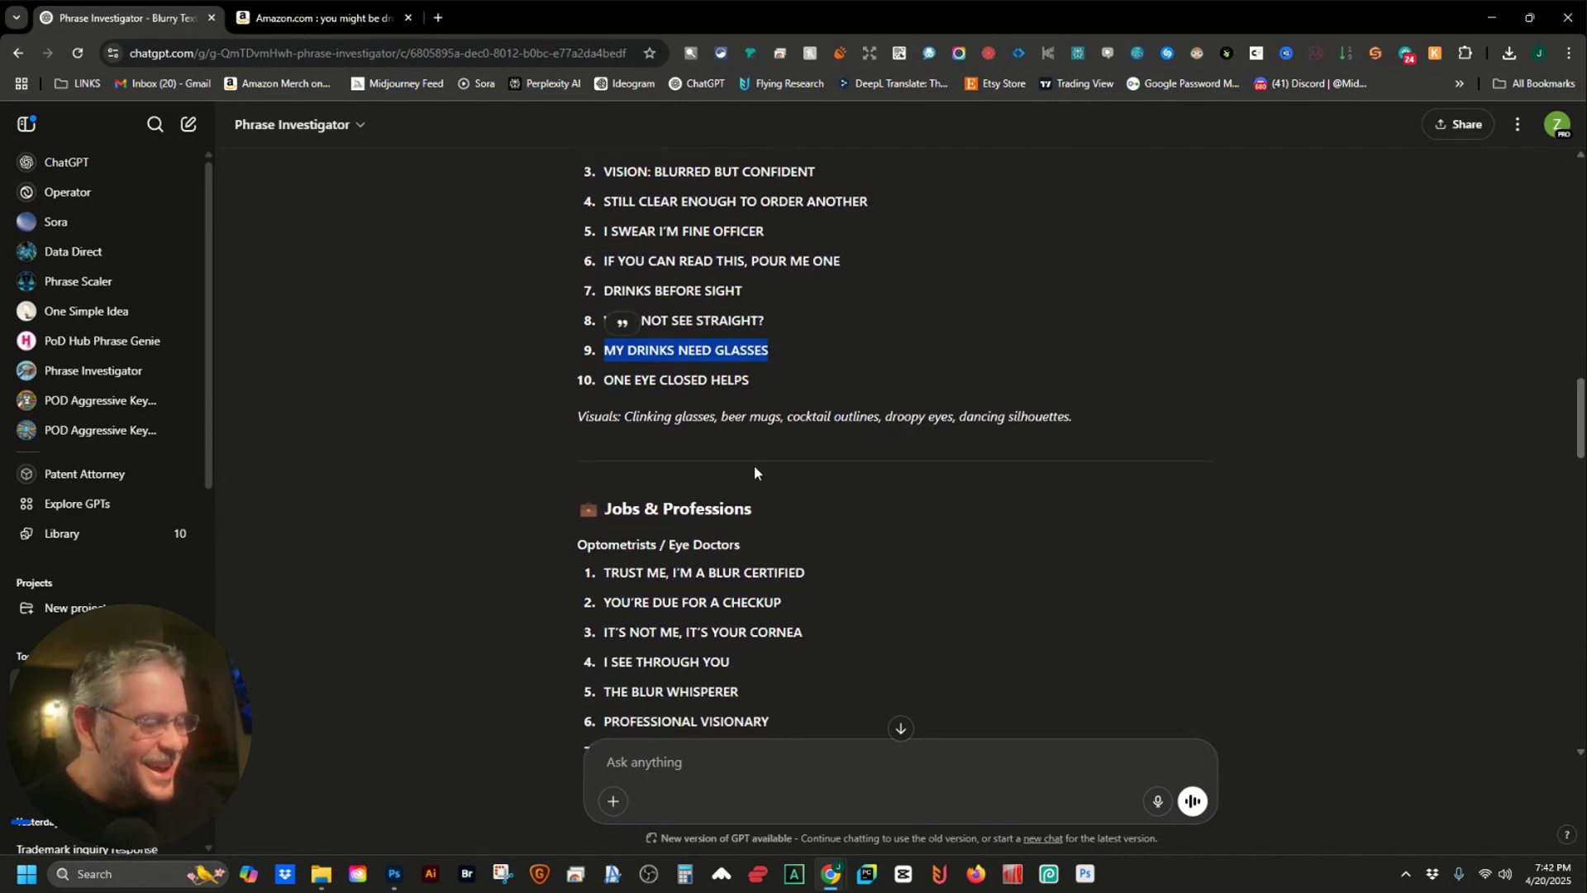
Examine the blurry-text phrase ideas for jobs and professions, holidays and events, and fandoms, including "IRISH YOU COULD SEE STRAIGHT"
scroll(746, 459, "down", 2)
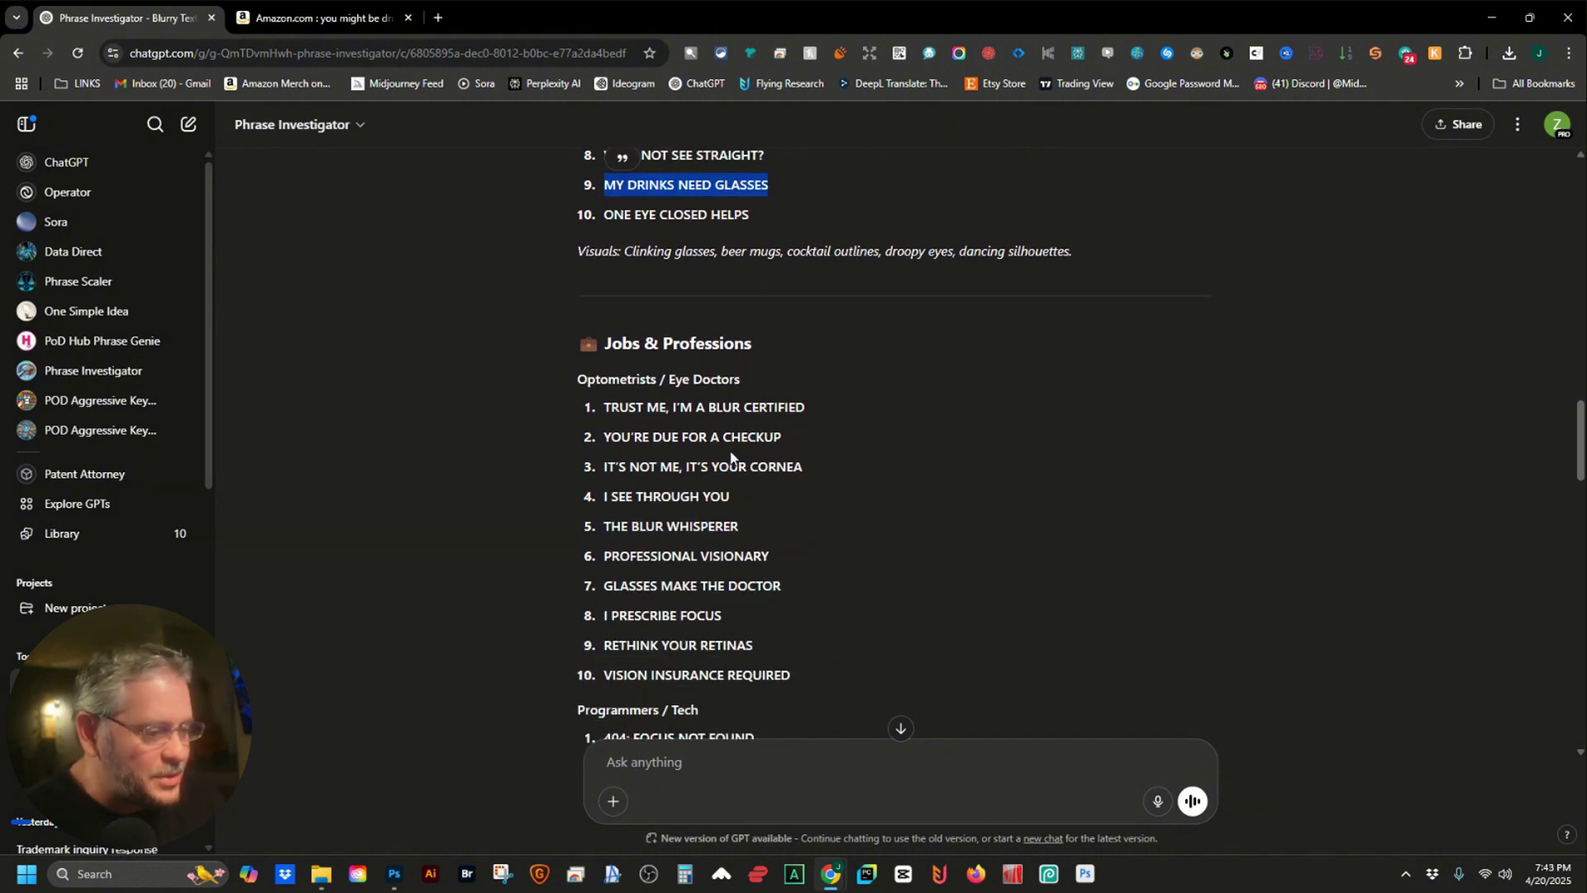
scroll(730, 457, "down", 5)
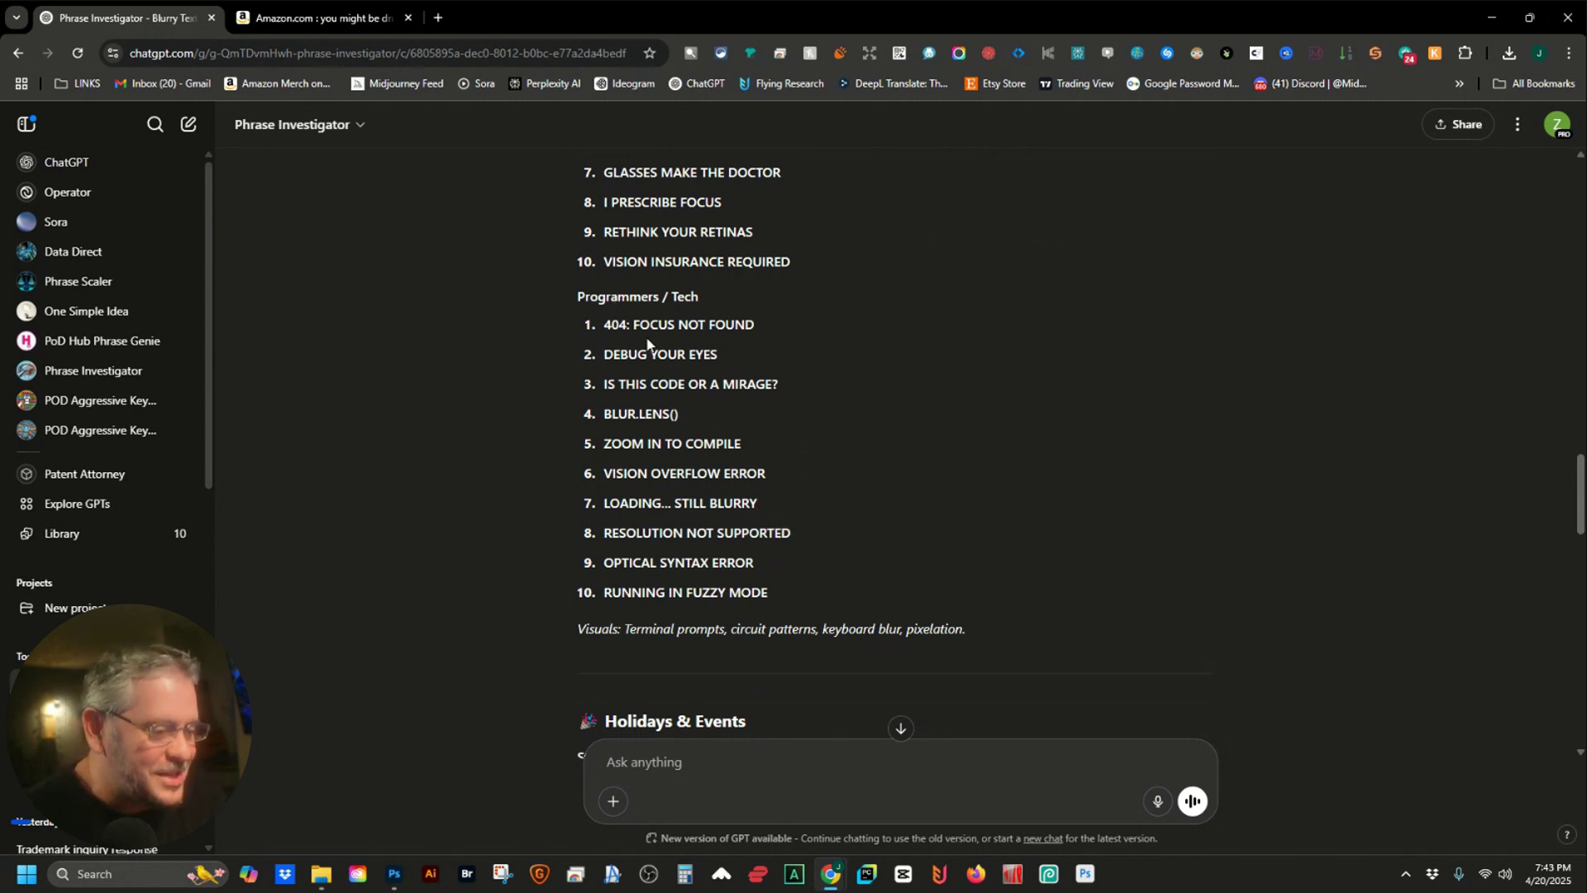
left_click_drag(558, 306, 711, 300)
left_click(685, 323)
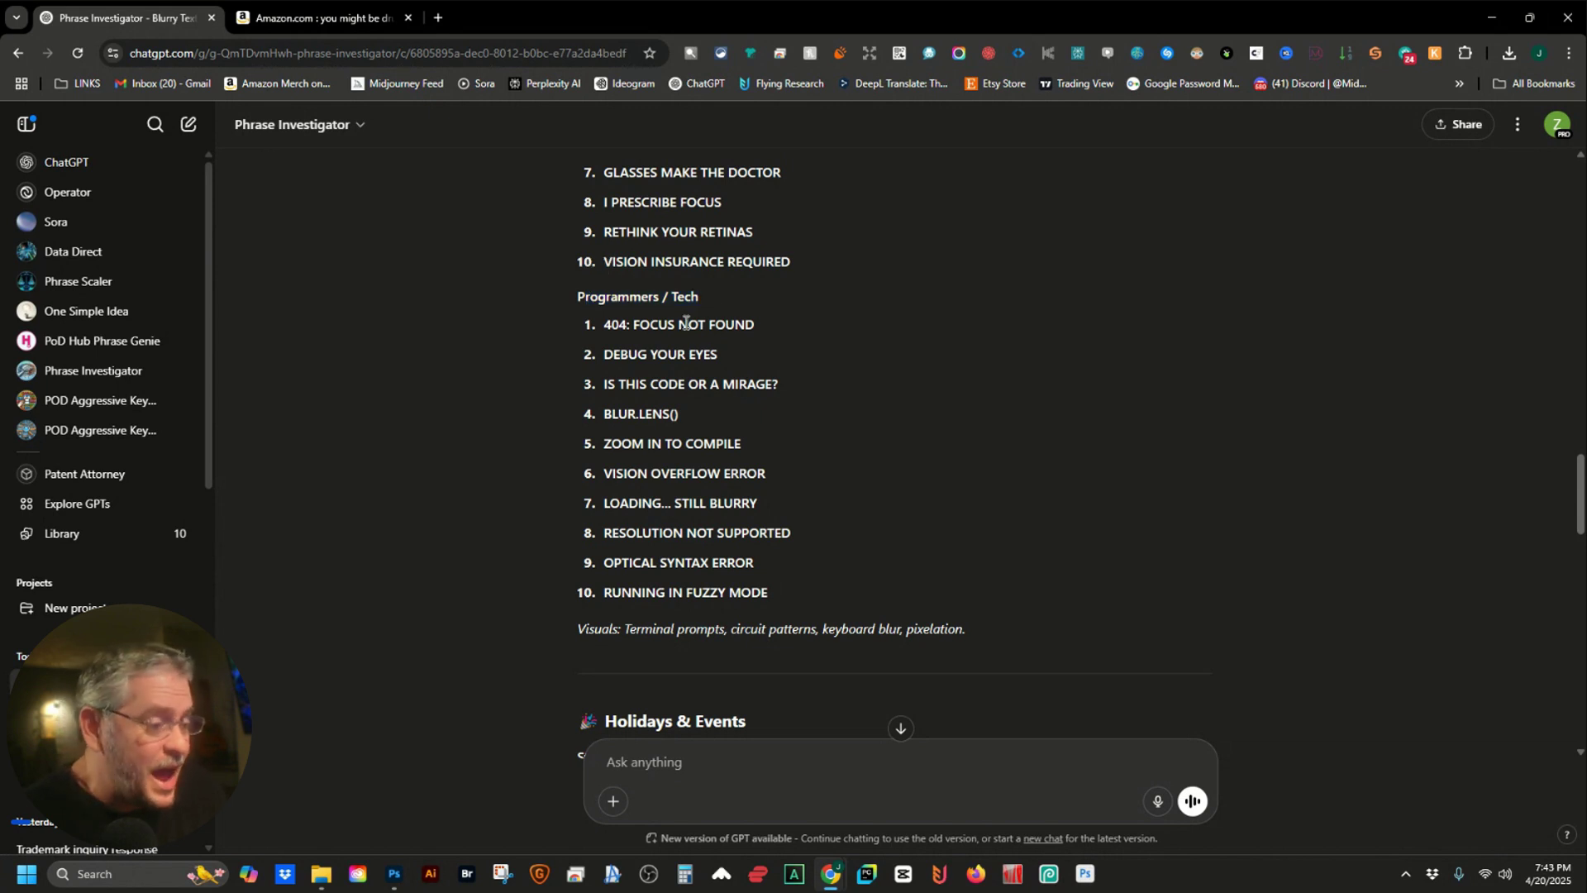
scroll(686, 352, "down", 5)
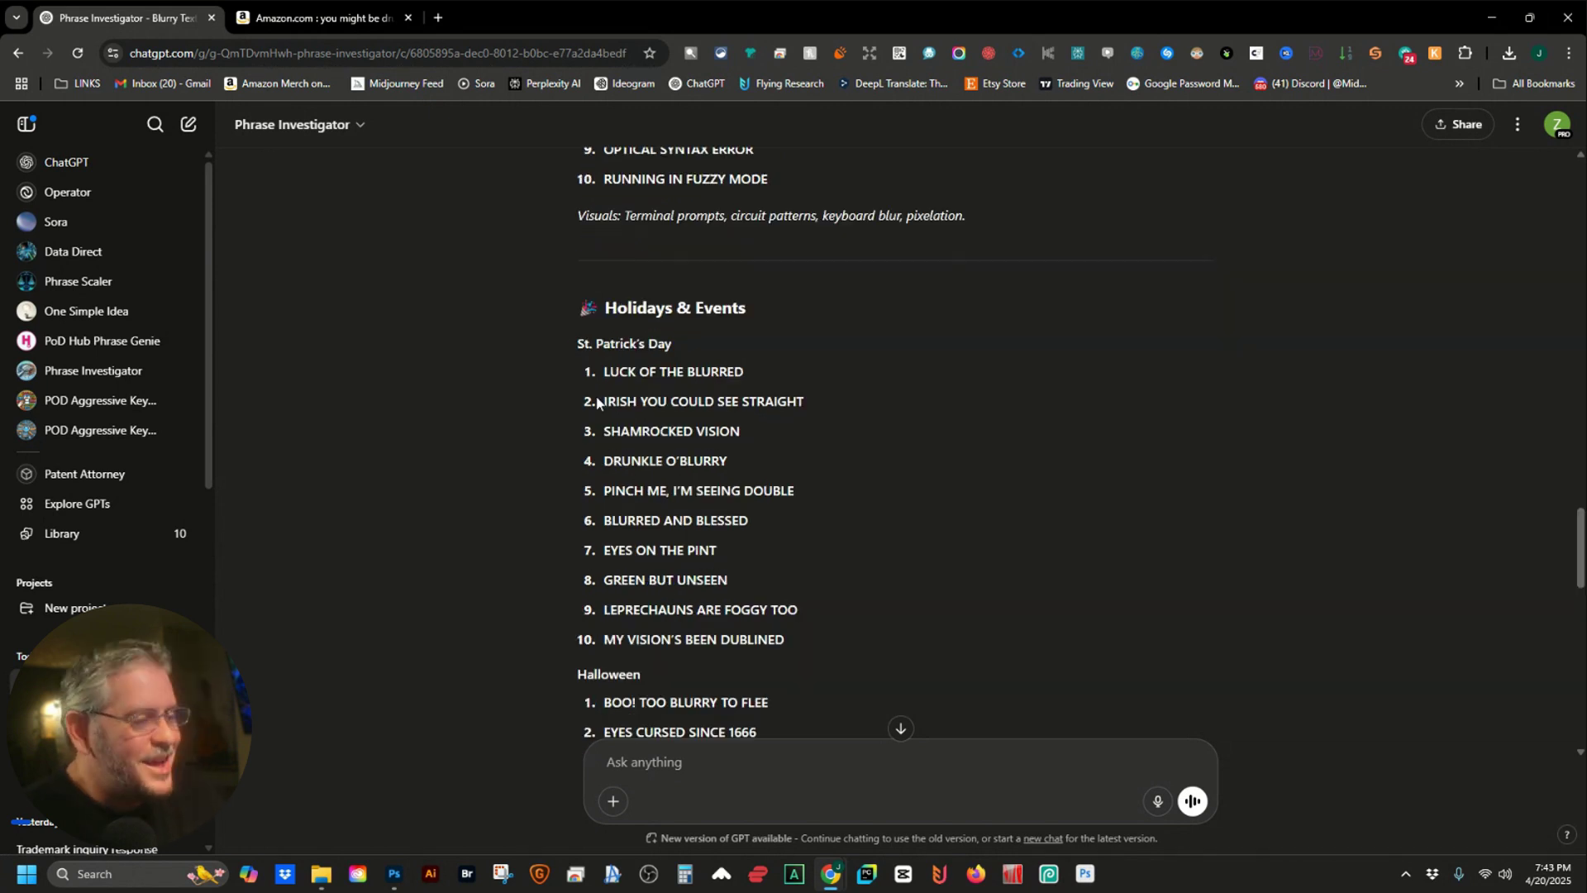
left_click_drag(603, 402, 823, 409)
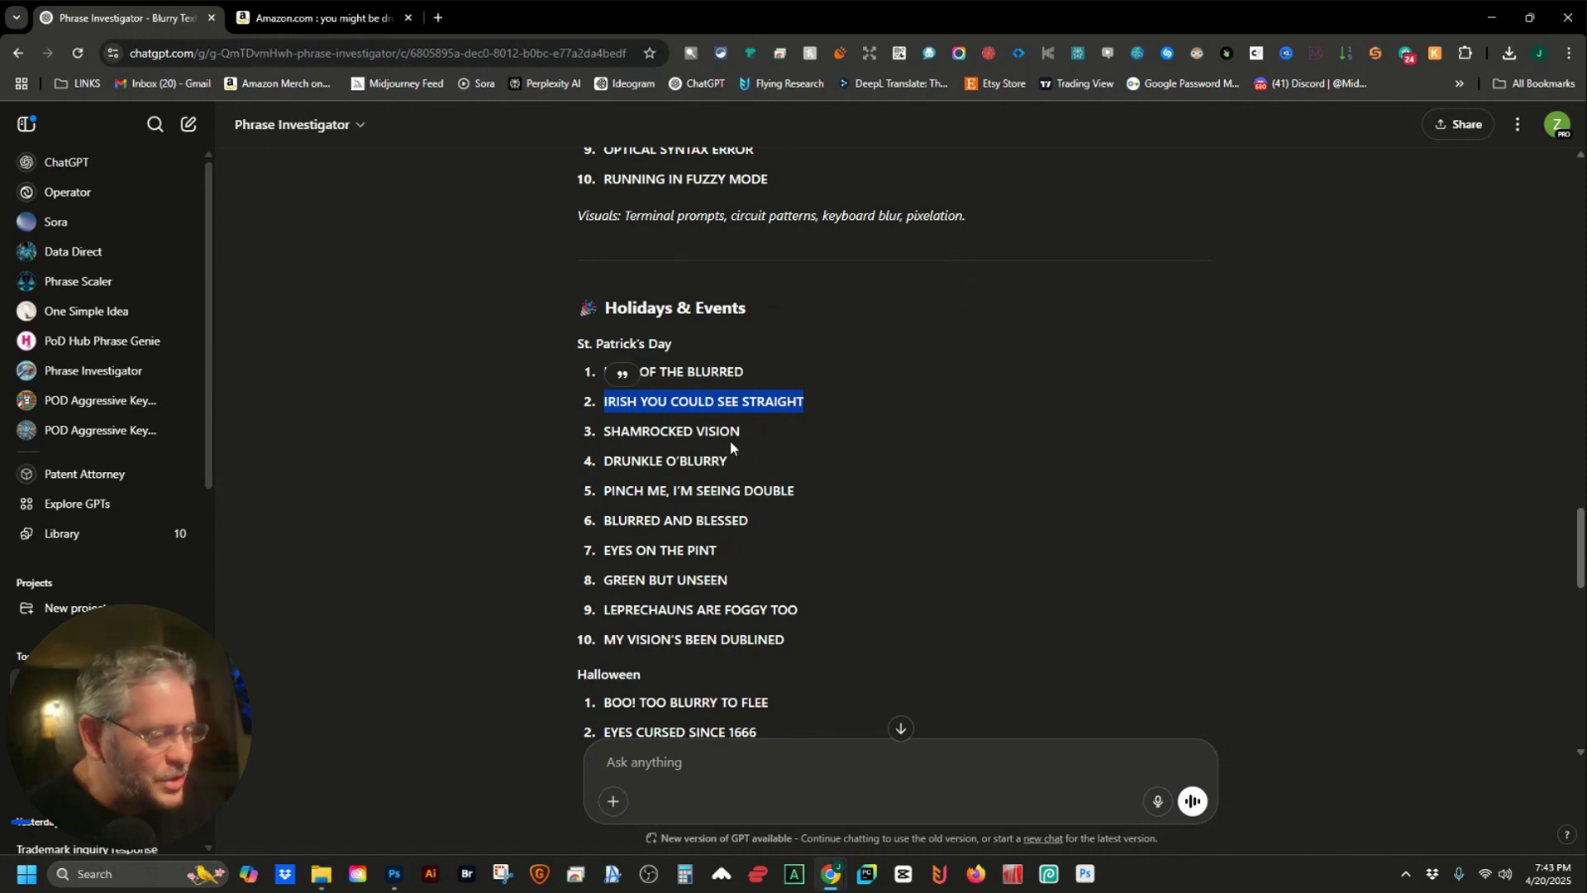
scroll(727, 442, "down", 1)
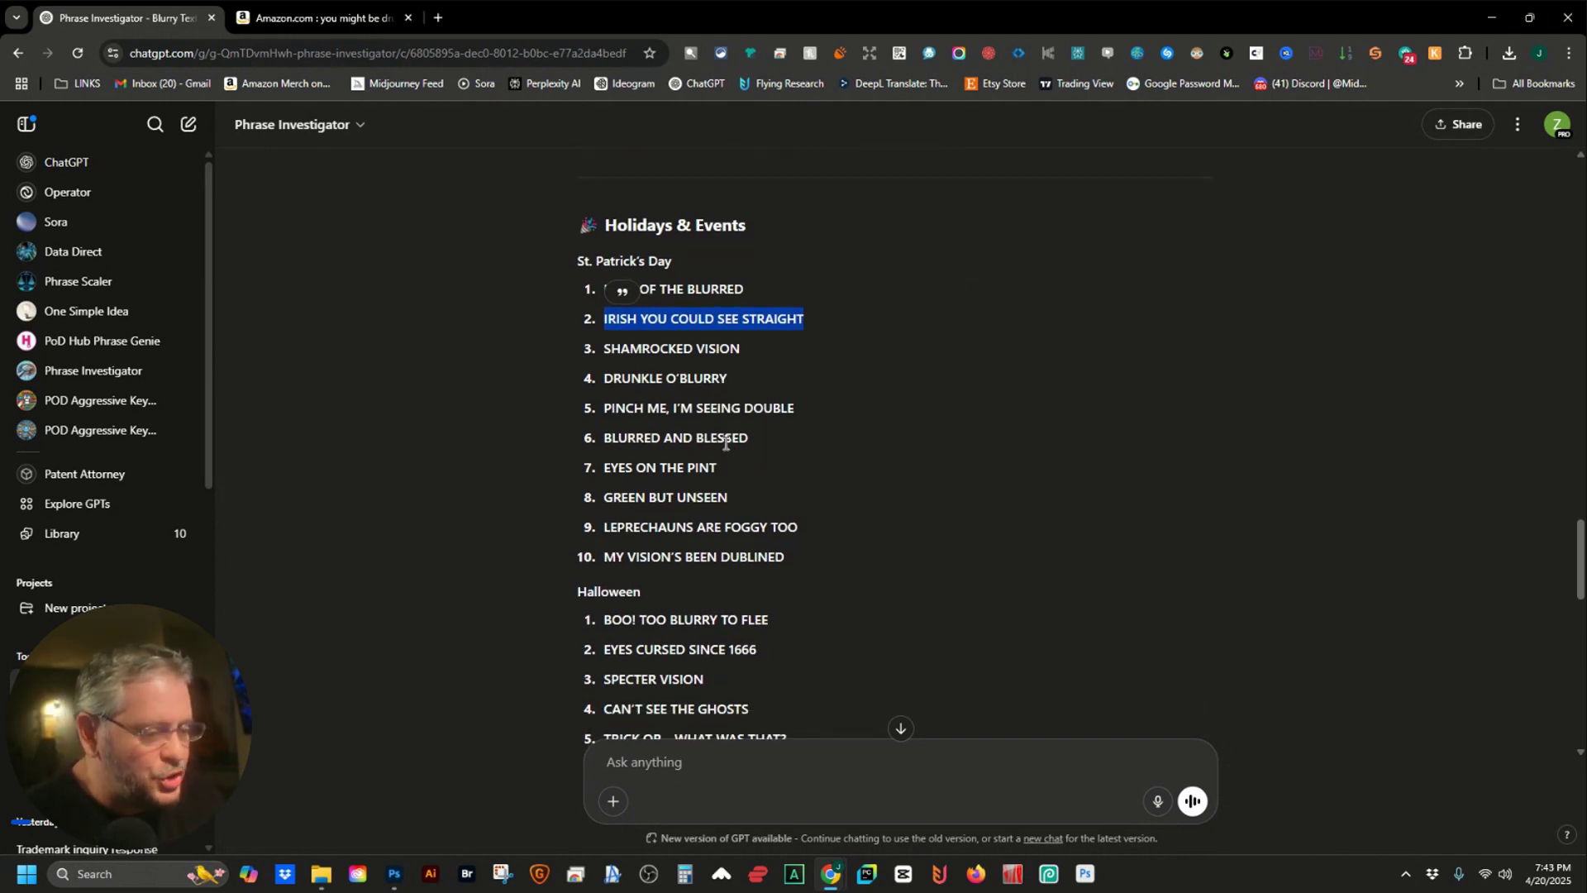
scroll(719, 455, "down", 7)
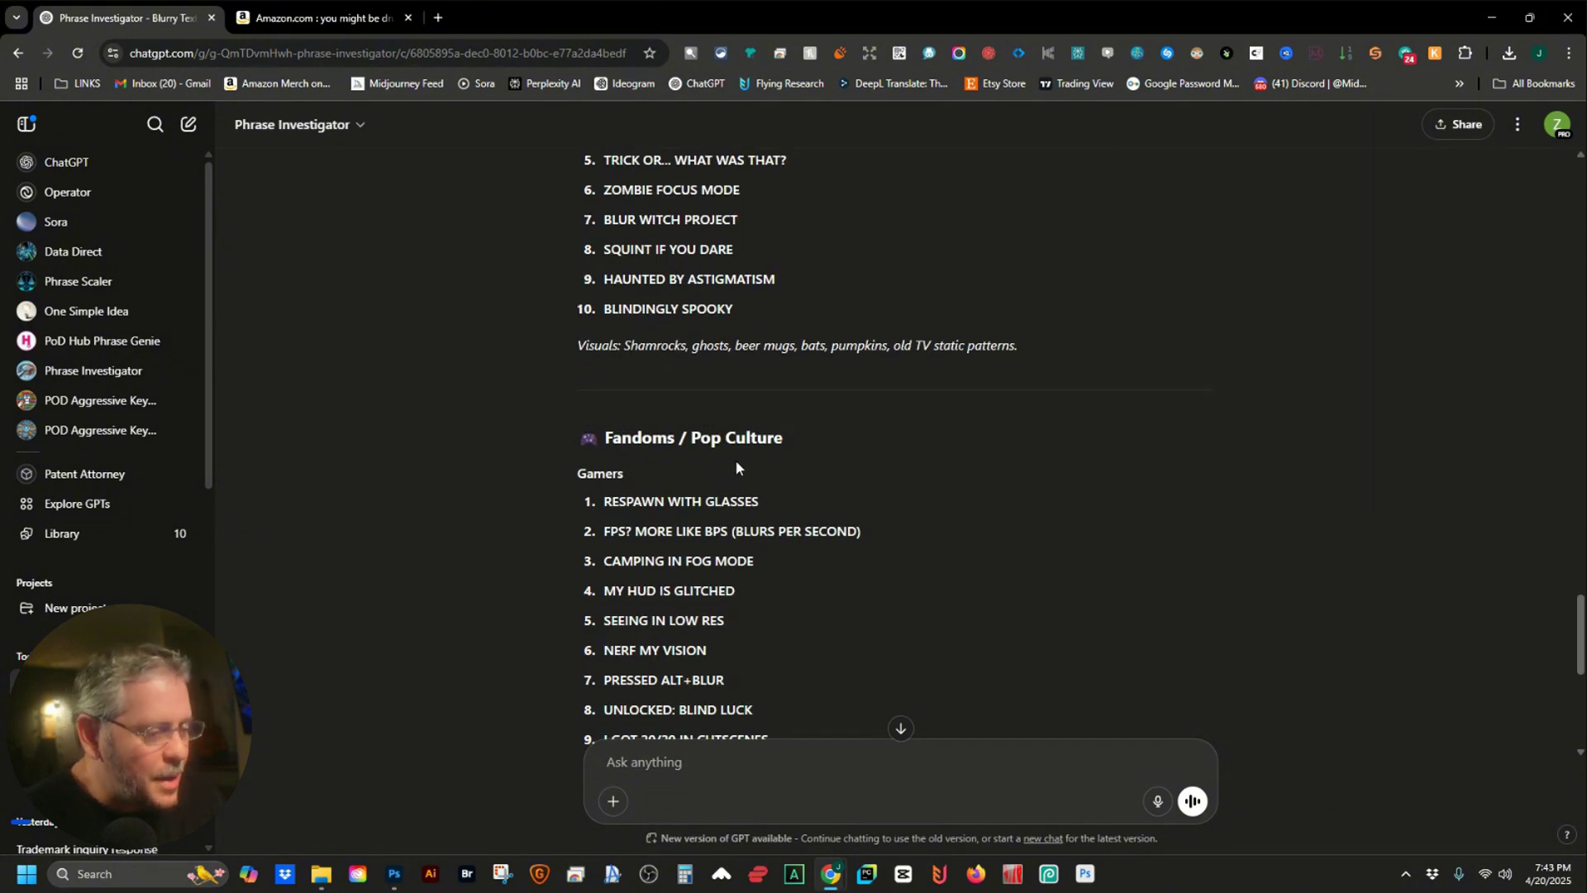
scroll(736, 463, "up", 12)
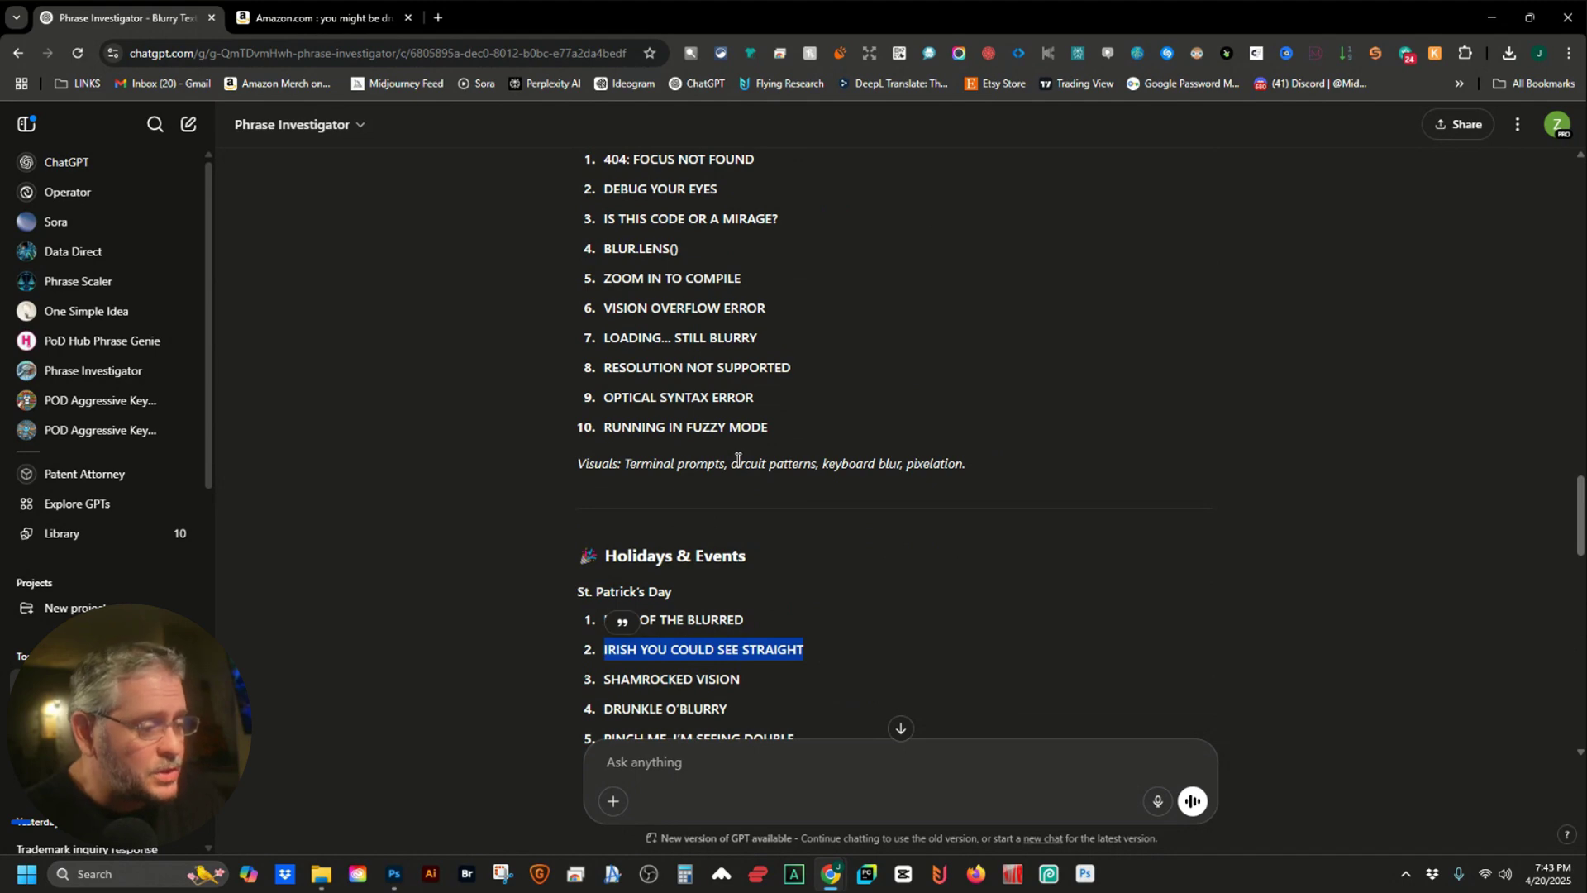
scroll(737, 458, "up", 6)
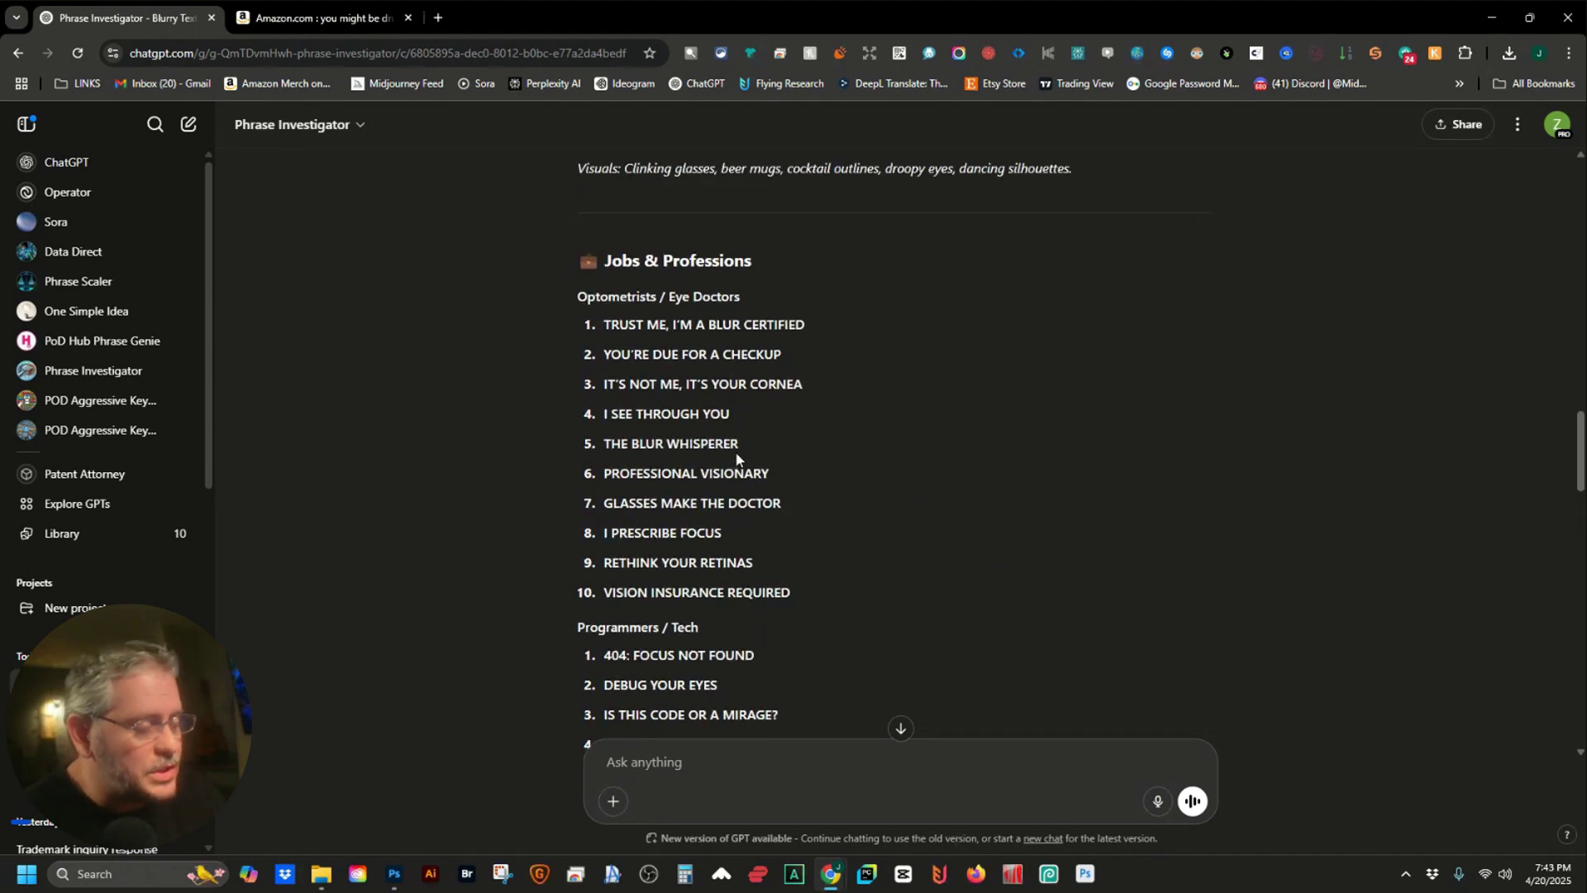
scroll(736, 457, "down", 6)
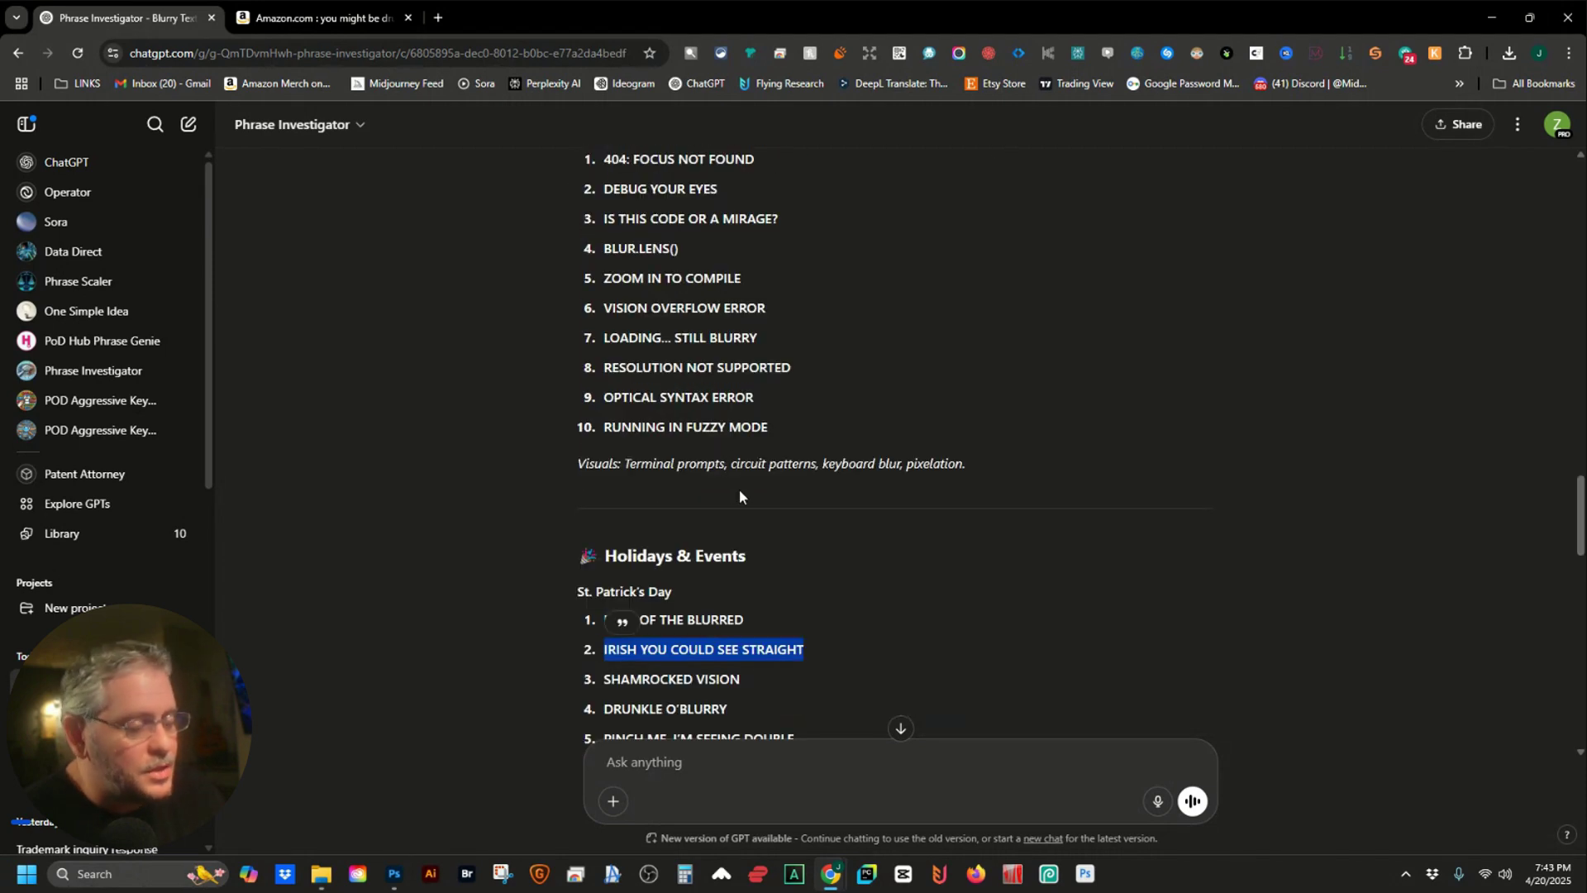
scroll(739, 488, "down", 2)
scroll(739, 489, "down", 5)
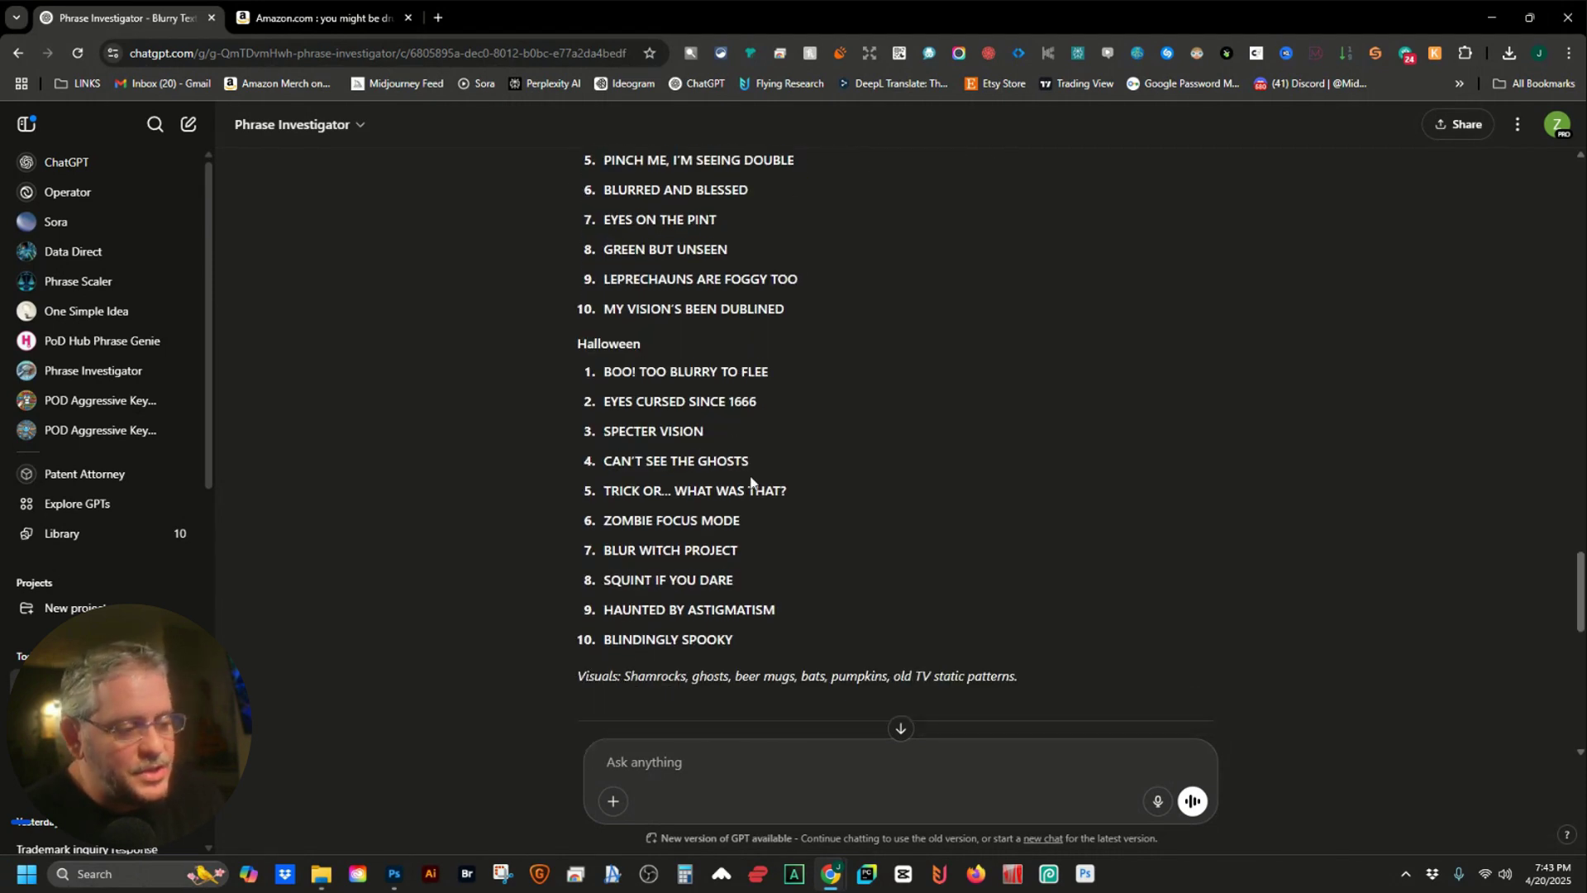